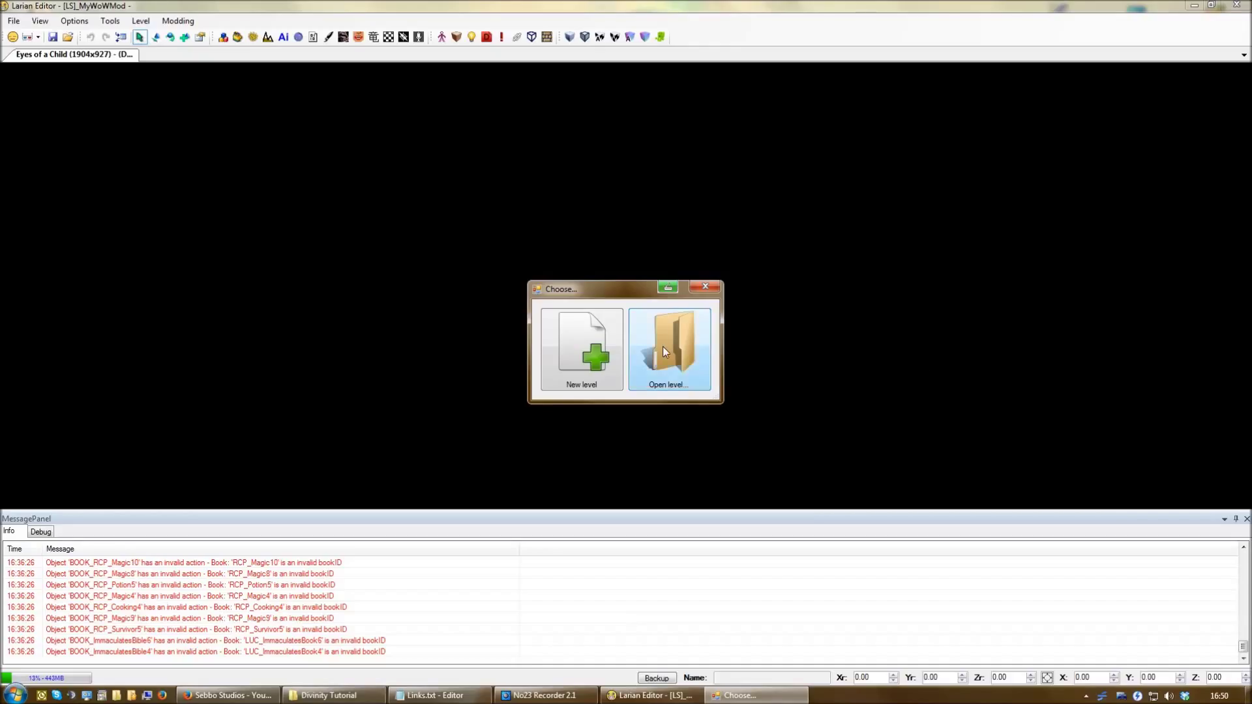
Step: Open the existing Northshire level and start its game mode in the editor
click(663, 346)
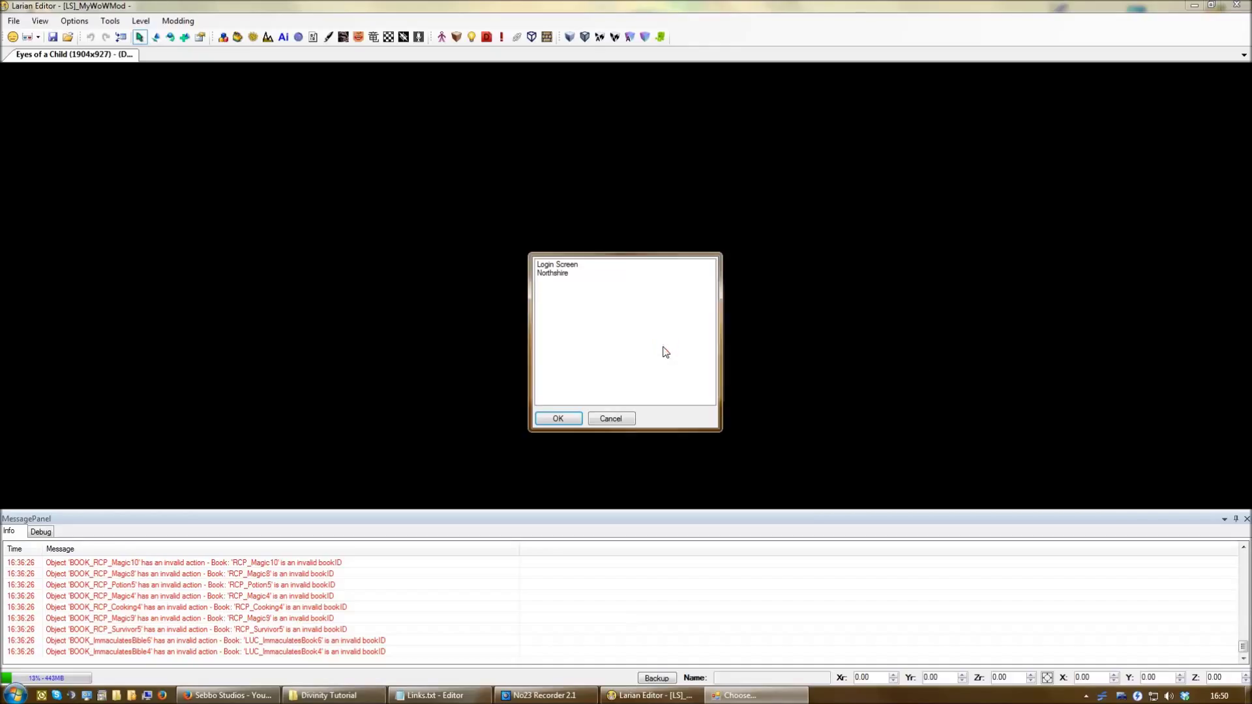
double_click(556, 274)
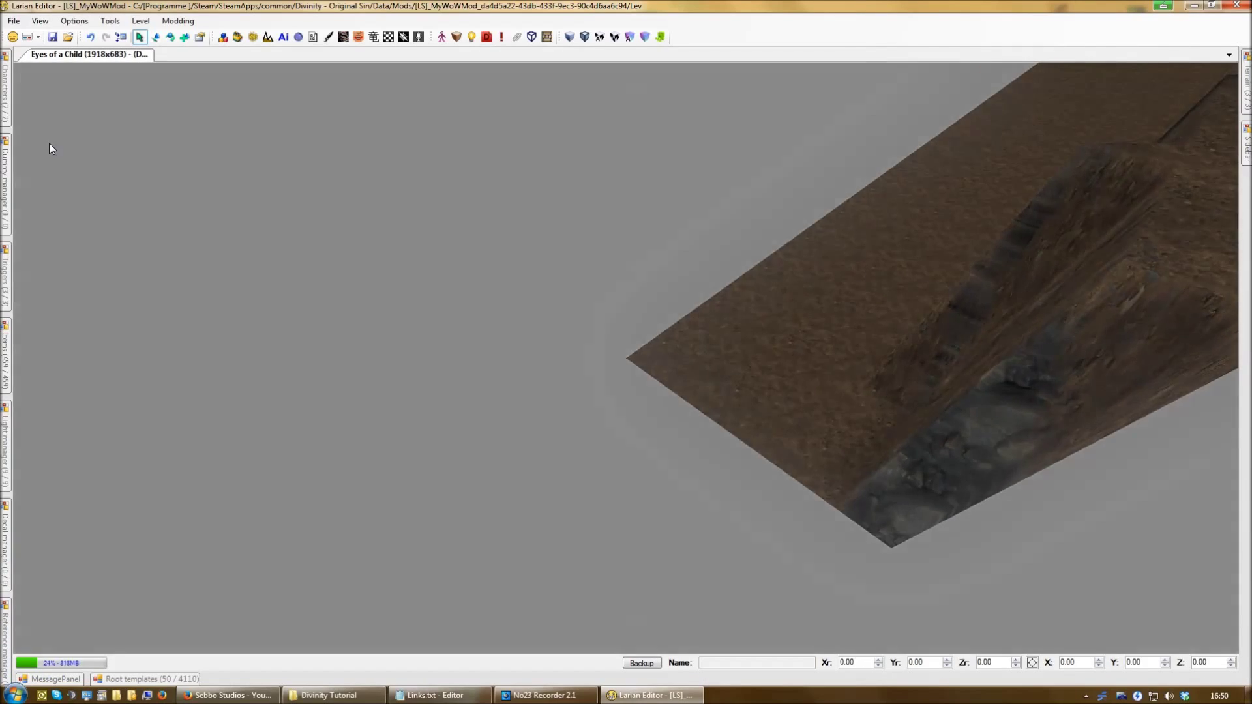
click(12, 36)
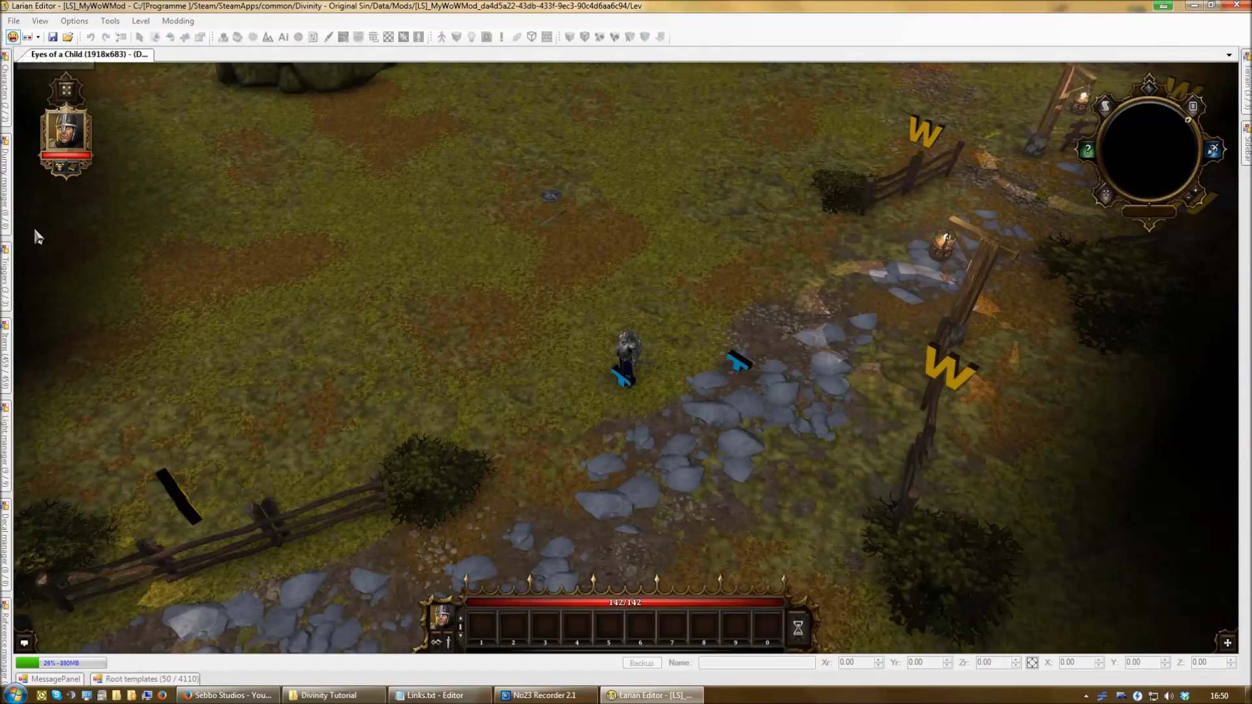
Step: Zoom in on the guard character and walk it to several spots on the grass
scroll(652, 378, up, 5)
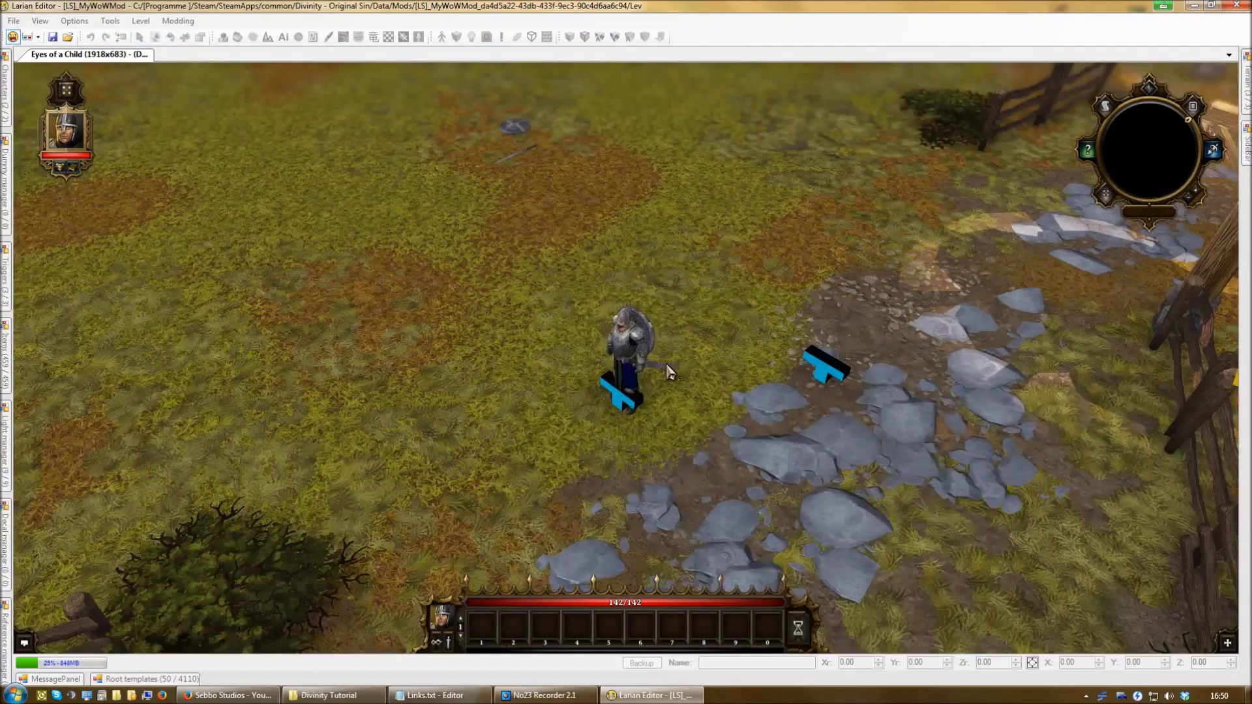
scroll(666, 363, down, 2)
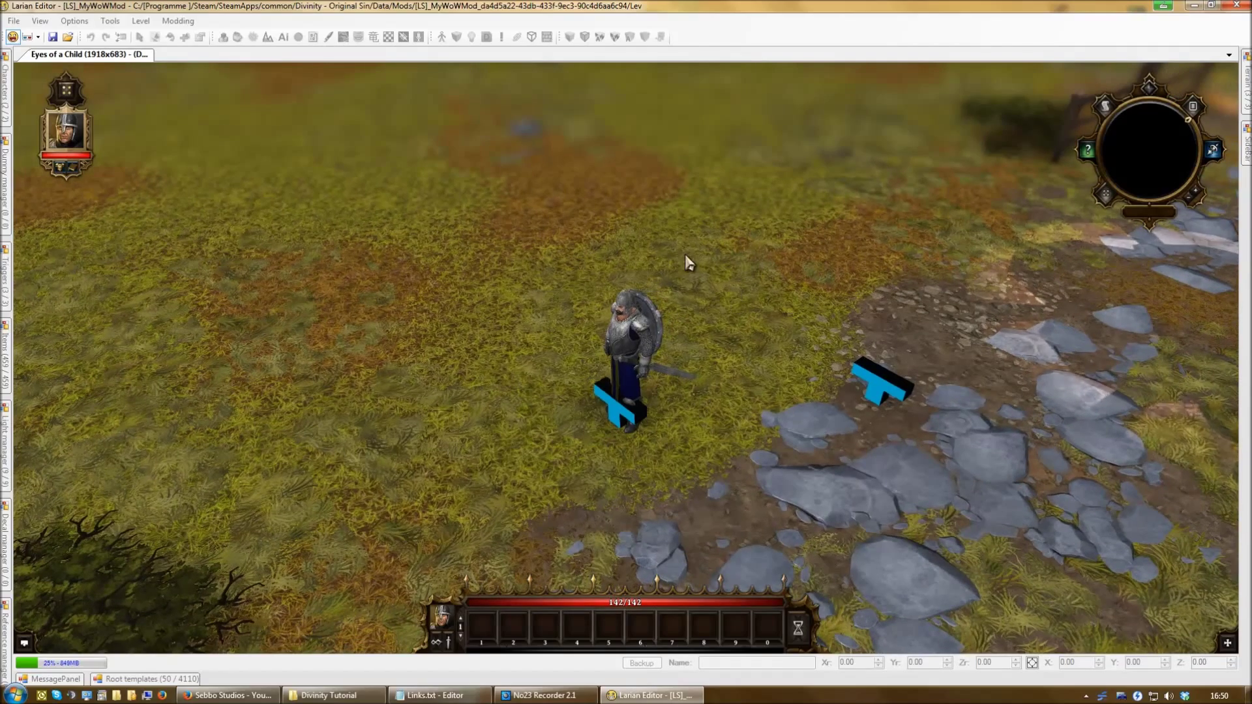
click(684, 258)
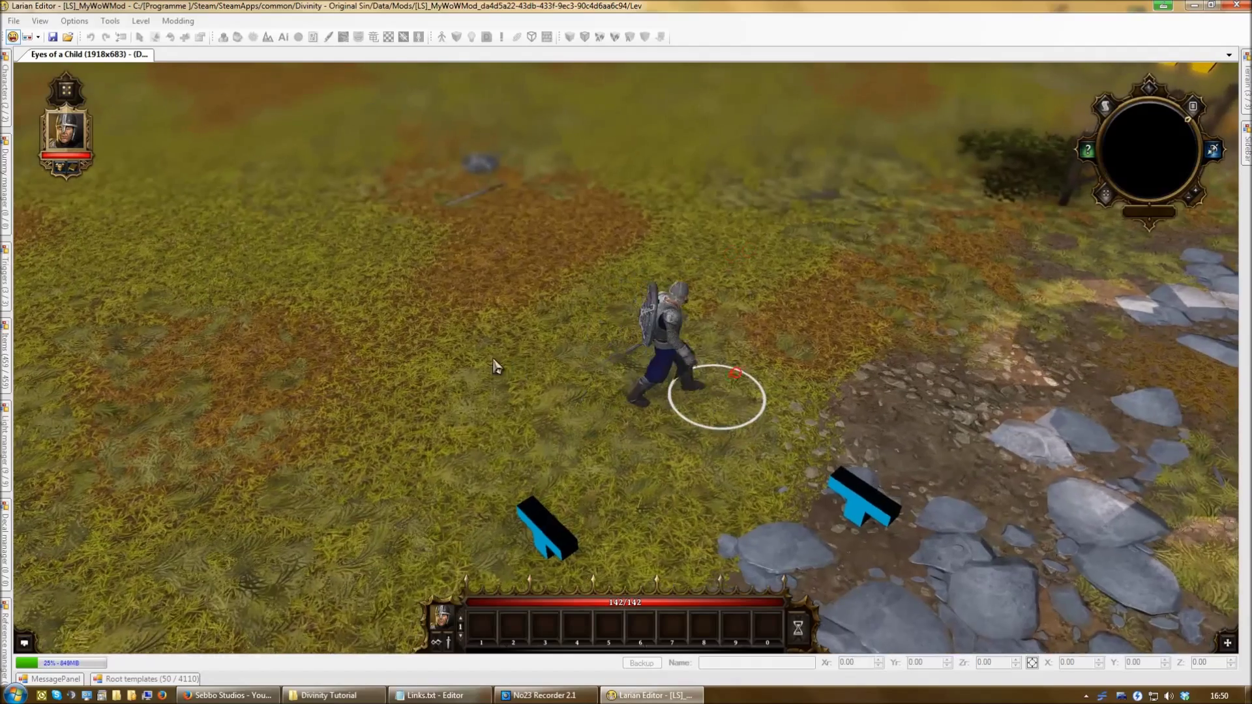
click(494, 367)
click(434, 505)
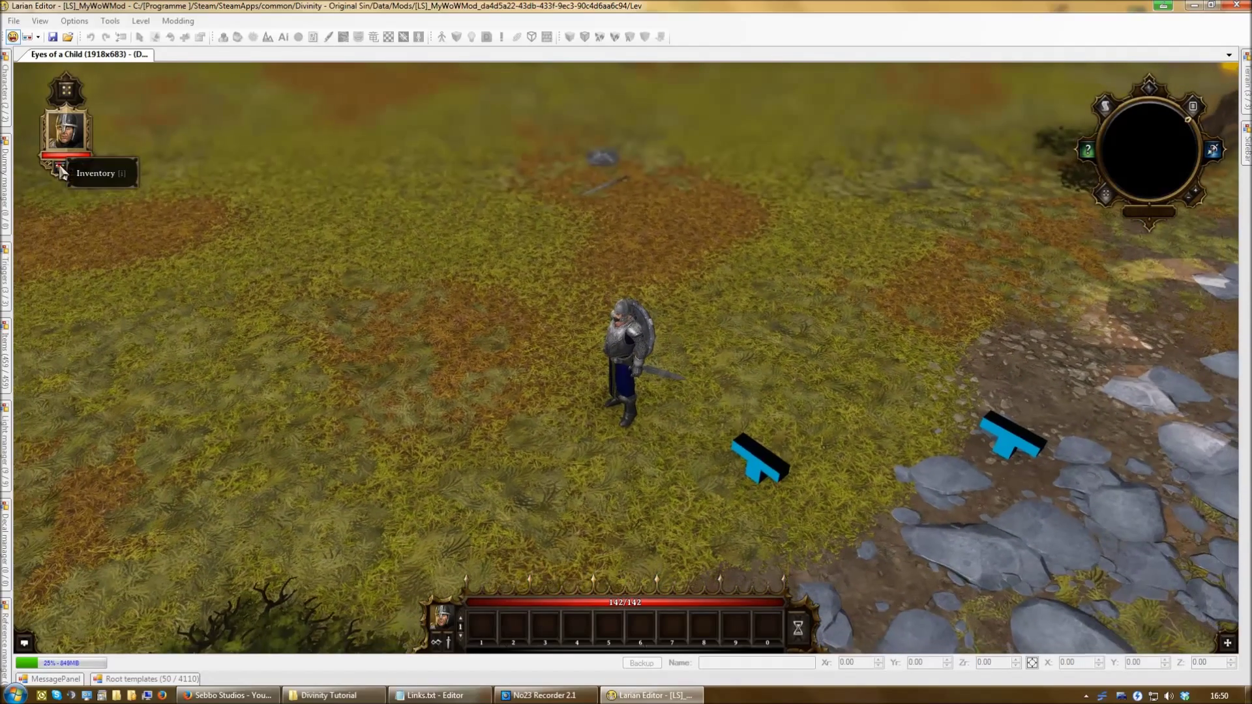
Step: Show the guard's inventory sheet, move it aside, and inspect the equipped sword and shield
click(60, 170)
drag(471, 112, 289, 101)
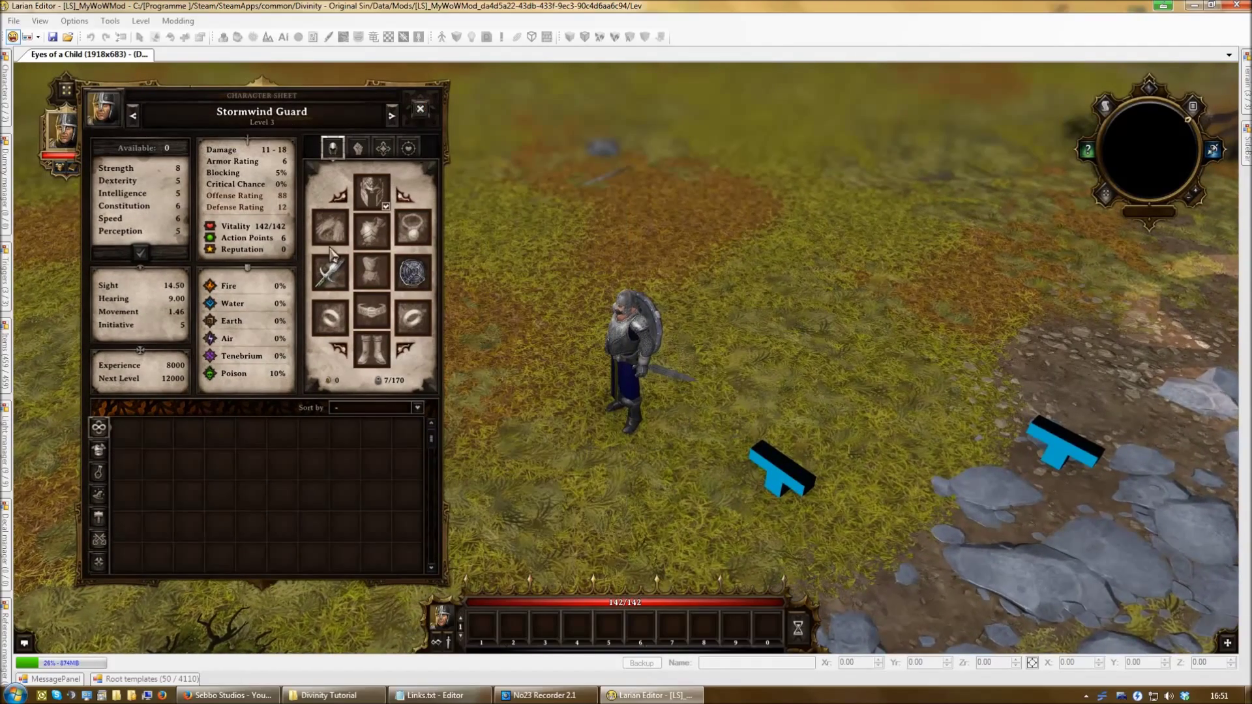
mouse_move(329, 273)
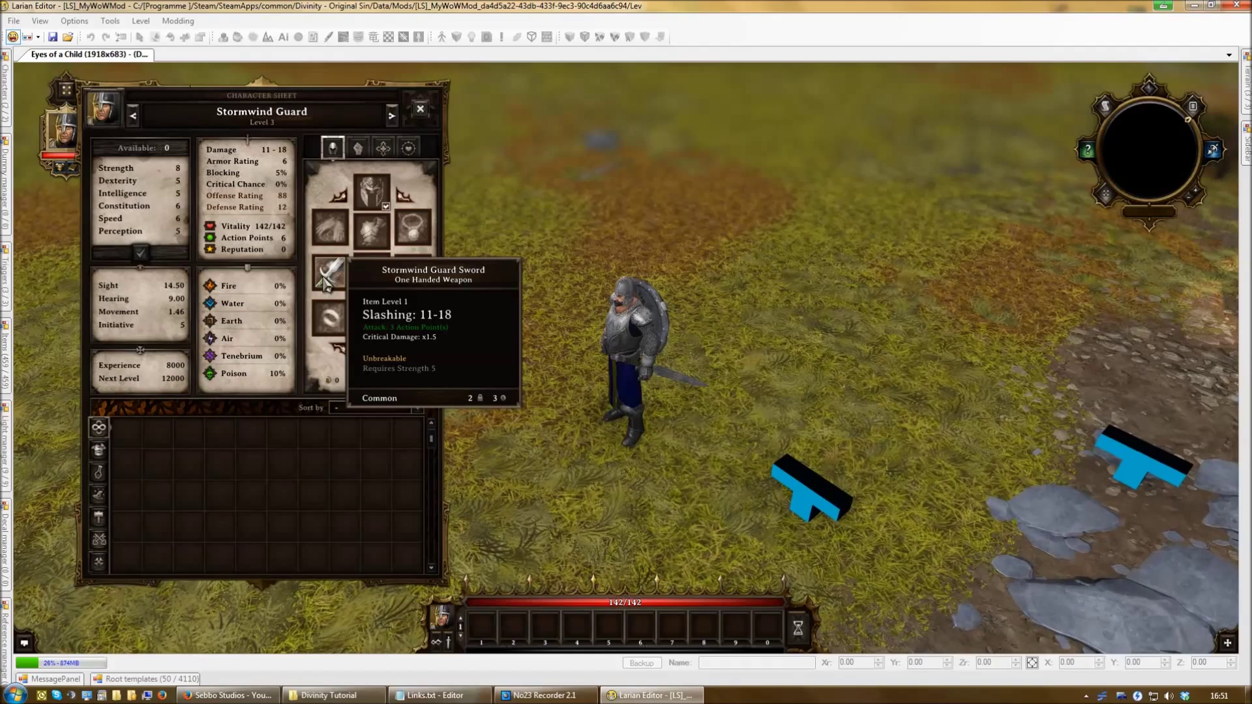
mouse_move(421, 280)
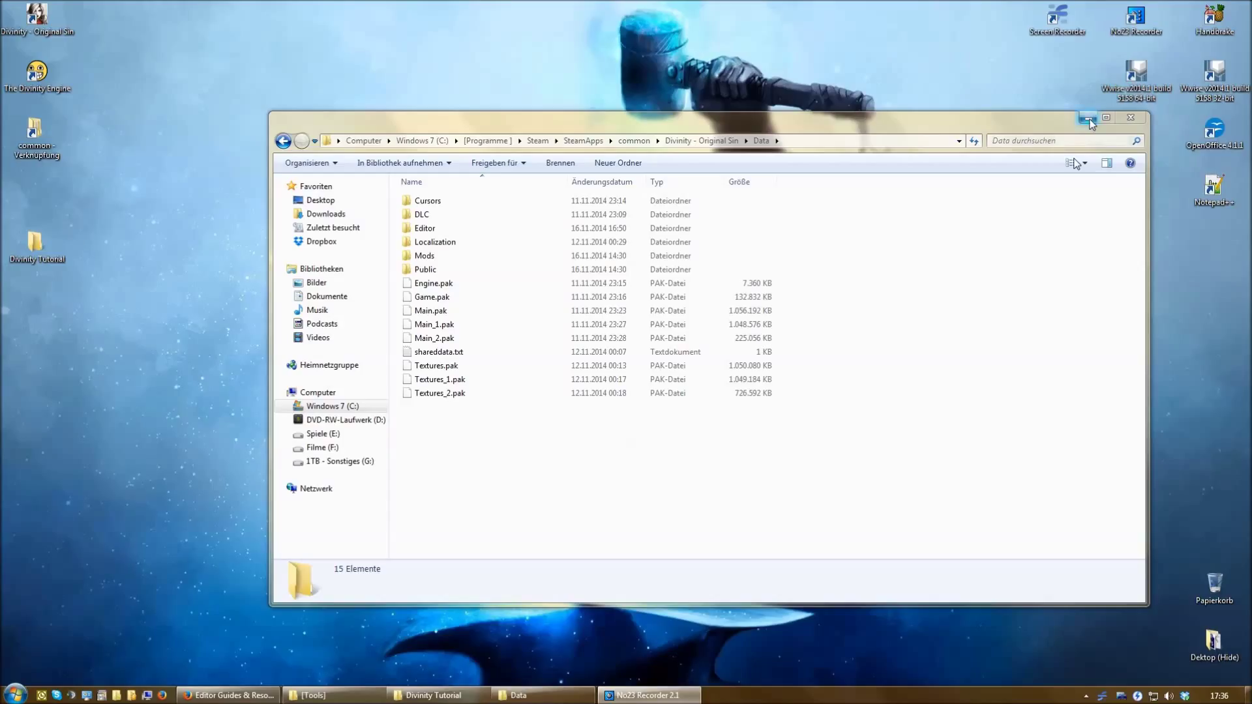
Step: Review the game's Data folder files from Engine.pak to Textures_2.pak, including Main.pak, and close the folder
click(1088, 118)
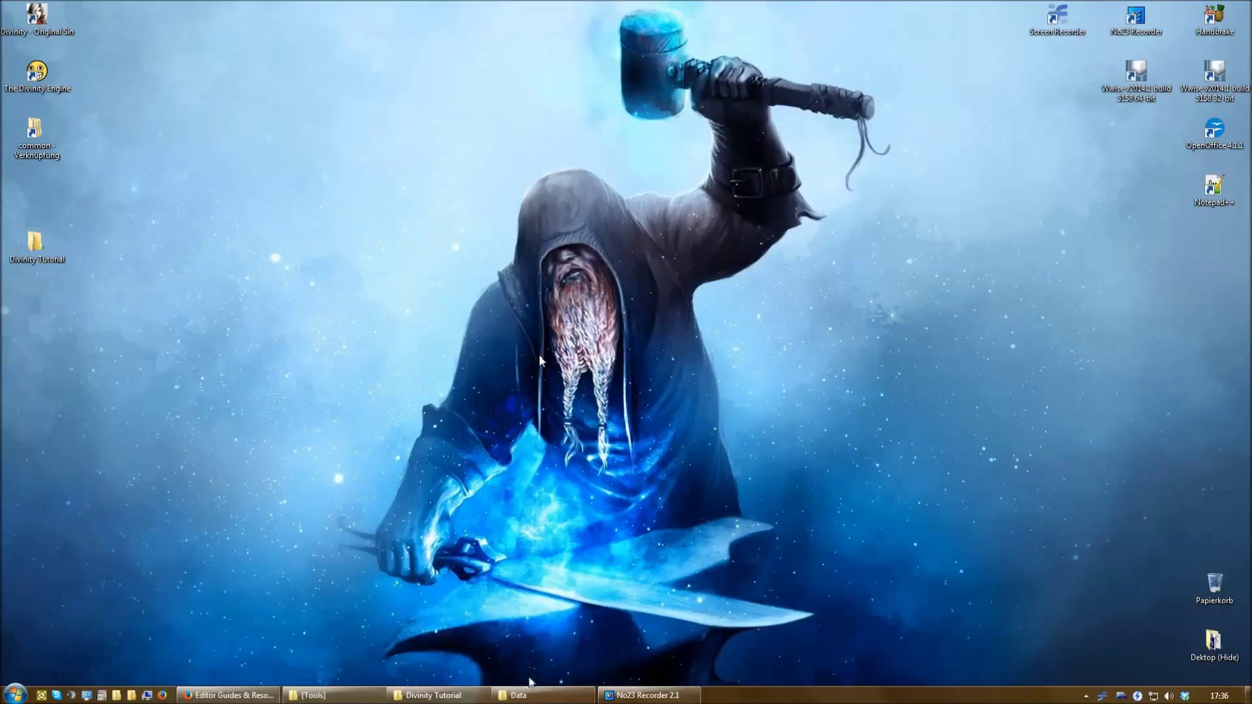
click(518, 695)
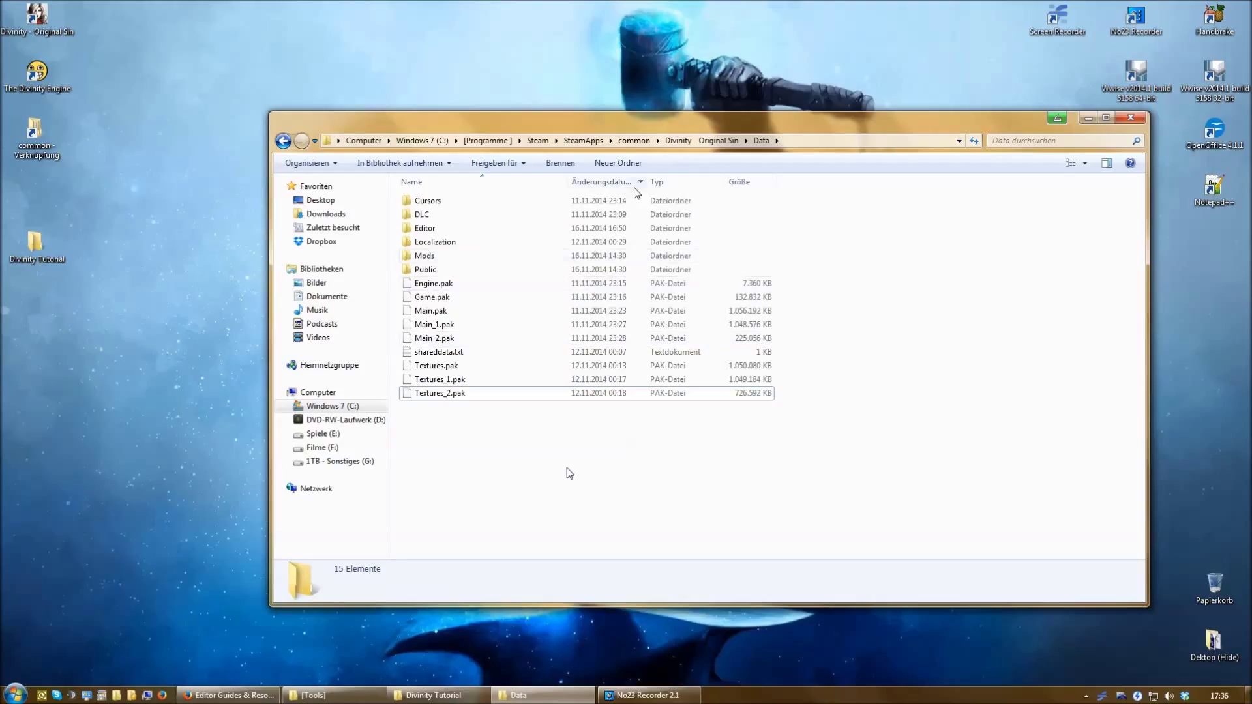
click(420, 284)
shift+click(459, 394)
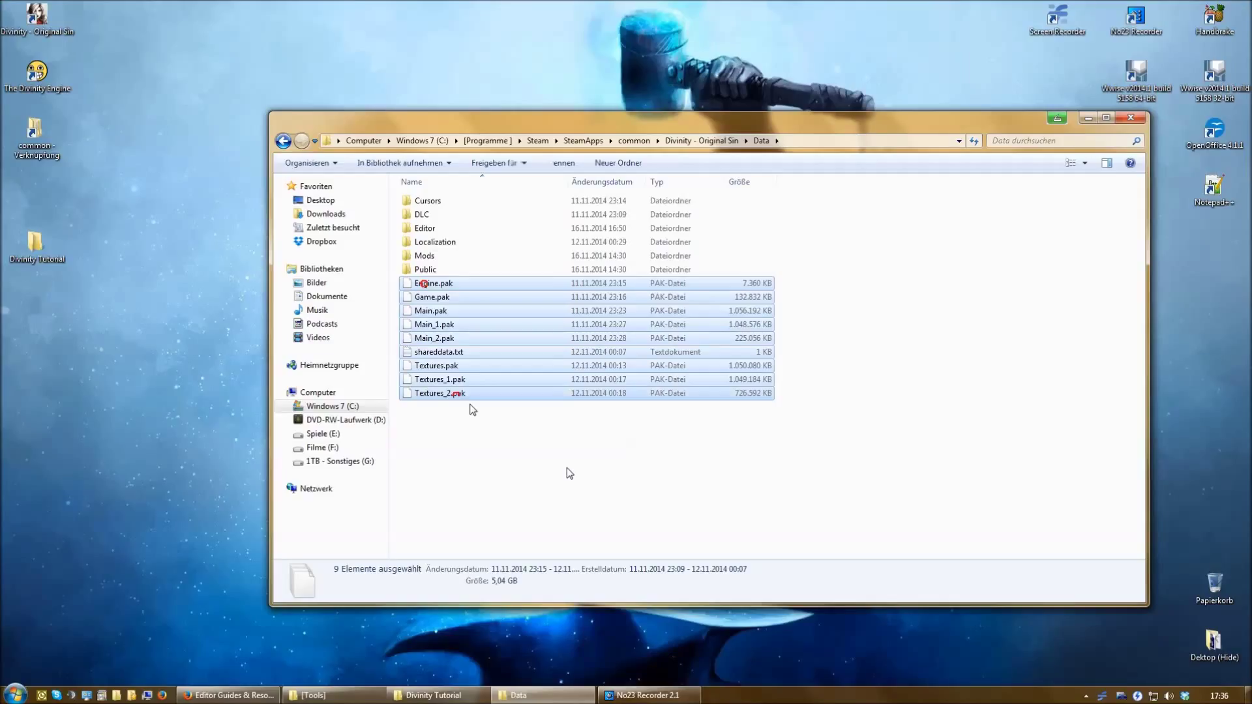
click(471, 411)
click(456, 311)
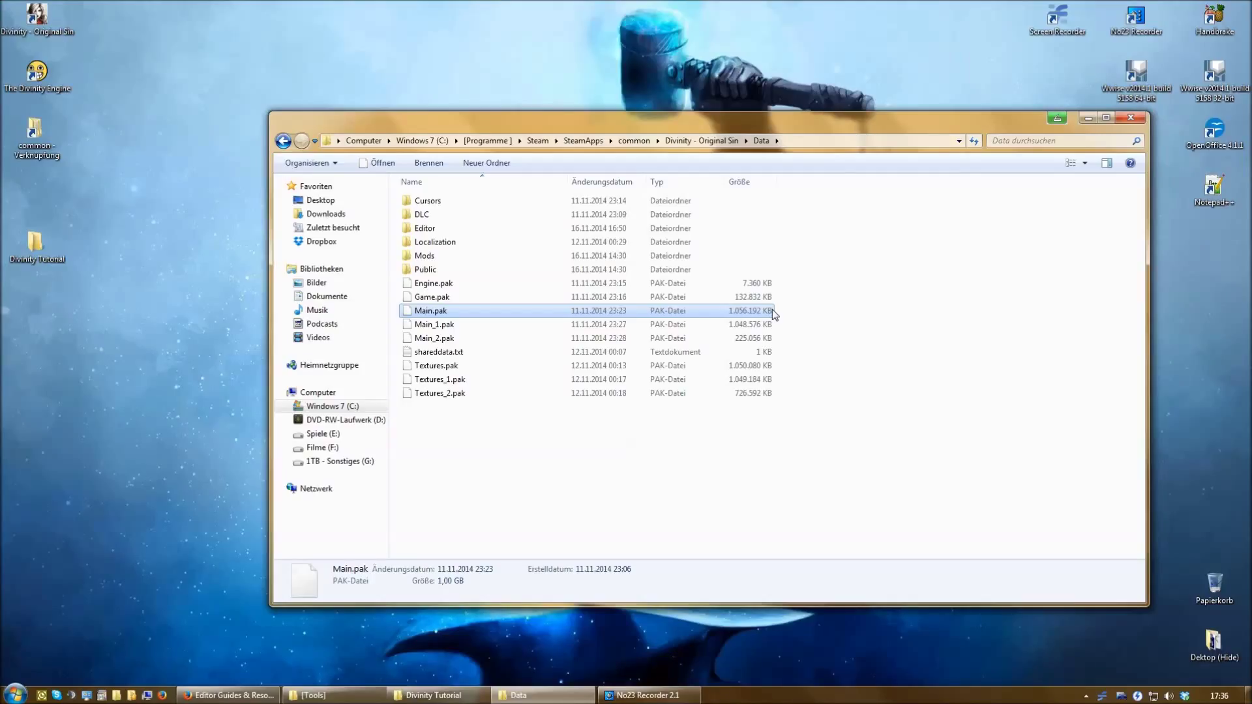
click(525, 287)
shift+click(452, 394)
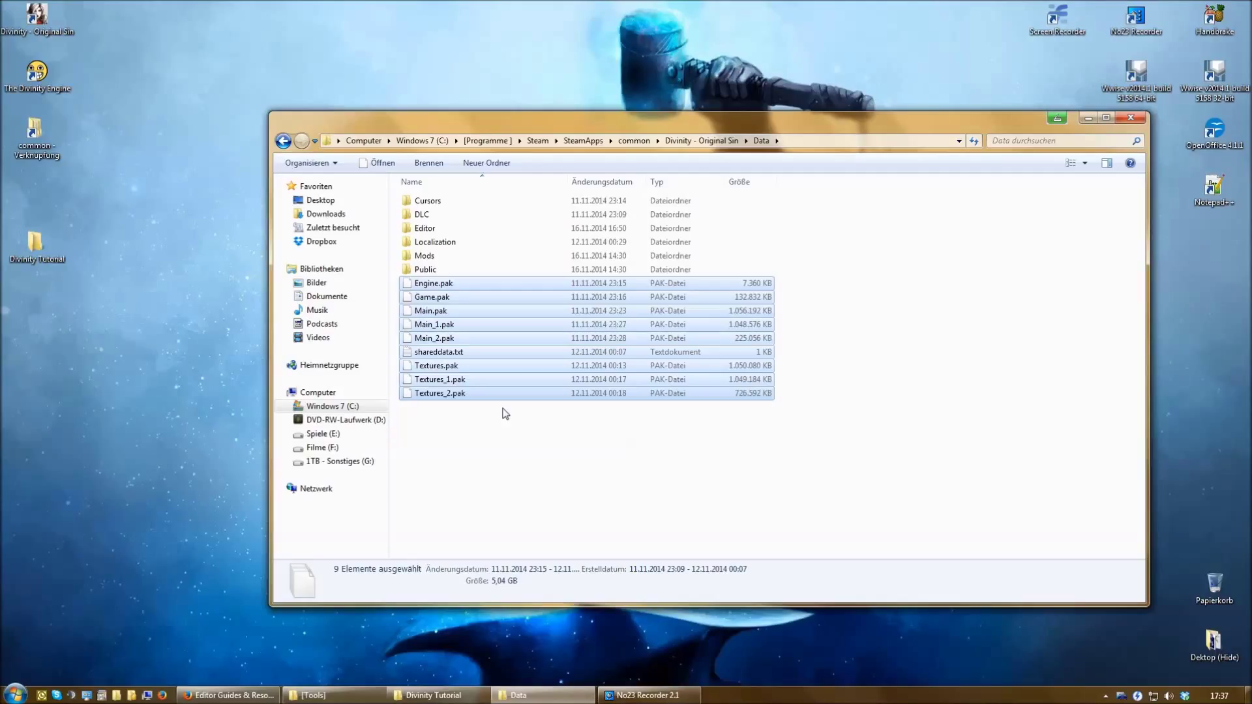
click(1133, 117)
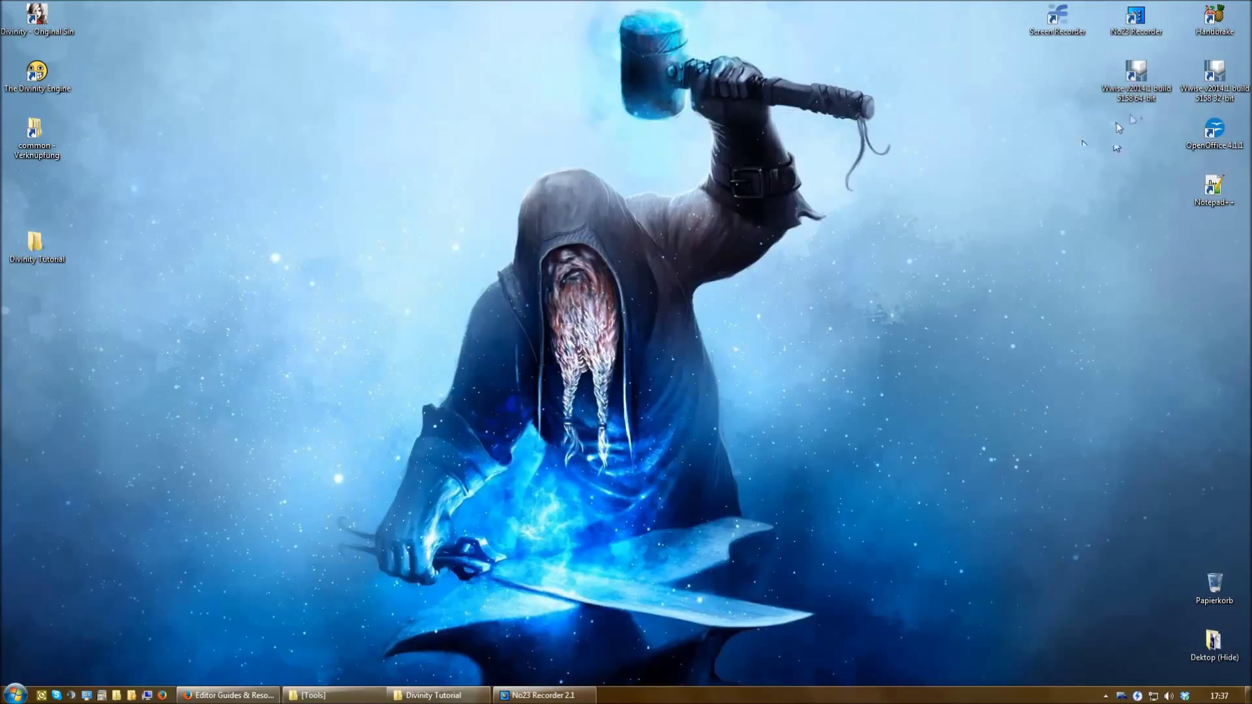
Step: Look through the [Tools] and Divinity Tutorial folders, and check the forum post with the lstools.zip download link in the browser
click(328, 697)
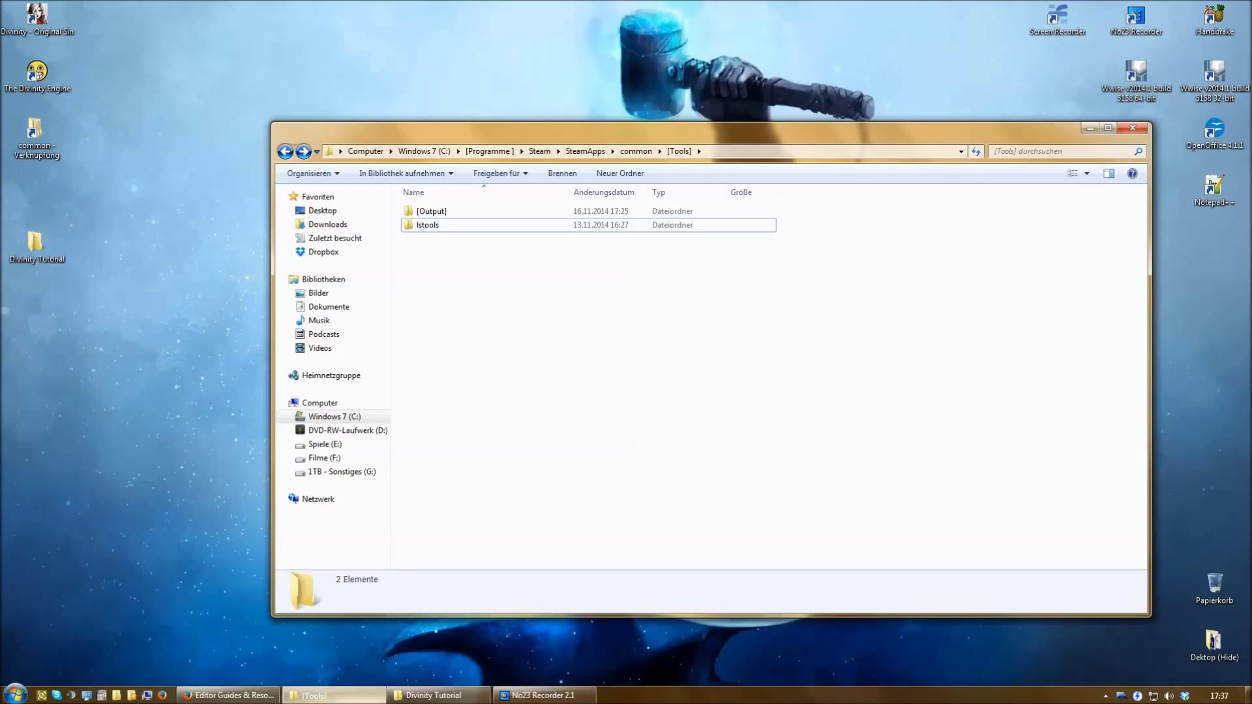
click(381, 696)
click(421, 695)
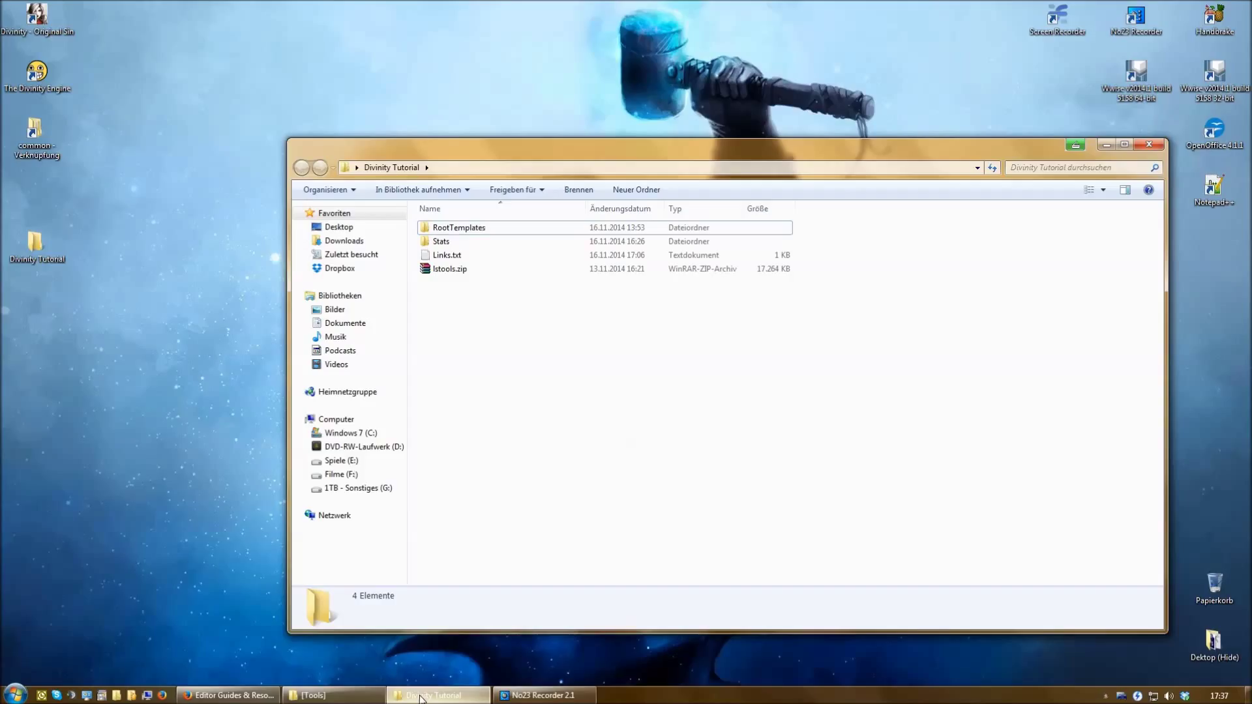
click(261, 696)
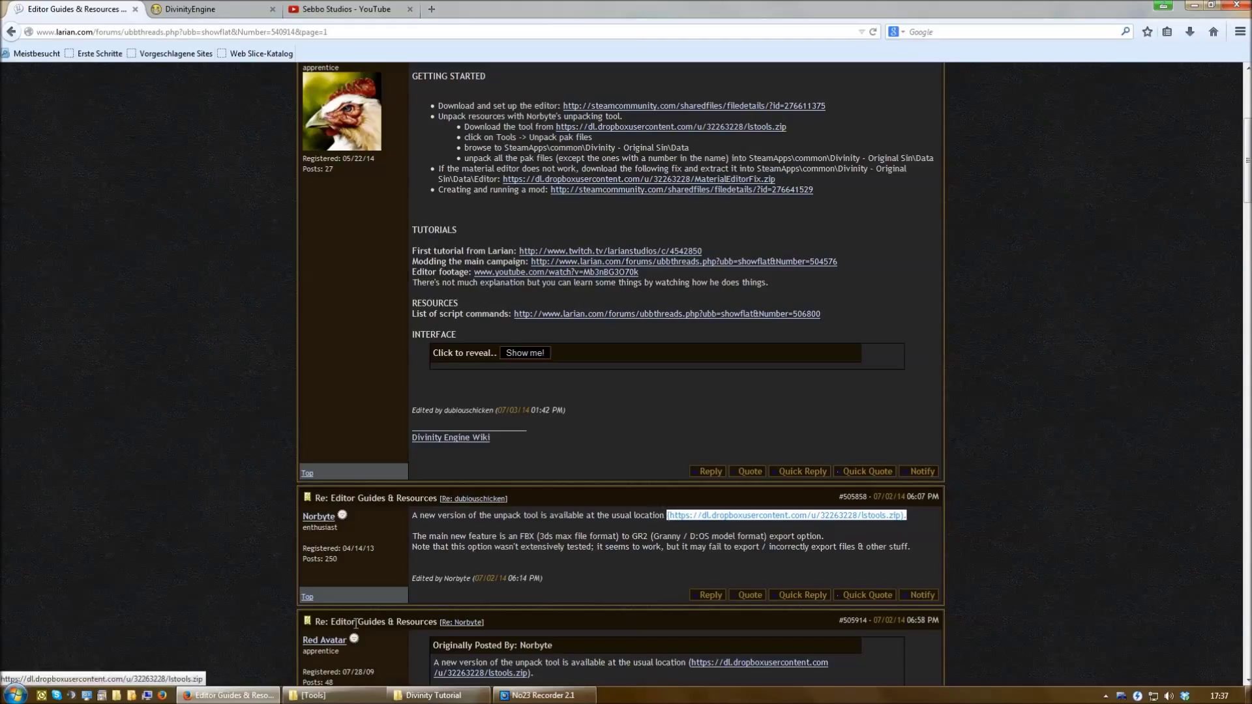
click(268, 695)
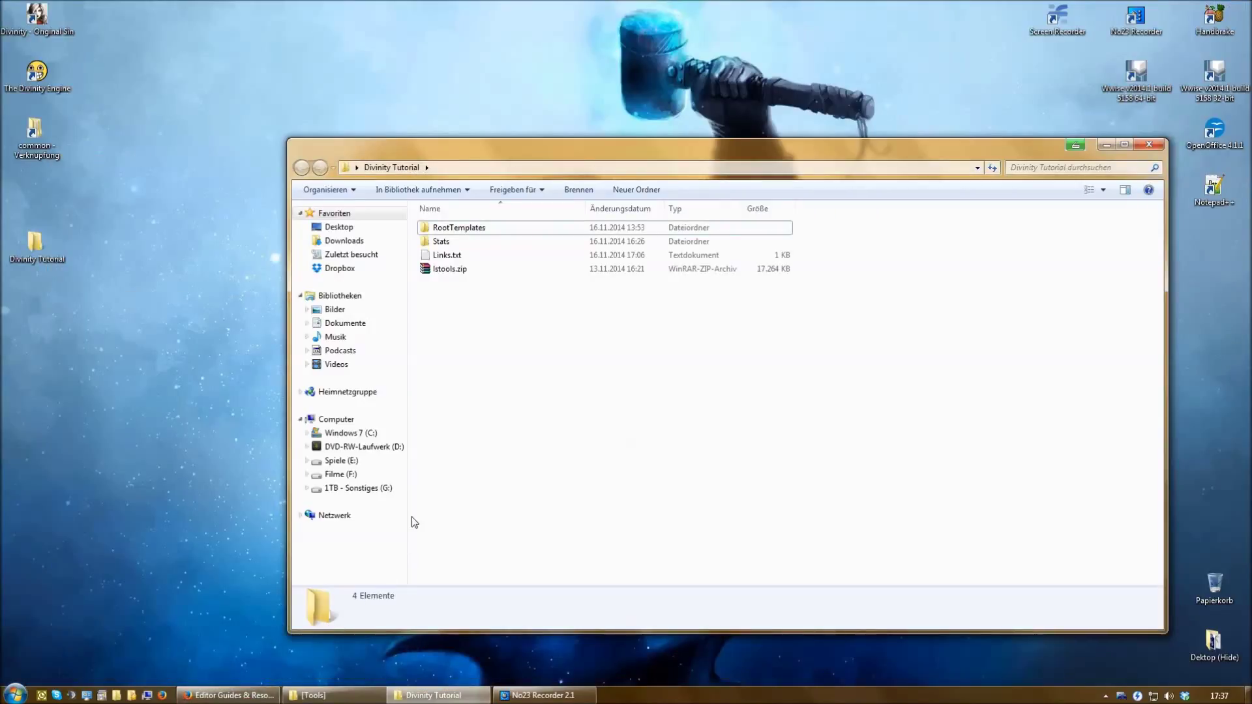
Step: Inspect the contents of lstools.zip, and close the archive and the Divinity Tutorial folder
click(485, 269)
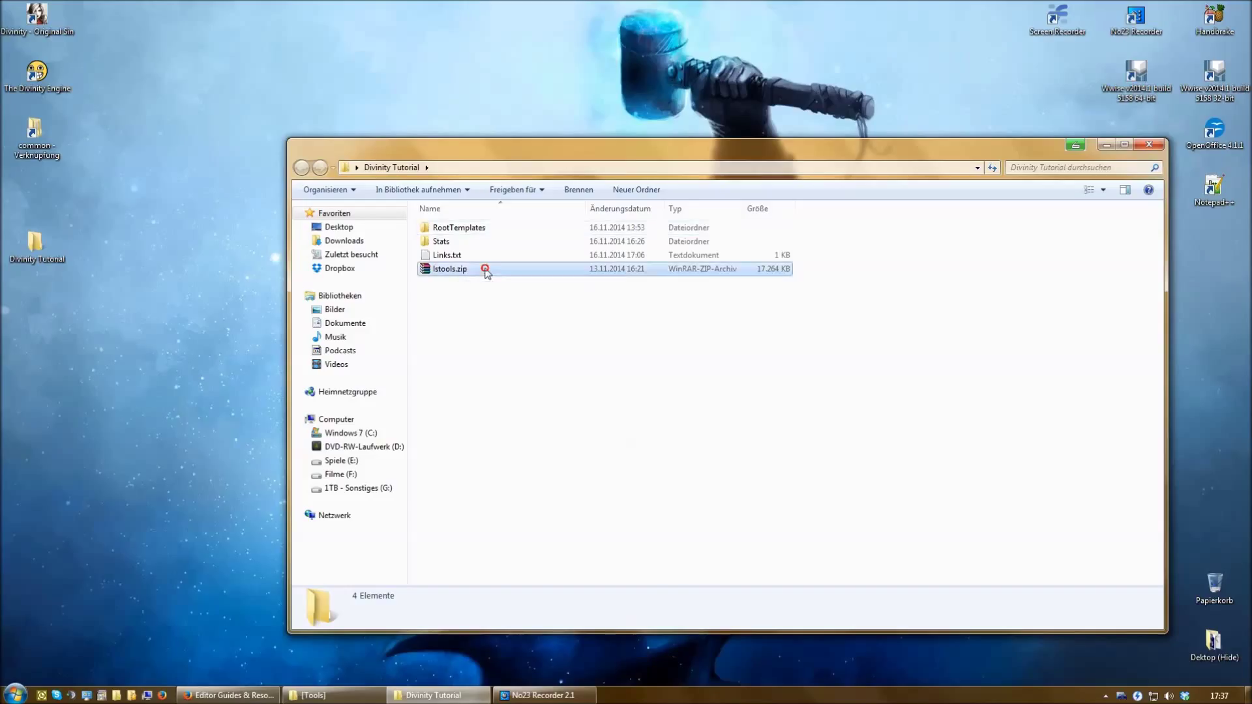
double_click(485, 269)
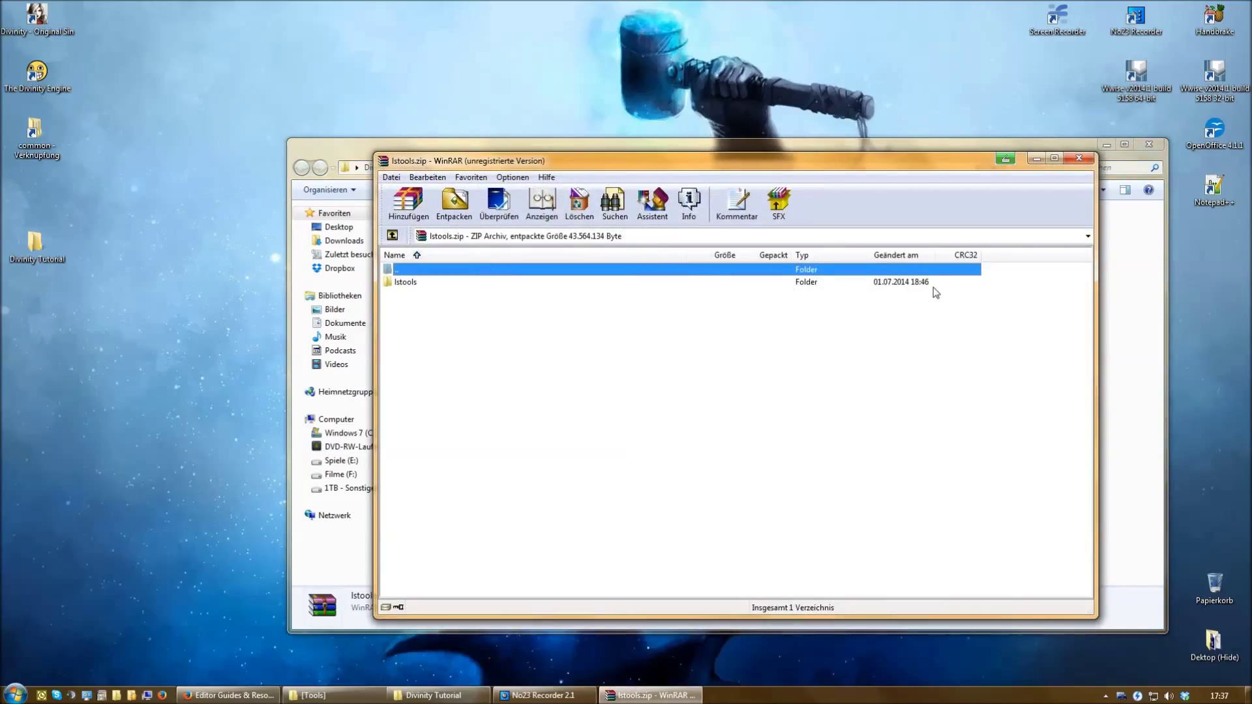
click(835, 331)
click(1079, 158)
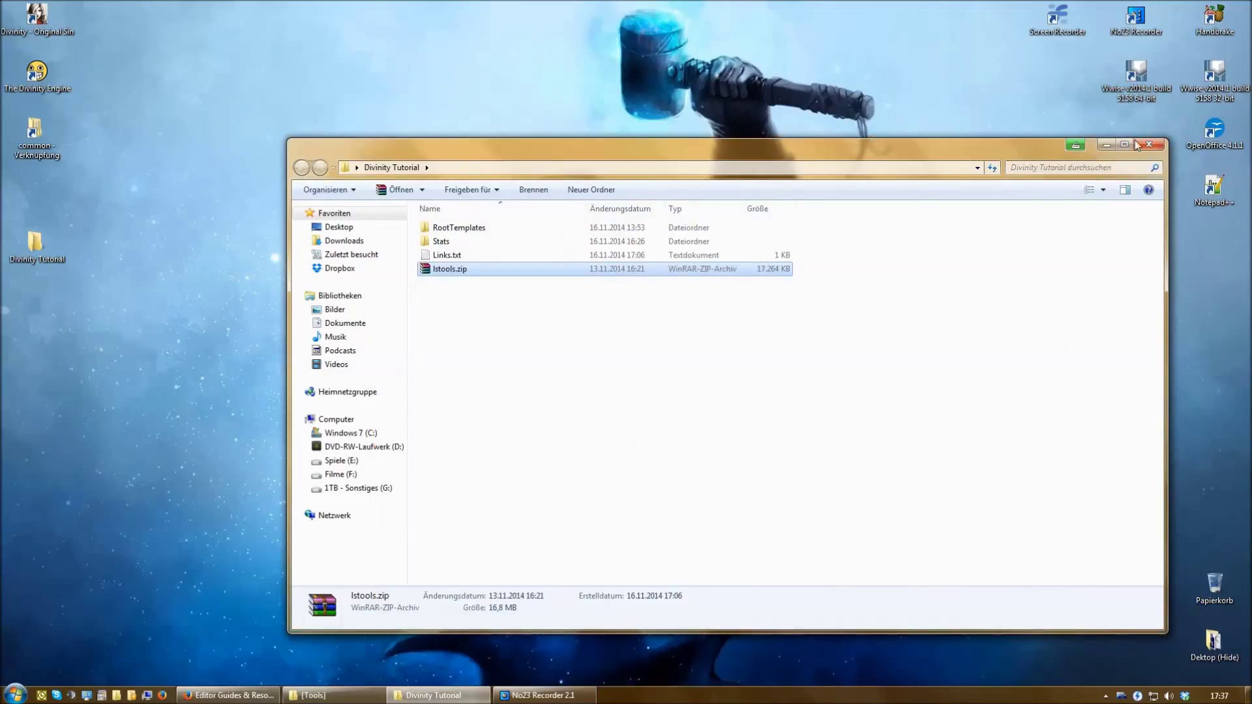
click(1148, 144)
Step: Launch DivinityEd.exe from the lstools folder inside the [Tools] folder
click(316, 695)
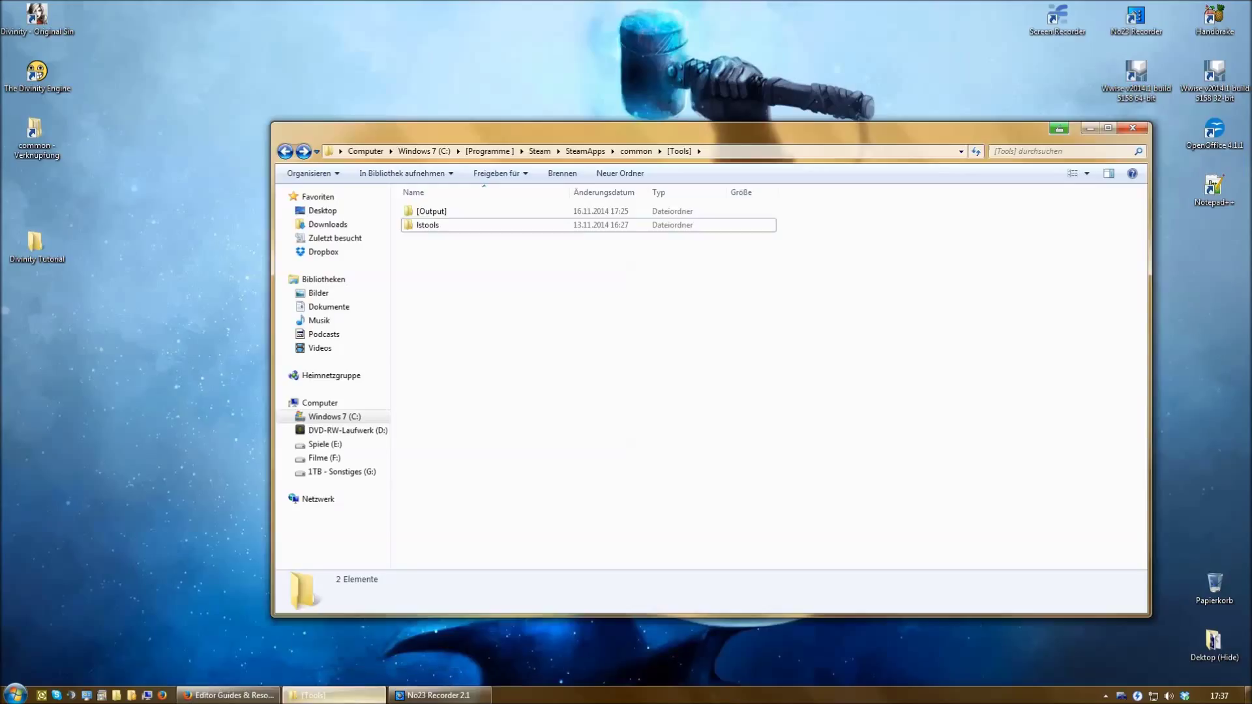
double_click(446, 225)
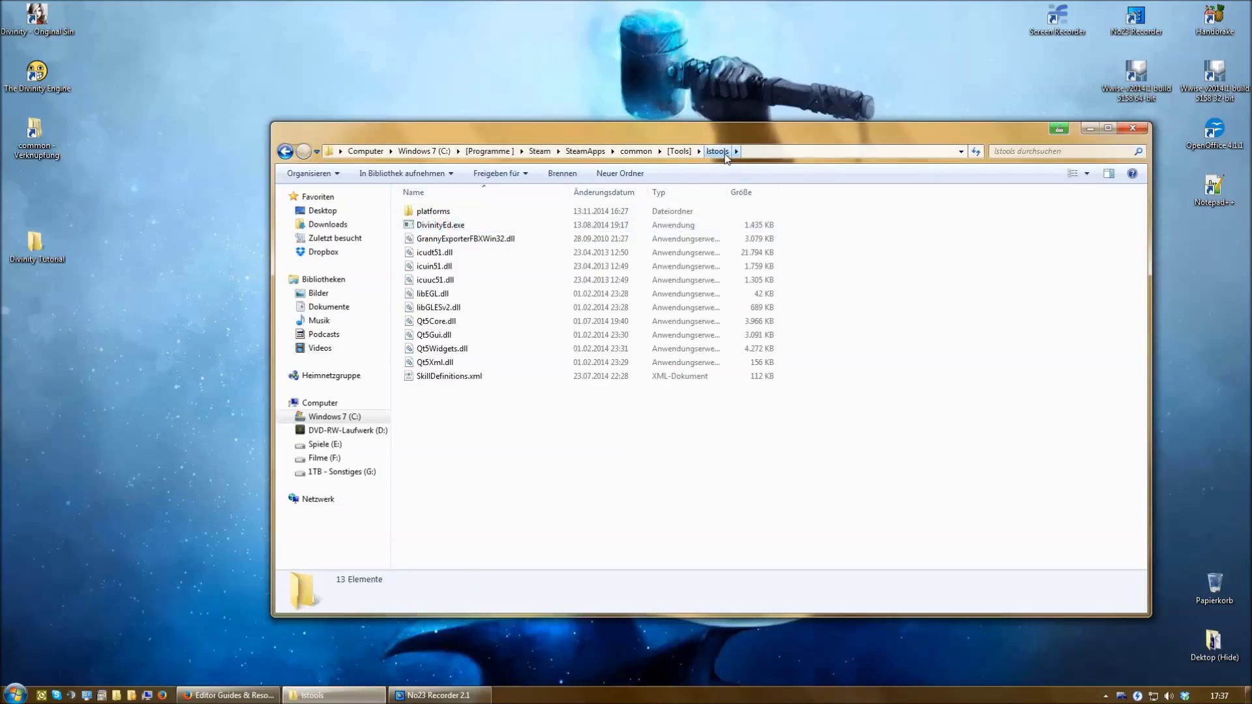
double_click(453, 228)
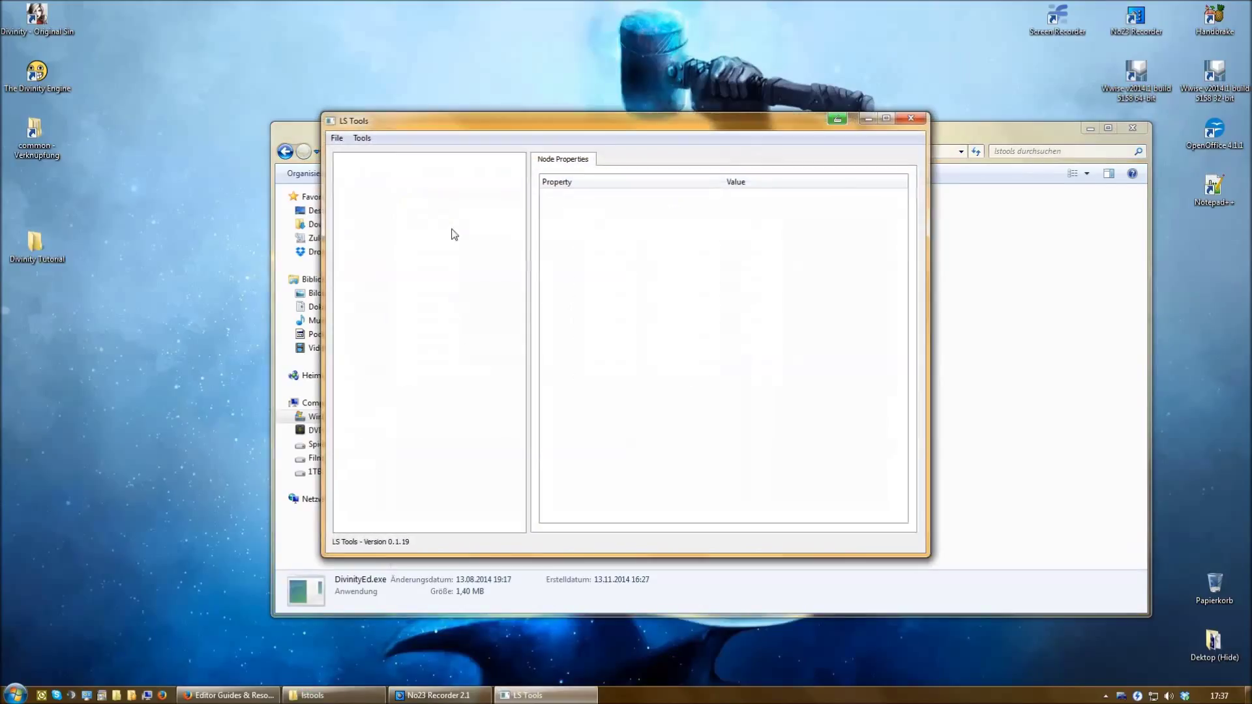
Step: Start unpacking a PAK file in LS Tools and choose Main.pak from the Divinity - Original Sin Data folder as the source
click(360, 139)
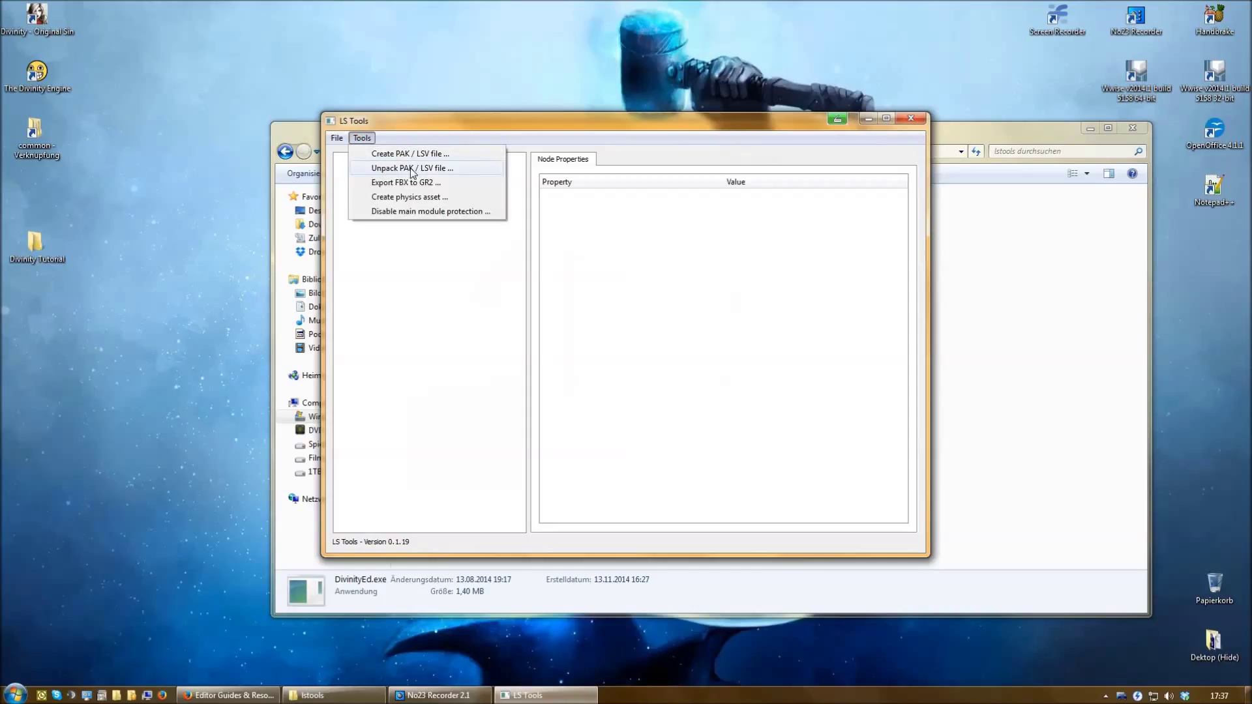
click(460, 174)
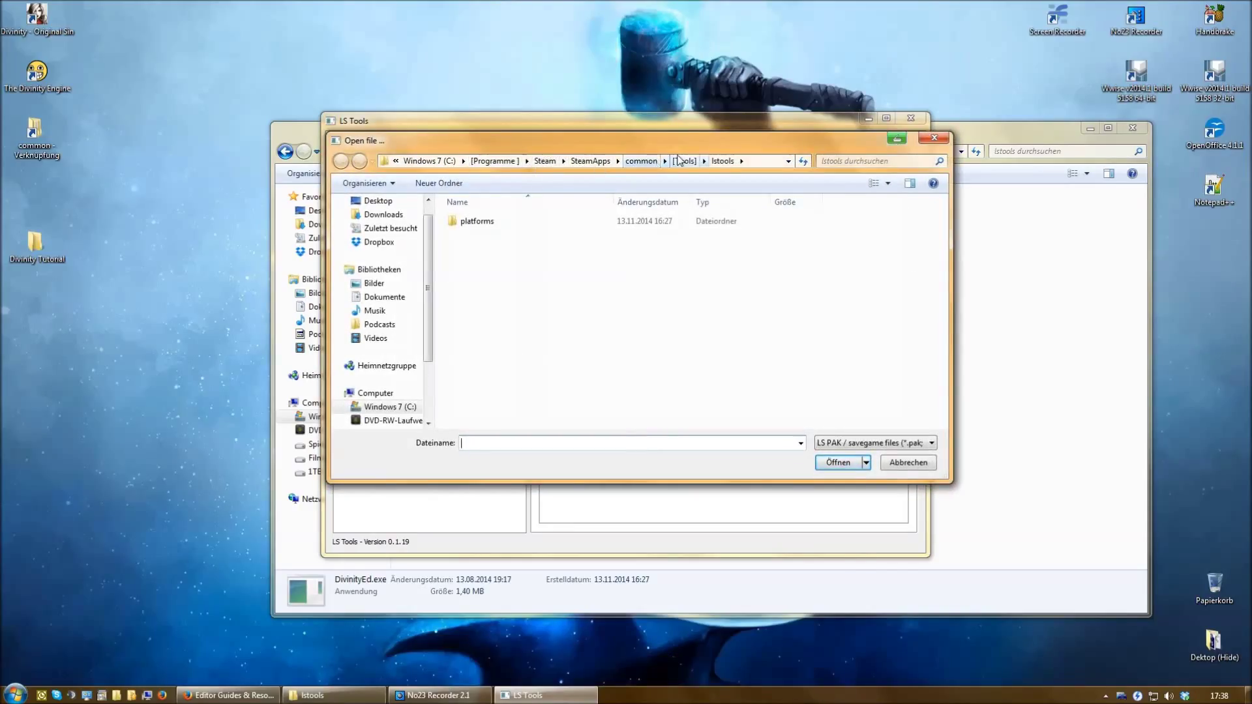
click(640, 161)
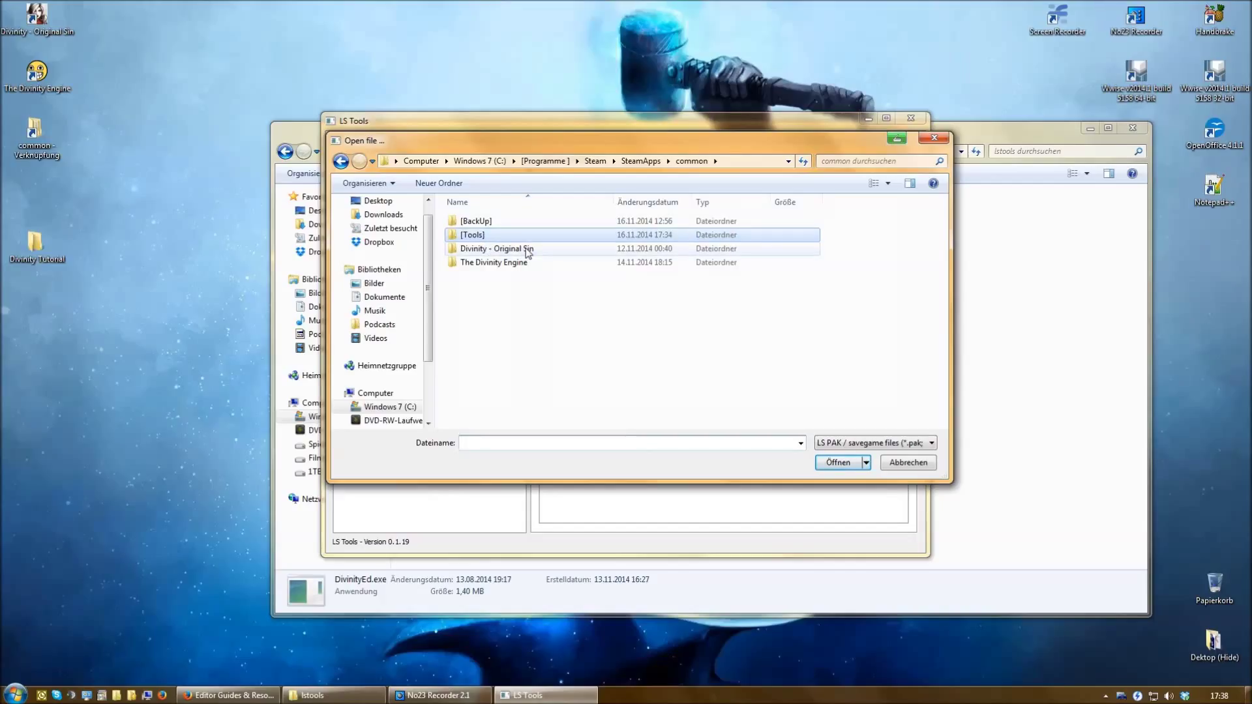
double_click(529, 250)
double_click(471, 236)
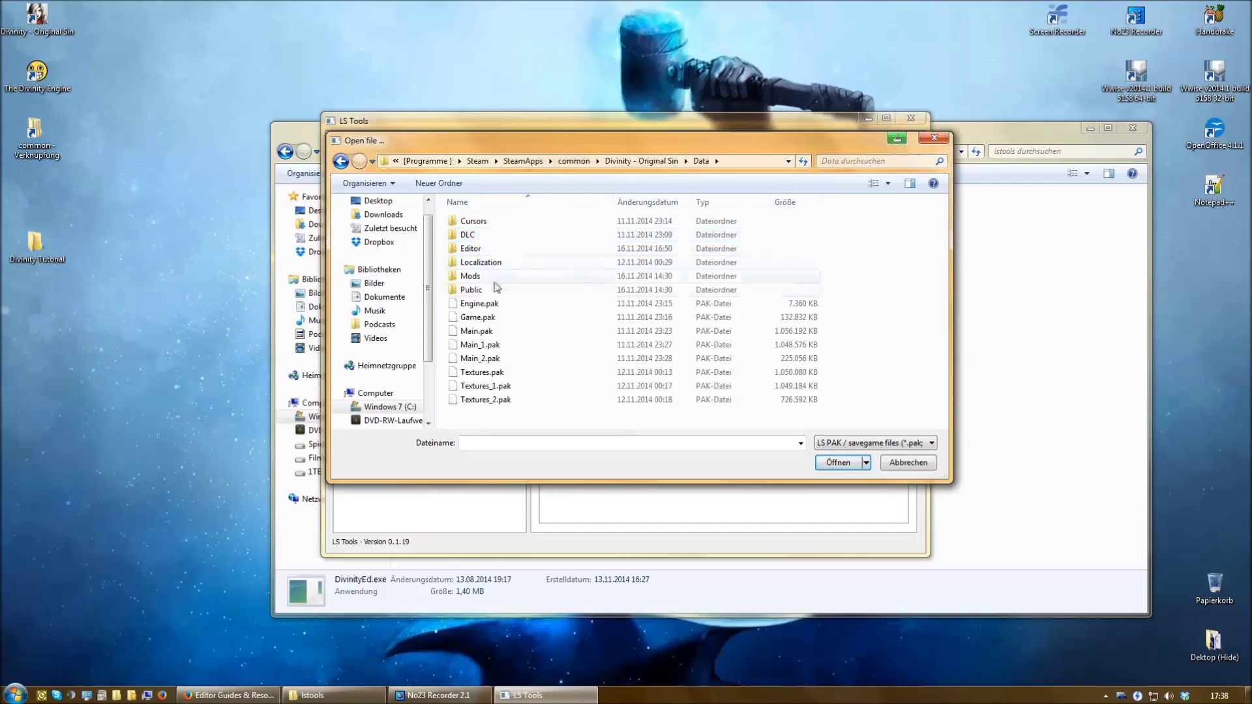
click(481, 331)
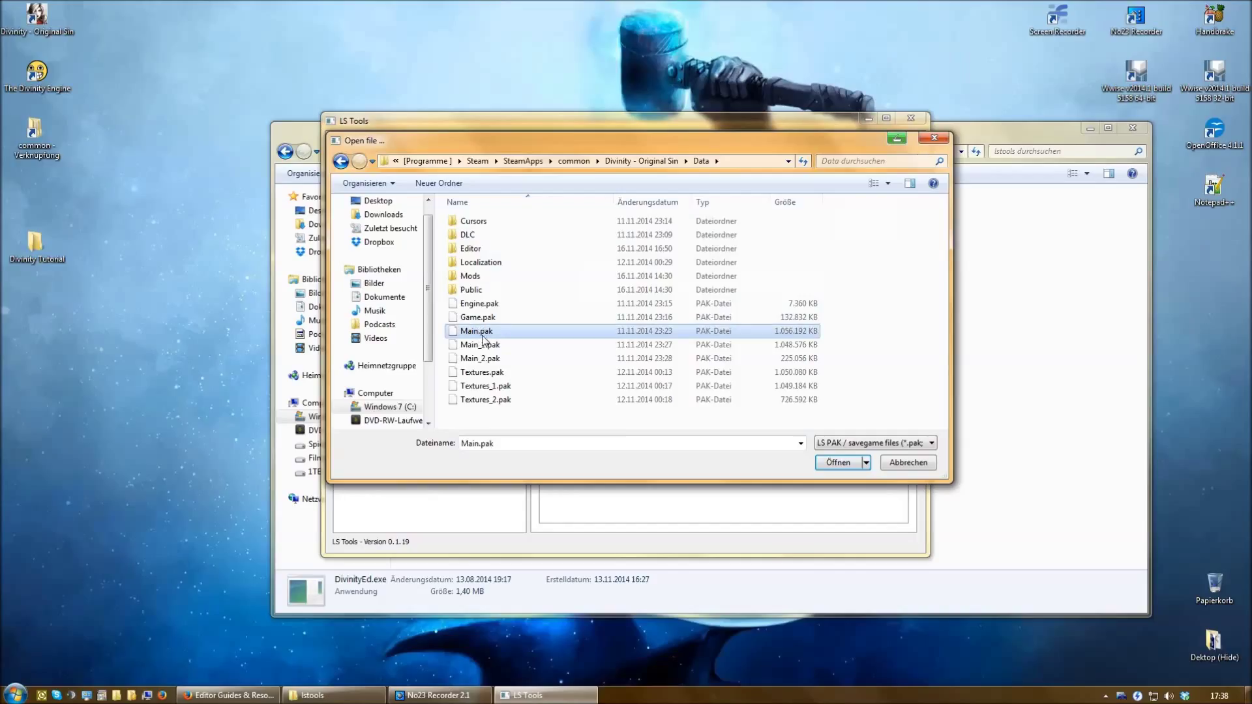
click(844, 464)
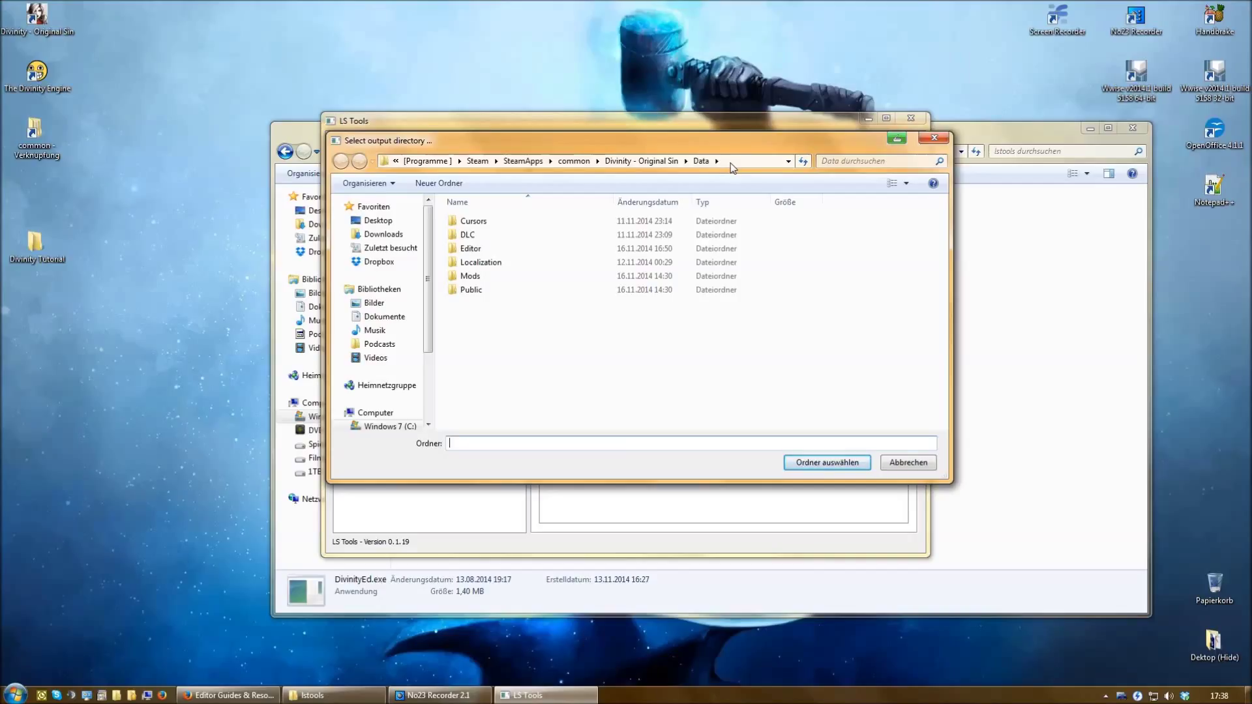
Step: Browse to the [Tools] folder inside SteamApps\common for the output directory
click(655, 163)
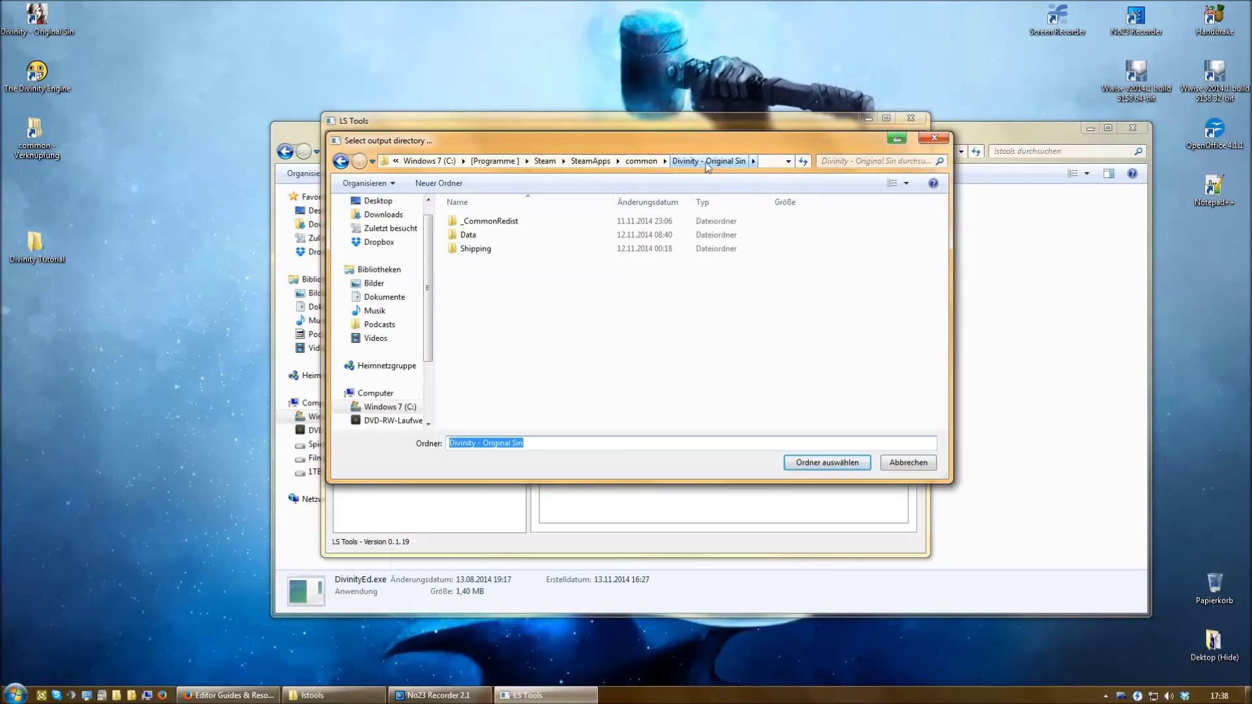
double_click(470, 236)
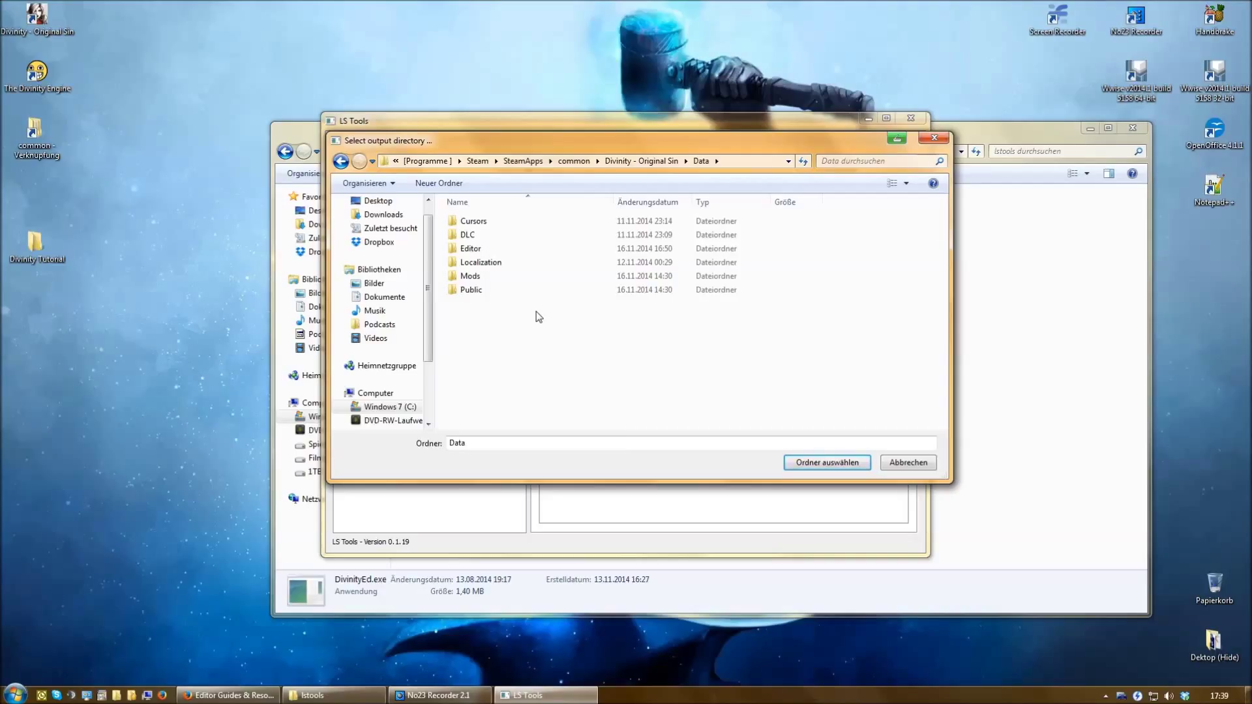
click(578, 161)
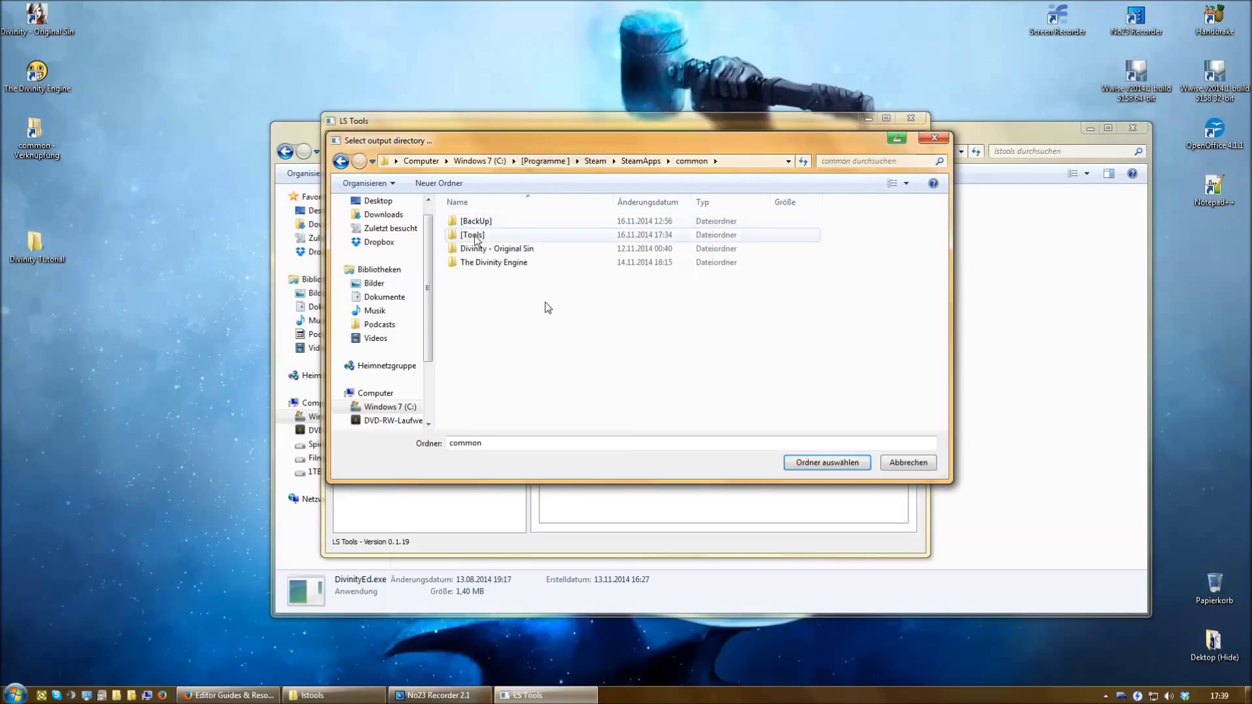
double_click(474, 236)
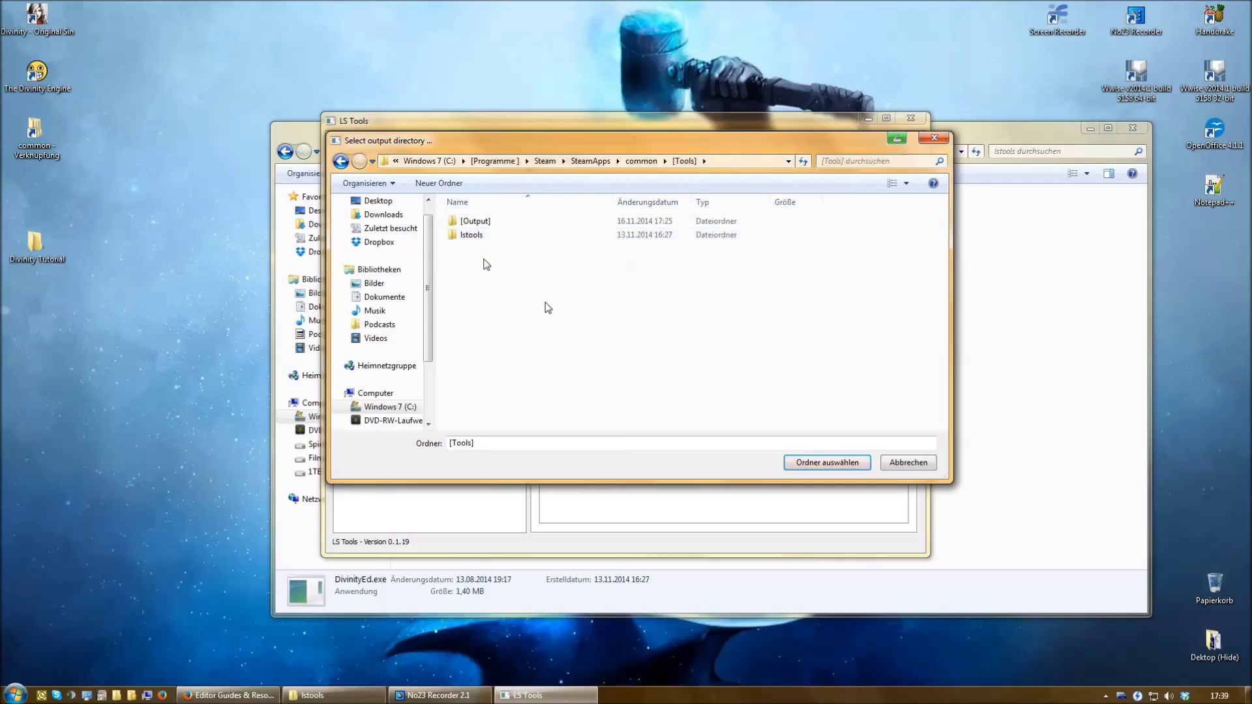
Step: Create a new folder named Tutorial inside [Tools] and select it as the output directory for the unpacked files
right_click(483, 259)
mouse_move(559, 383)
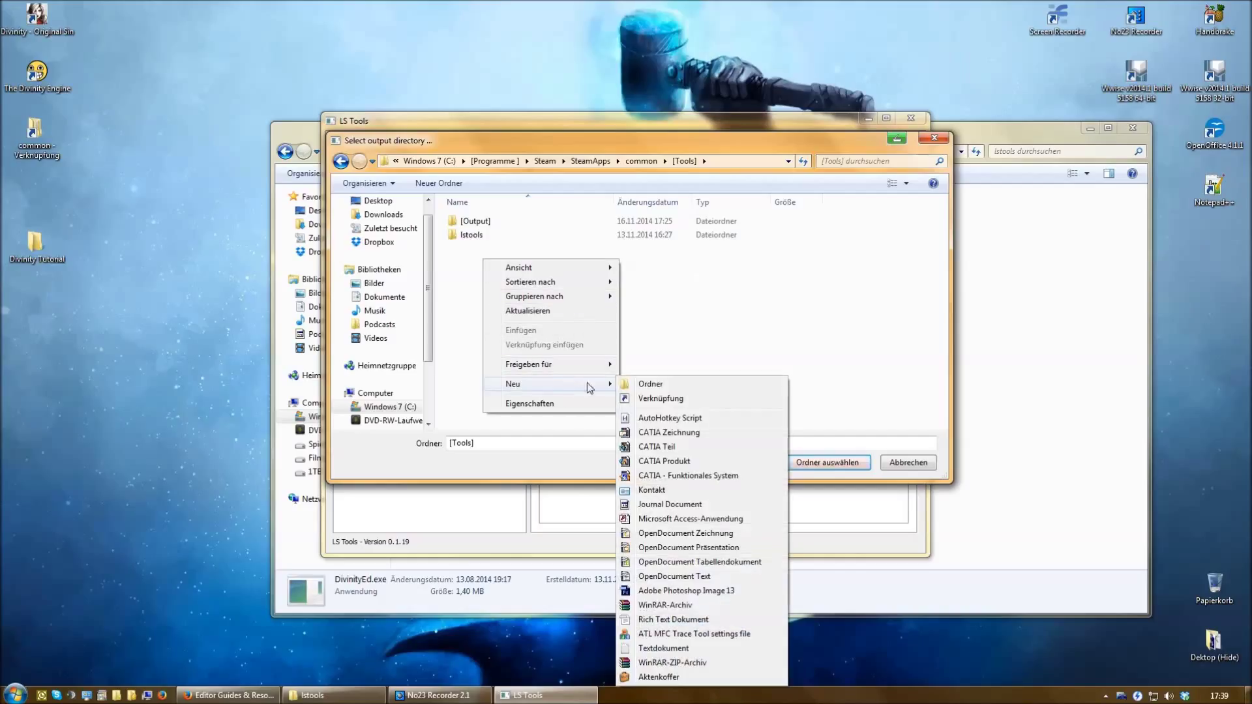
click(653, 384)
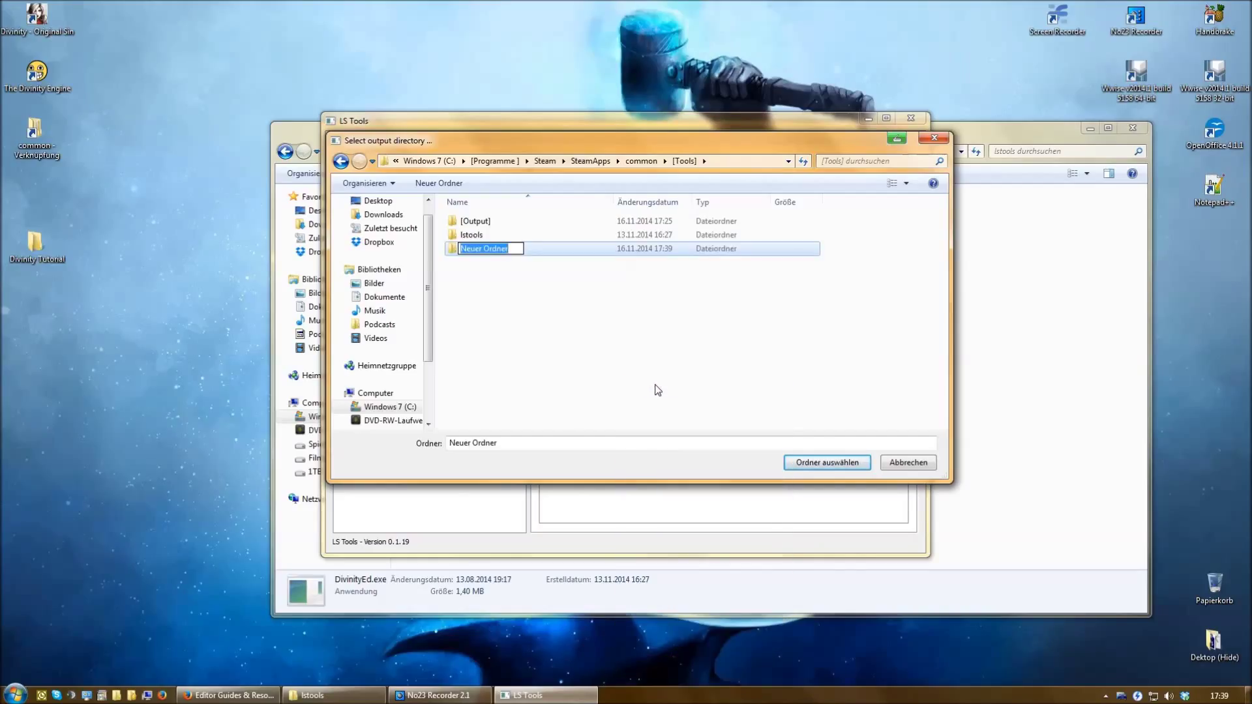
text(Tutorial)
key(Return)
key(Return)
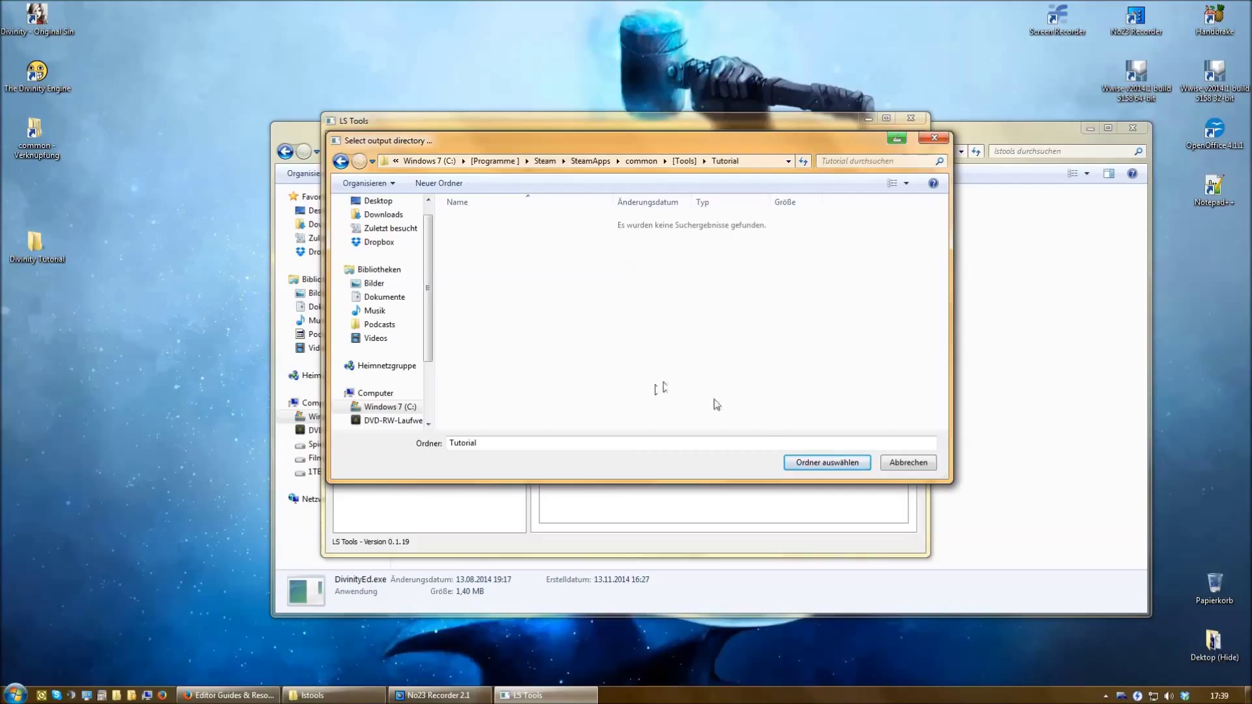
click(812, 464)
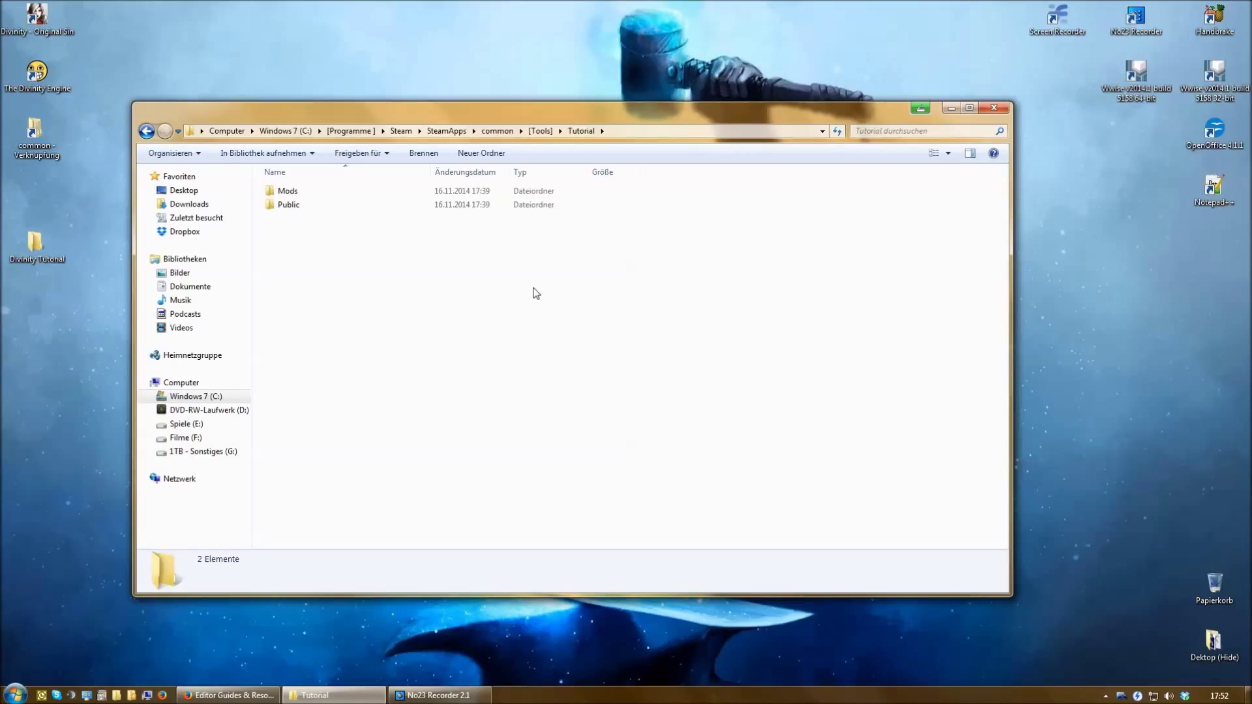
Step: Look through the unpacked Tutorial folder in [Tools], going down into its Public\Main folder
click(540, 131)
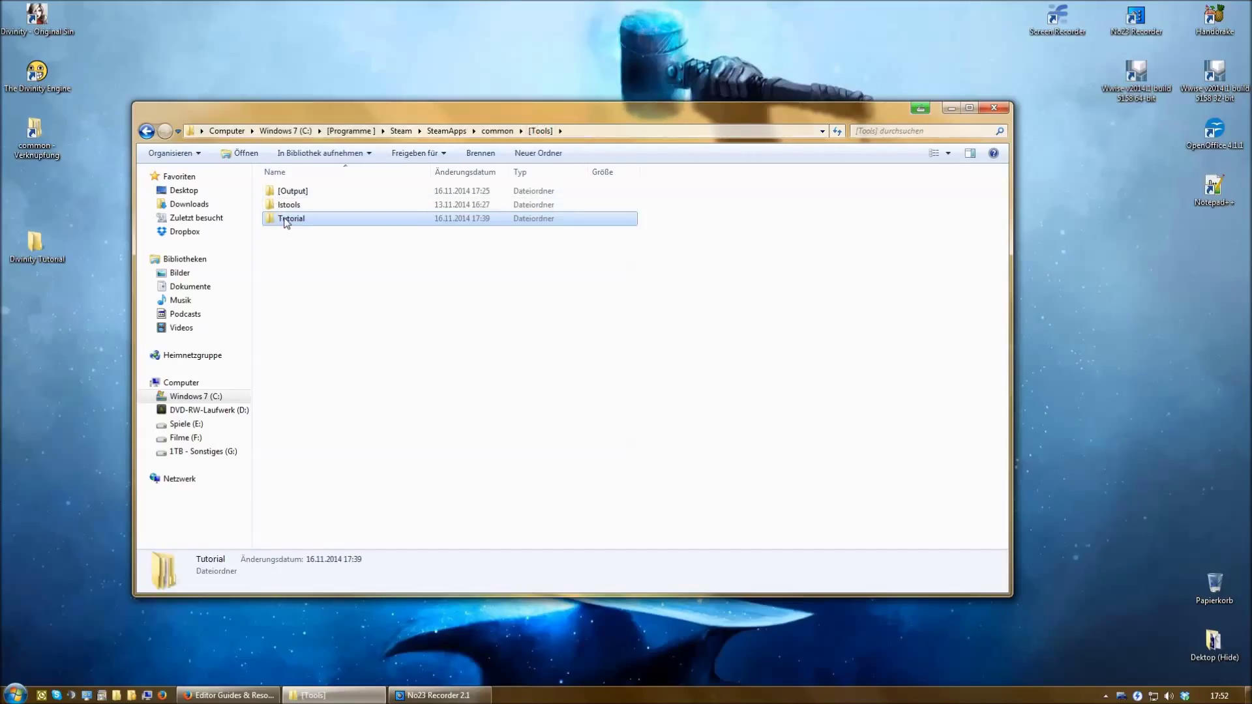
double_click(285, 222)
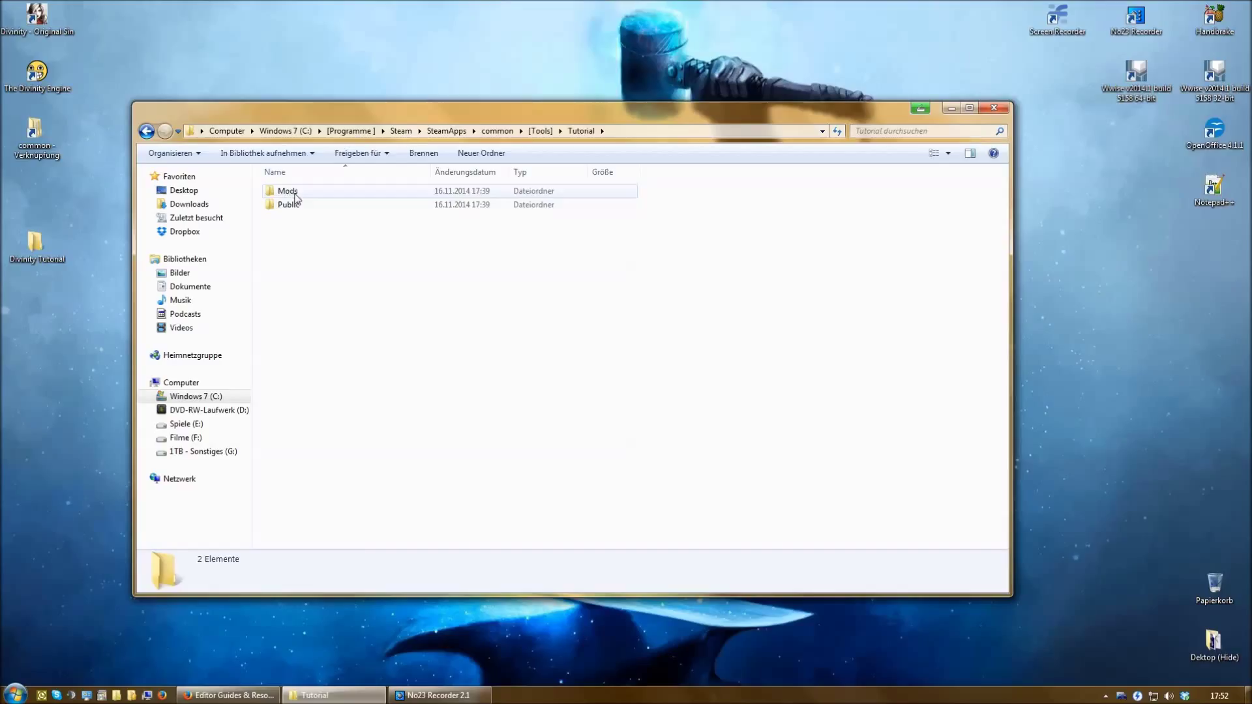
click(296, 195)
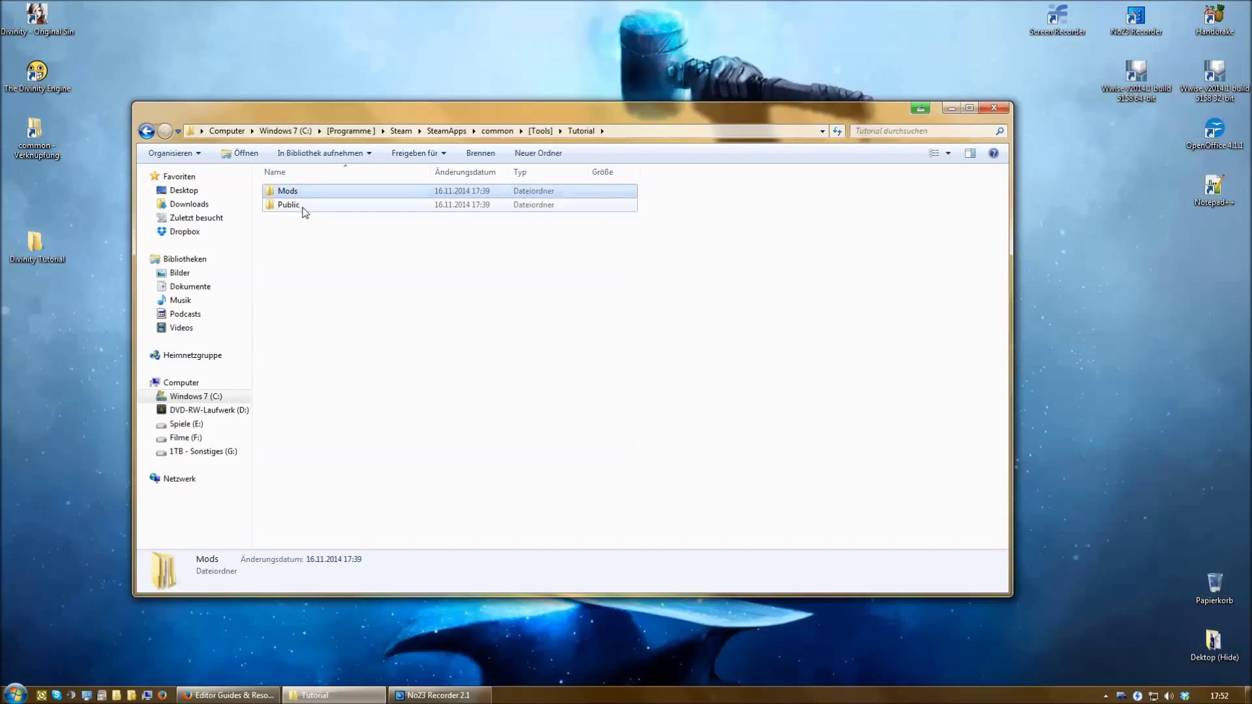
click(295, 207)
double_click(296, 207)
click(294, 194)
double_click(294, 193)
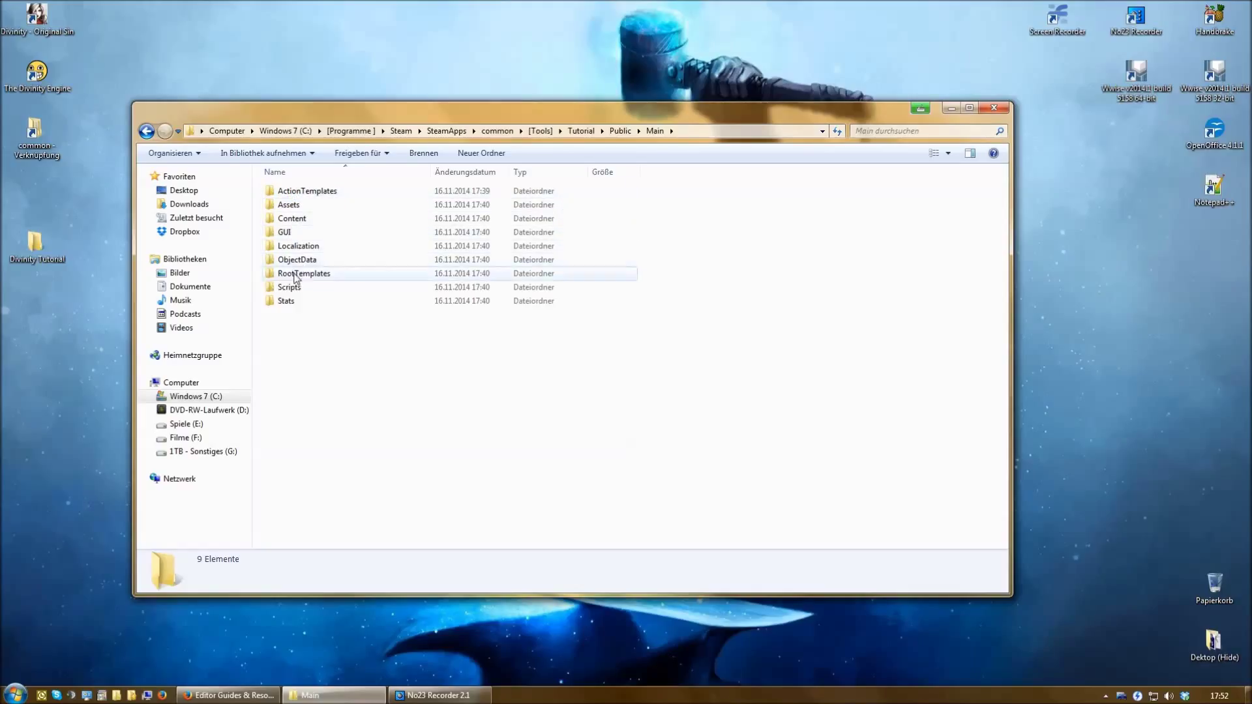
Step: Locate the RootTemplates and Stats folders in Main, and look through the LSB files in RootTemplates
click(295, 274)
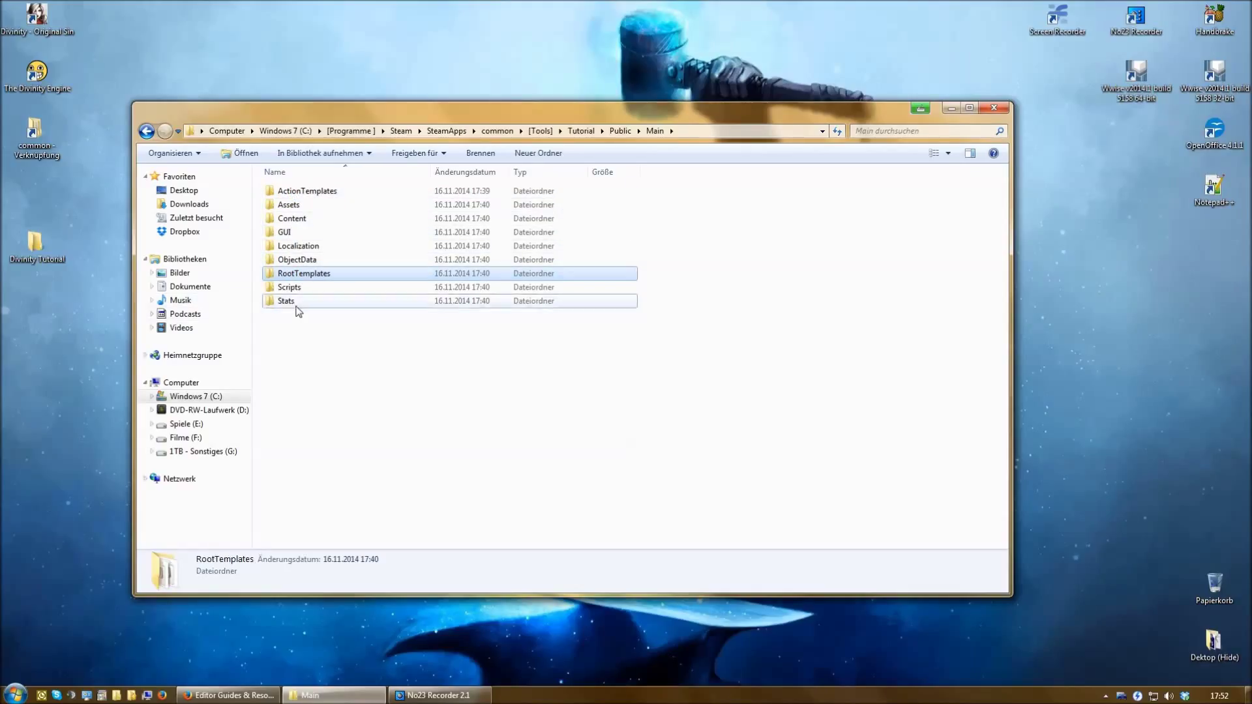
ctrl+click(297, 303)
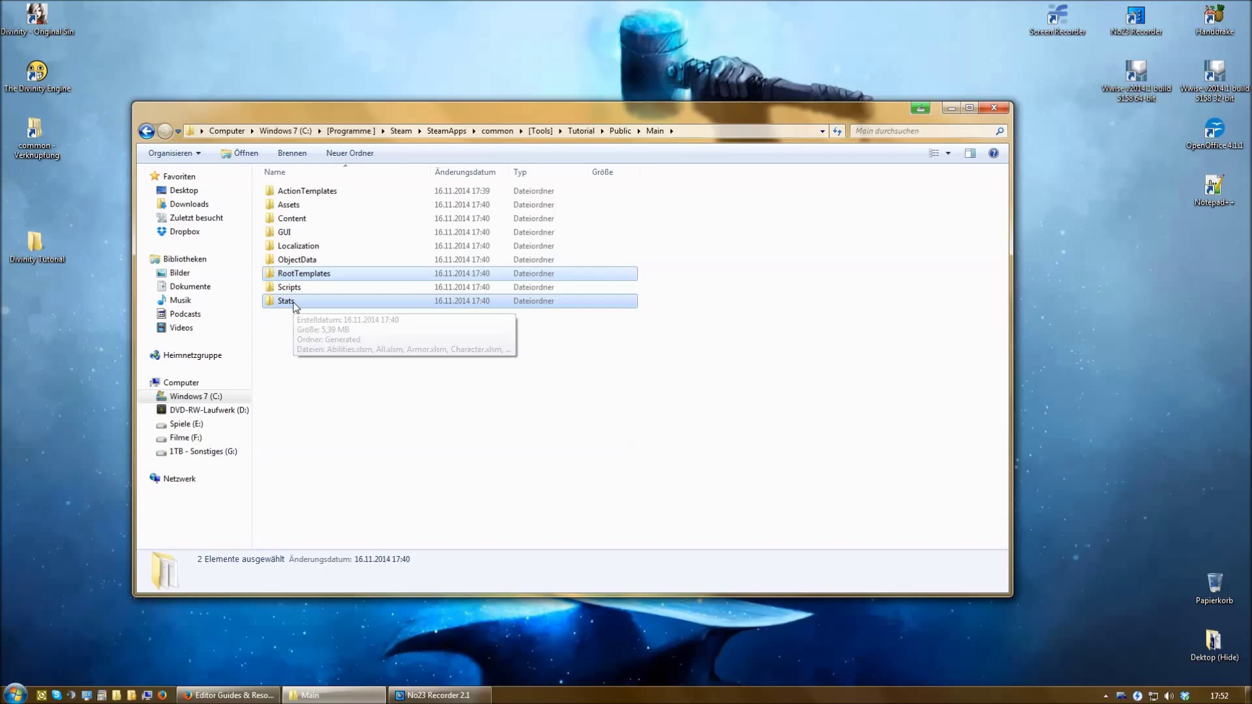
click(293, 301)
double_click(298, 274)
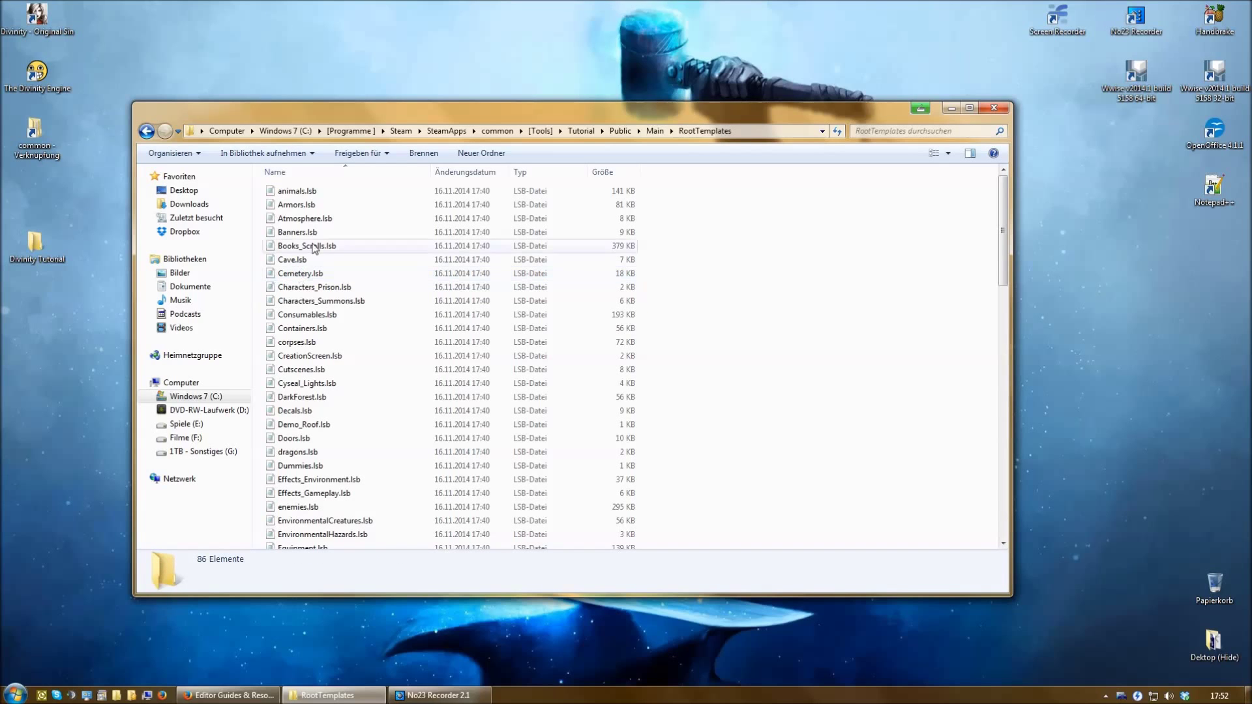
click(318, 196)
scroll(656, 443, down, 15)
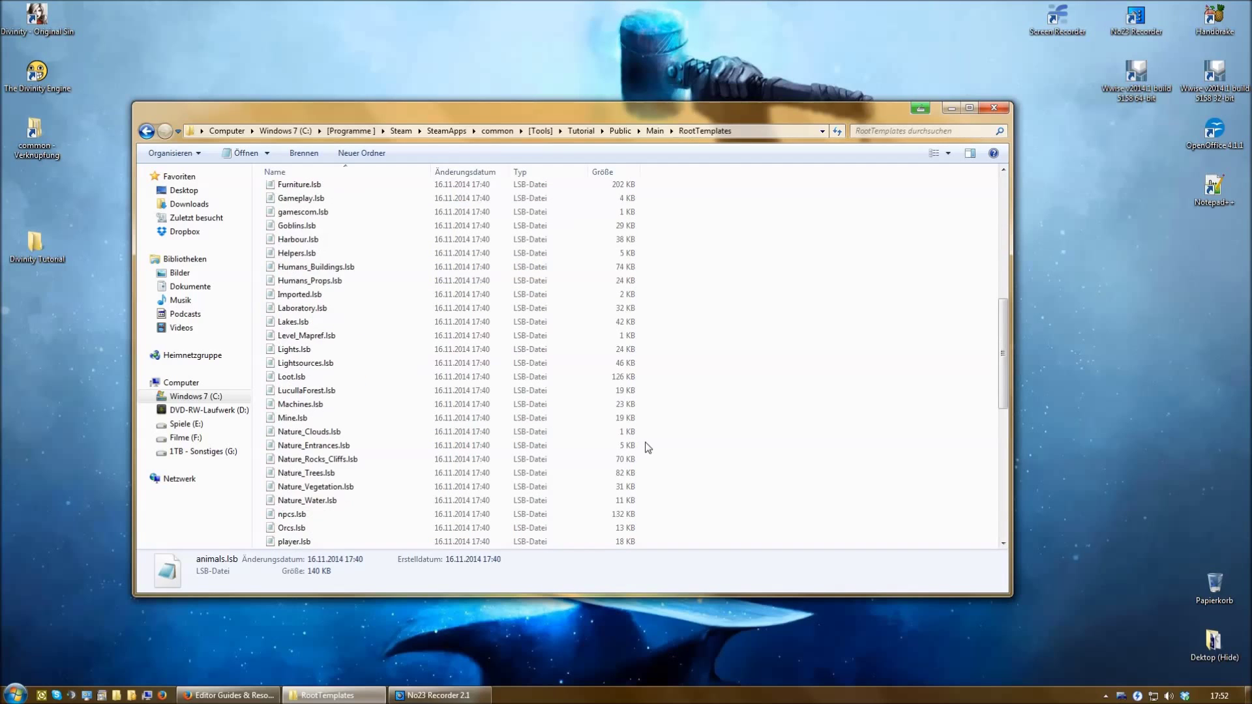
scroll(656, 443, down, 2)
shift+click(308, 543)
click(747, 410)
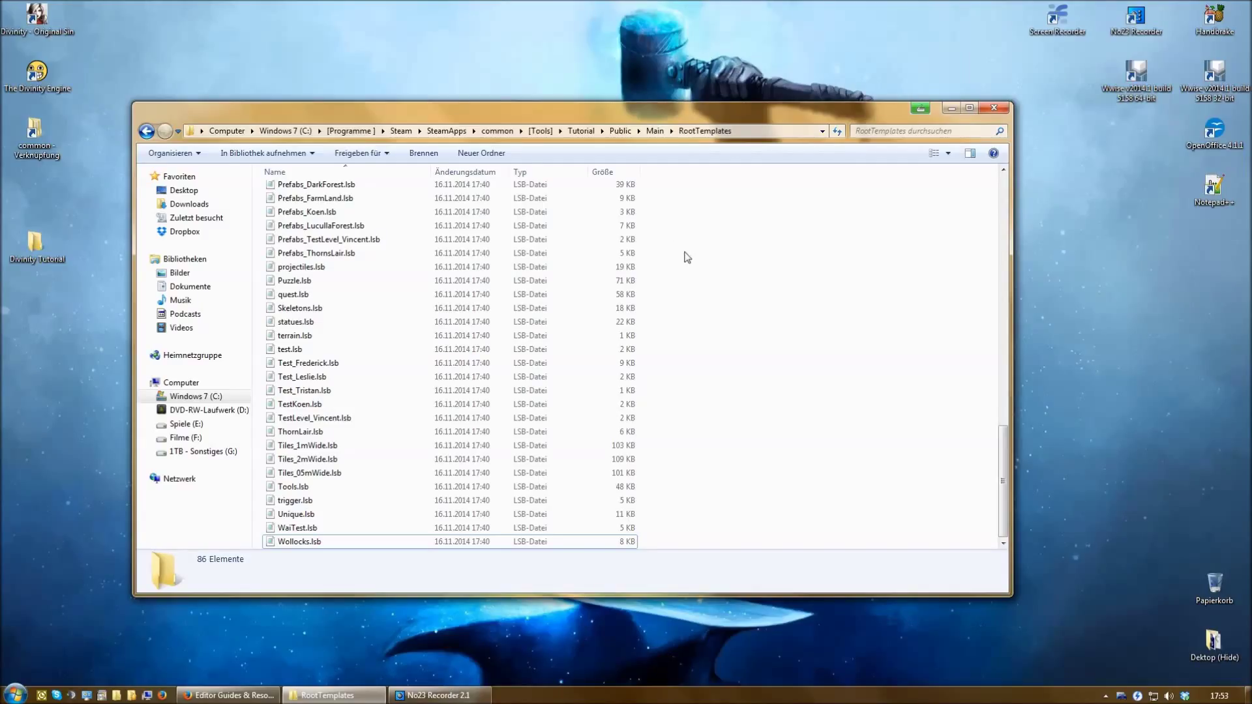
Step: Return to the Main folder and inspect the Stats folder's spreadsheet files and its Generated subfolder
key(BackSpace)
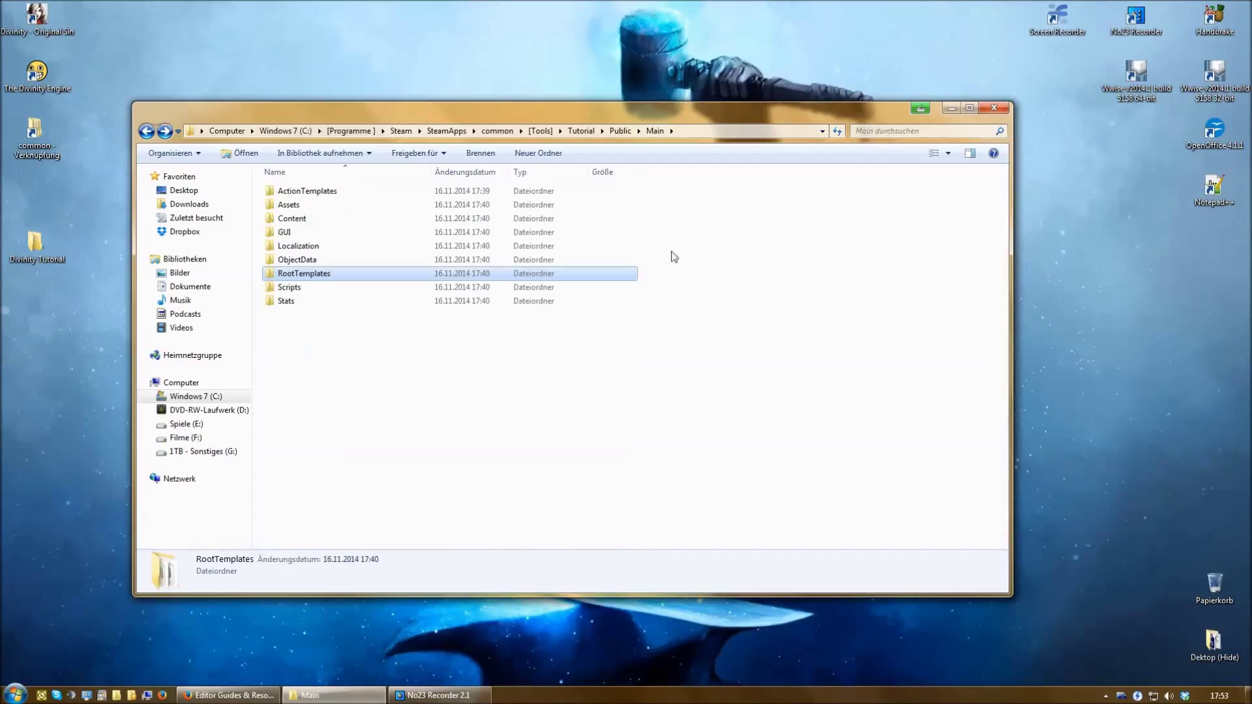
double_click(322, 303)
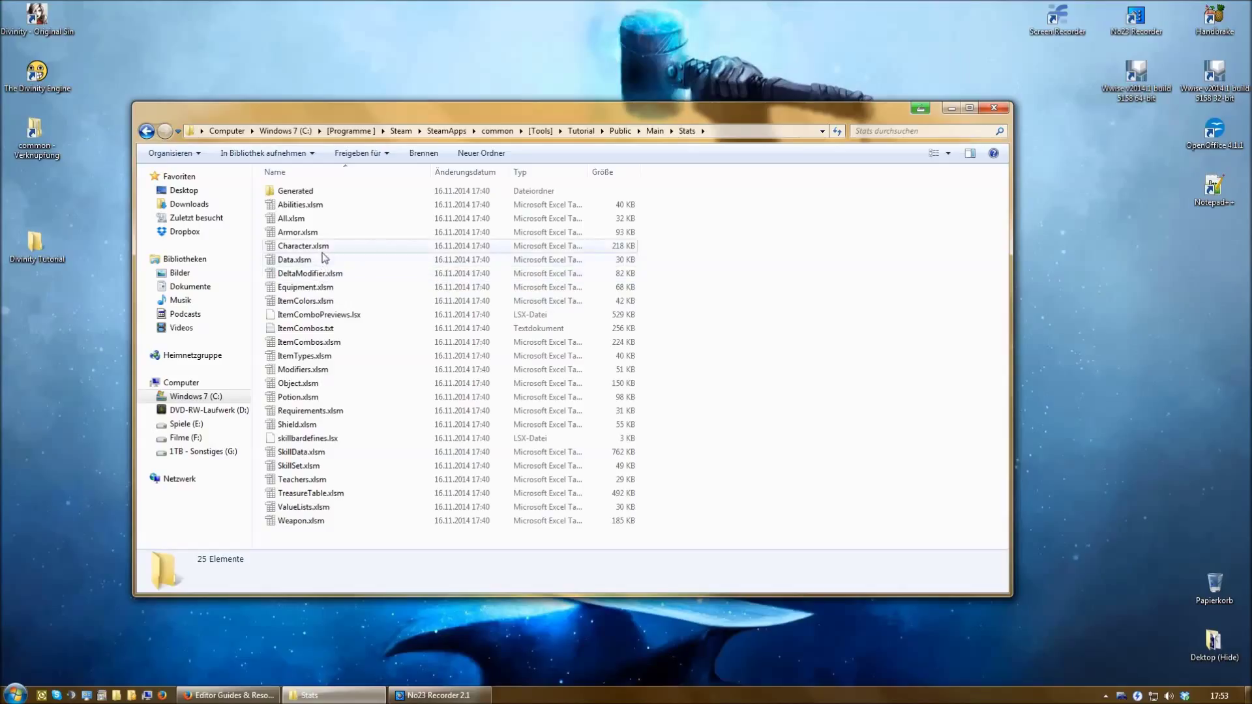
click(423, 207)
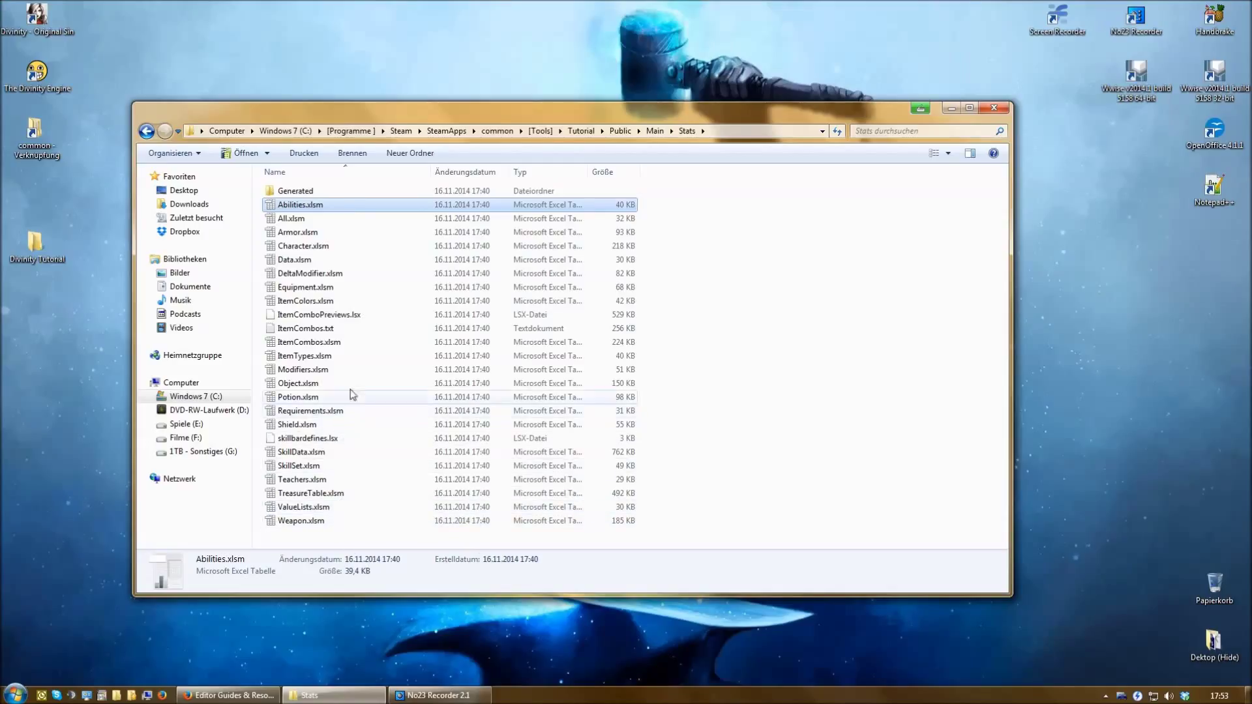
double_click(320, 191)
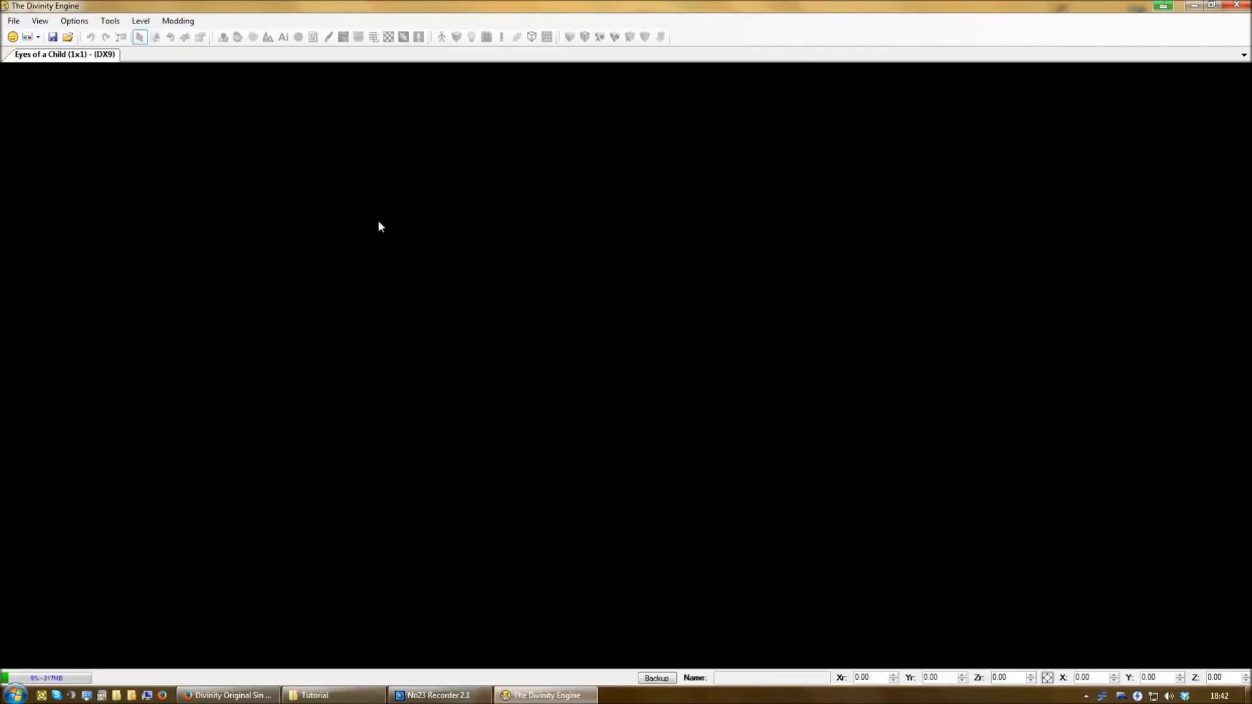
Step: Create a new module named Tutorial in The Divinity Engine with the Main data pack, and add a new level named Tutorial NPC
click(13, 21)
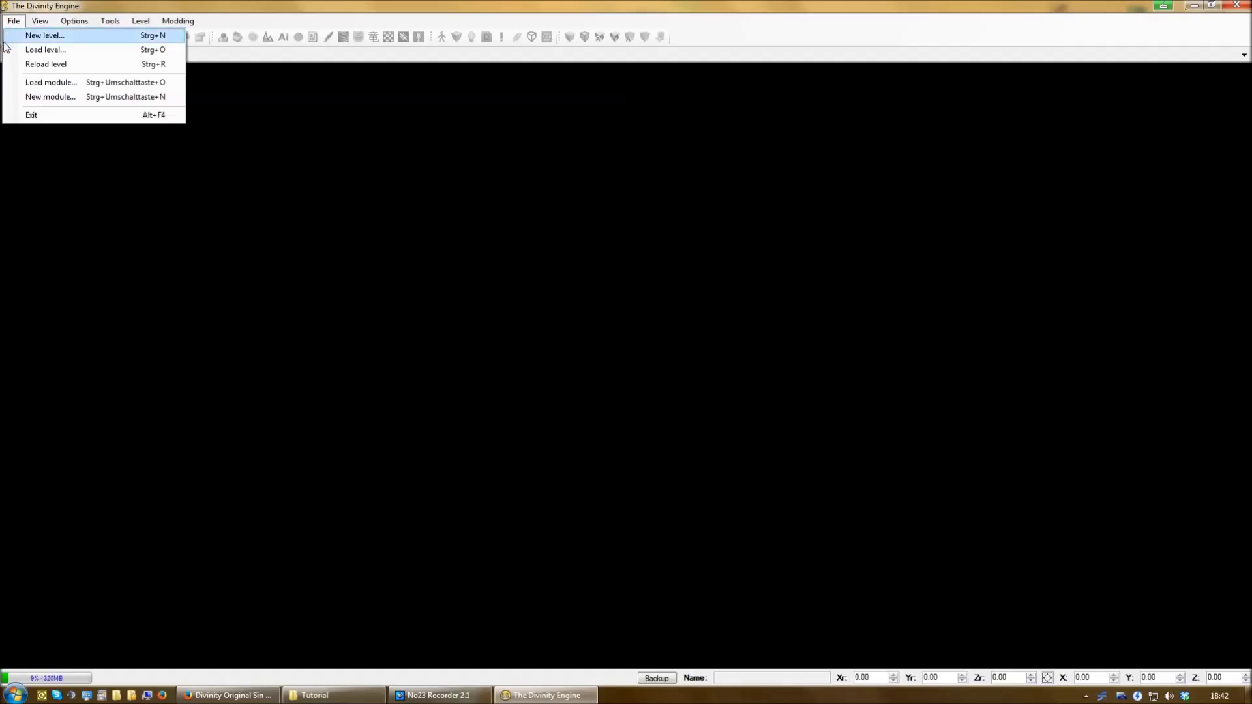
click(58, 96)
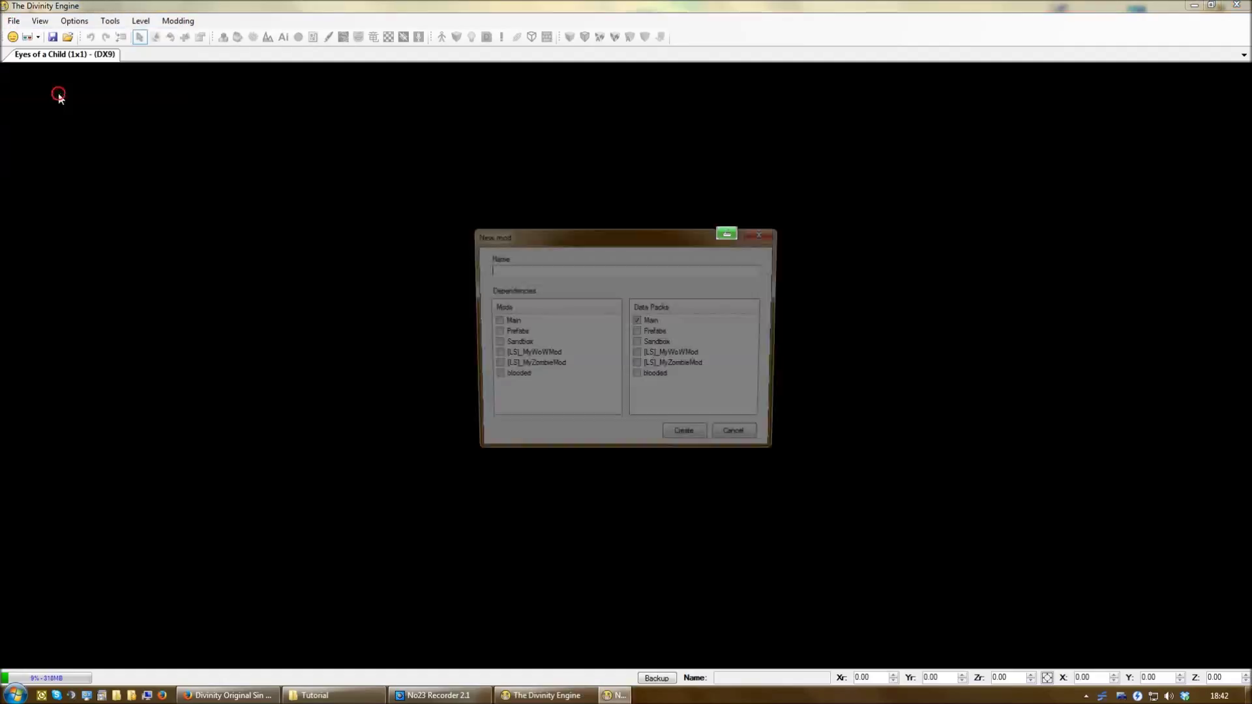
text(Tutorial)
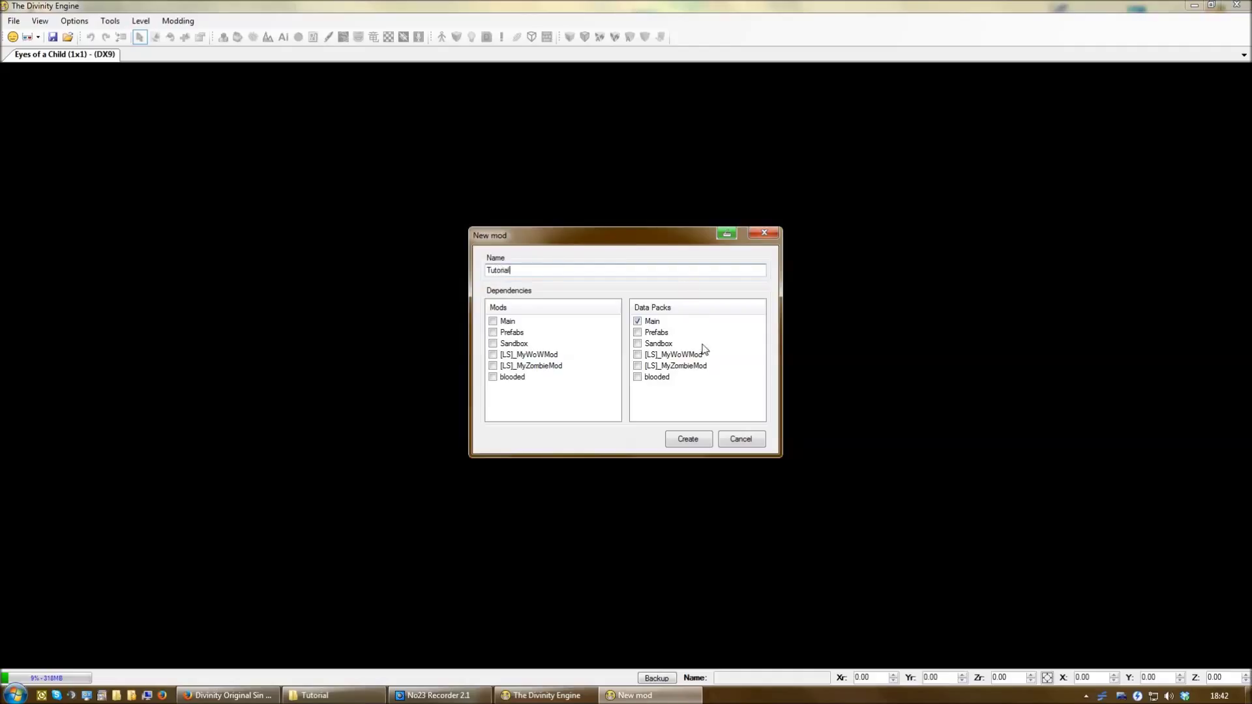
click(654, 324)
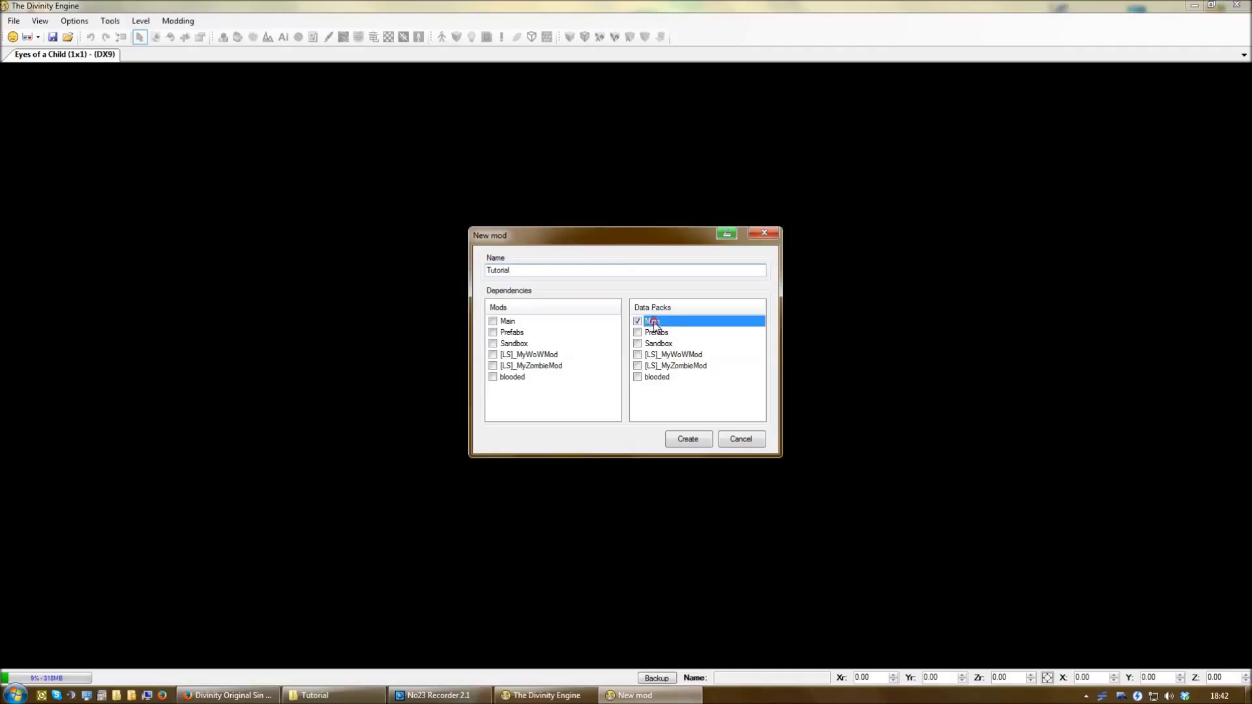
click(698, 442)
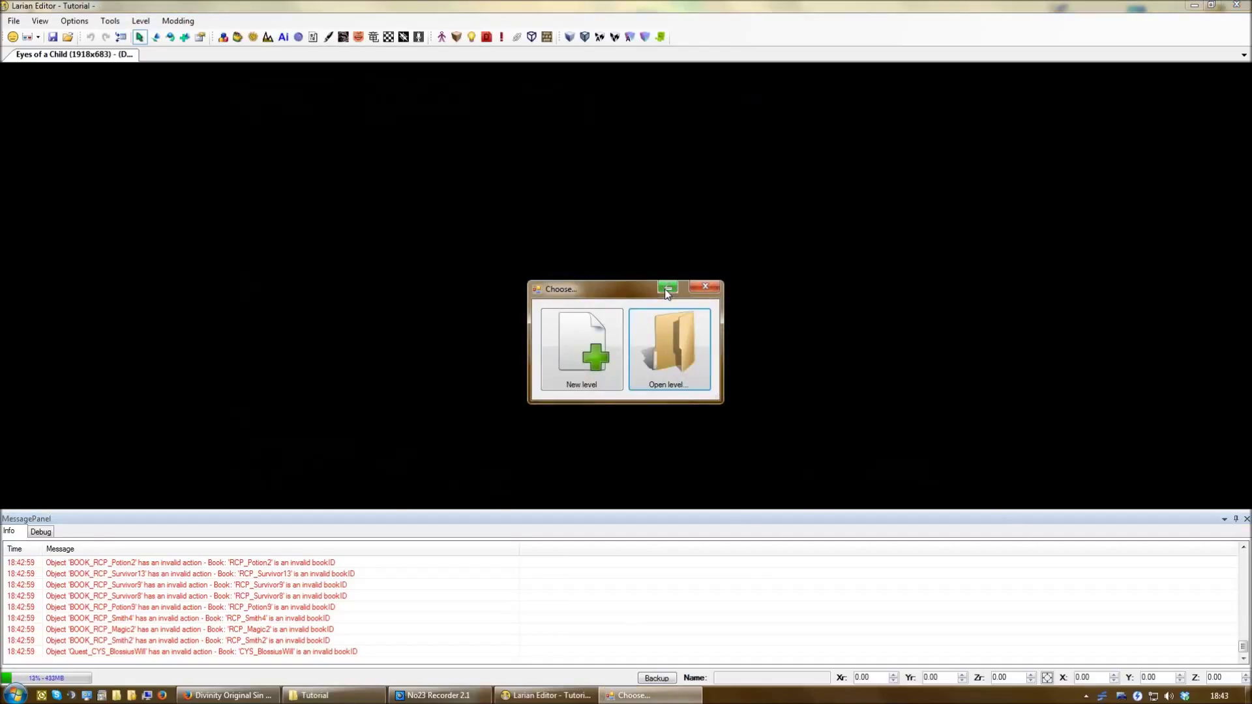
click(564, 354)
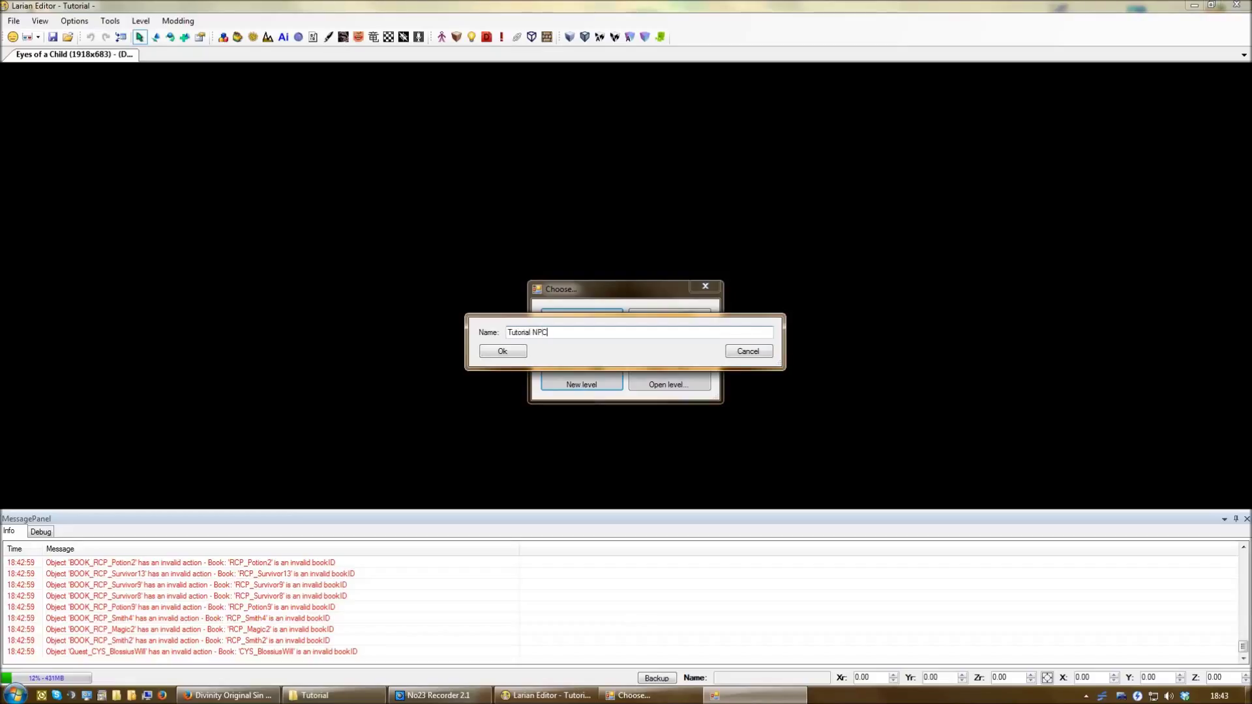
click(504, 353)
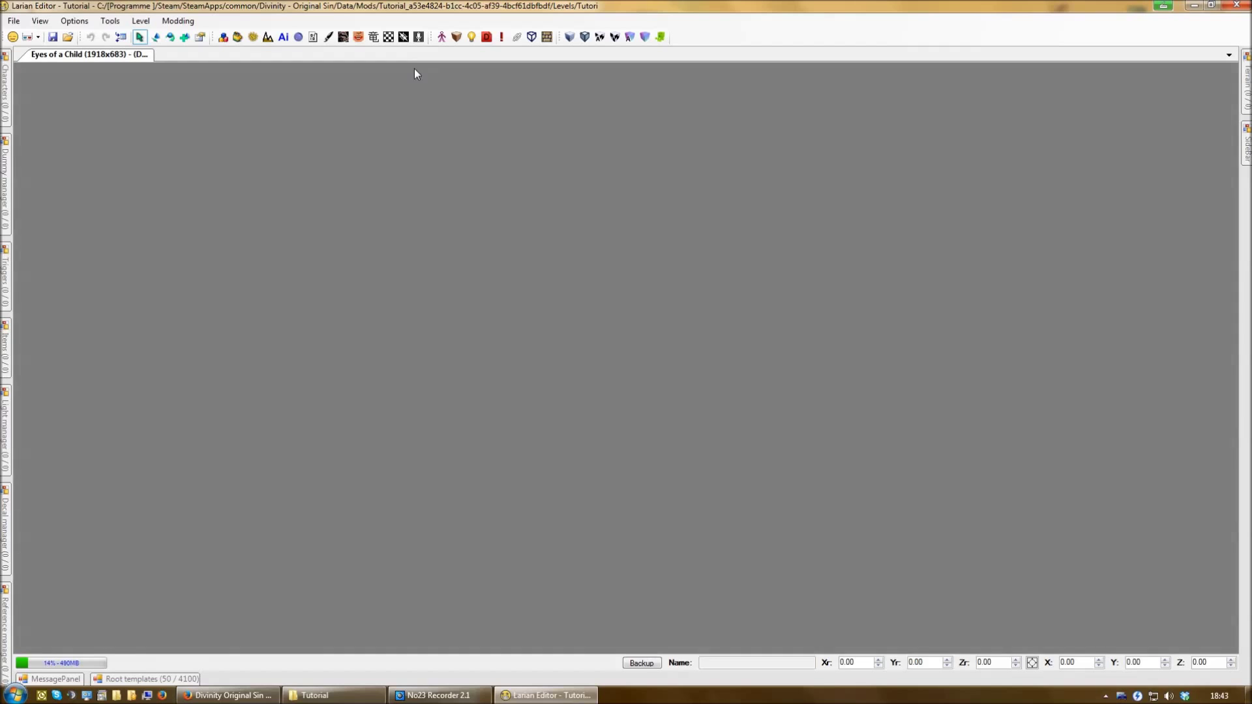
Step: Start a new terrain for the level and set its width and height to 128
click(267, 37)
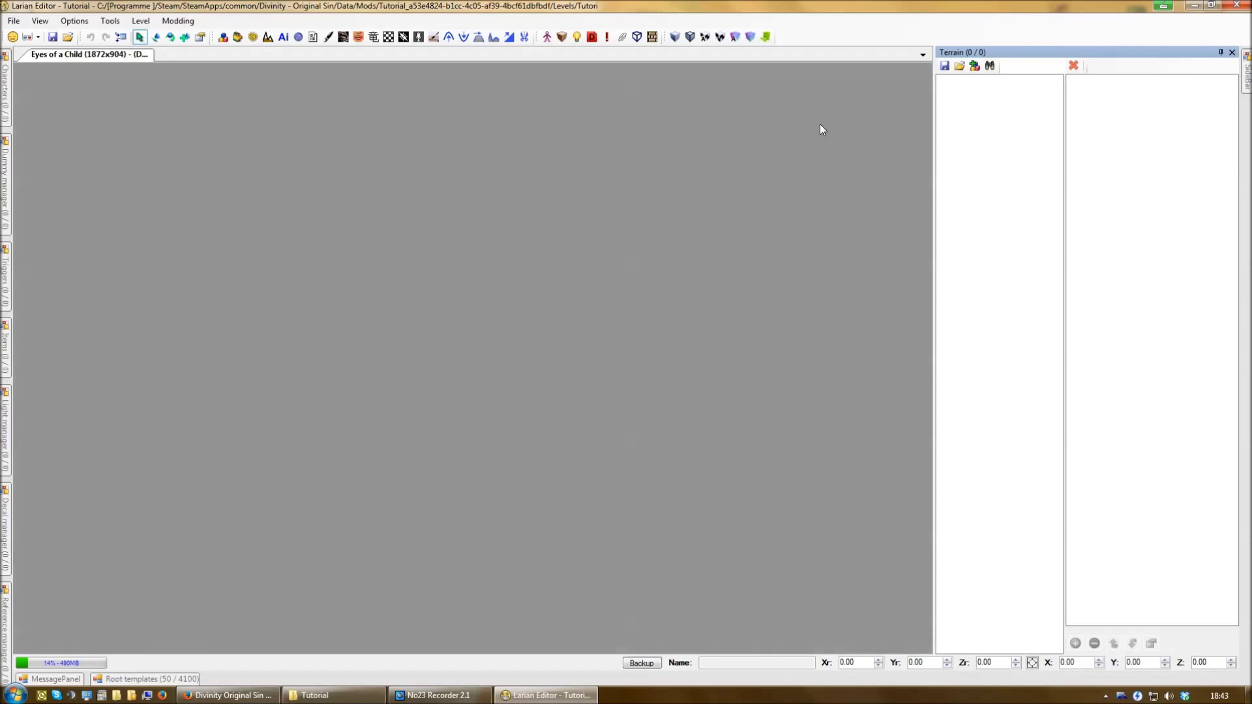
click(974, 66)
double_click(136, 115)
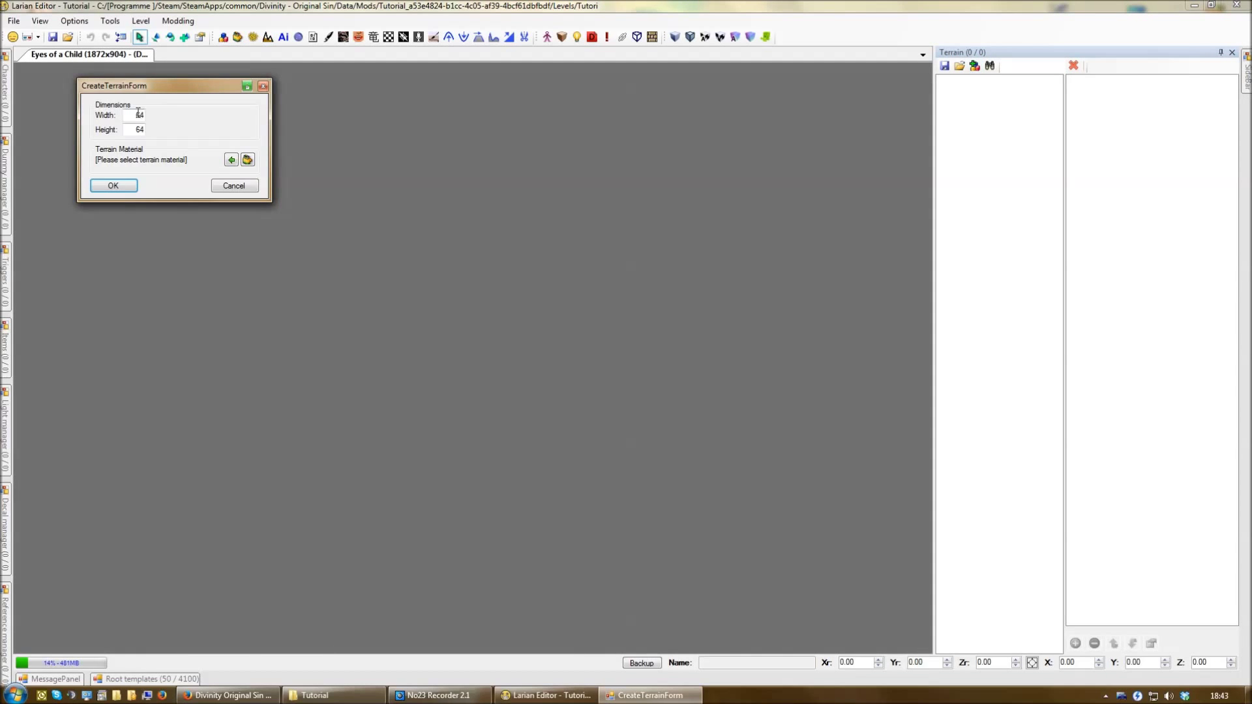
text(128)
double_click(134, 129)
text(128)
Step: Assign the TR_Base_01 material from the Main resources to the terrain, create the terrain, and close the Resource Manager
click(248, 160)
click(649, 159)
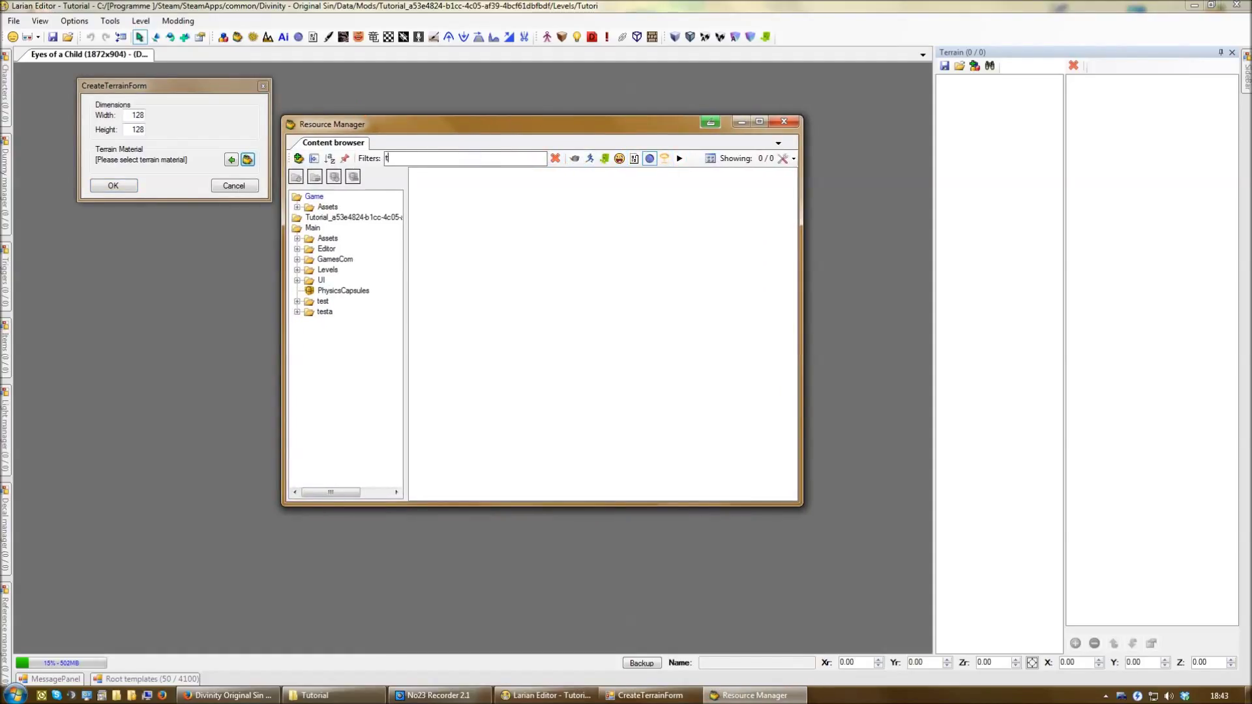
click(312, 228)
click(468, 254)
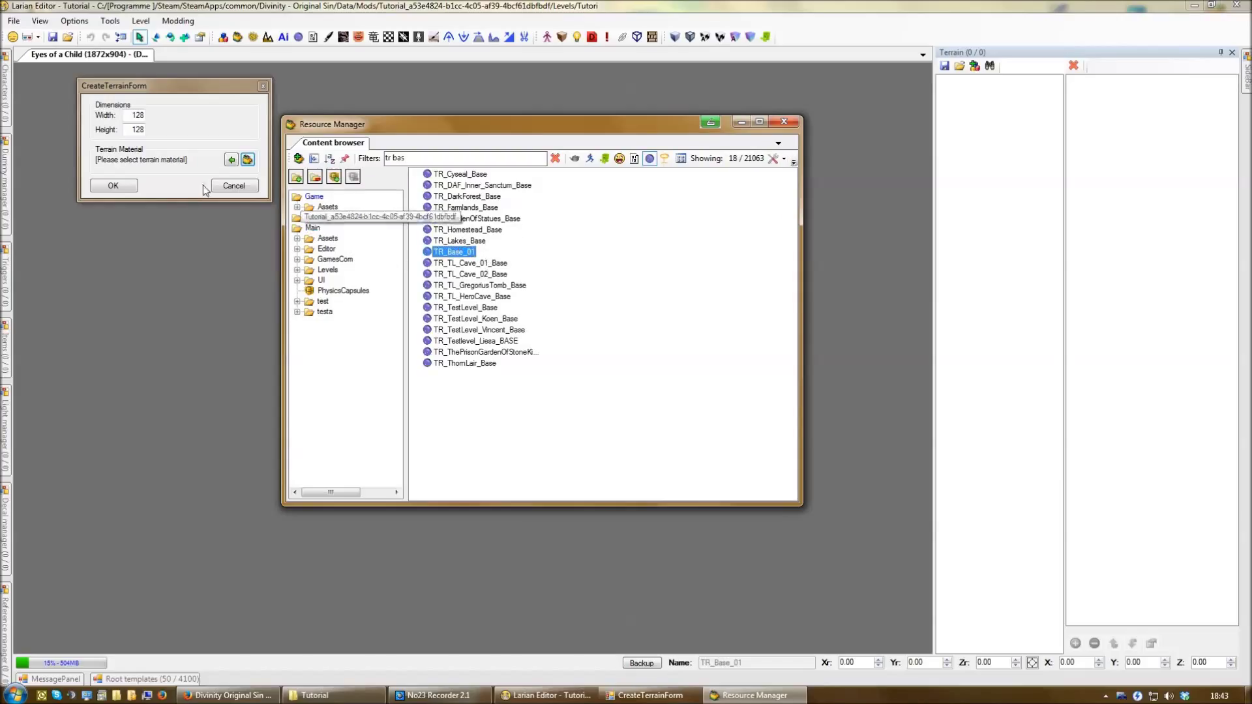
click(232, 160)
click(130, 186)
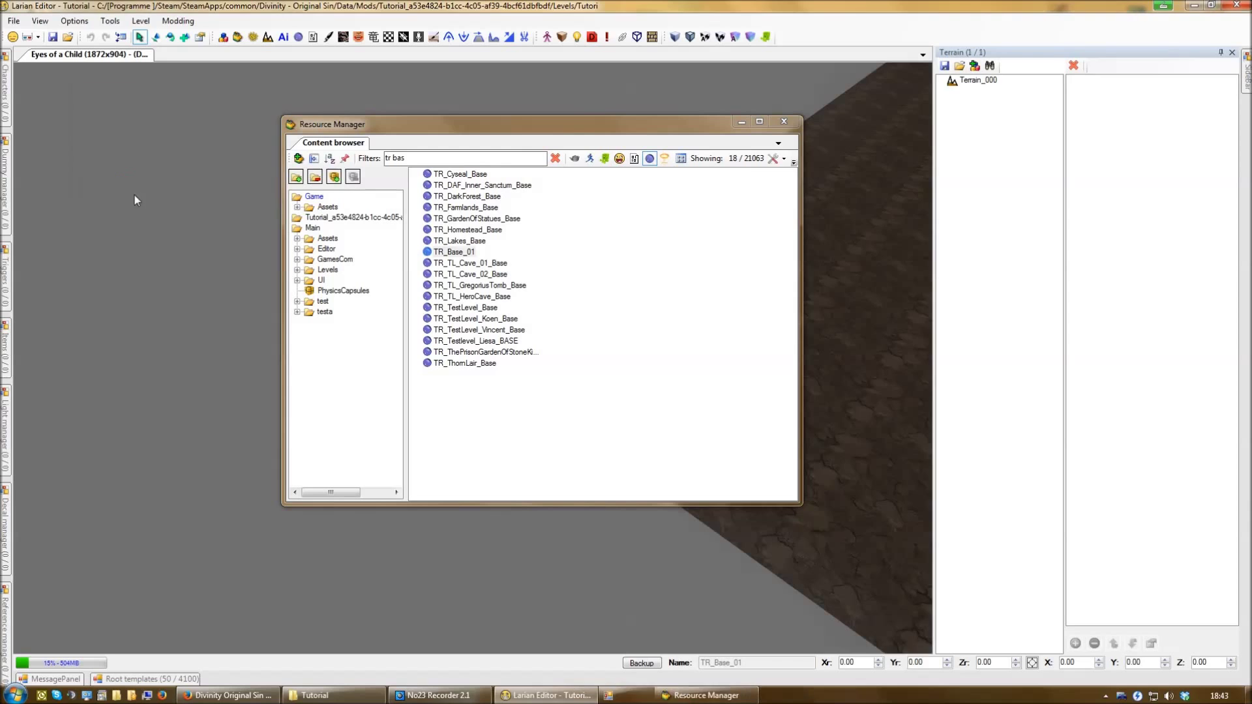
click(785, 122)
Step: Filter the root templates to characters matching "male" and place MalePlayer on the terrain near its edge
right_drag(473, 359, 568, 351)
click(155, 680)
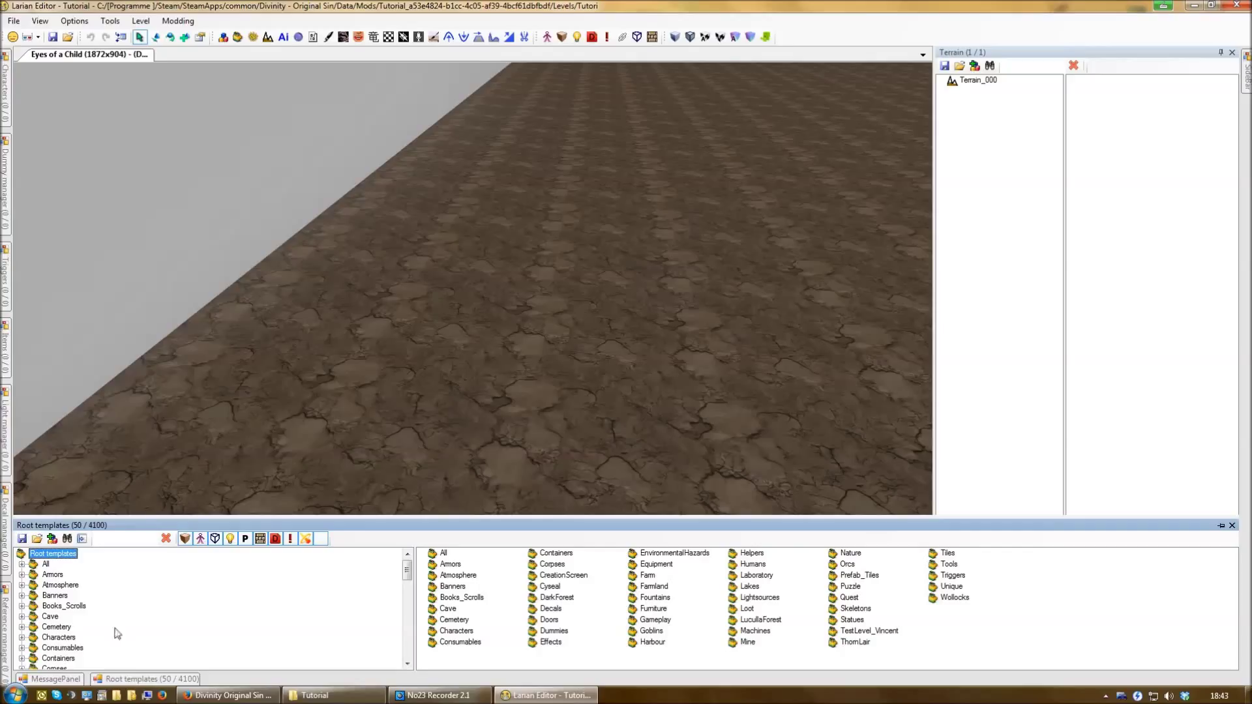
click(131, 541)
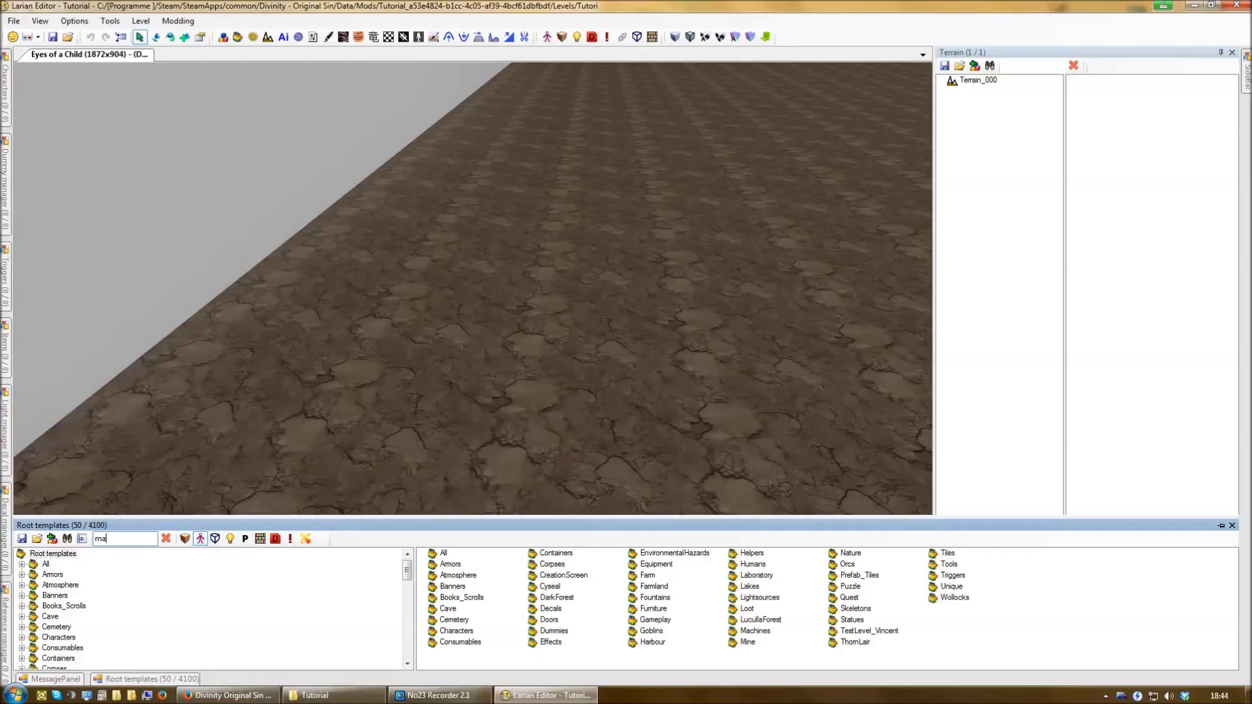
click(46, 565)
click(136, 543)
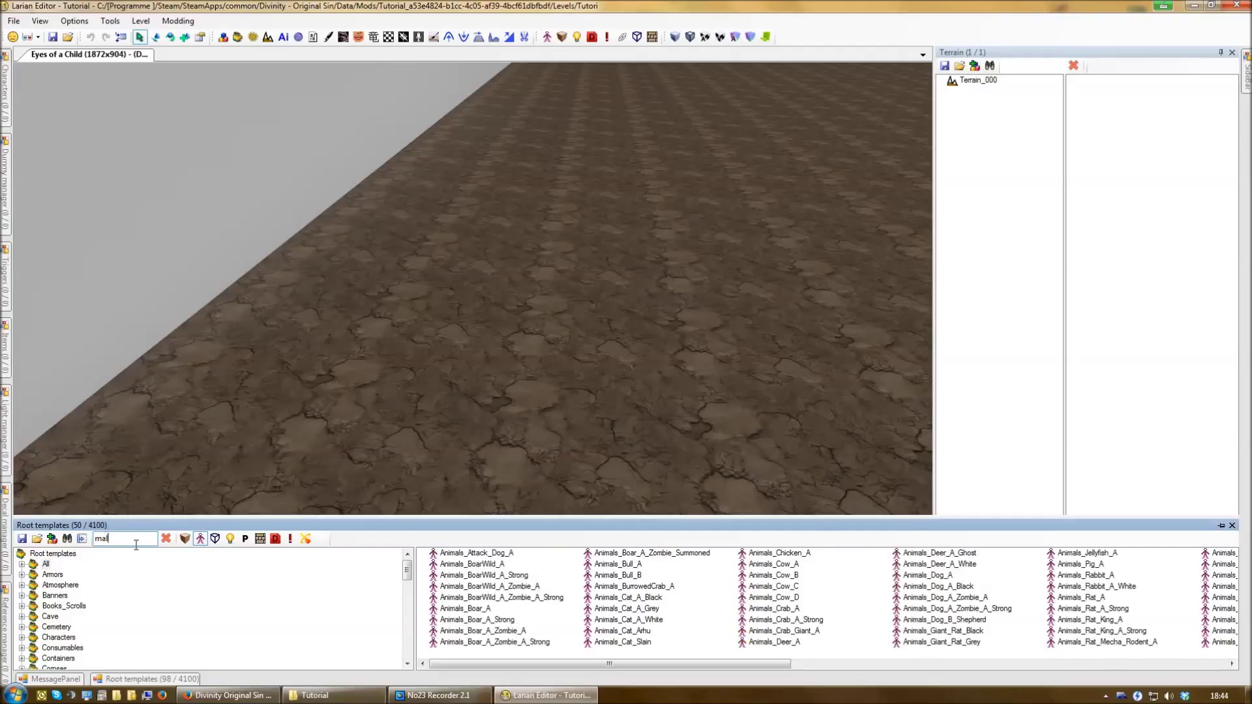
key(BackSpace)
key(BackSpace)
text(le)
click(463, 631)
drag(472, 632, 302, 381)
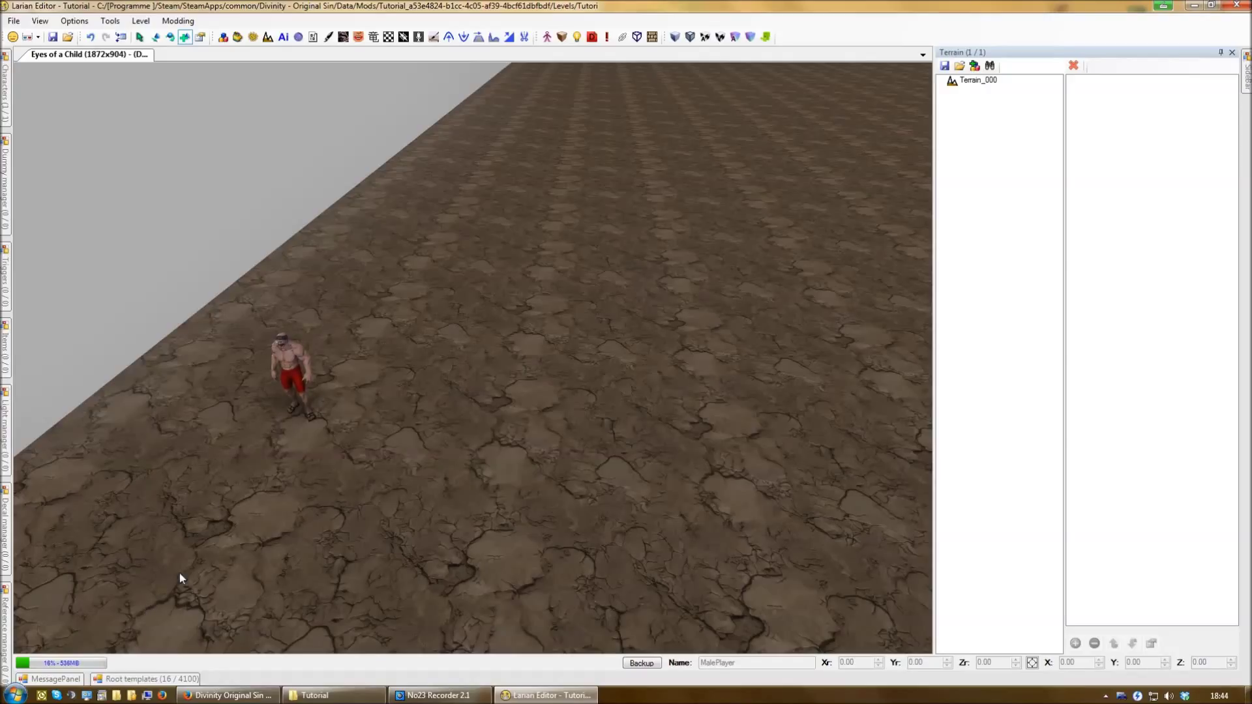
Step: Filter the root templates by "npc_m" and place a CYS_NPC_M_N_LegionBase character on the terrain beside MalePlayer
click(152, 679)
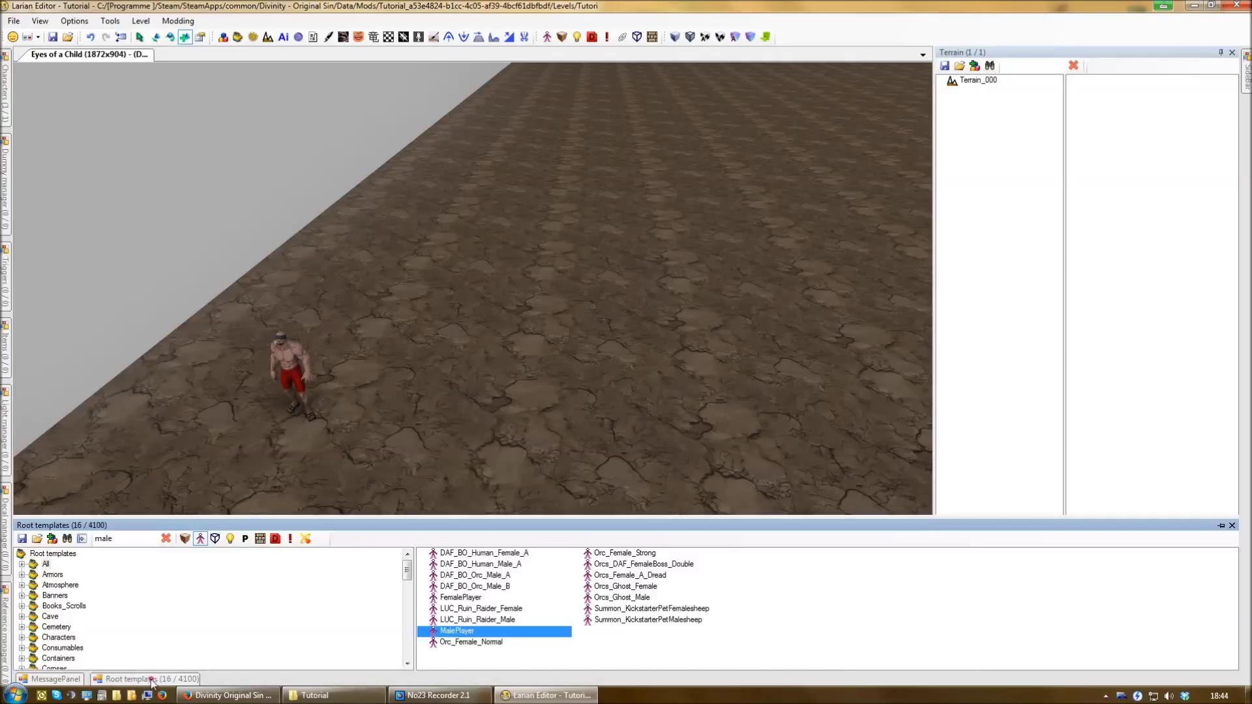
double_click(111, 538)
text(npc)
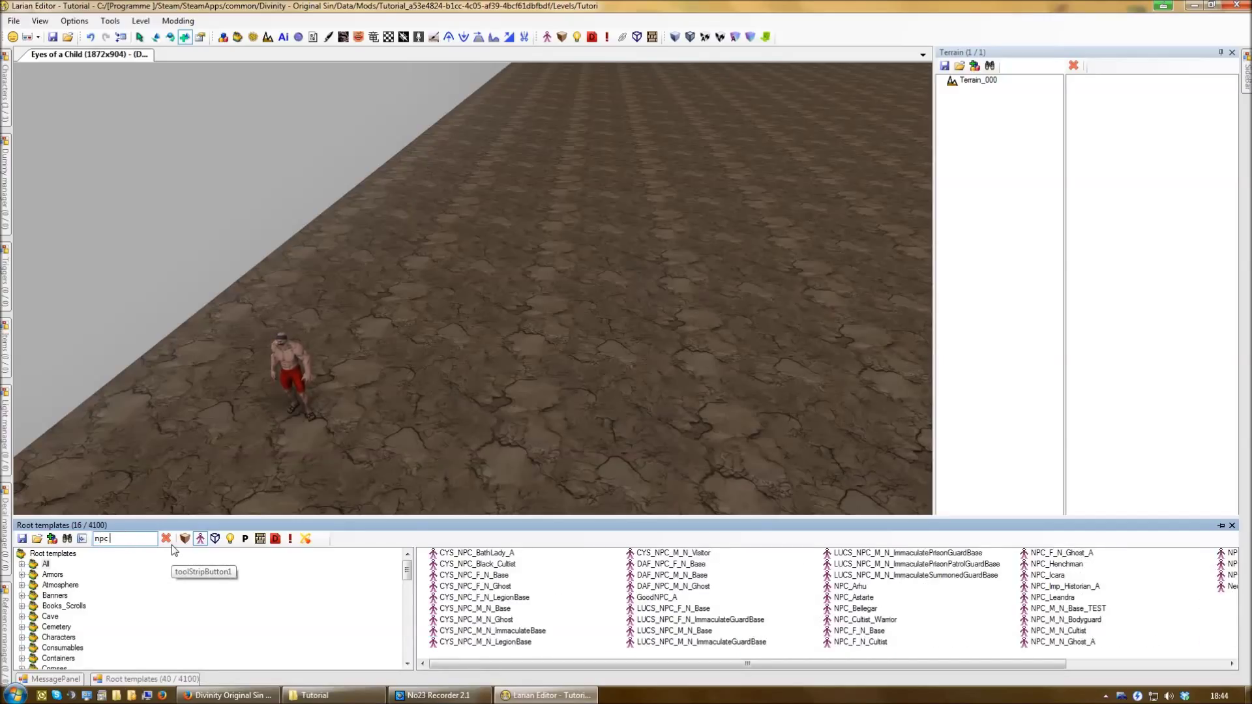
text(_m)
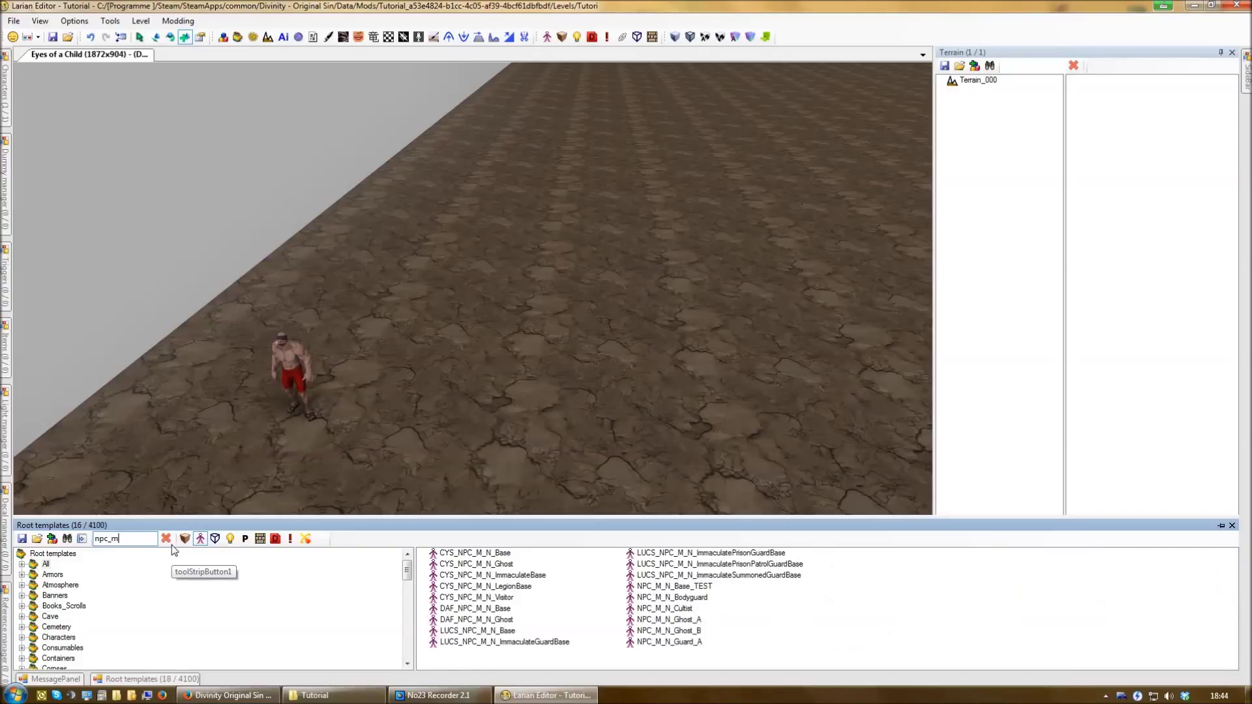
click(496, 588)
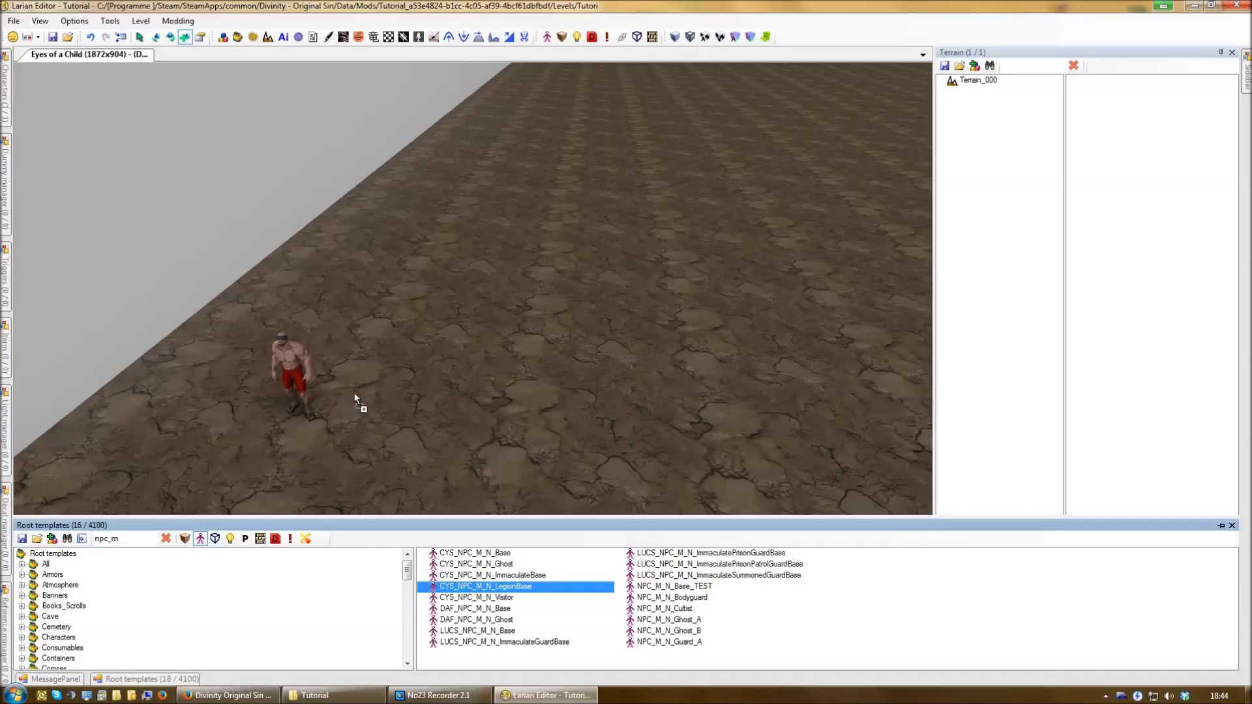
click(396, 425)
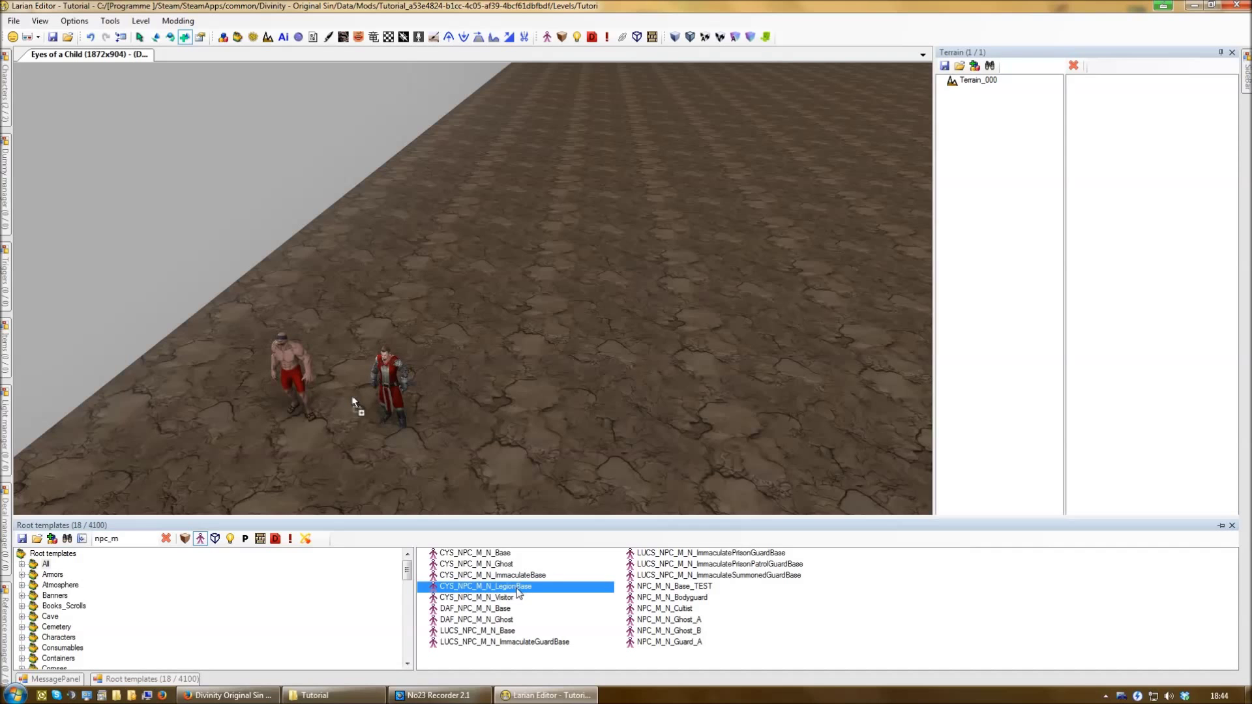
click(254, 472)
middle_drag(369, 436, 517, 467)
scroll(460, 466, up, 4)
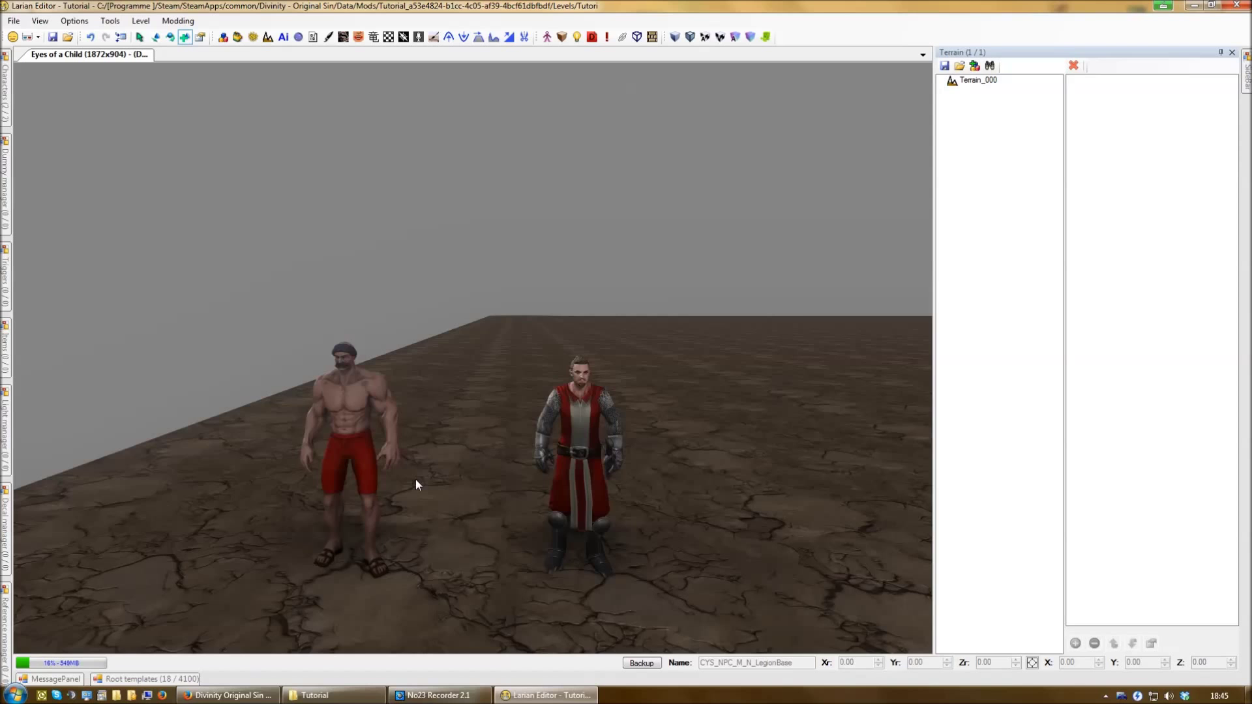
middle_drag(430, 461, 497, 418)
Step: Review the properties offered for a blank new character template and cancel the creation wizard
click(183, 680)
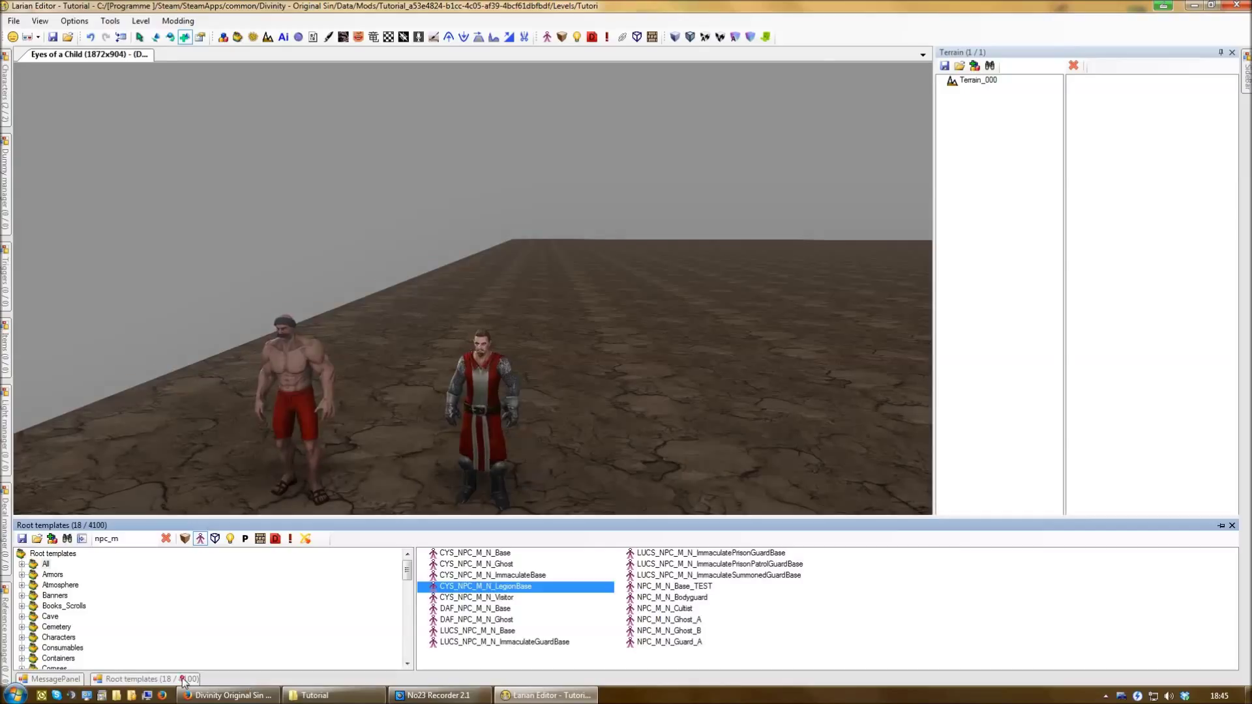
click(51, 540)
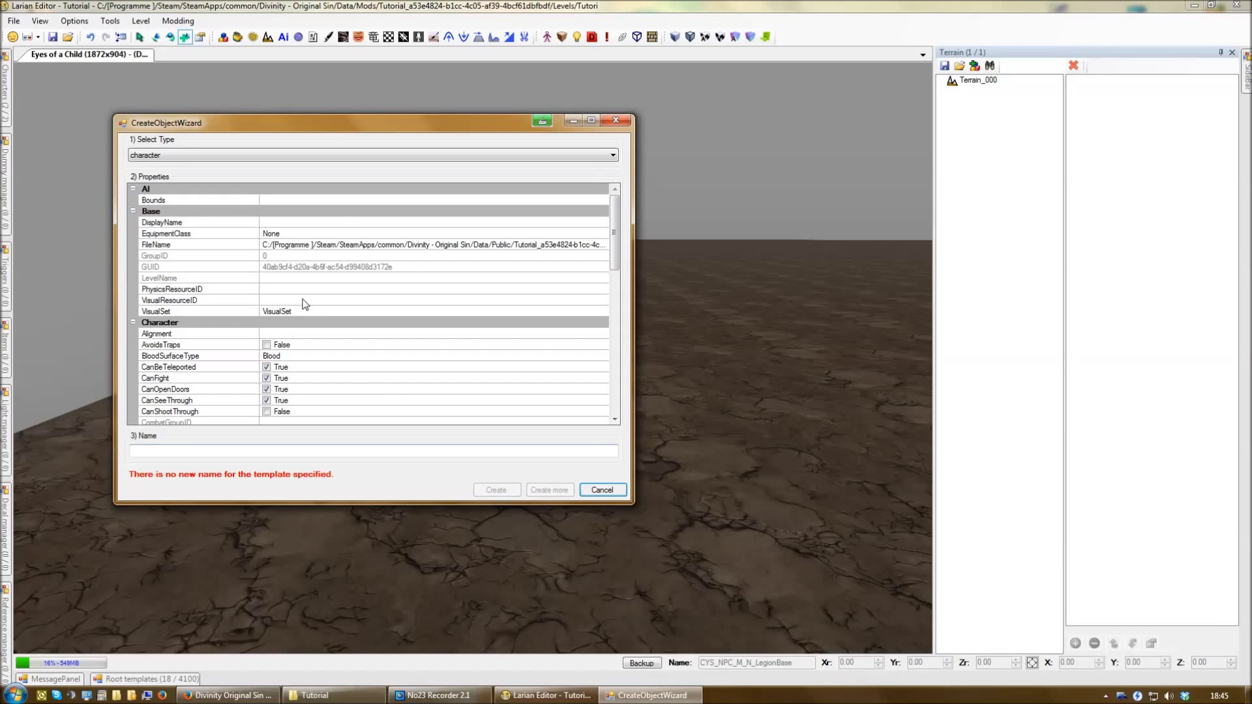
drag(614, 236, 634, 391)
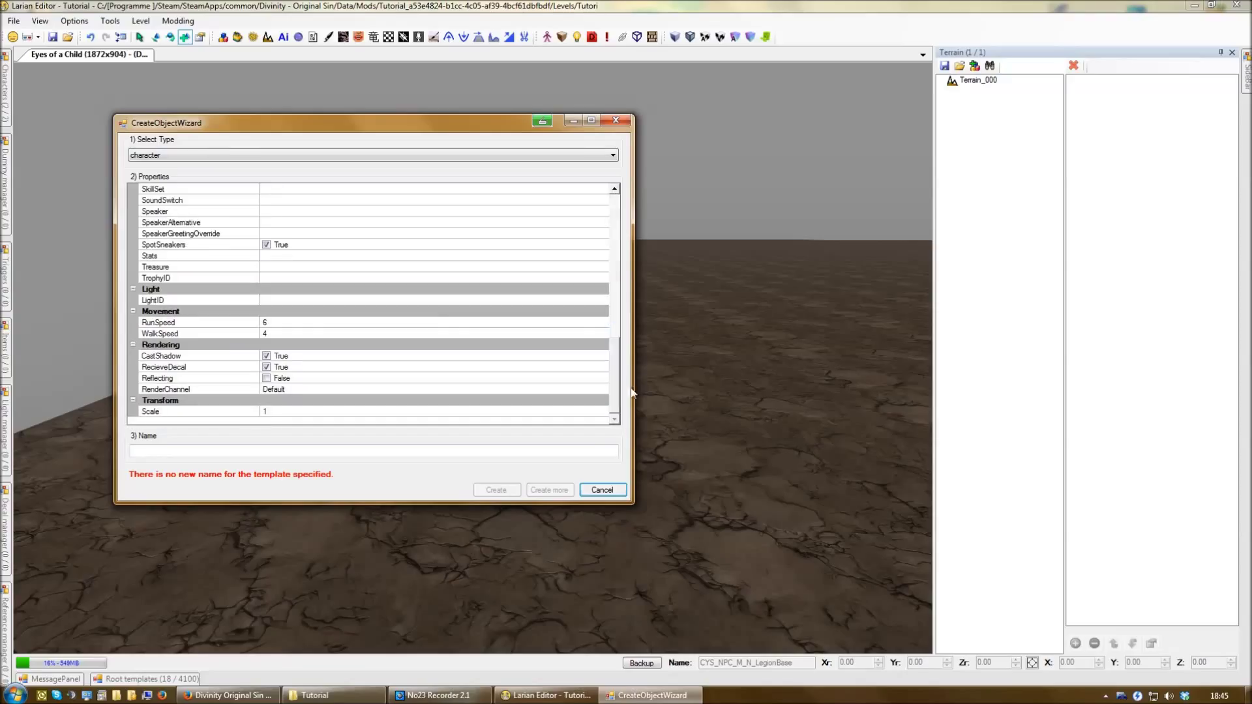
click(601, 489)
click(664, 396)
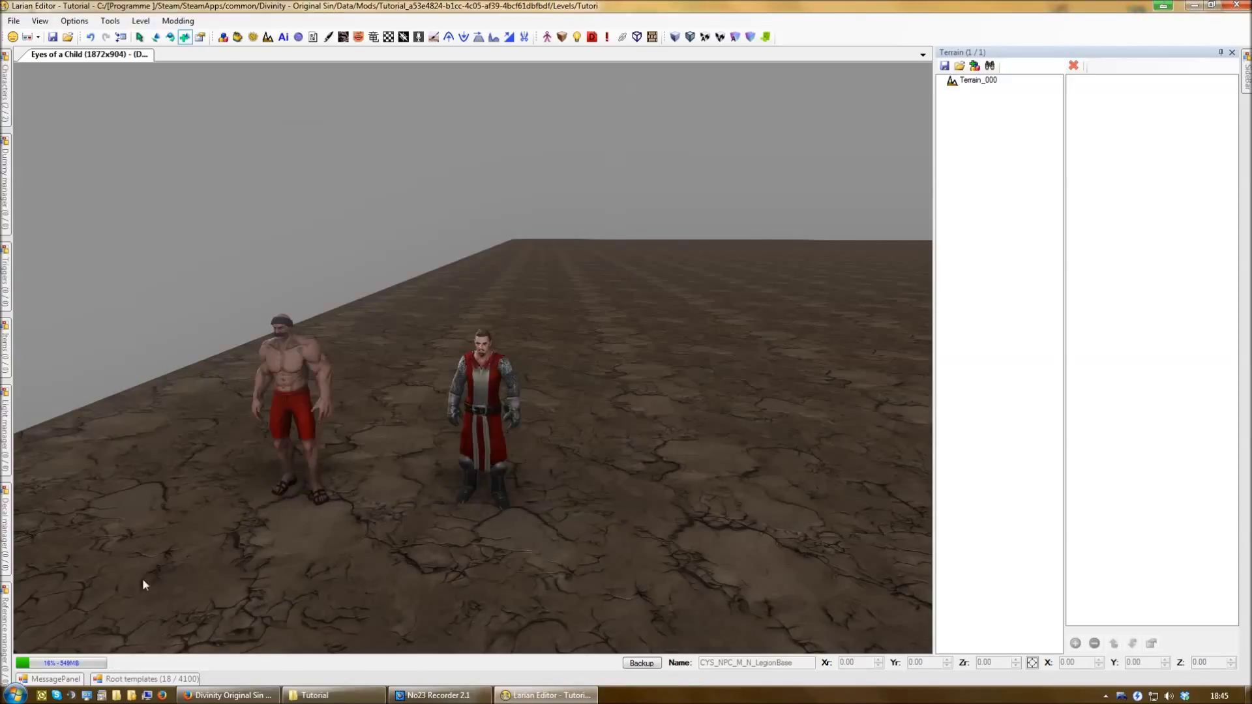
Step: Open the creation wizard for a new template based on CYS_NPC_M_N_LegionBase and examine its character properties, including Equipment and Stats
click(148, 679)
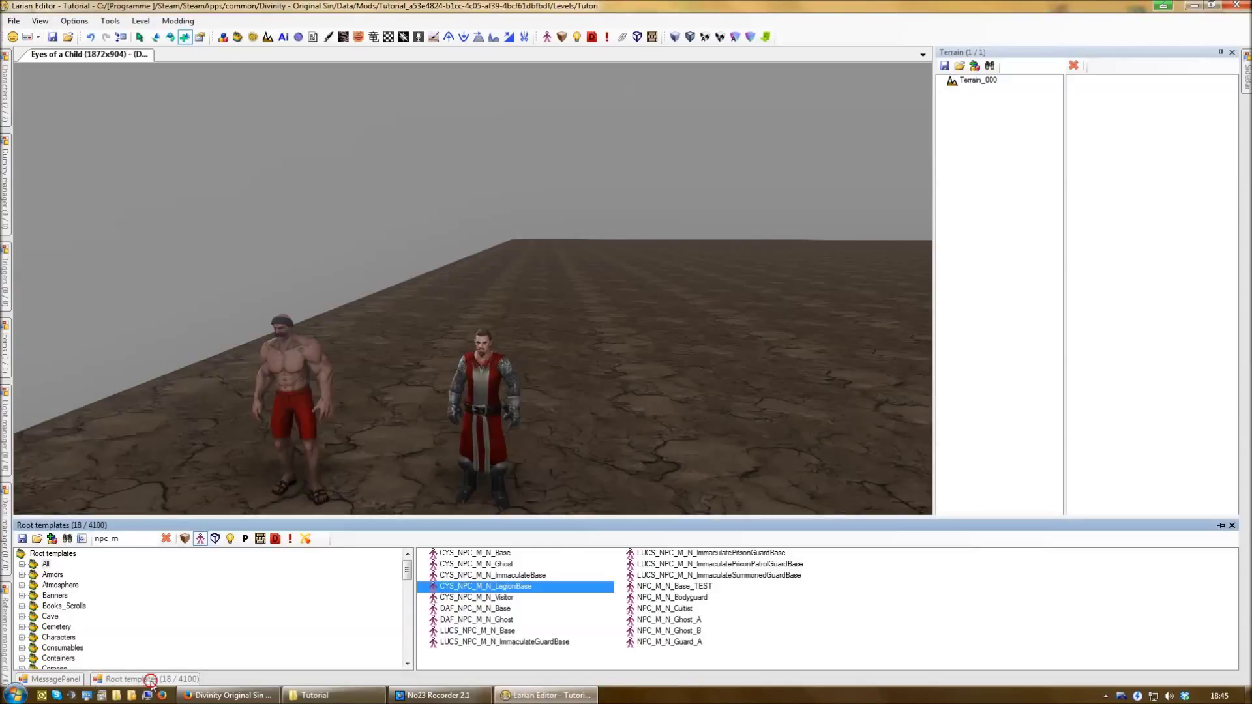
right_click(498, 590)
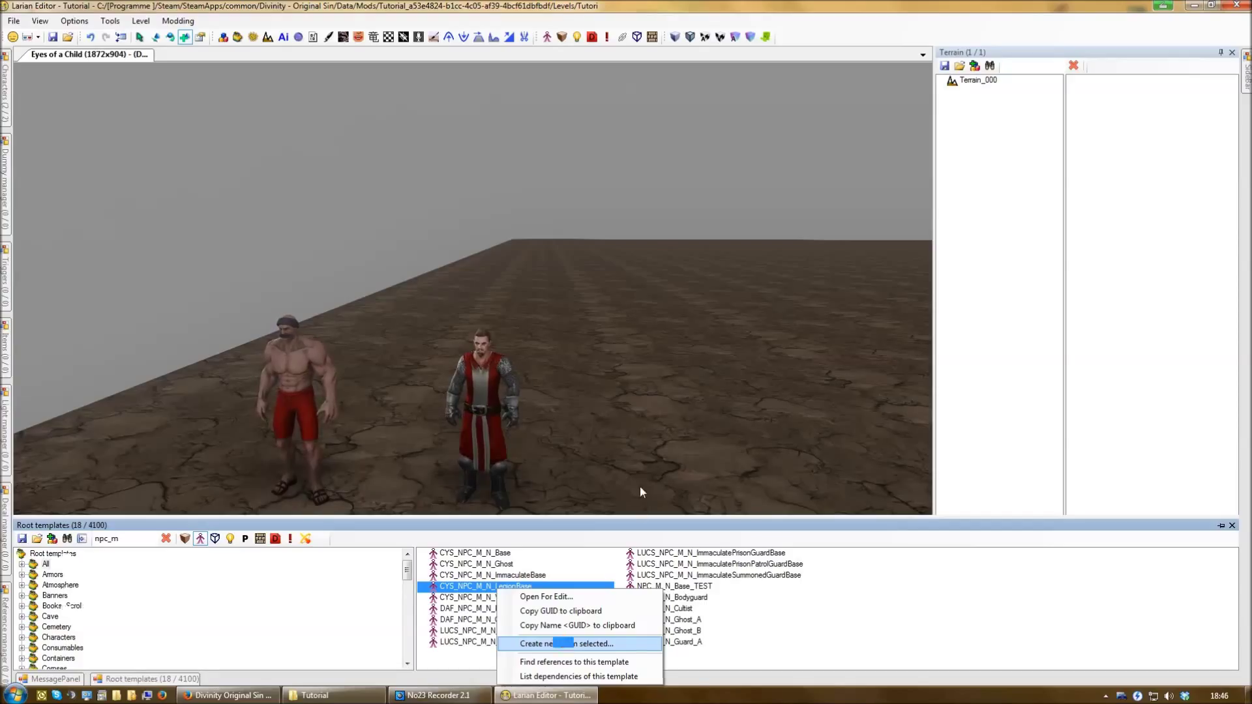
click(567, 644)
drag(630, 254, 632, 289)
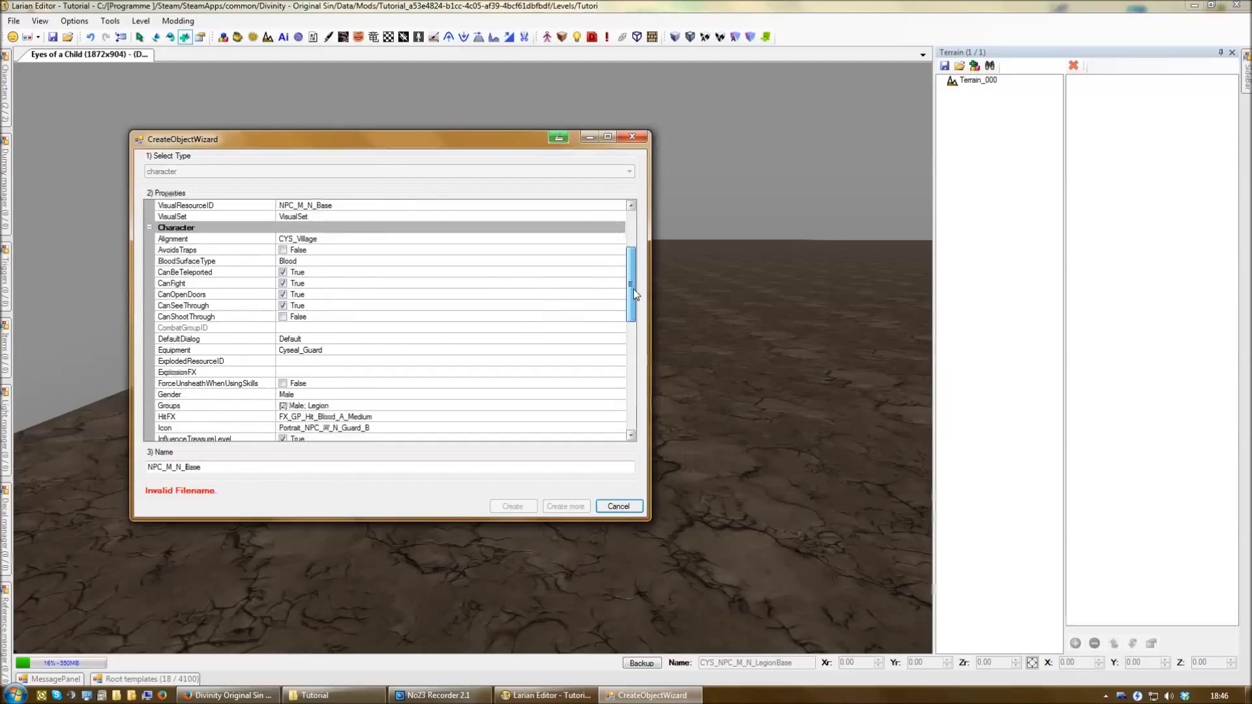
click(432, 350)
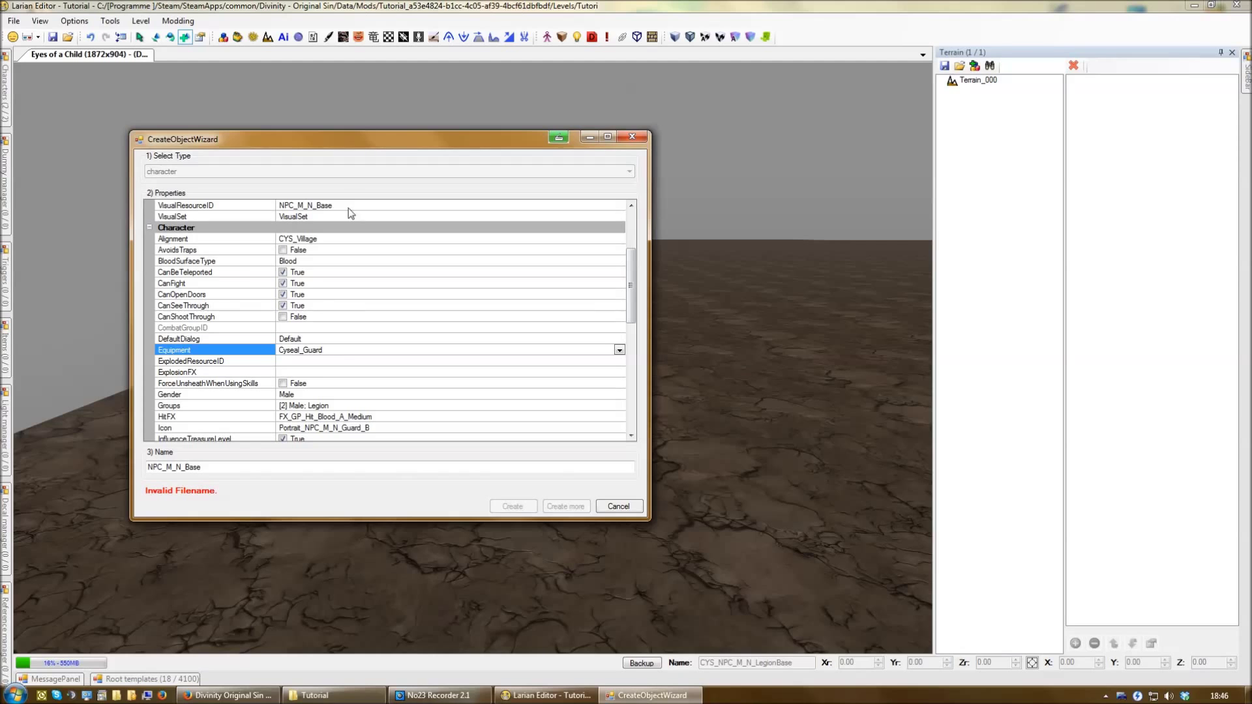
drag(362, 147, 789, 148)
drag(1057, 304, 1042, 375)
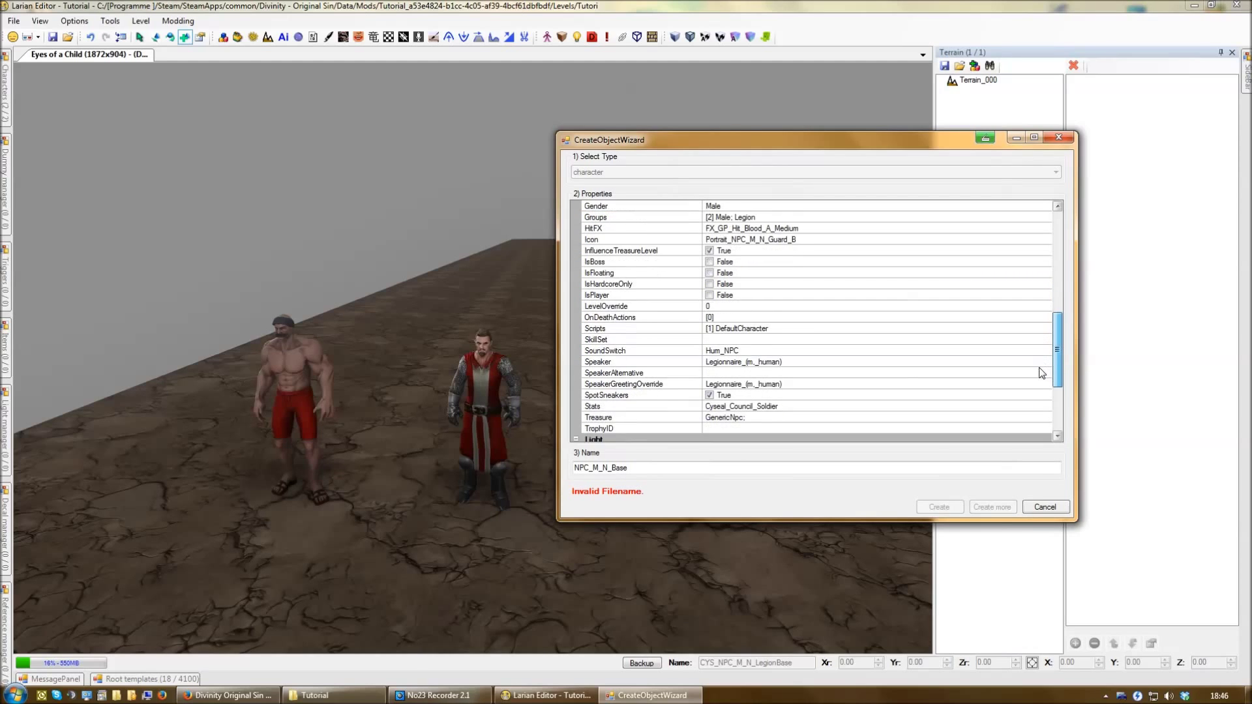
click(714, 405)
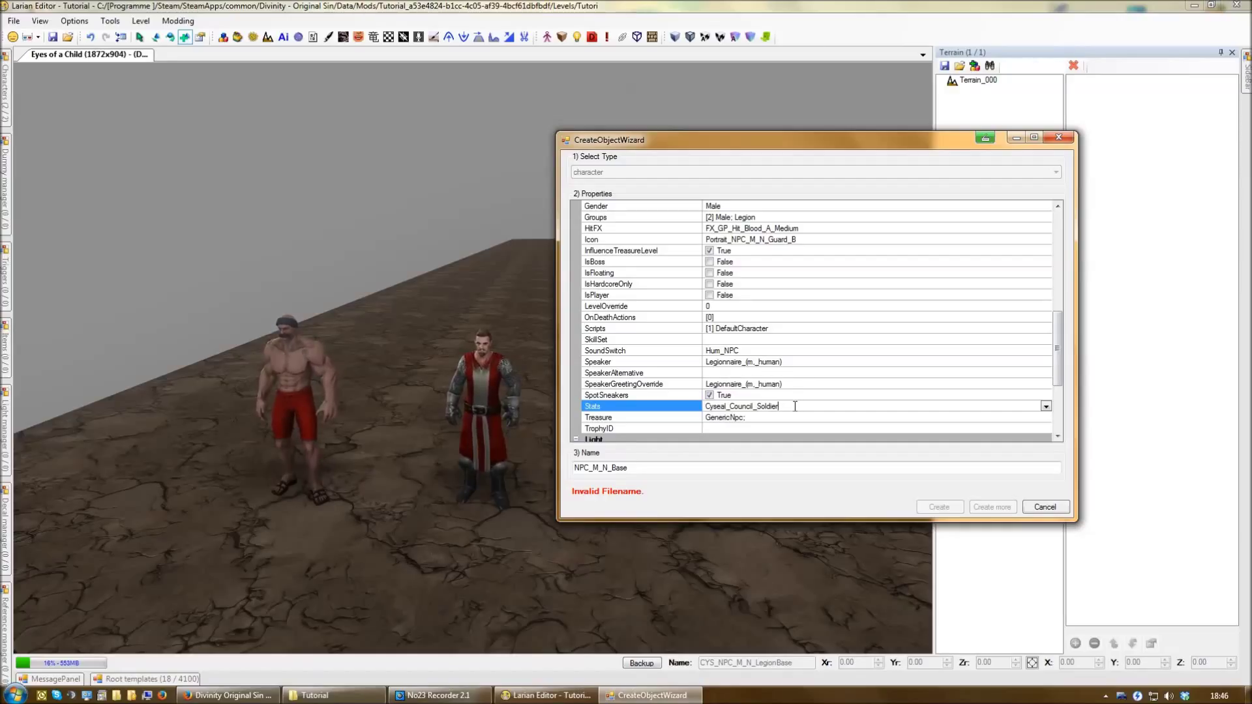
drag(1060, 386, 1056, 372)
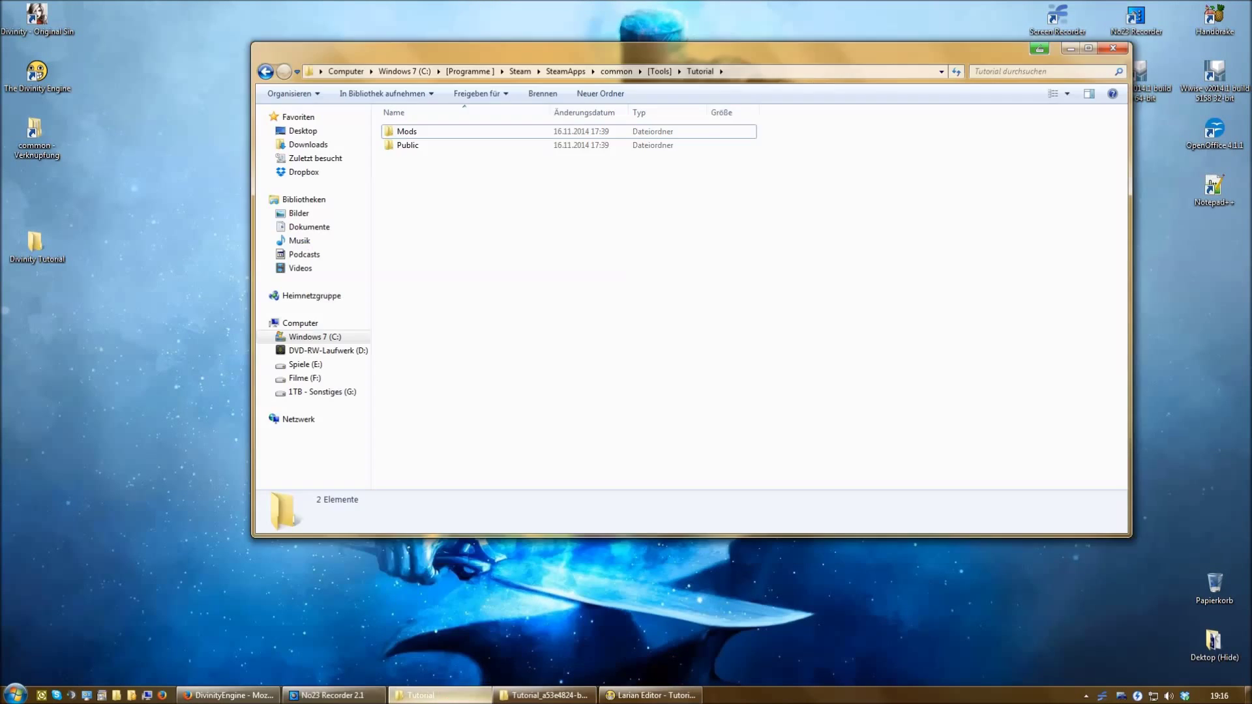
Step: Switch to File Explorer, open Public\Main in the unpacked Tutorial folder, and select the RootTemplates folder
click(423, 695)
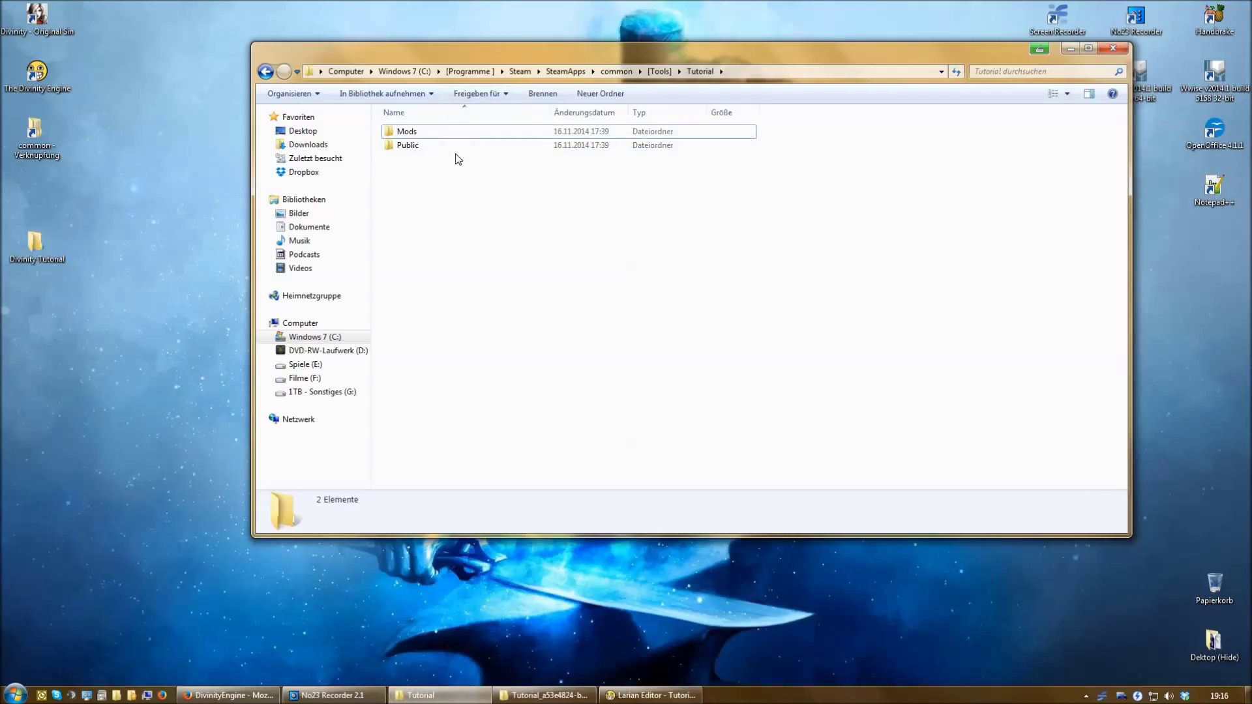
mouse_move(411, 151)
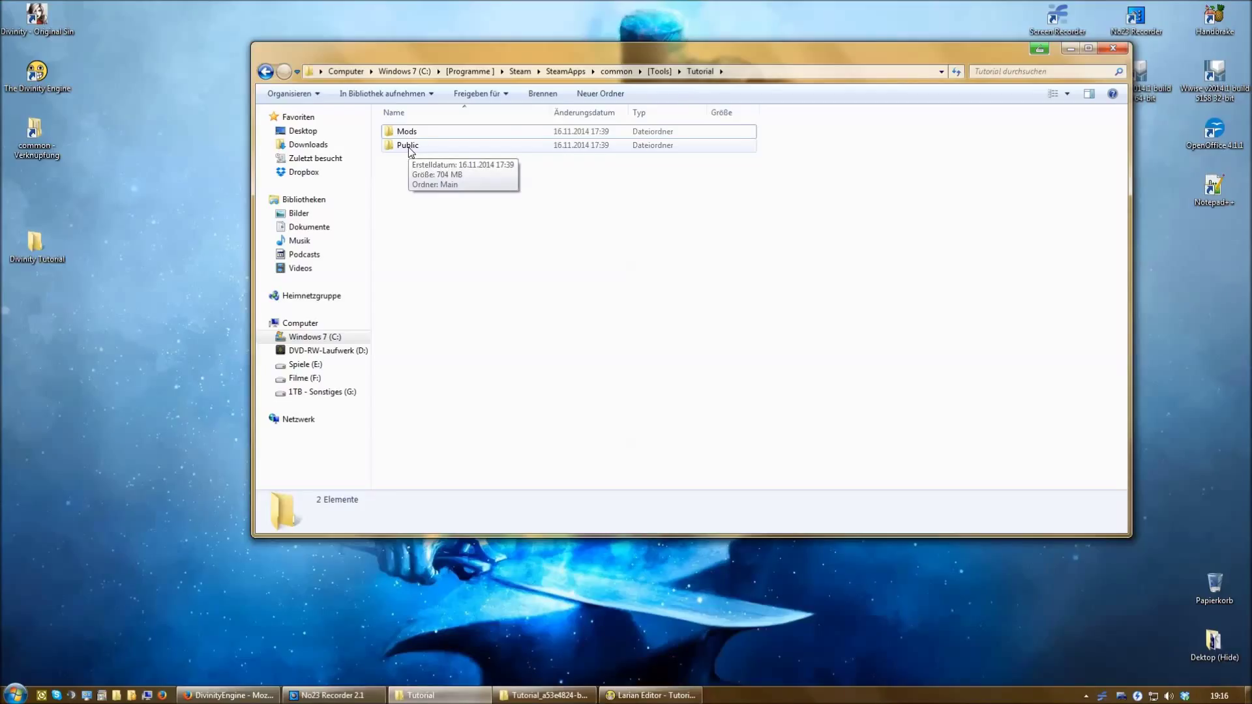
double_click(409, 148)
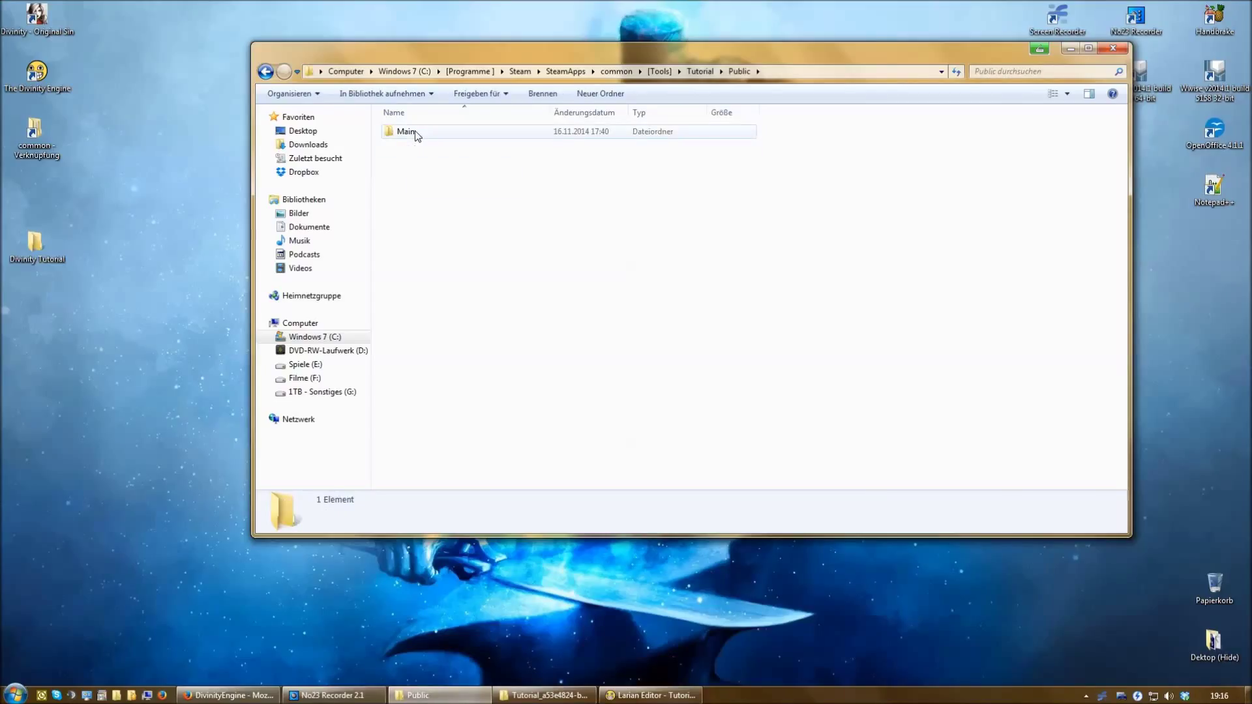
double_click(415, 132)
click(421, 219)
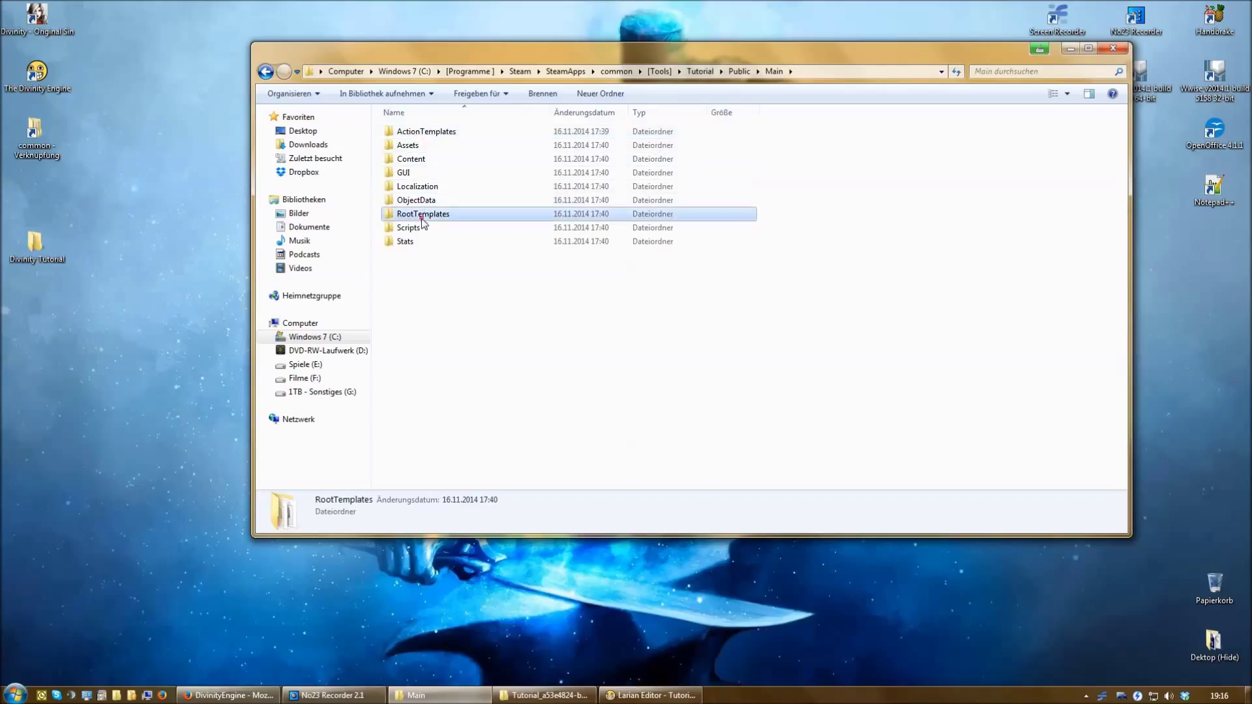
Step: Open the Tutorial module's folder under Divinity - Original Sin\Data\Public and arrange both folder windows so their contents can be reached
click(544, 695)
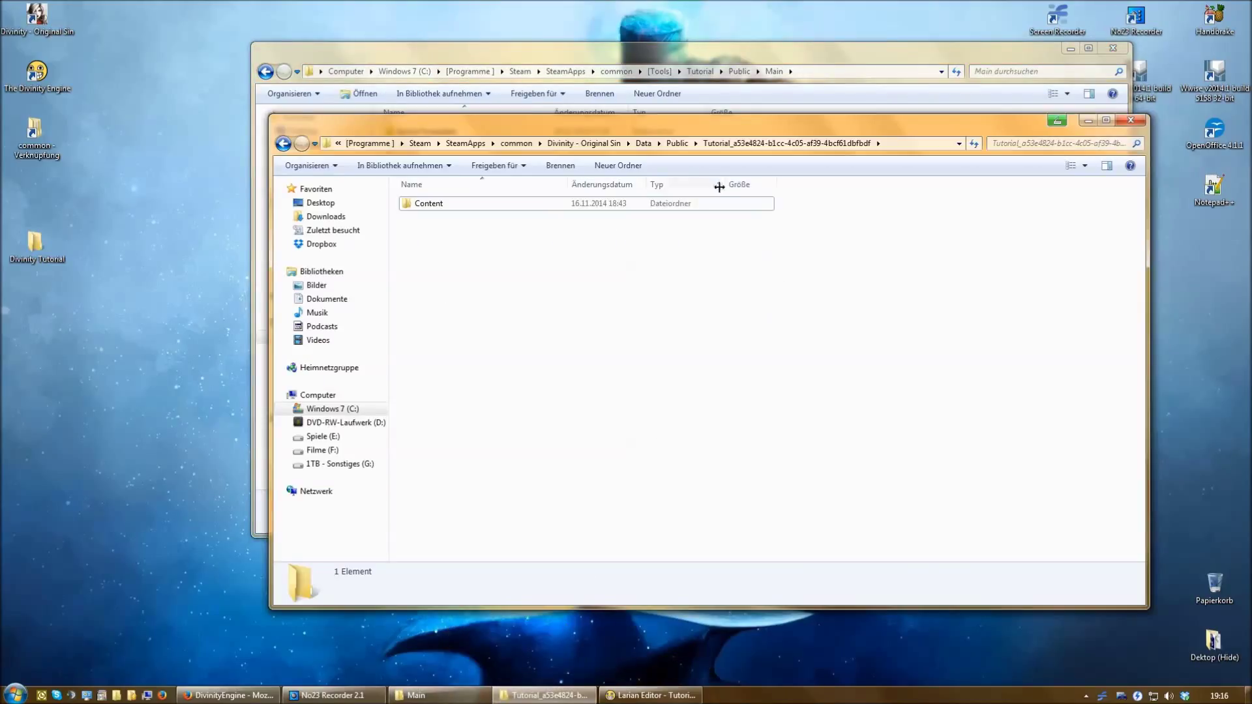
click(643, 143)
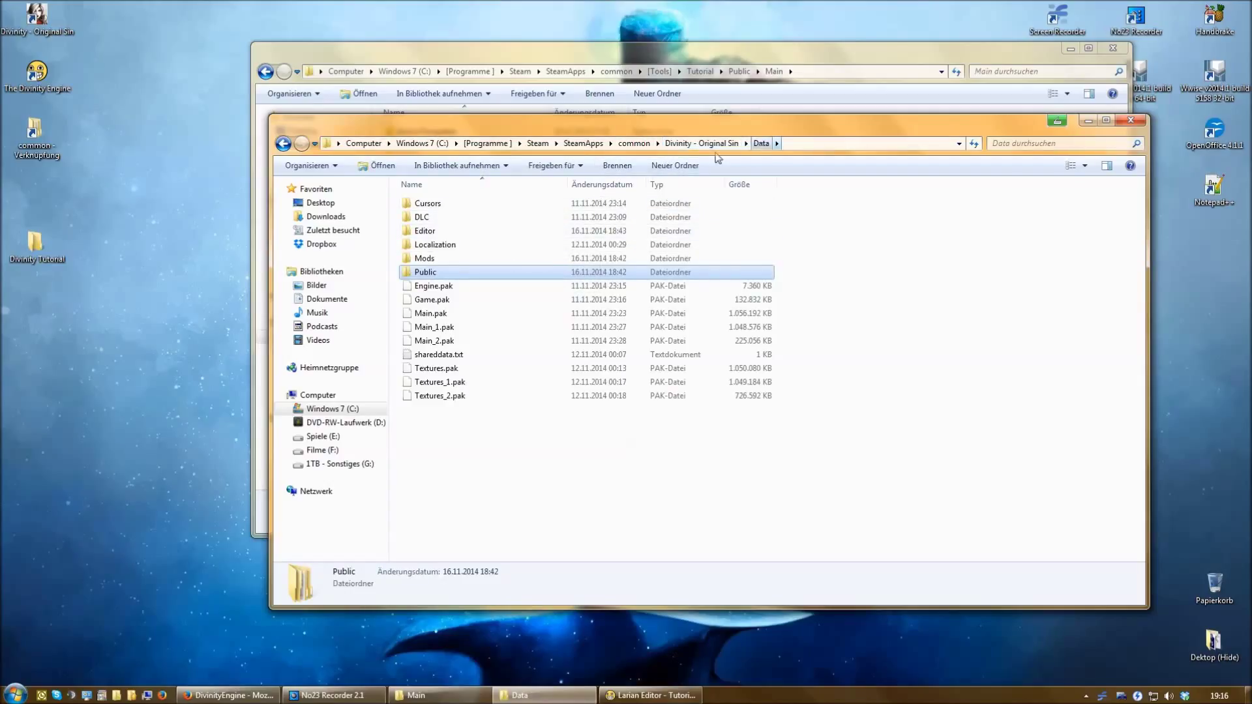
double_click(431, 273)
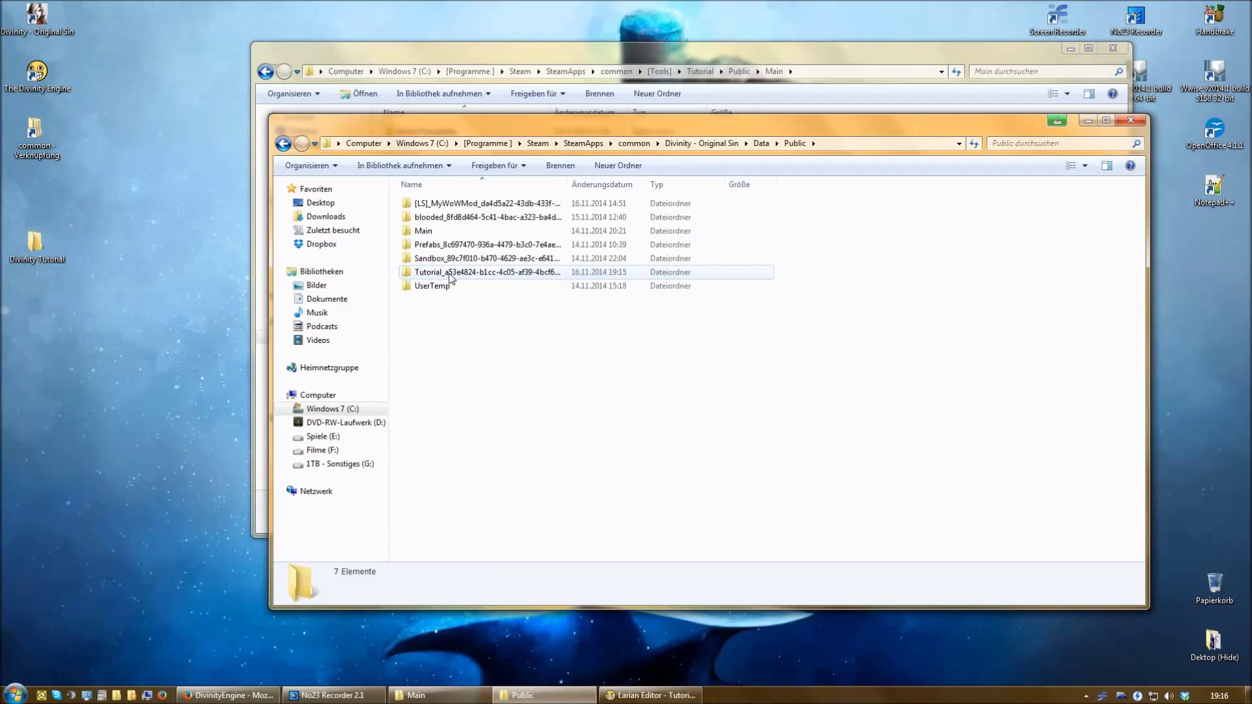
double_click(450, 274)
drag(576, 125, 789, 193)
drag(750, 51, 575, 89)
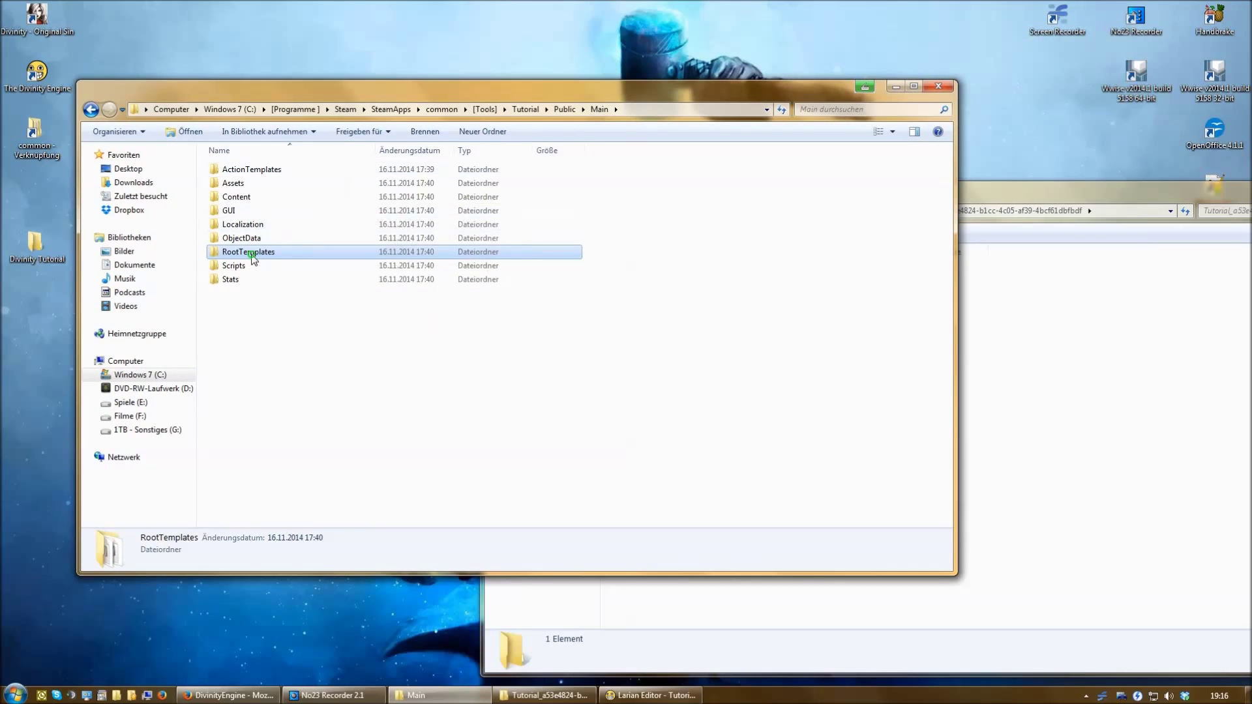
Step: Copy the RootTemplates folder from the unpacked Main folder into the Tutorial module's Public folder
right_click(253, 259)
click(306, 464)
click(1017, 379)
right_click(674, 324)
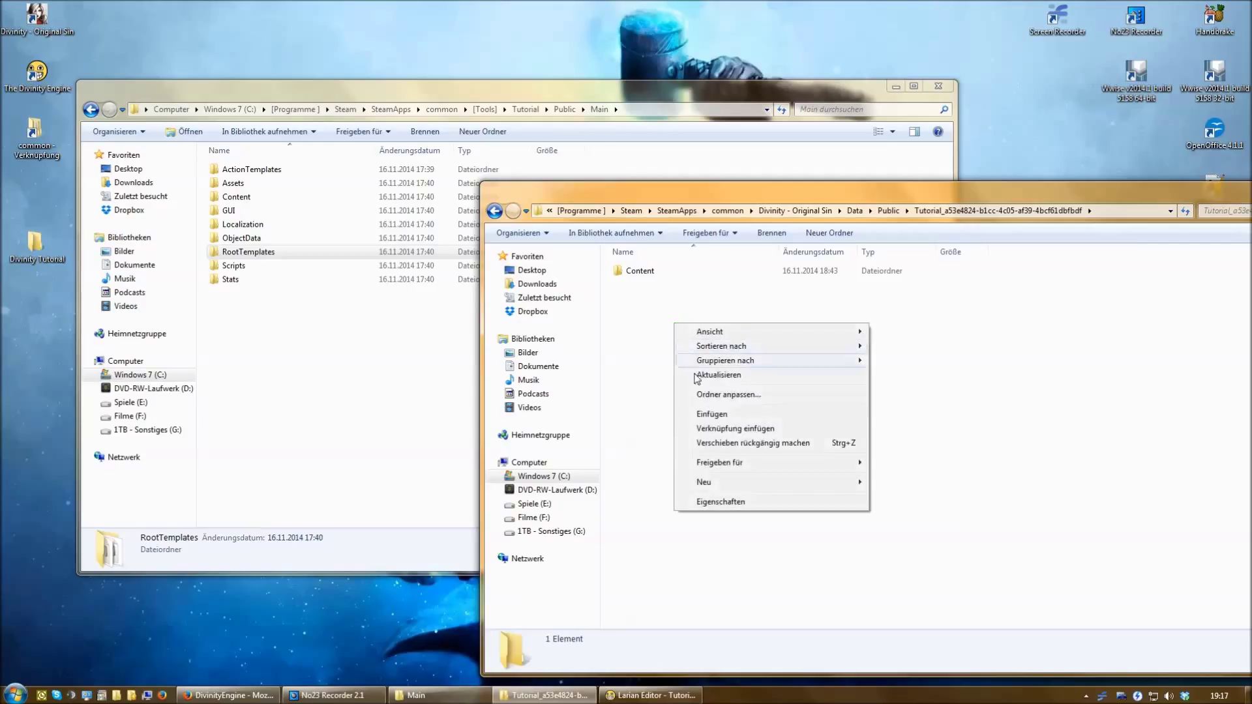
click(711, 414)
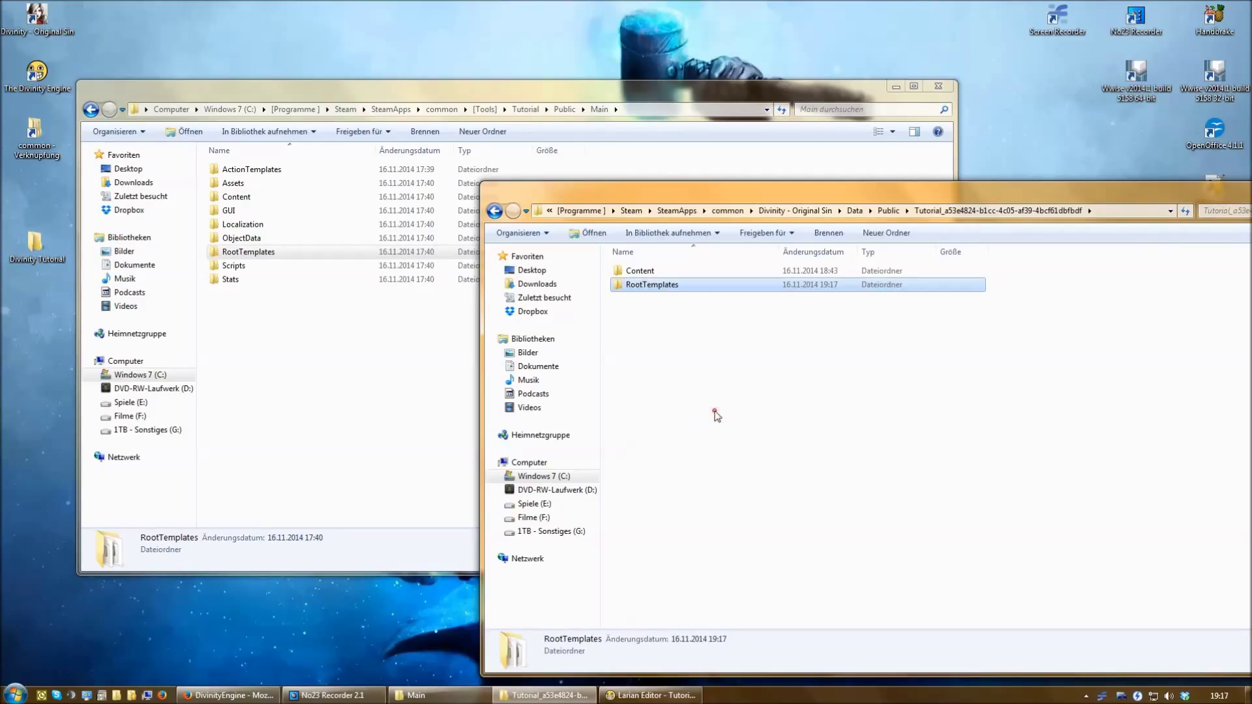
click(715, 415)
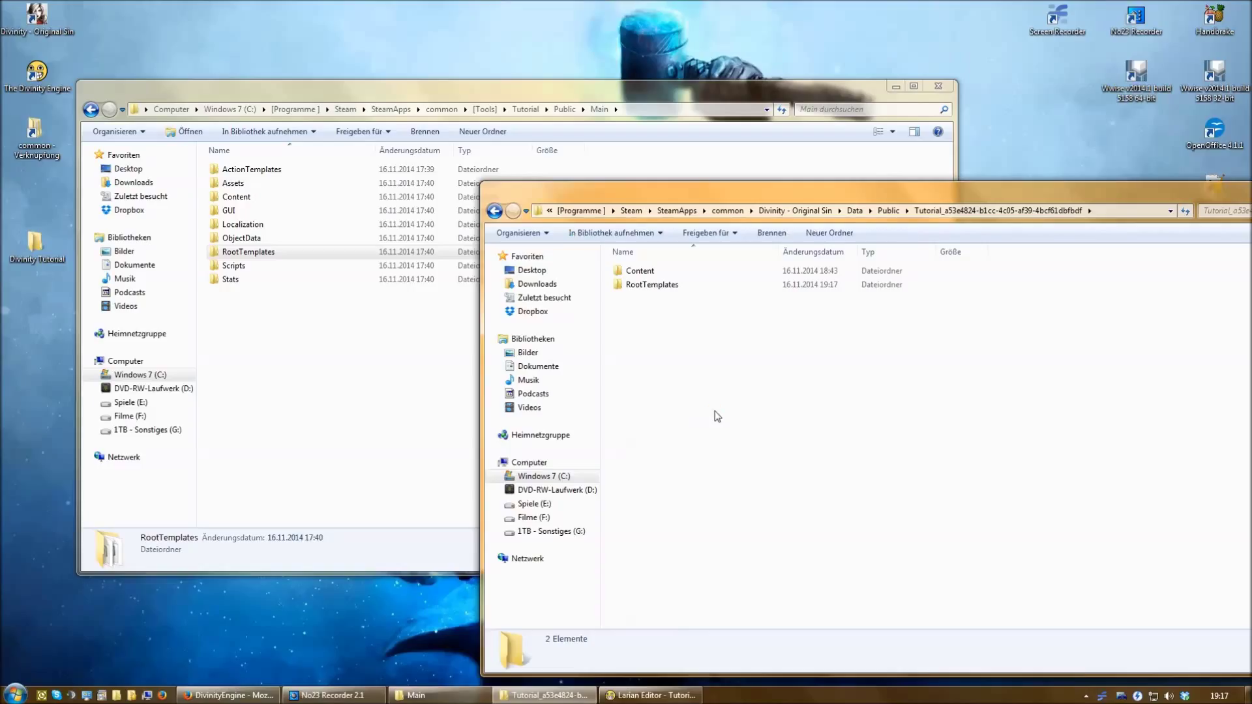
Step: Create a new folder named Stats in the Tutorial module's Public folder and open it
right_click(662, 342)
mouse_move(731, 497)
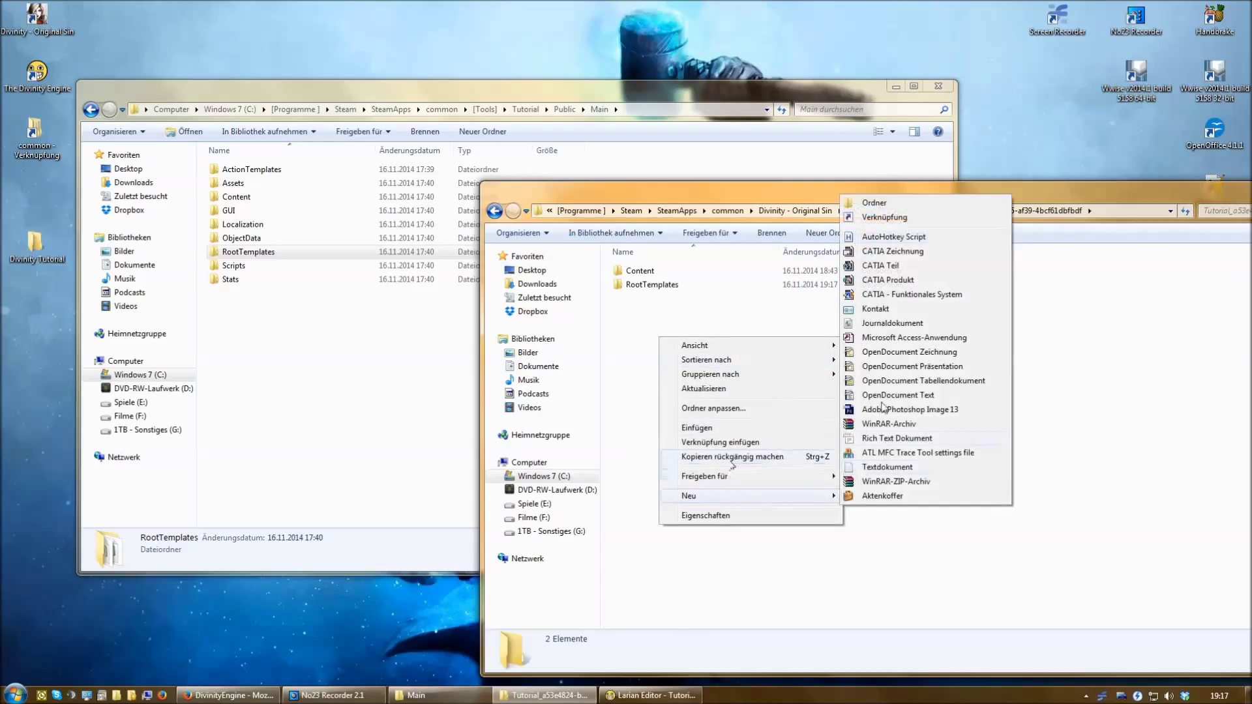
click(874, 202)
text(Stats)
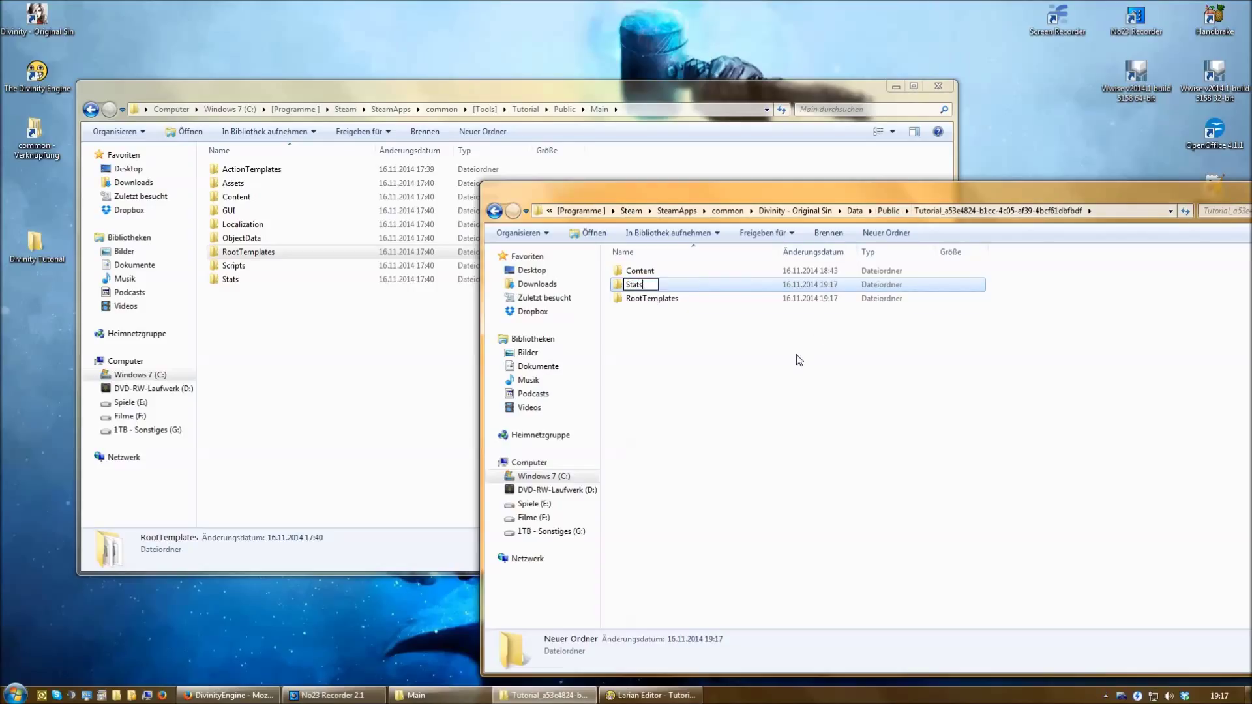
key(Return)
key(Return)
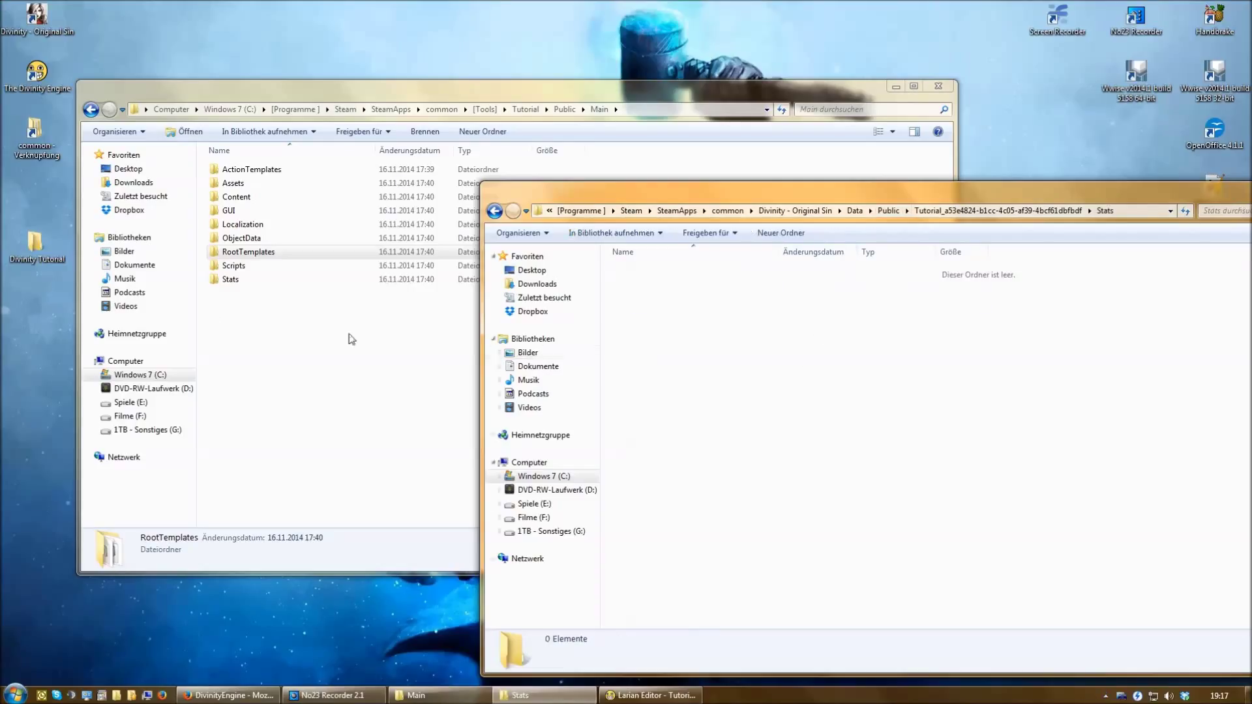
Step: Open the unpacked Main\Stats folder, and create and open a new folder named Generated in the module's Stats folder
double_click(231, 279)
click(1028, 325)
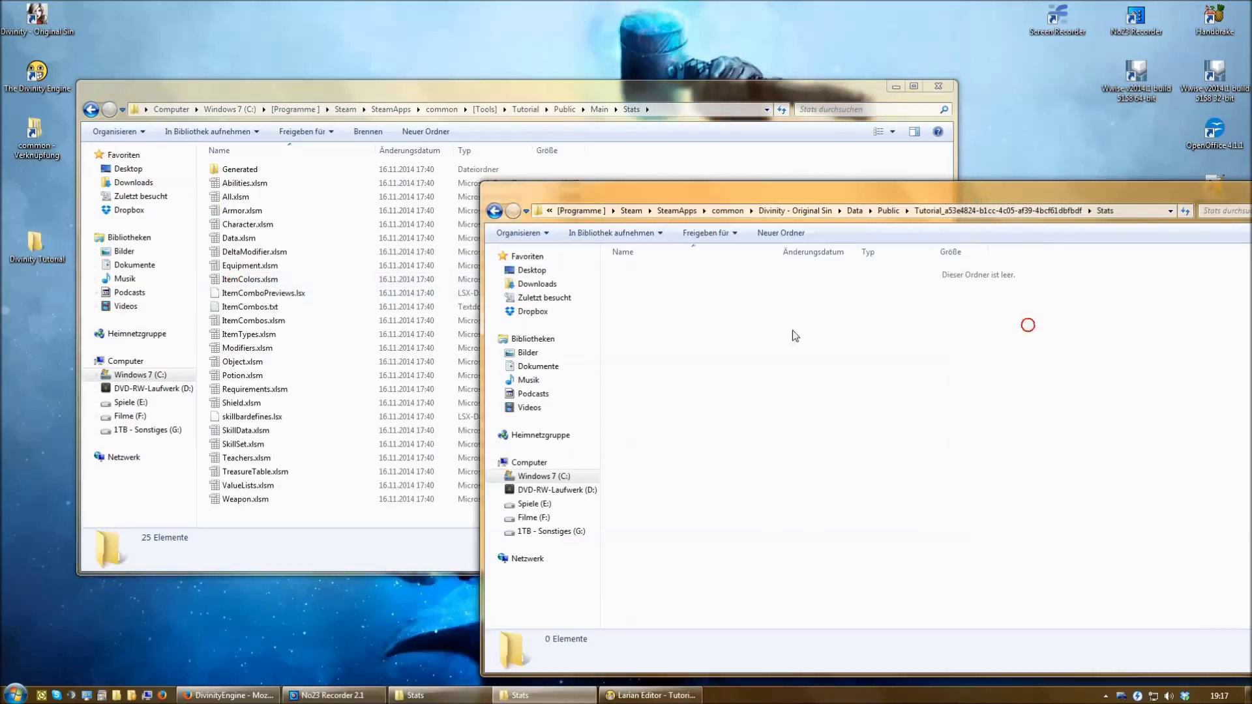
right_click(688, 325)
mouse_move(764, 489)
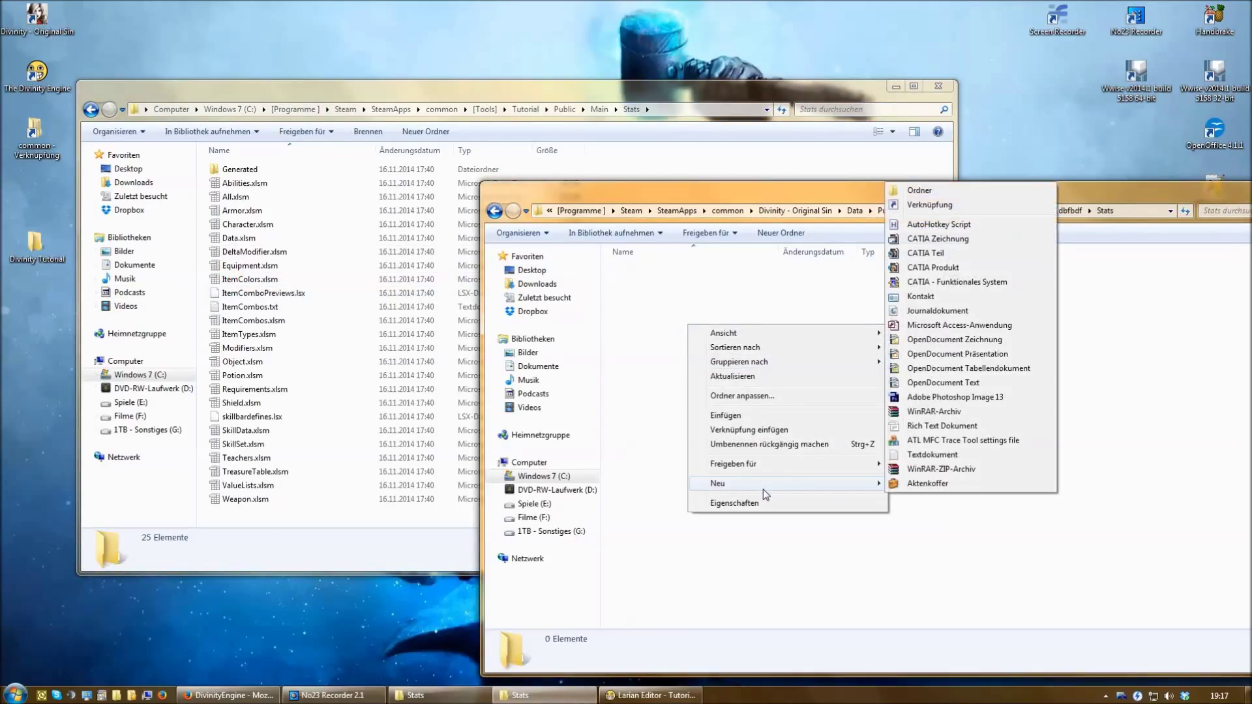
click(919, 191)
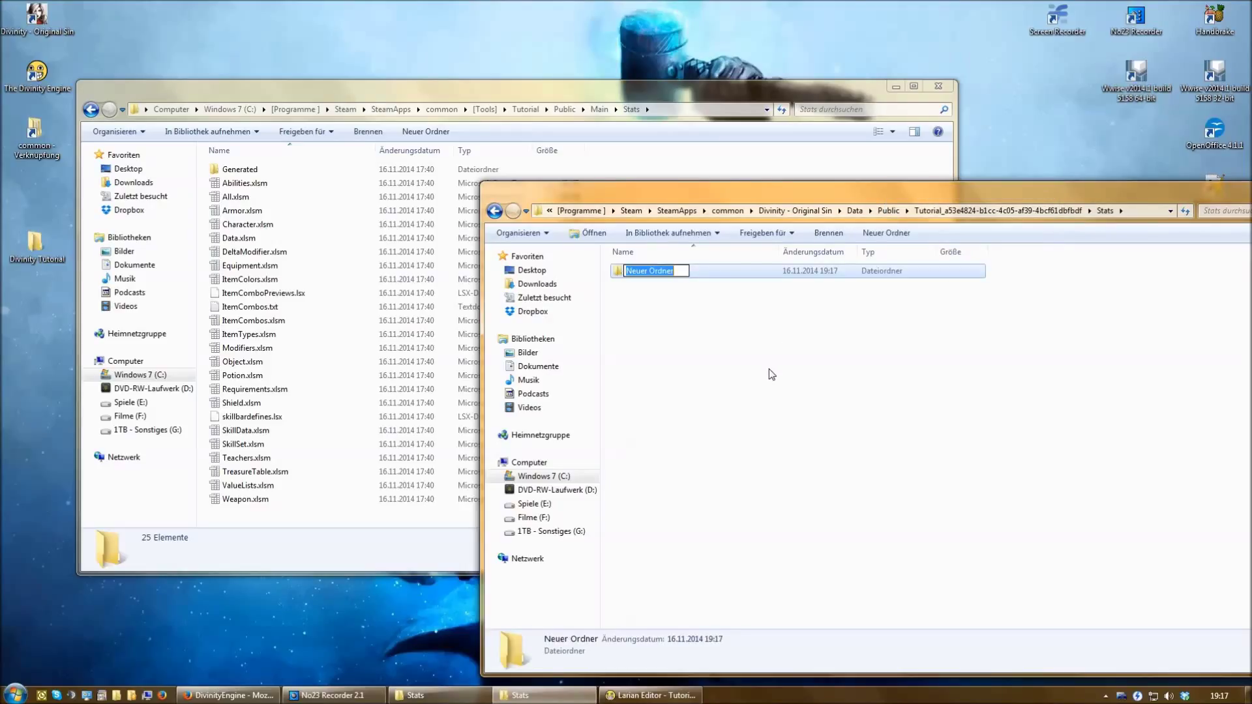
text(Generated)
key(Return)
key(Return)
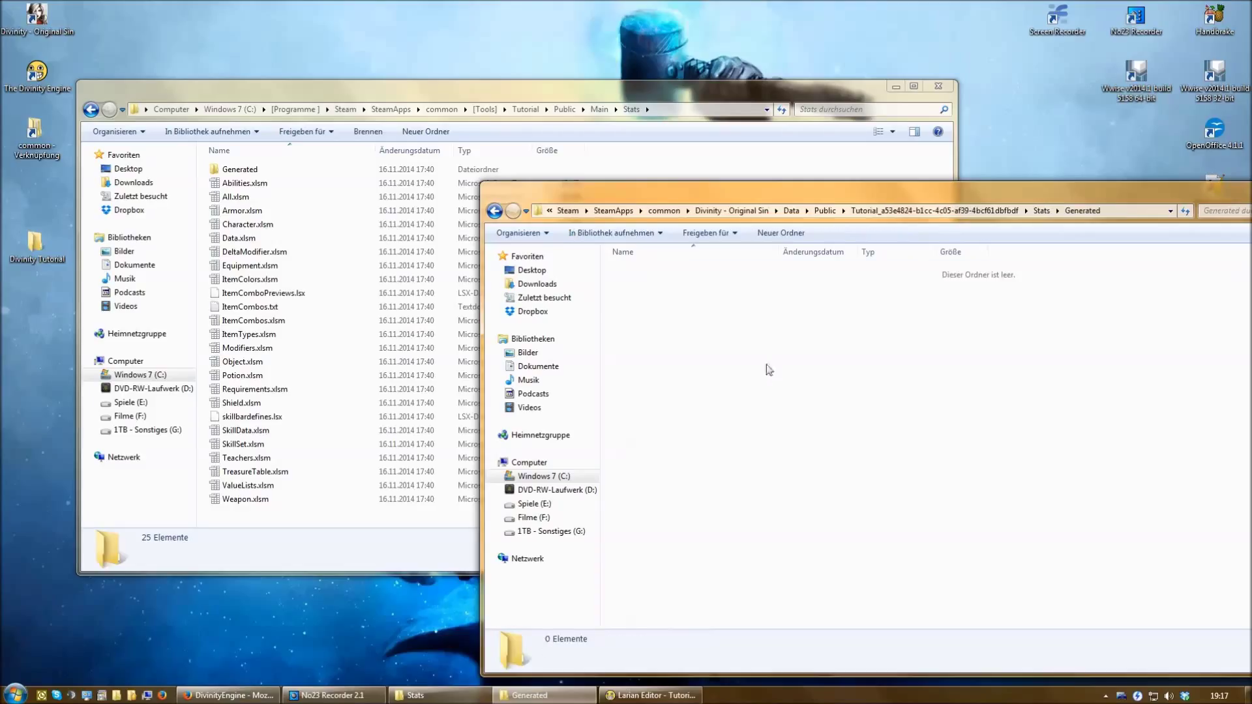
Step: Copy Equipment.txt from the unpacked Stats\Generated folder into the module's Generated folder
double_click(239, 168)
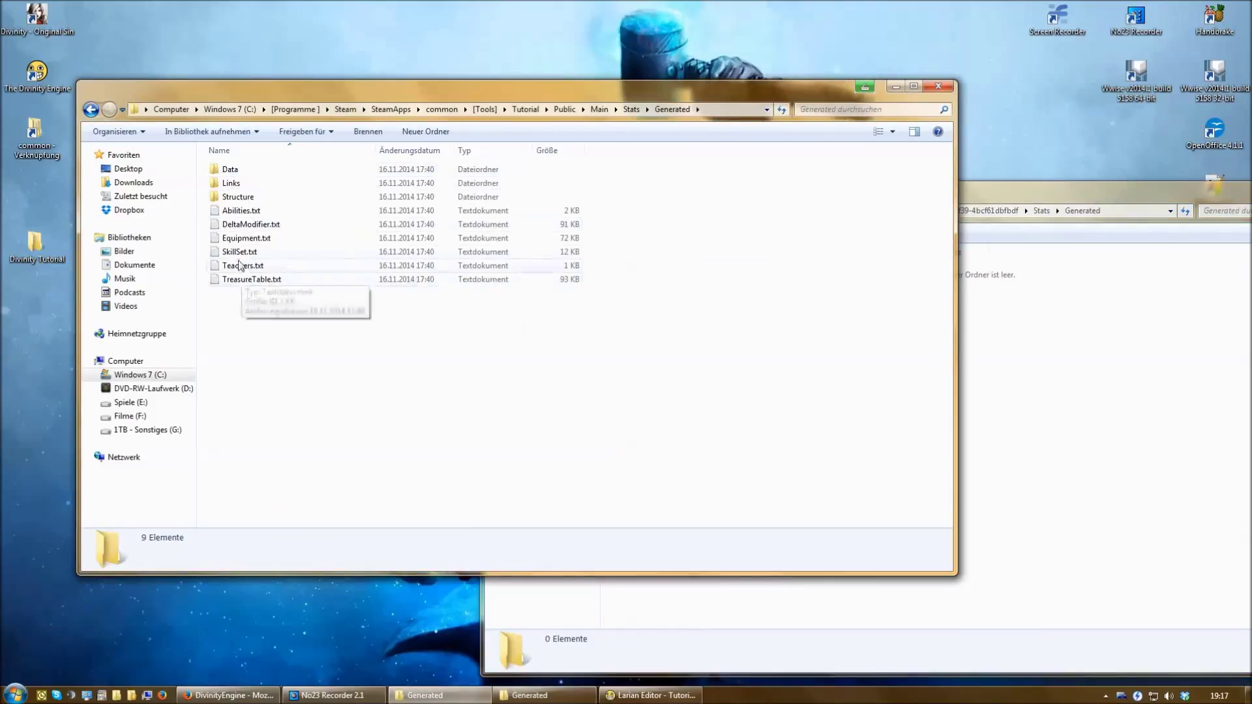
drag(238, 238, 1035, 436)
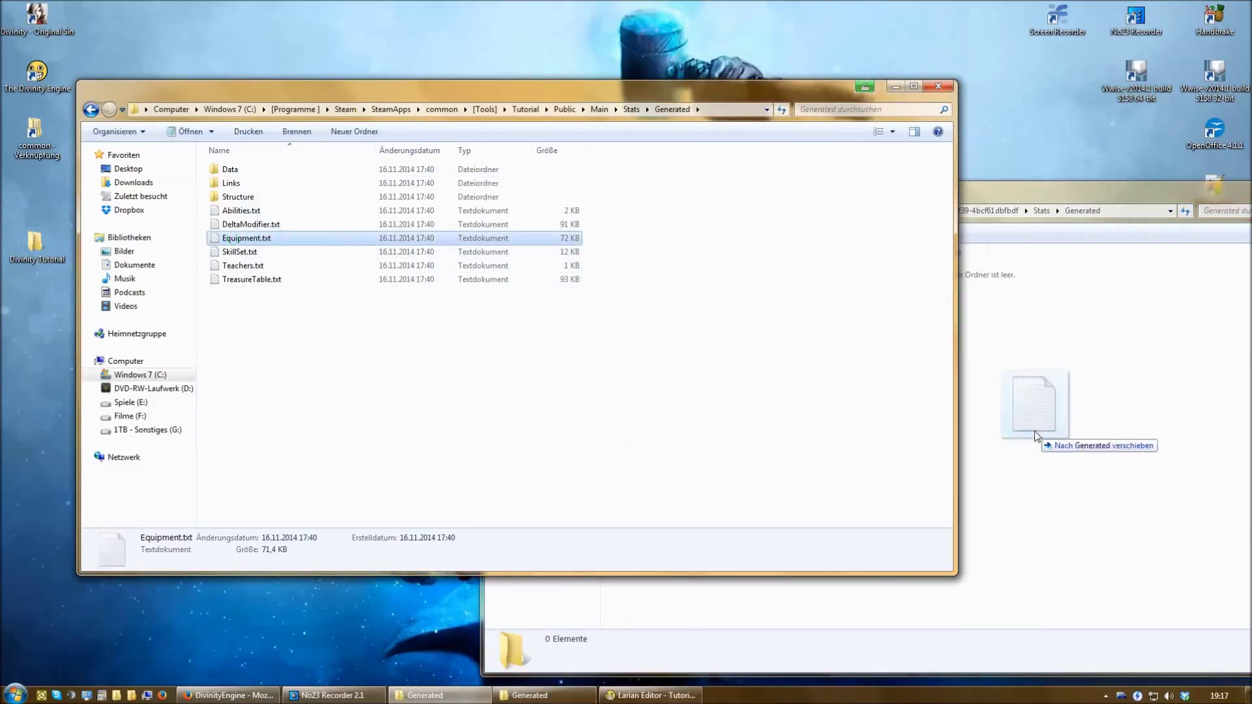
right_drag(1035, 436, 1035, 436)
click(1083, 446)
click(720, 325)
click(660, 278)
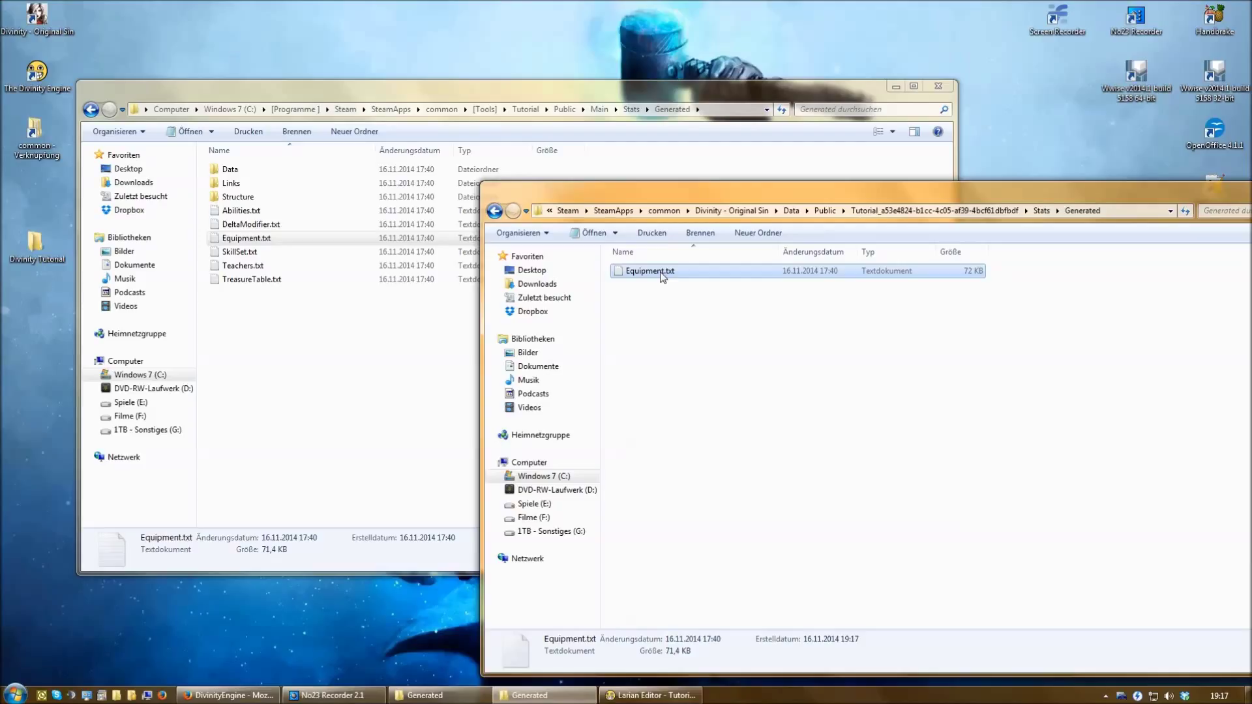
Step: Create a new folder named Data in the module's Generated folder and open it
click(639, 301)
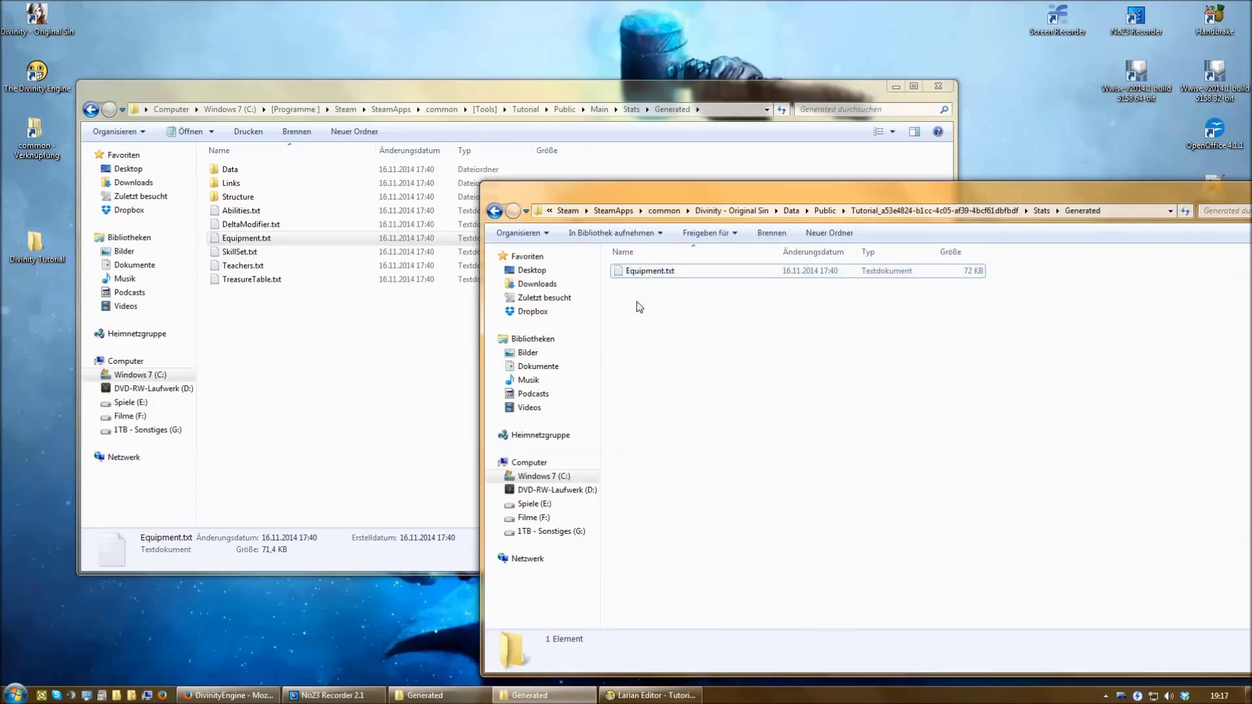
right_click(637, 302)
click(701, 461)
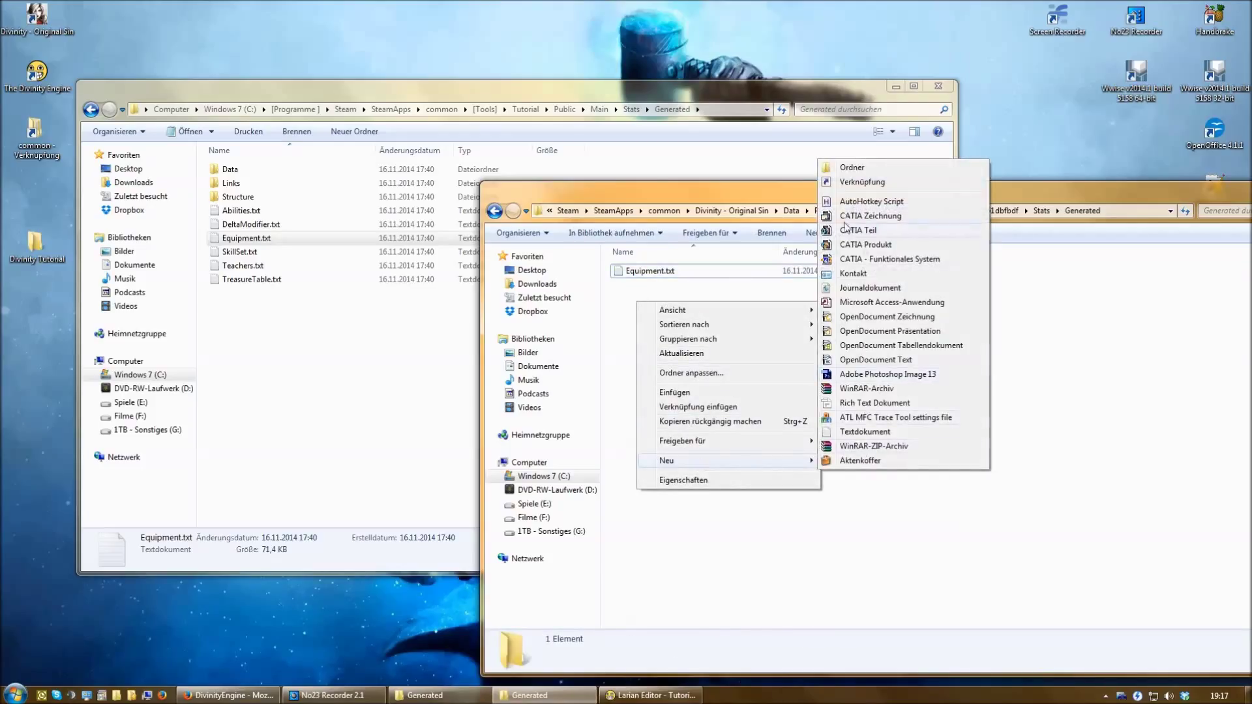
click(852, 168)
text(Data)
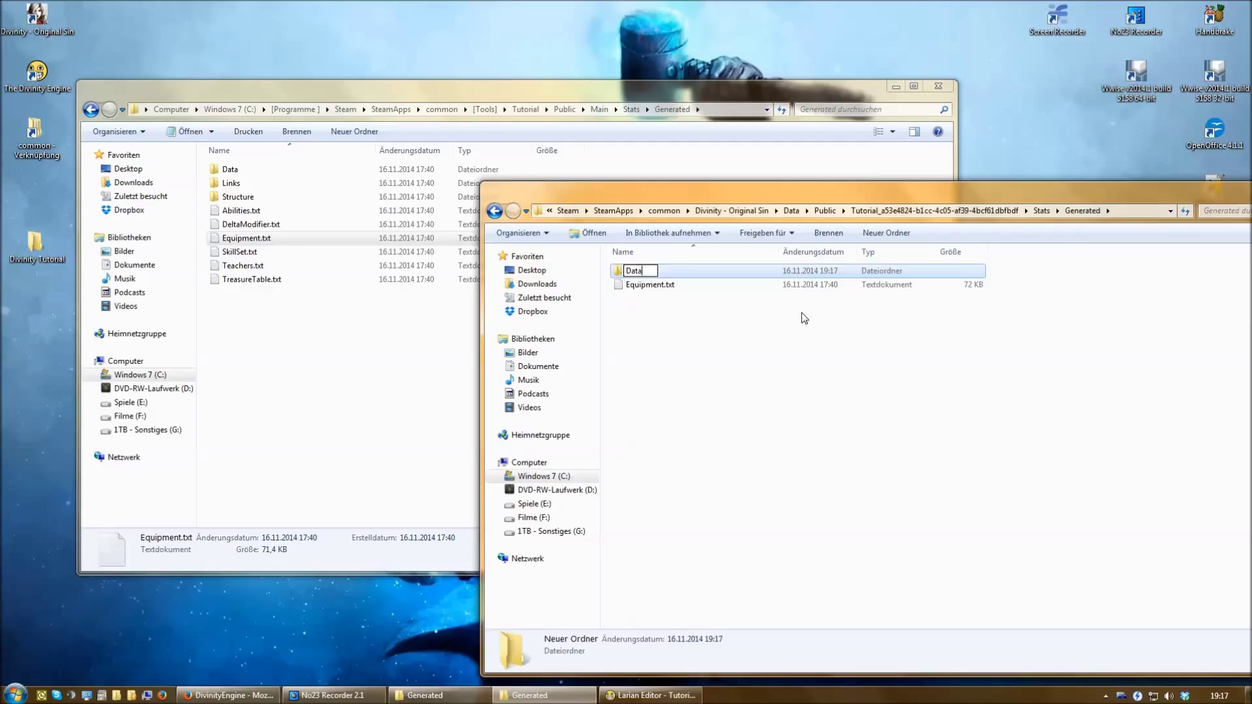
key(Return)
key(Return)
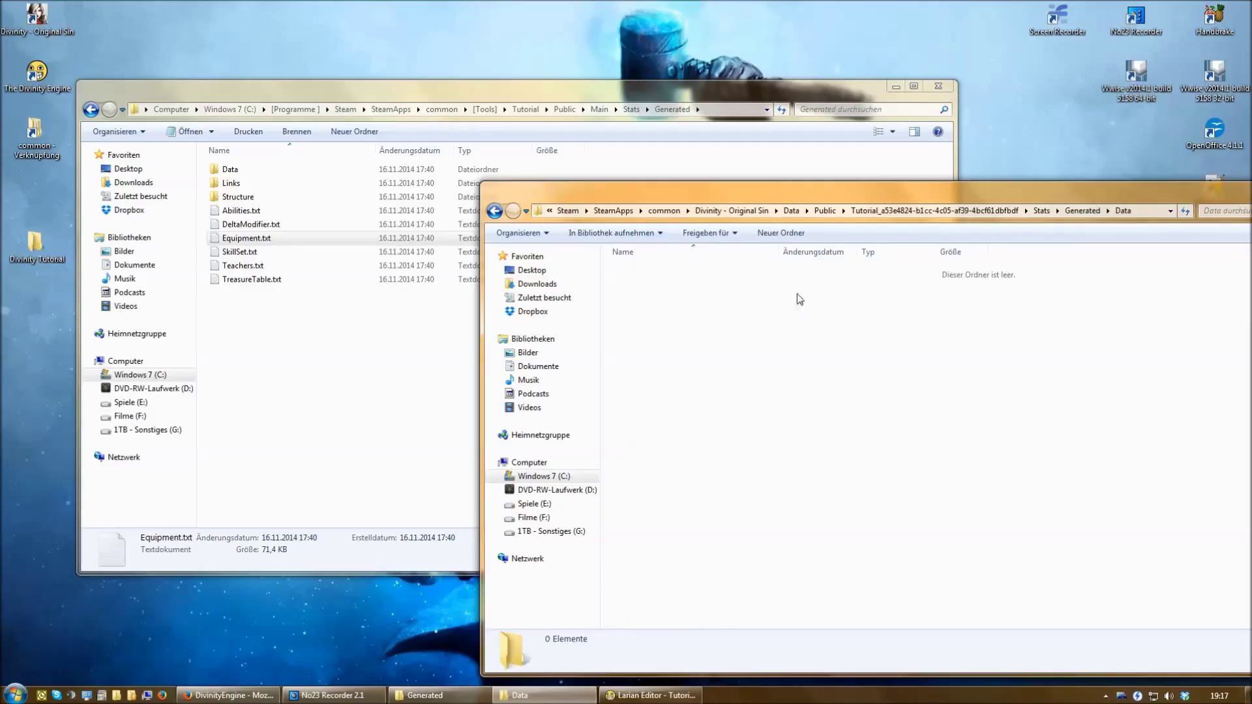
Step: Copy Character.txt from the unpacked Generated\Data folder into the module's new Data folder
double_click(232, 170)
drag(243, 183, 1057, 422)
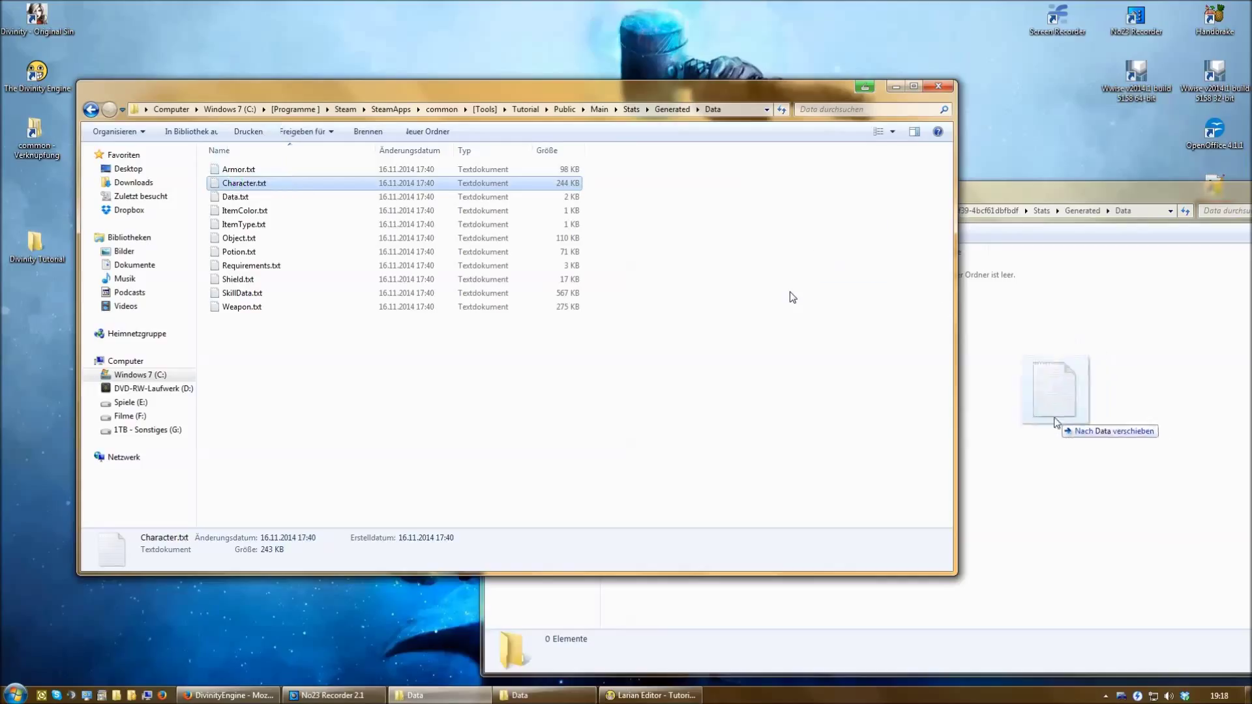
right_drag(1056, 418, 1056, 418)
click(1108, 440)
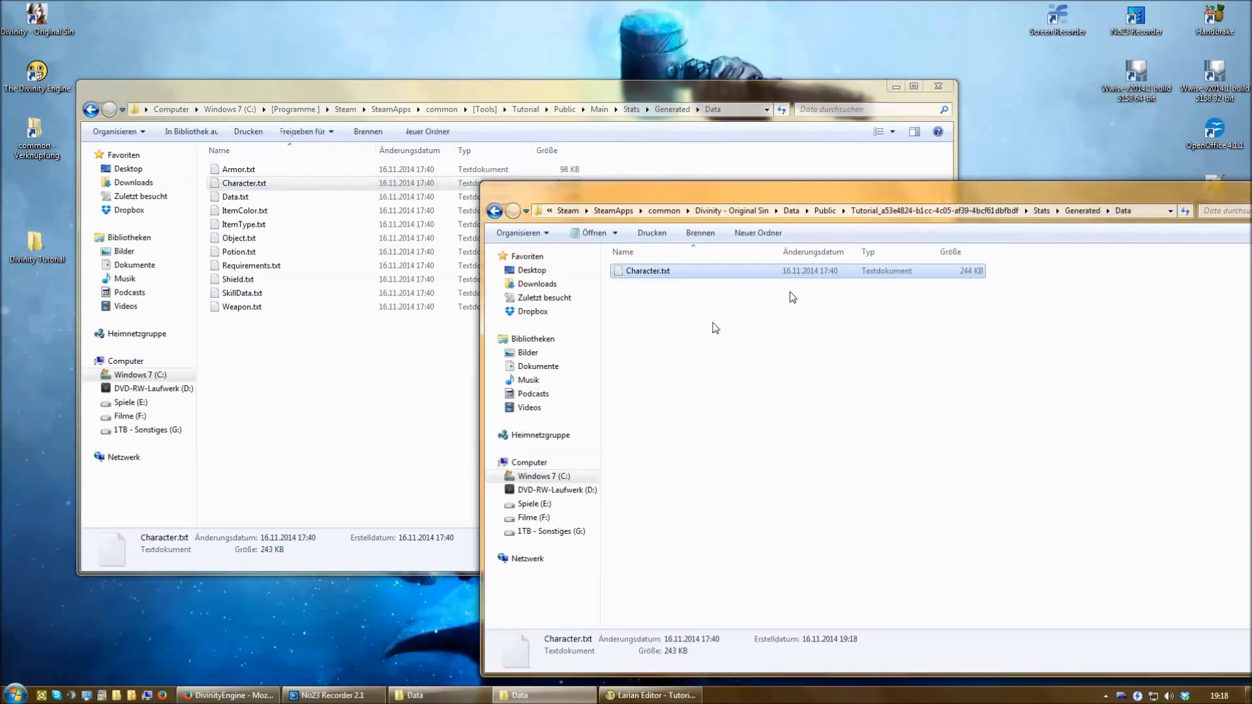
Step: Close the unpacked resources' folder window and go back to the module's Generated folder
click(940, 85)
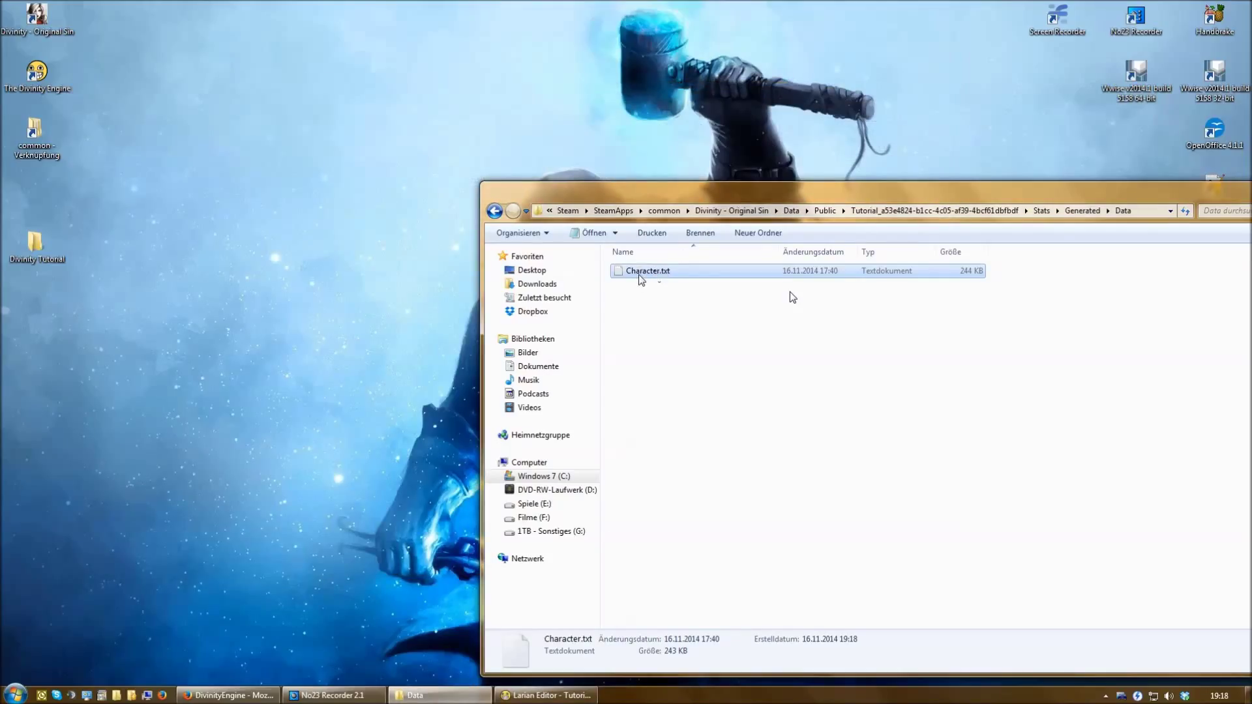
click(652, 287)
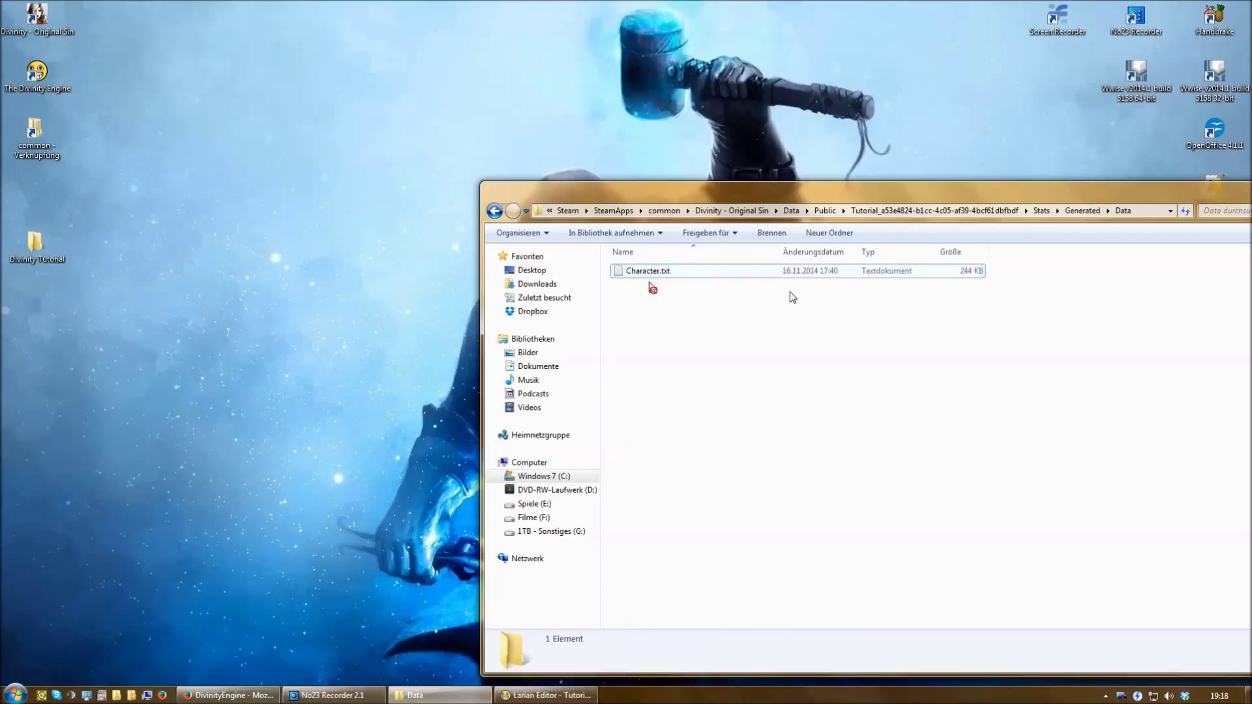
key(BackSpace)
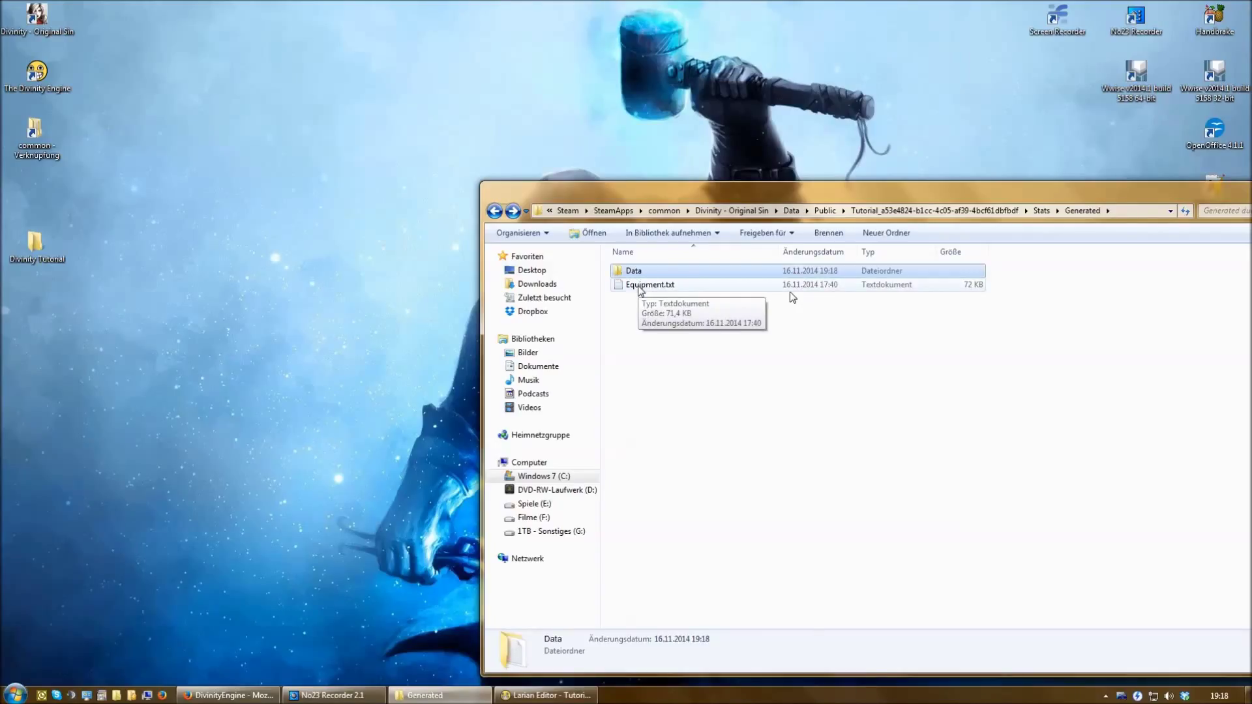
right_click(640, 286)
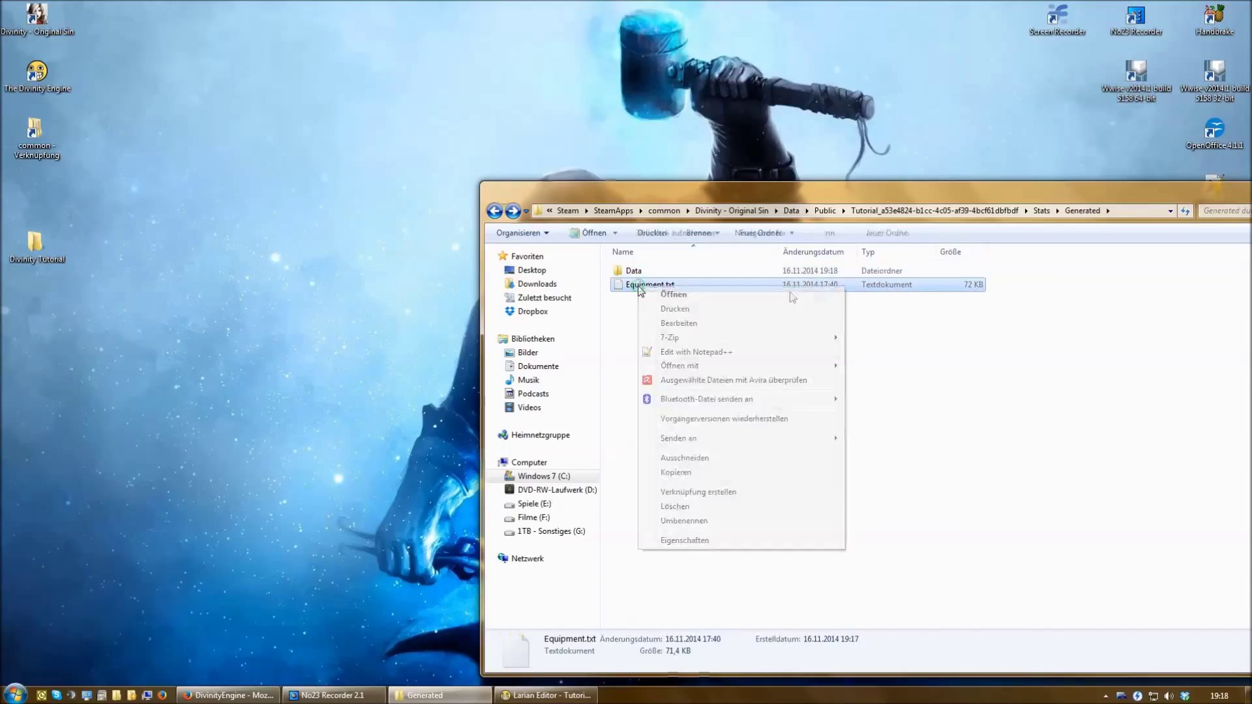
click(627, 301)
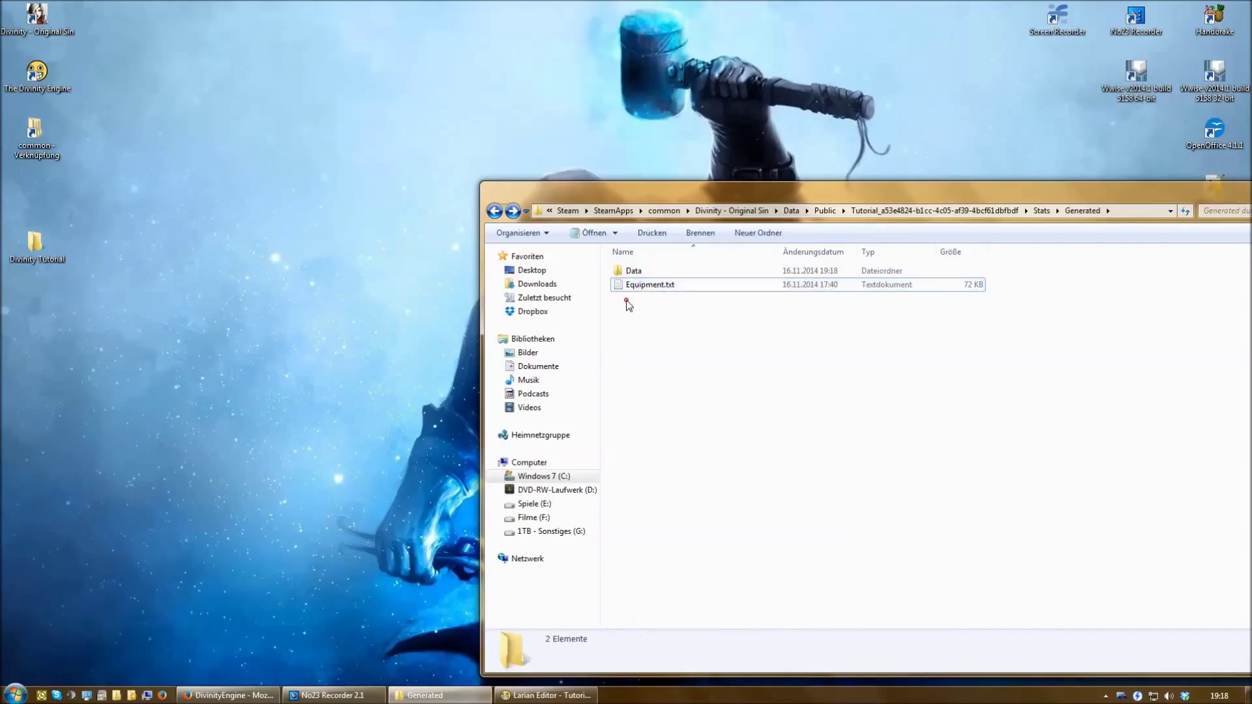
double_click(662, 288)
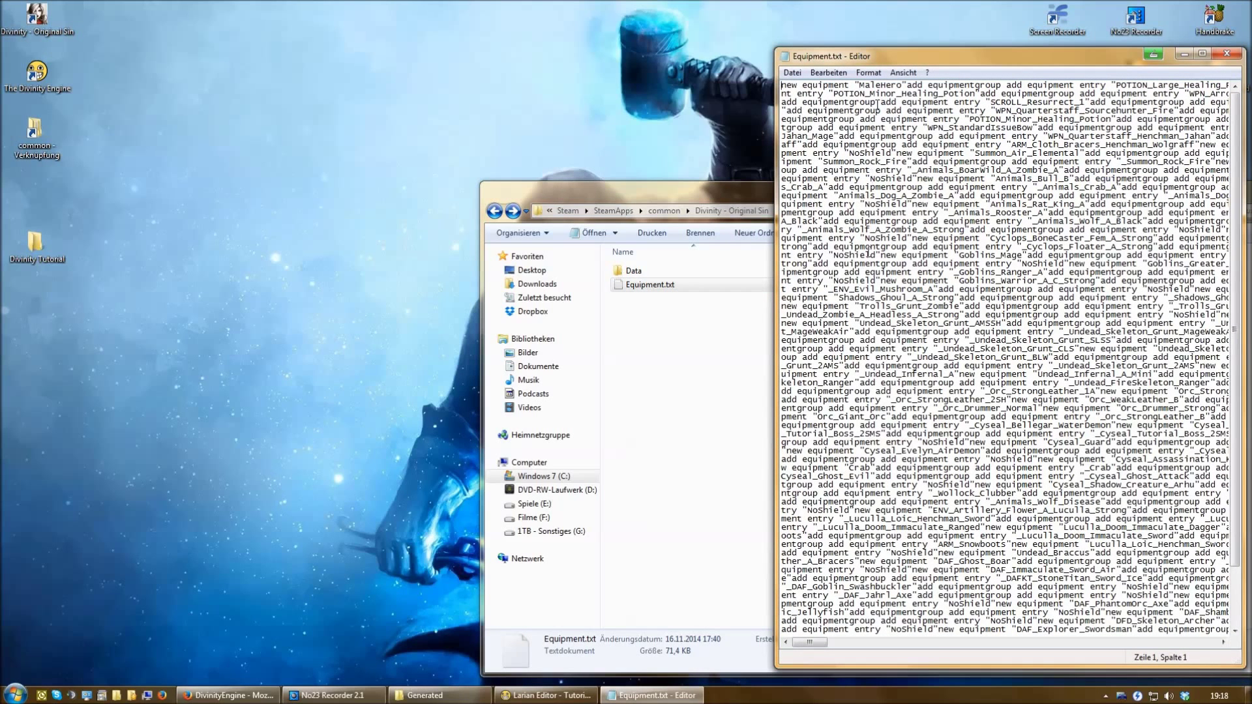
click(1227, 53)
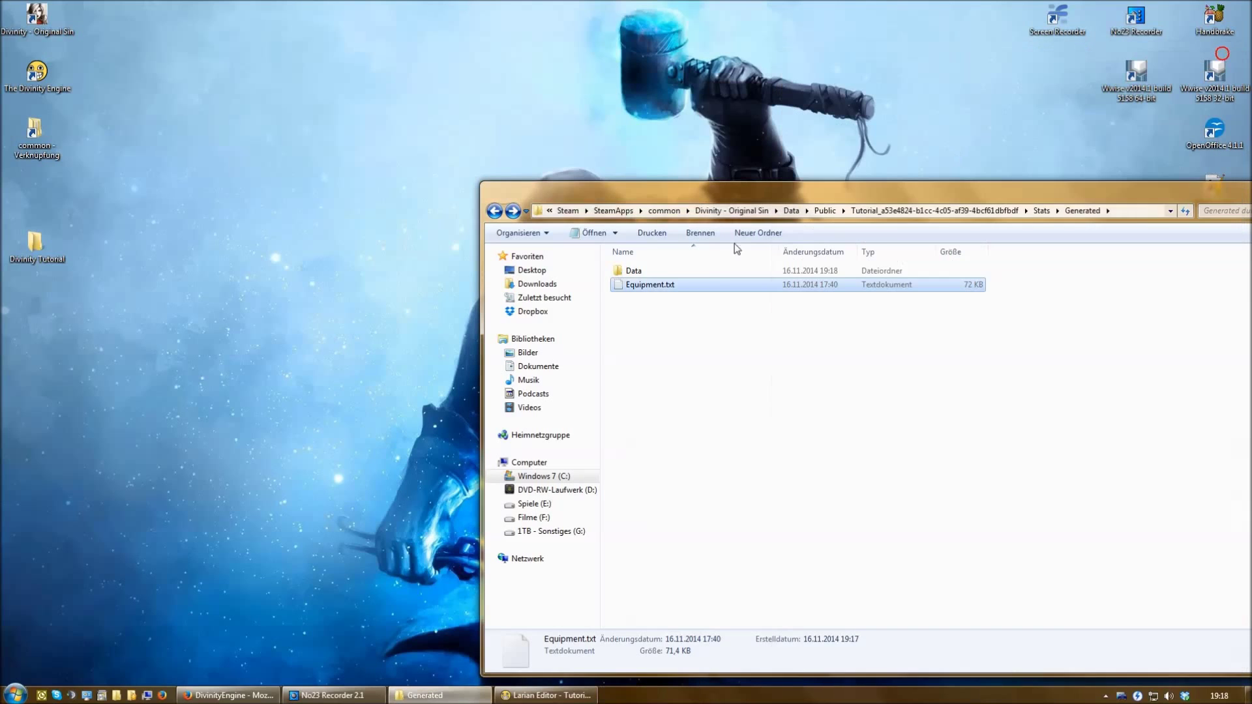
Step: Open the module's Equipment.txt in Notepad++ and examine the MaleHero equipment block at the start of the file
right_click(657, 287)
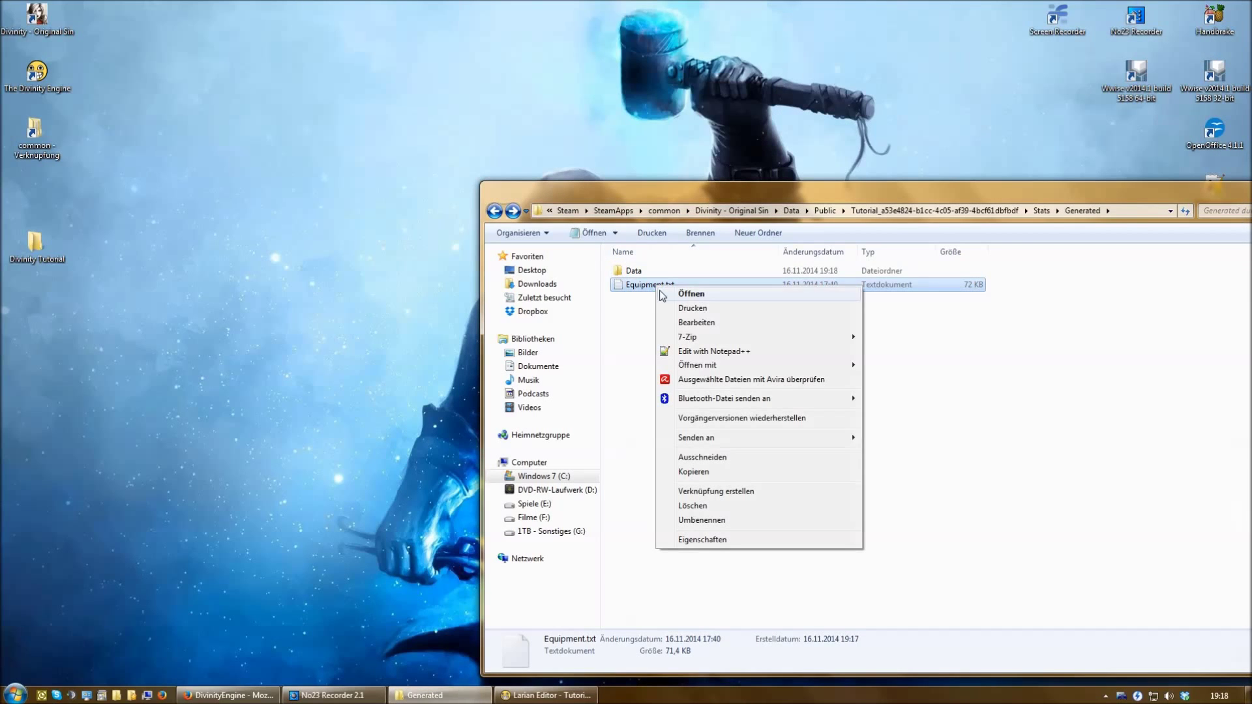
click(704, 352)
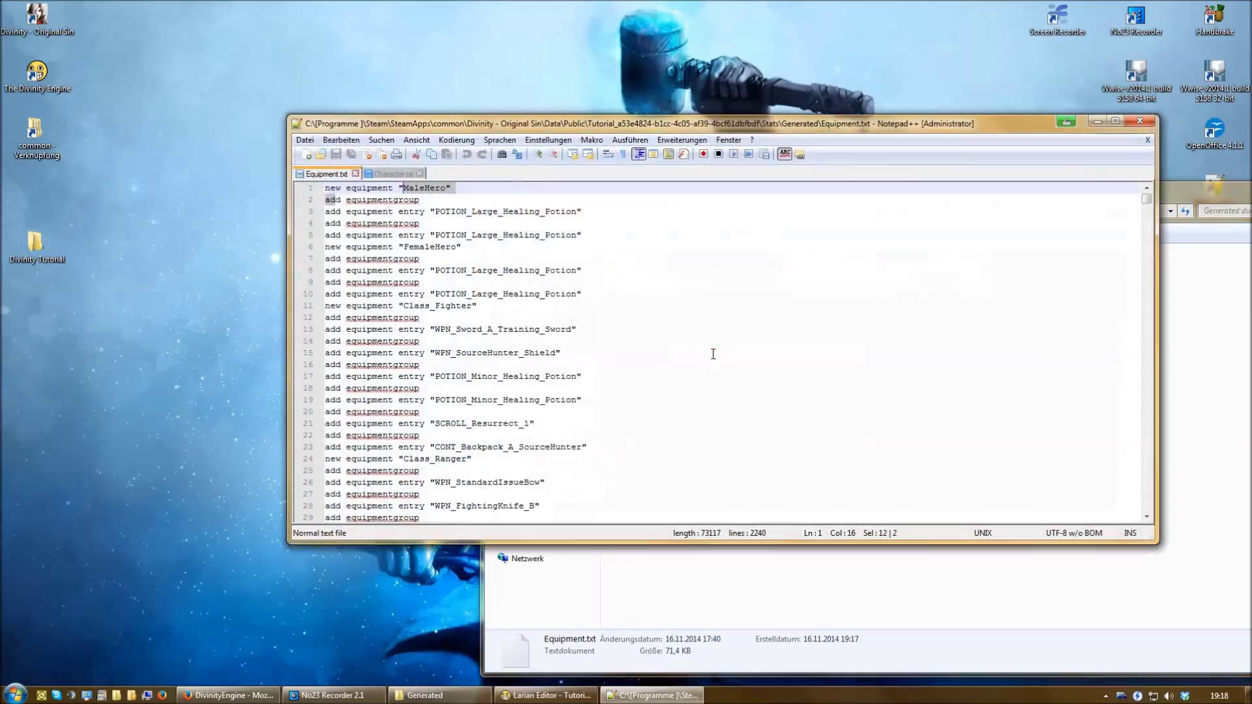
click(447, 222)
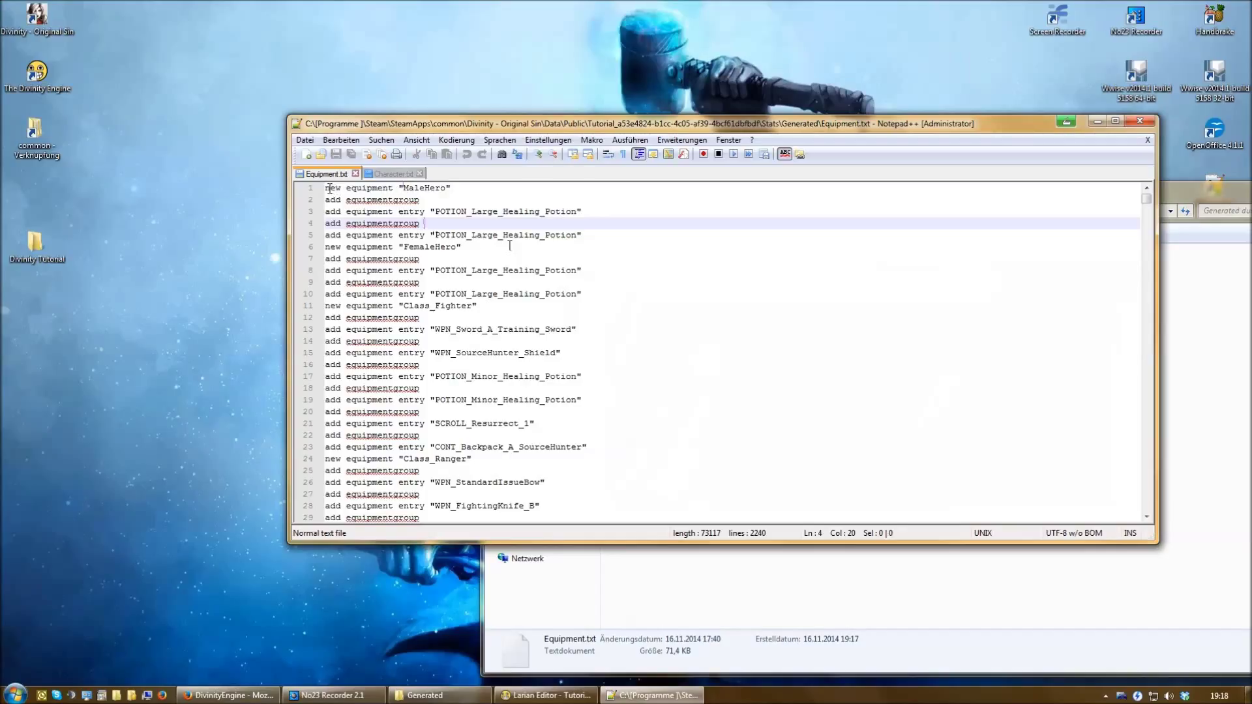
drag(331, 188, 498, 234)
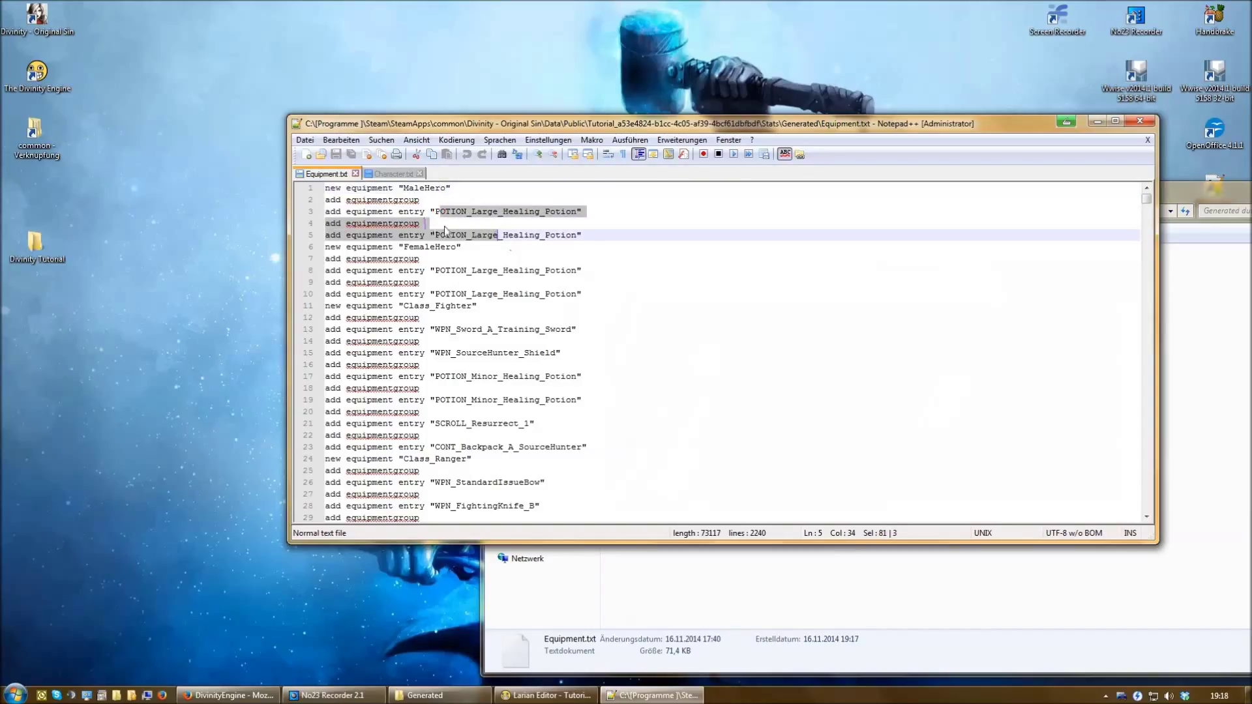
Step: Delete everything after the MaleHero equipment block in Equipment.txt, leaving no empty line at the end
click(589, 235)
key(Return)
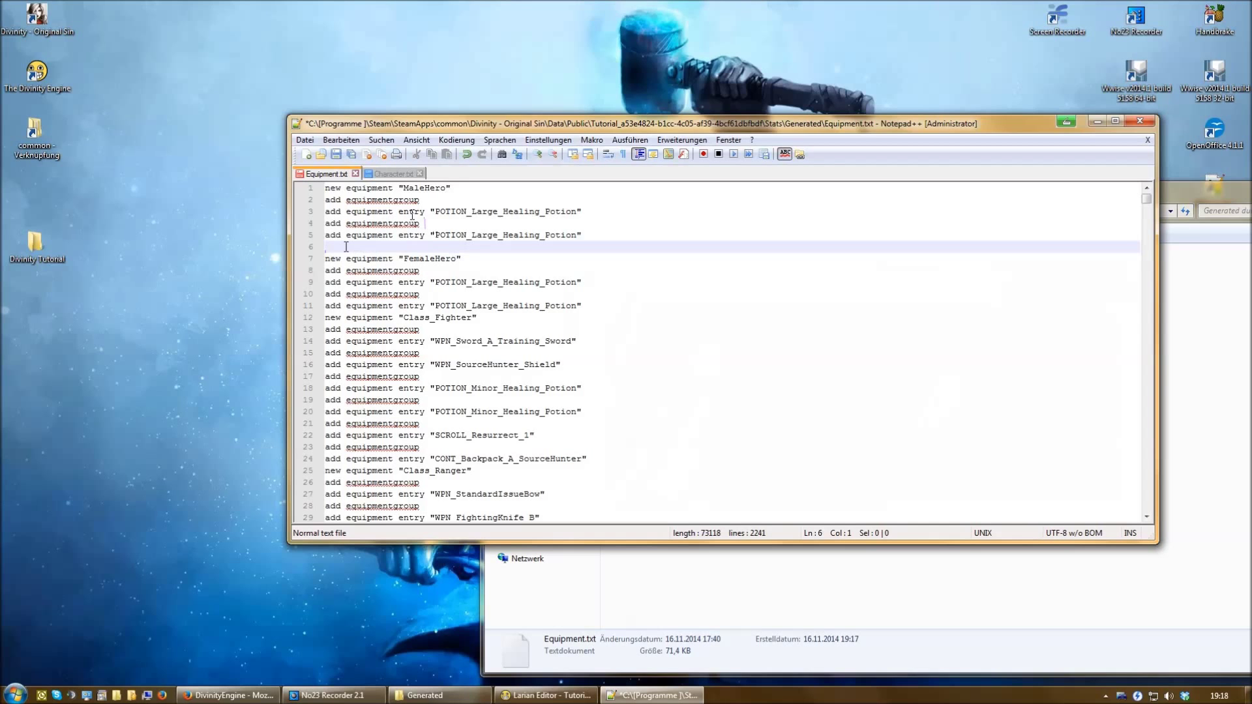
drag(347, 246, 423, 521)
key(Delete)
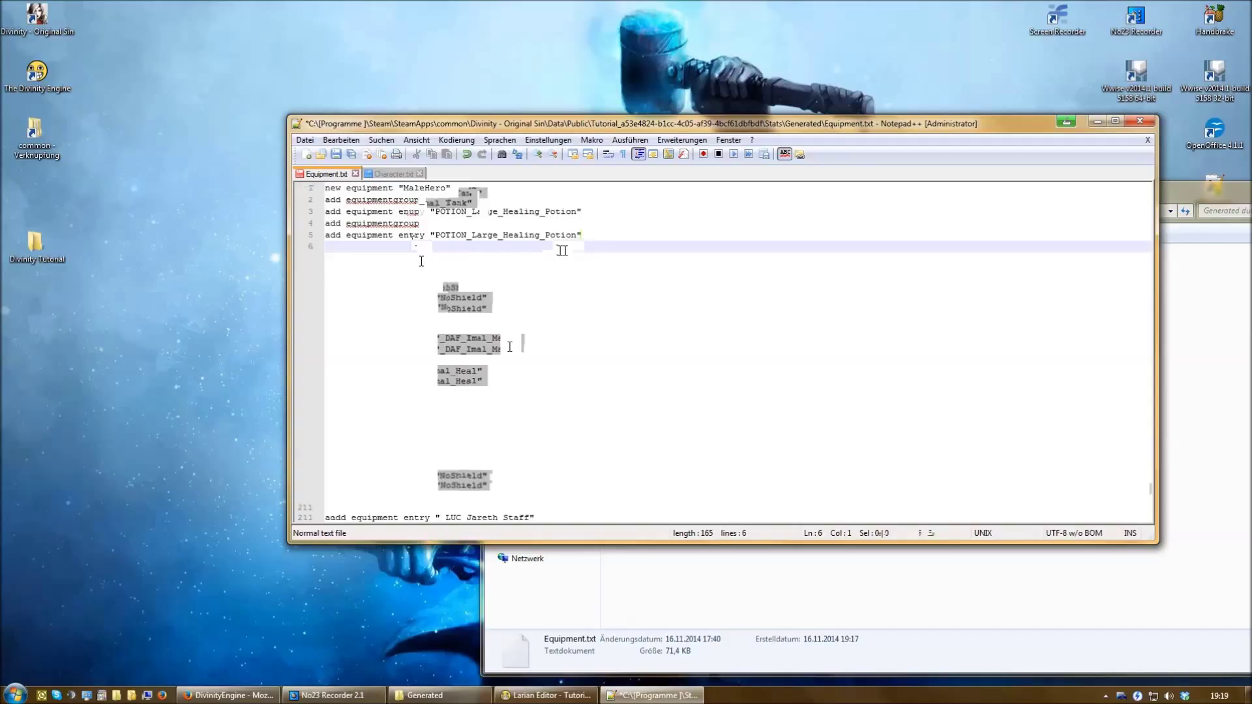
key(BackSpace)
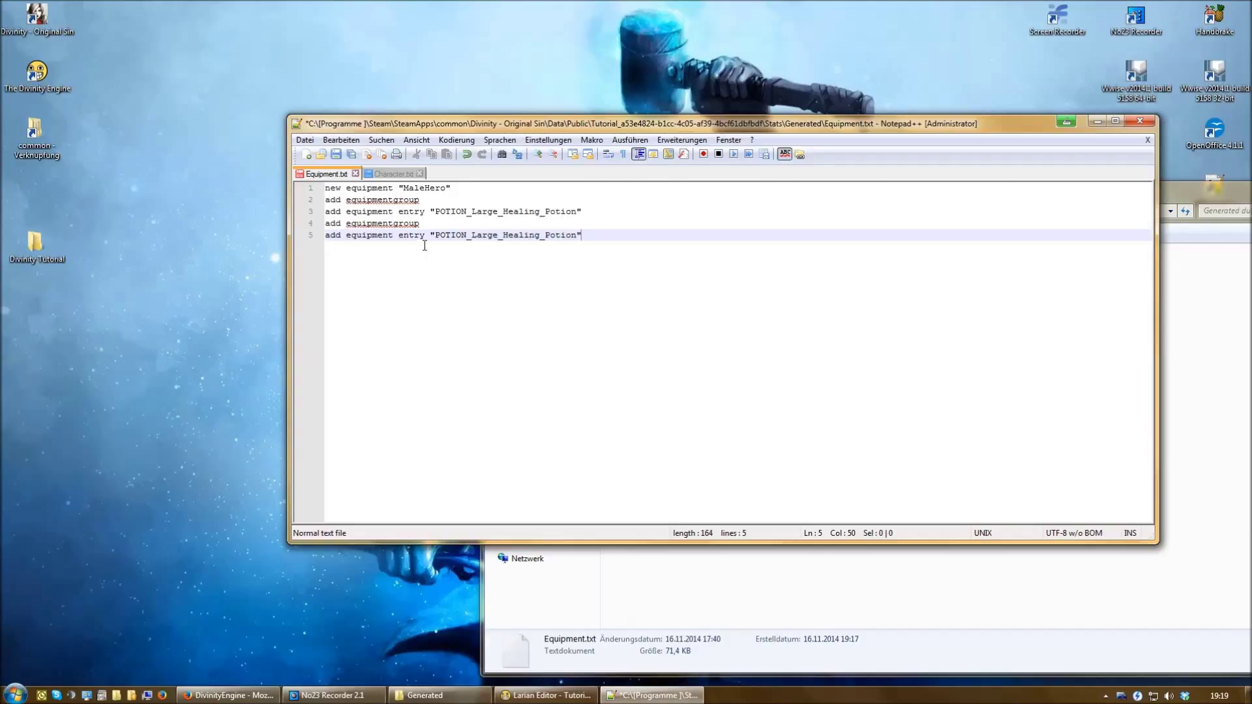
Step: Rename the MaleHero equipment to Tutorial_NPC, save Equipment.txt, and close all files open in Notepad++
drag(404, 189, 445, 189)
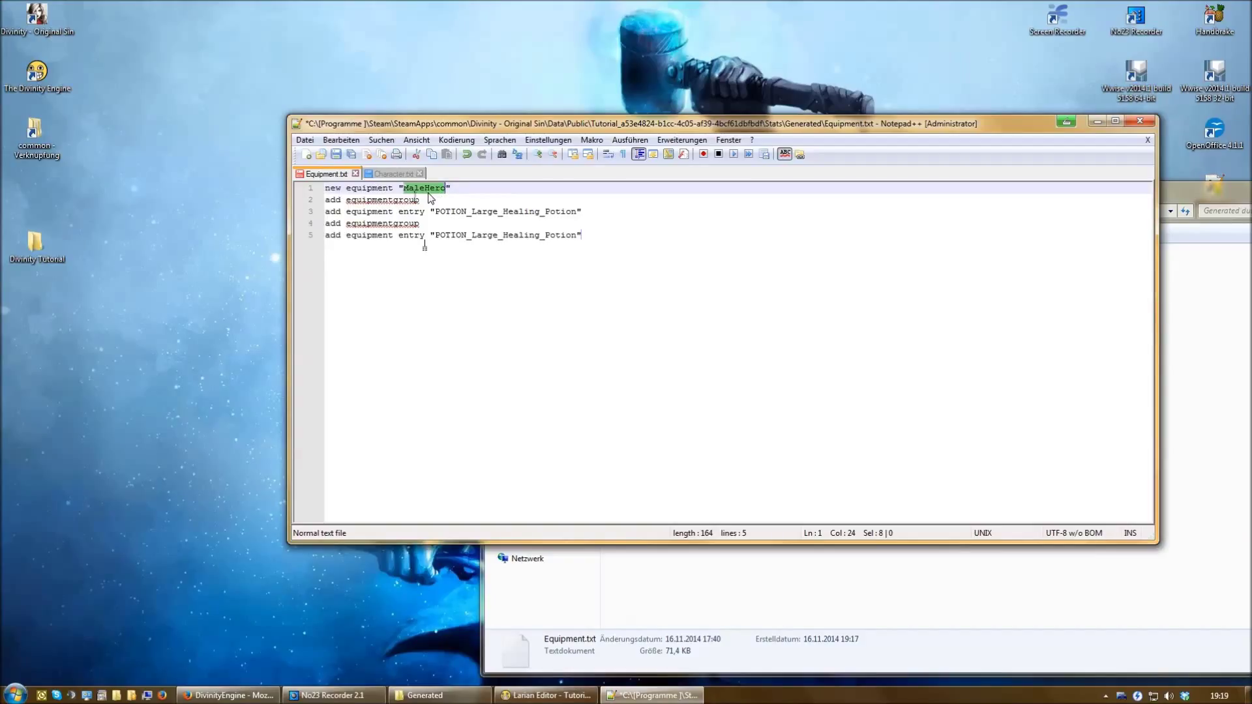
text(Tutorial_NPC)
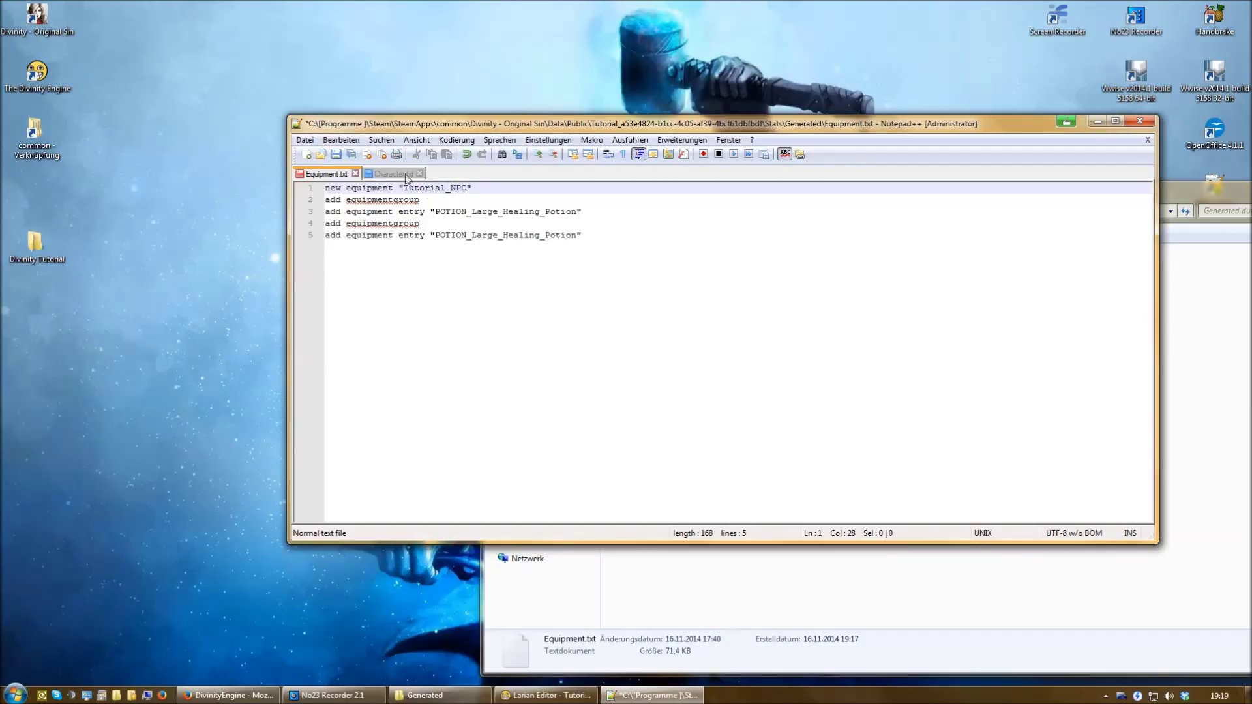
click(337, 155)
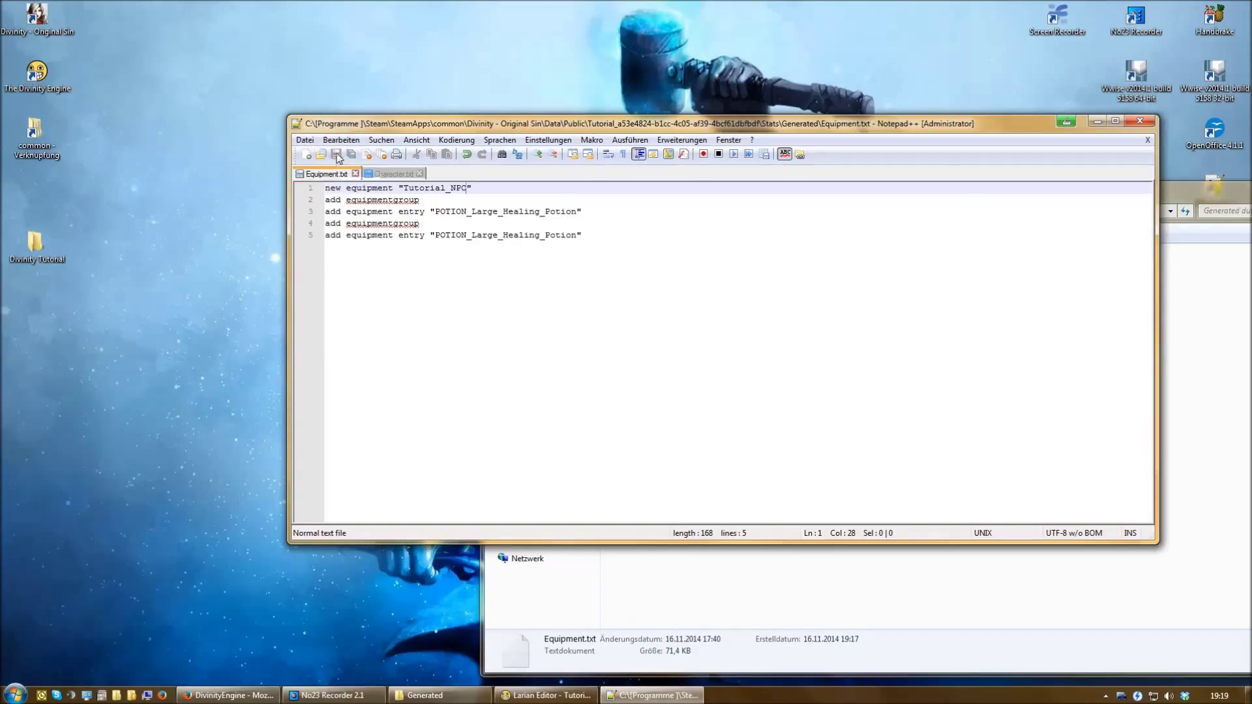
click(356, 174)
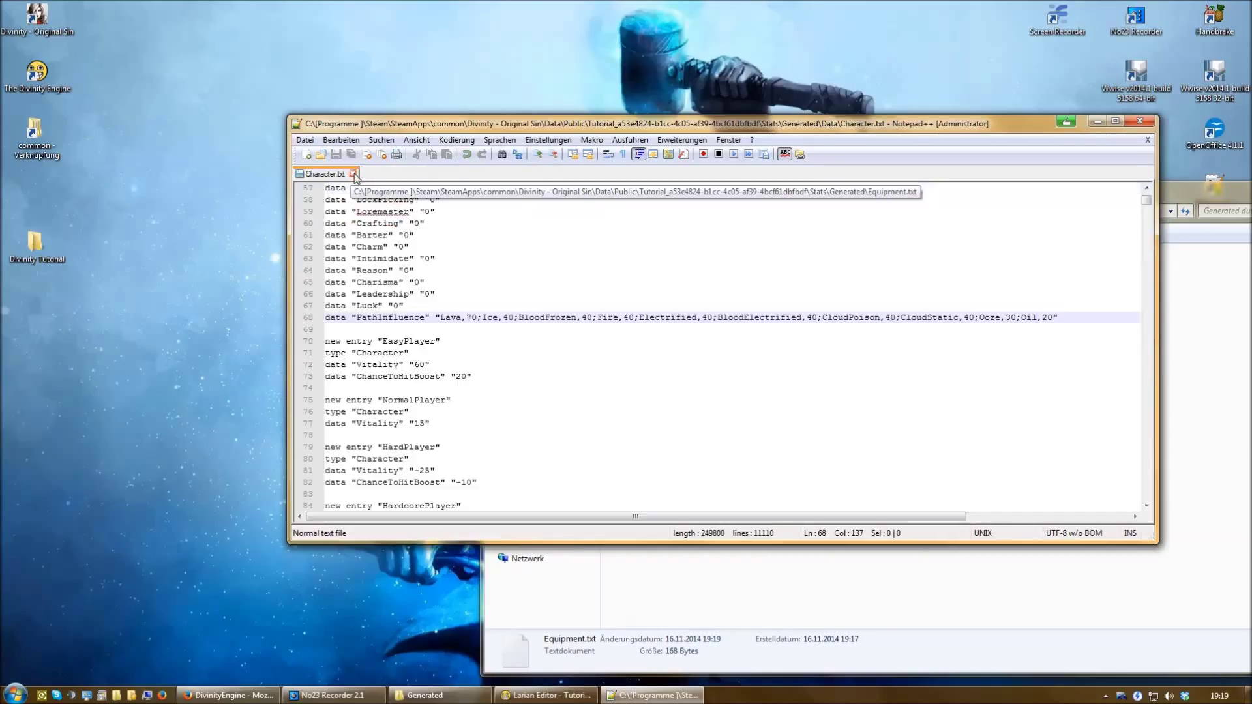
click(357, 174)
Step: Open Character.txt from the module's Generated\Data folder in Notepad++ and select the _Base name in its first entry
click(1199, 436)
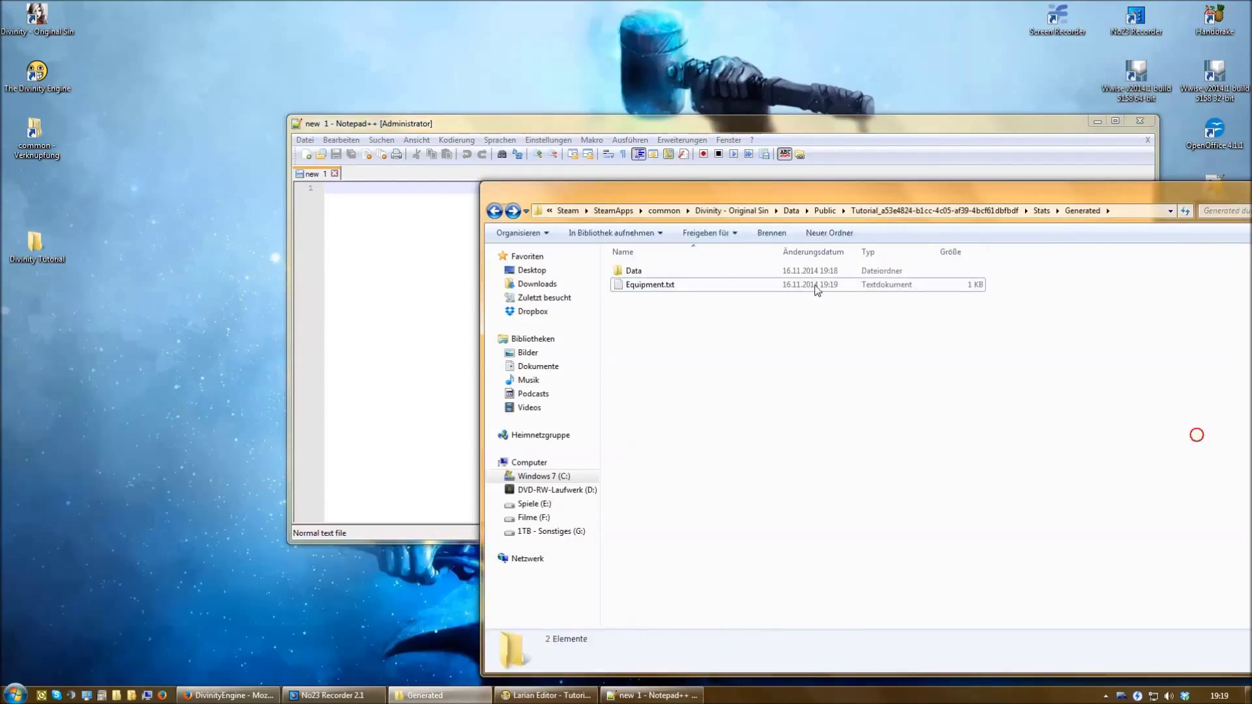
double_click(636, 269)
click(657, 276)
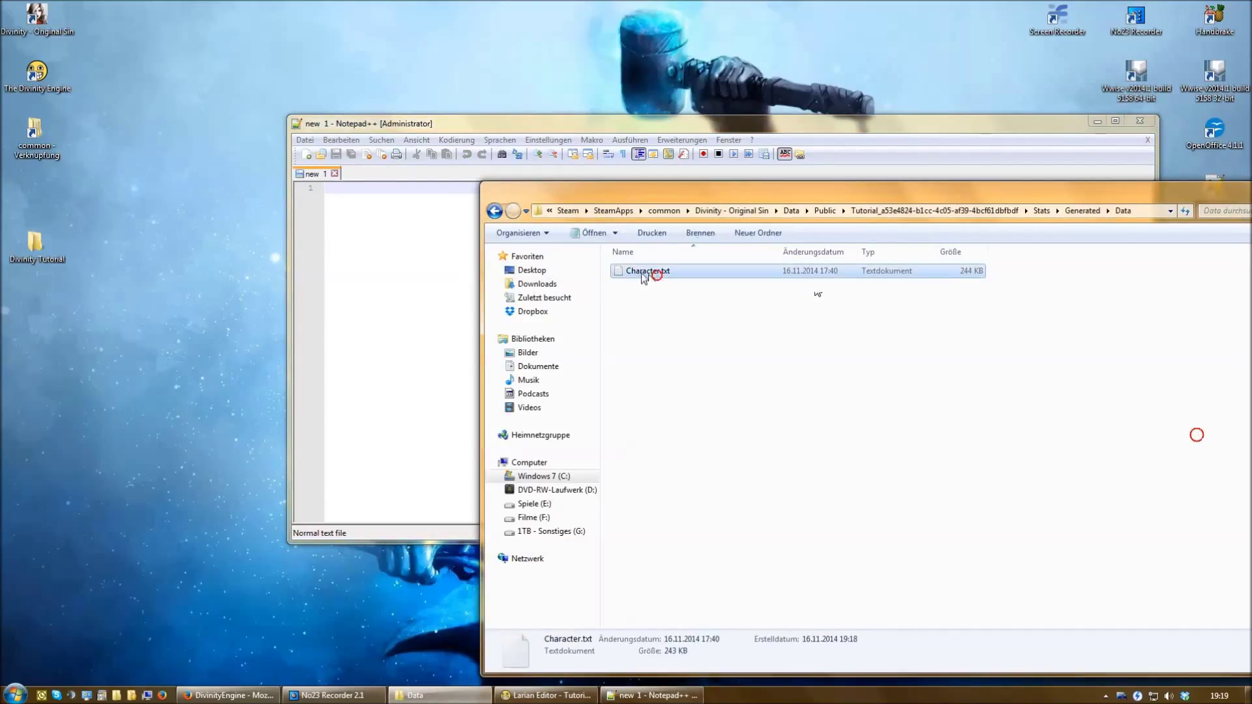
drag(416, 267, 415, 267)
click(417, 199)
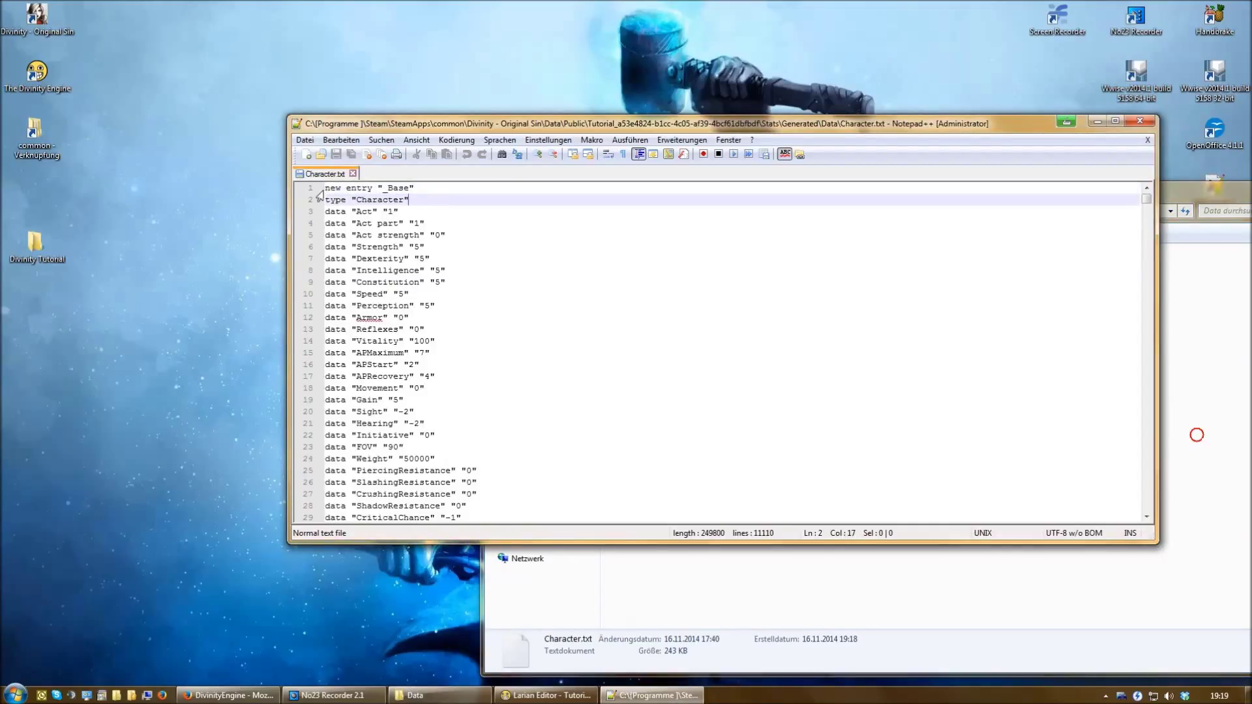
drag(409, 188, 378, 188)
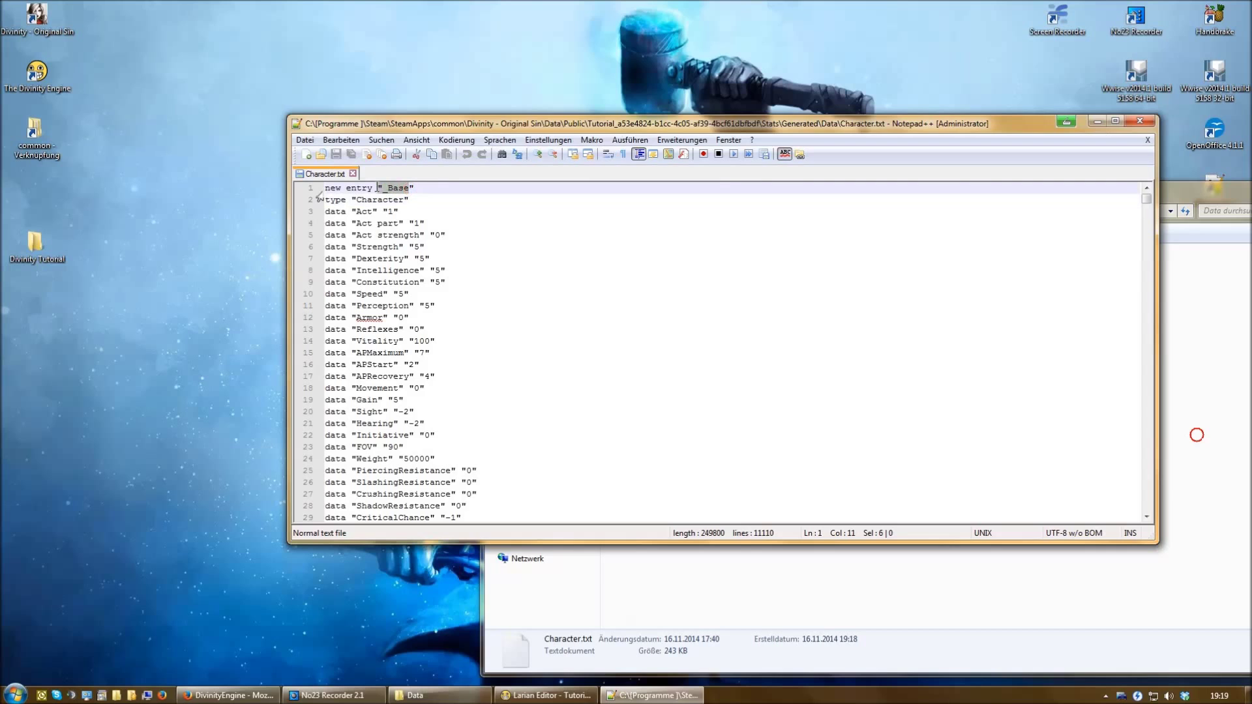
Step: Delete everything above the _Hero entry in Character.txt, so the file starts with that entry
scroll(438, 214, down, 15)
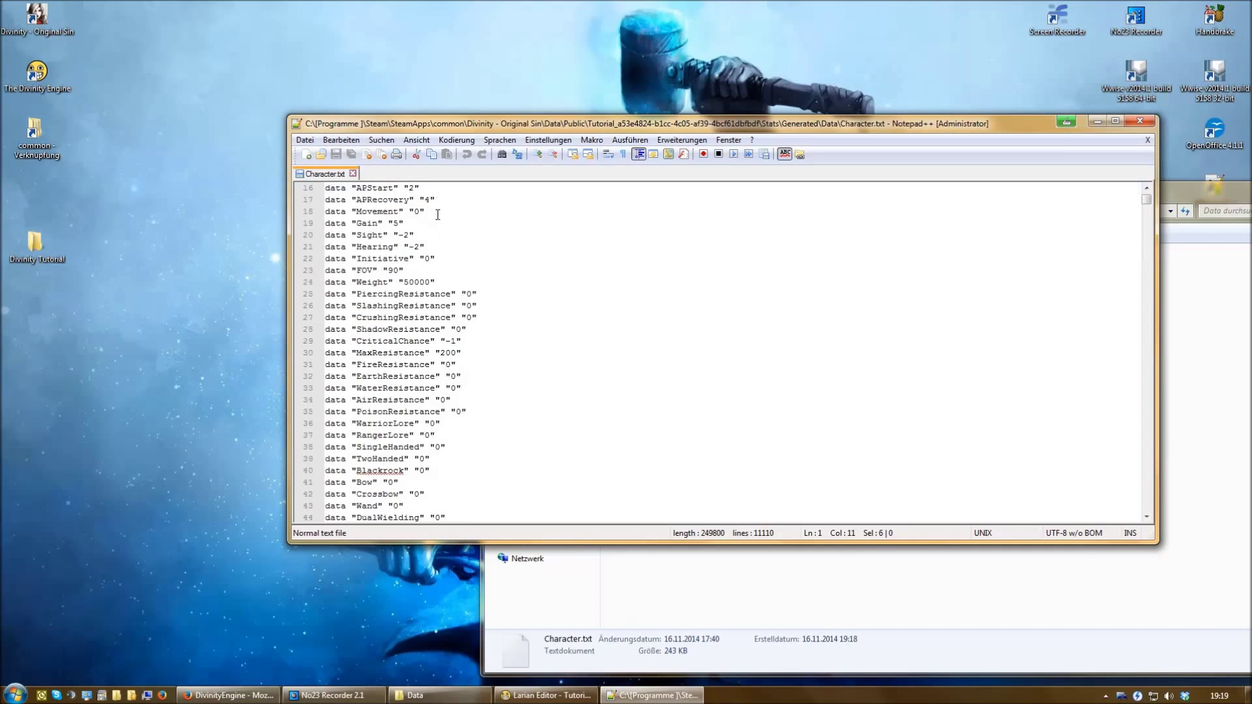
scroll(437, 215, down, 16)
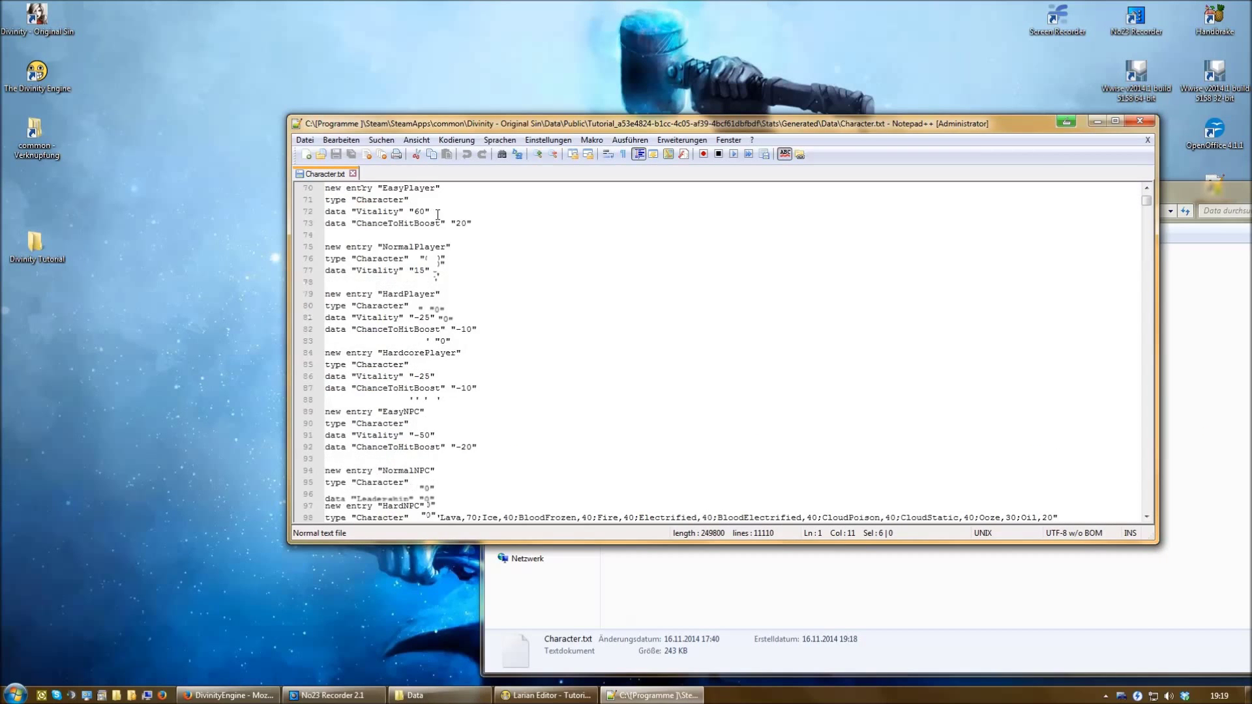
scroll(437, 215, down, 2)
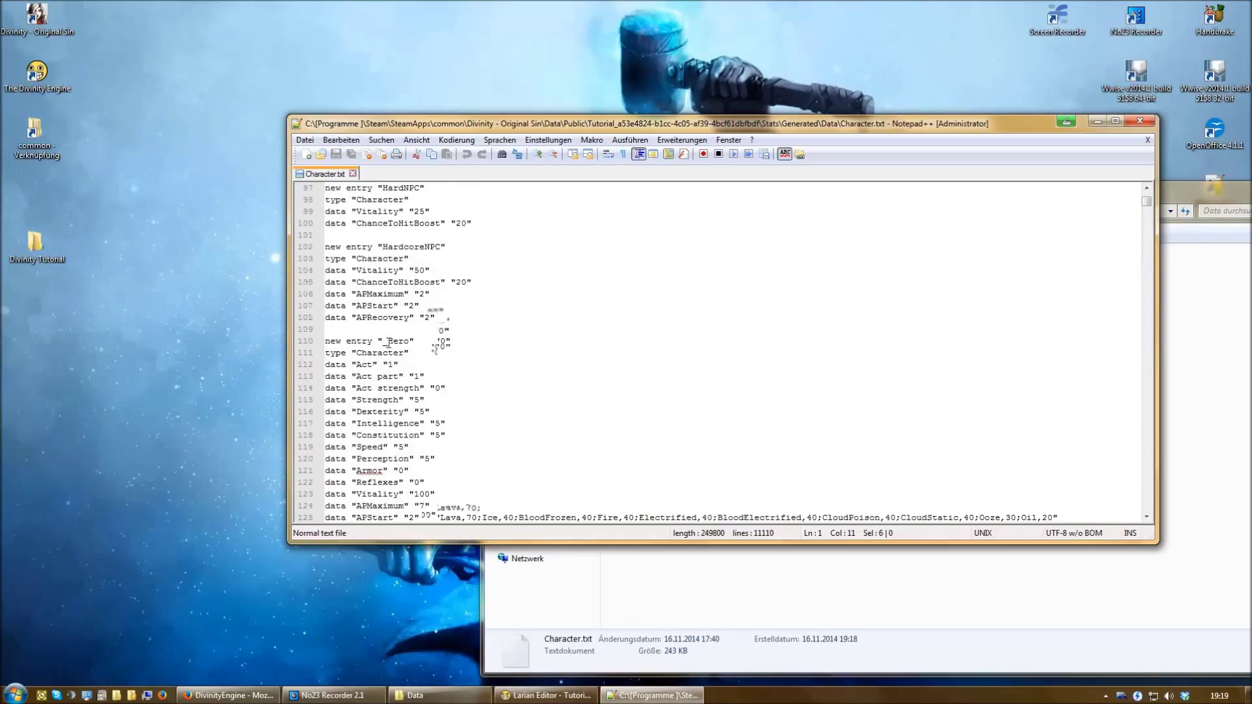
drag(415, 341, 357, 341)
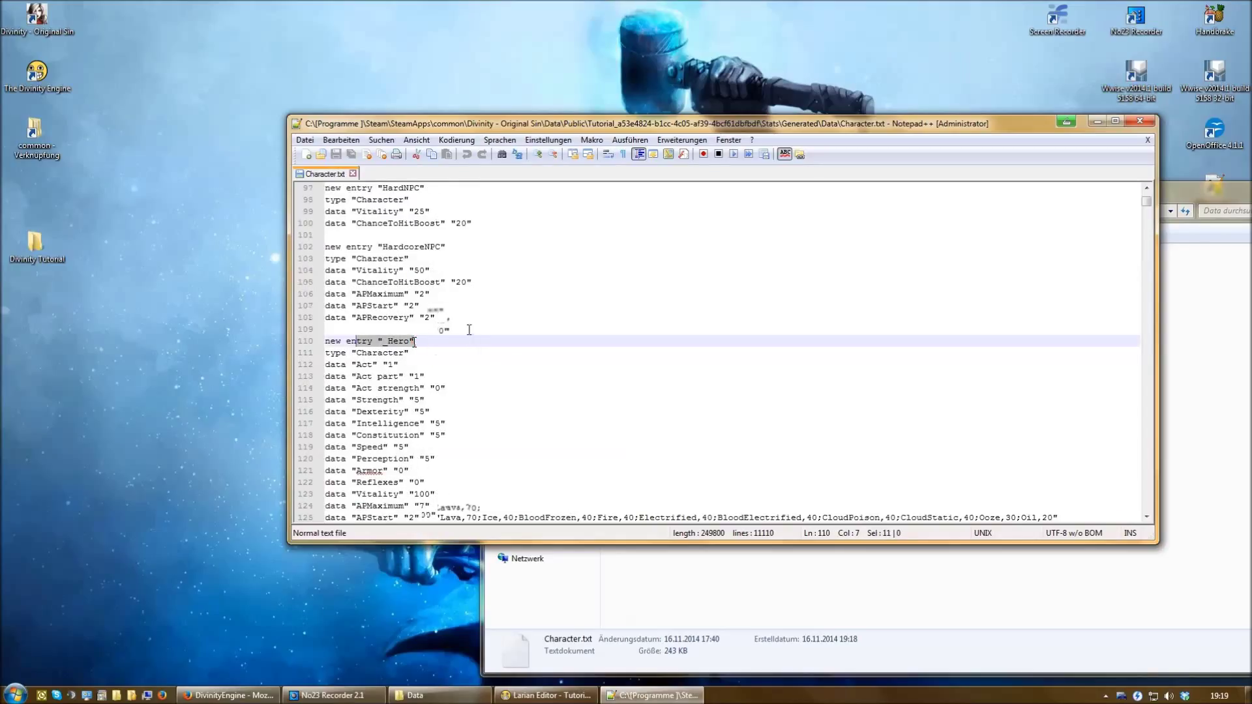
click(433, 330)
drag(418, 329, 250, 72)
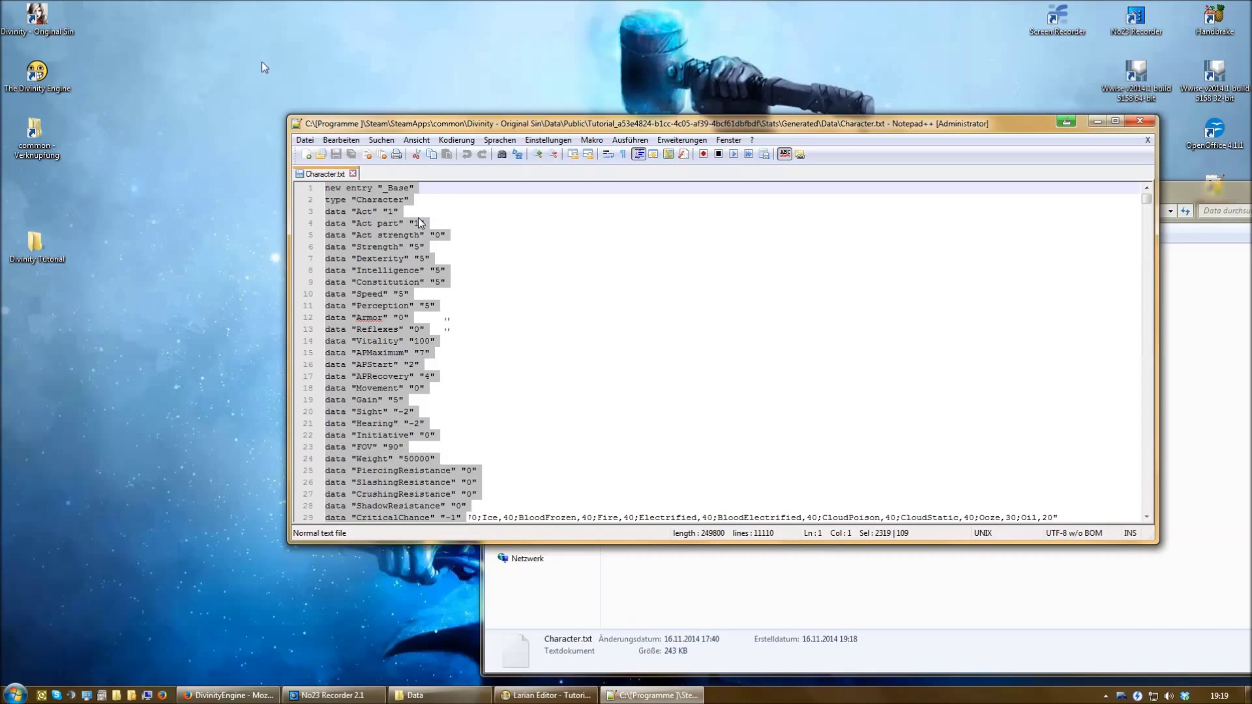
key(Delete)
Step: Delete all entries between the _Hero entry and the MaleHeroLvl10Fighter entry
scroll(441, 253, down, 18)
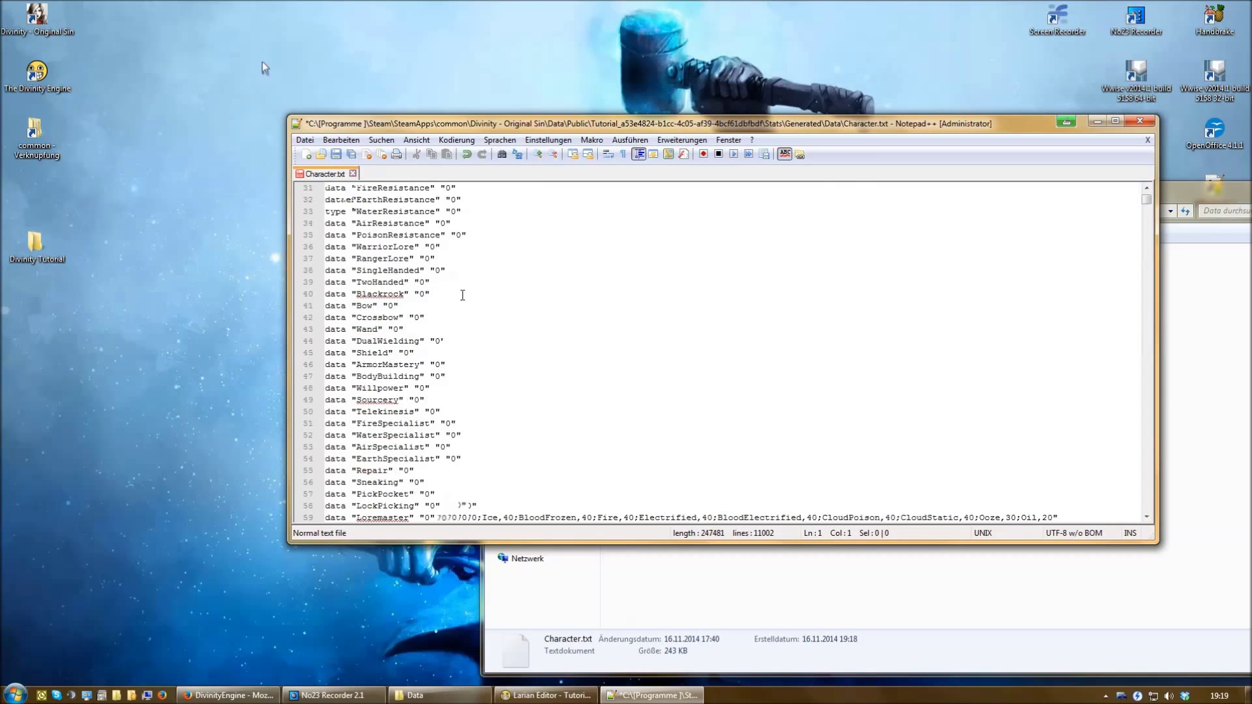
drag(348, 280, 463, 401)
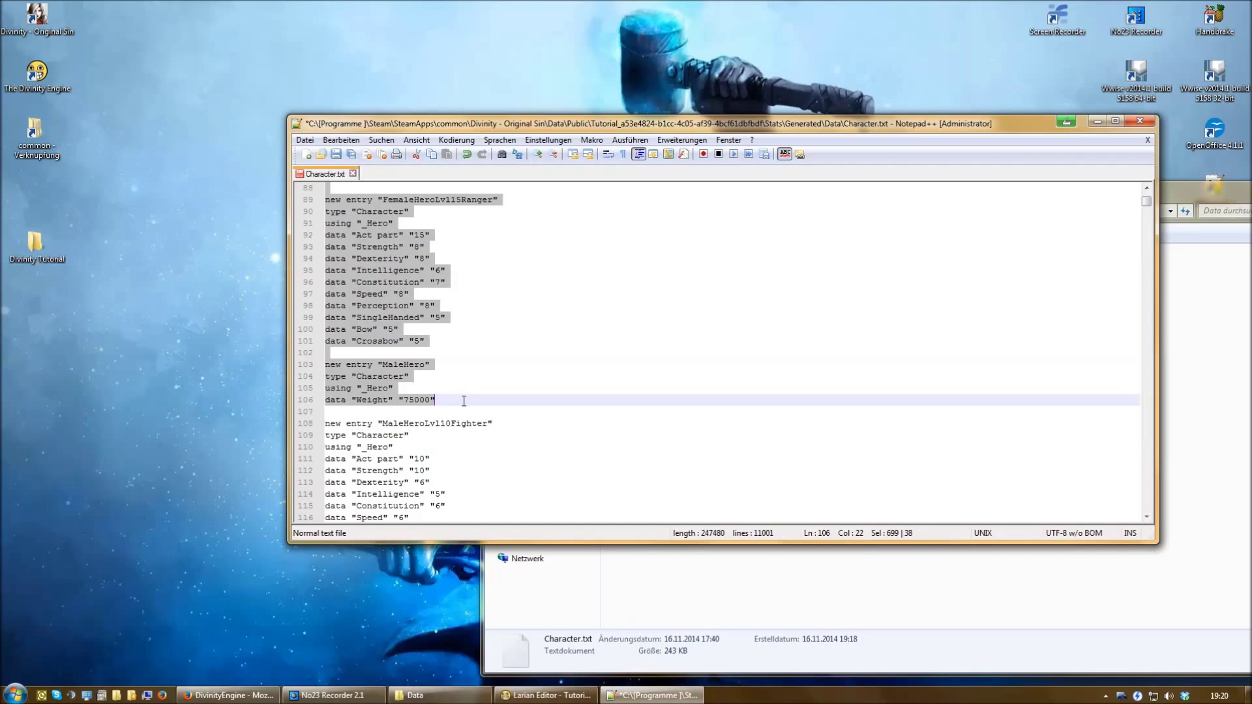
key(Delete)
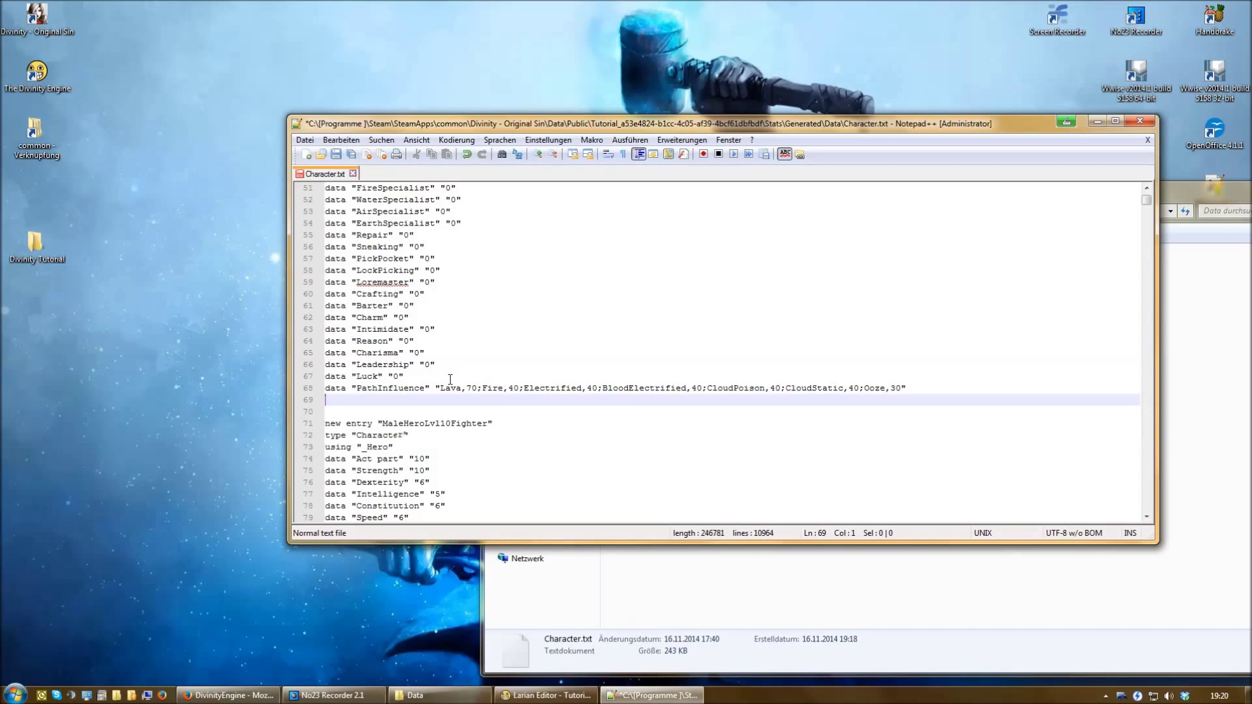
Step: Delete everything after the MaleHeroLvl10Fighter entry, leaving no empty line at the end of Character.txt
scroll(450, 378, down, 6)
drag(340, 354, 527, 669)
key(Delete)
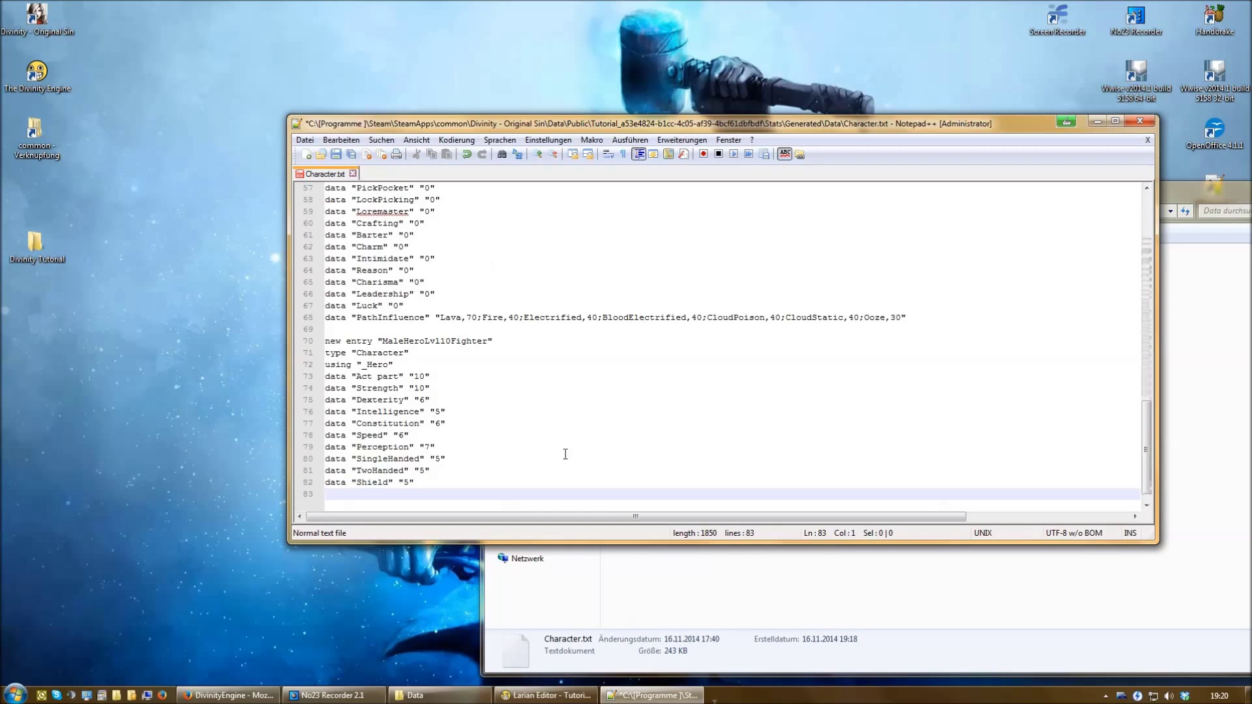
key(BackSpace)
Step: Compare the _Hero entry name at the start of Character.txt with the using line of the MaleHeroLvl10Fighter entry
scroll(403, 358, up, 10)
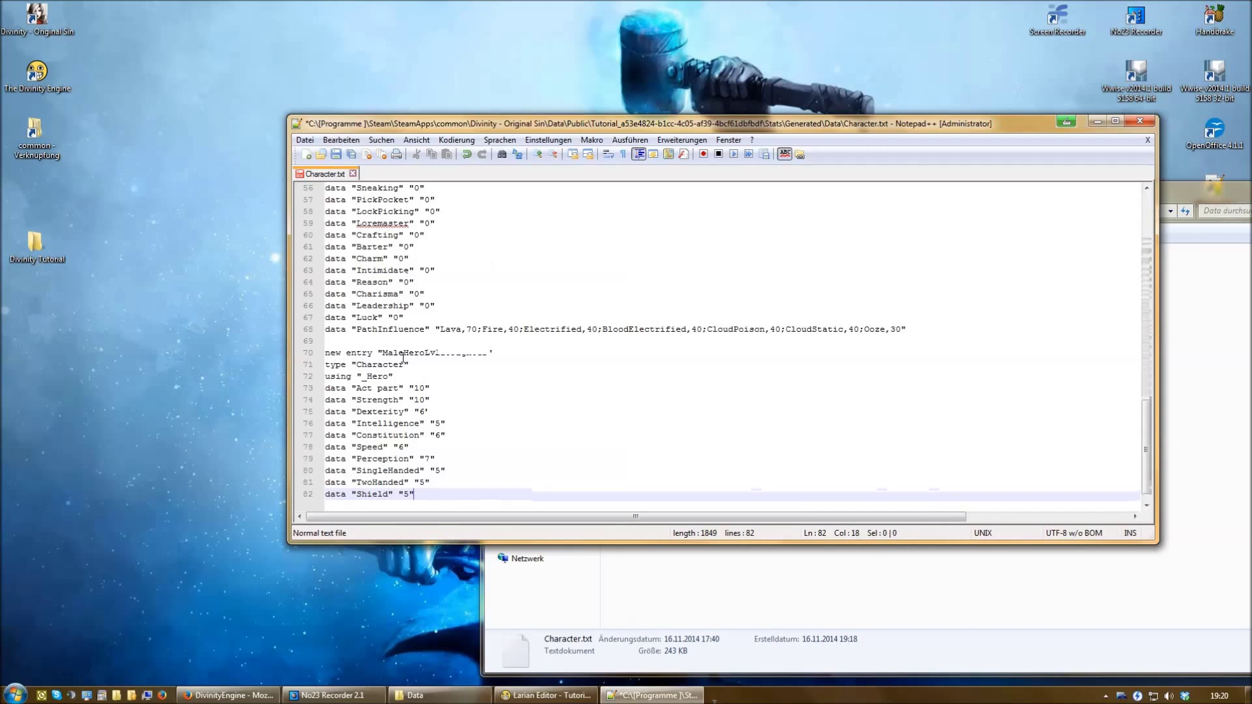
scroll(402, 358, up, 8)
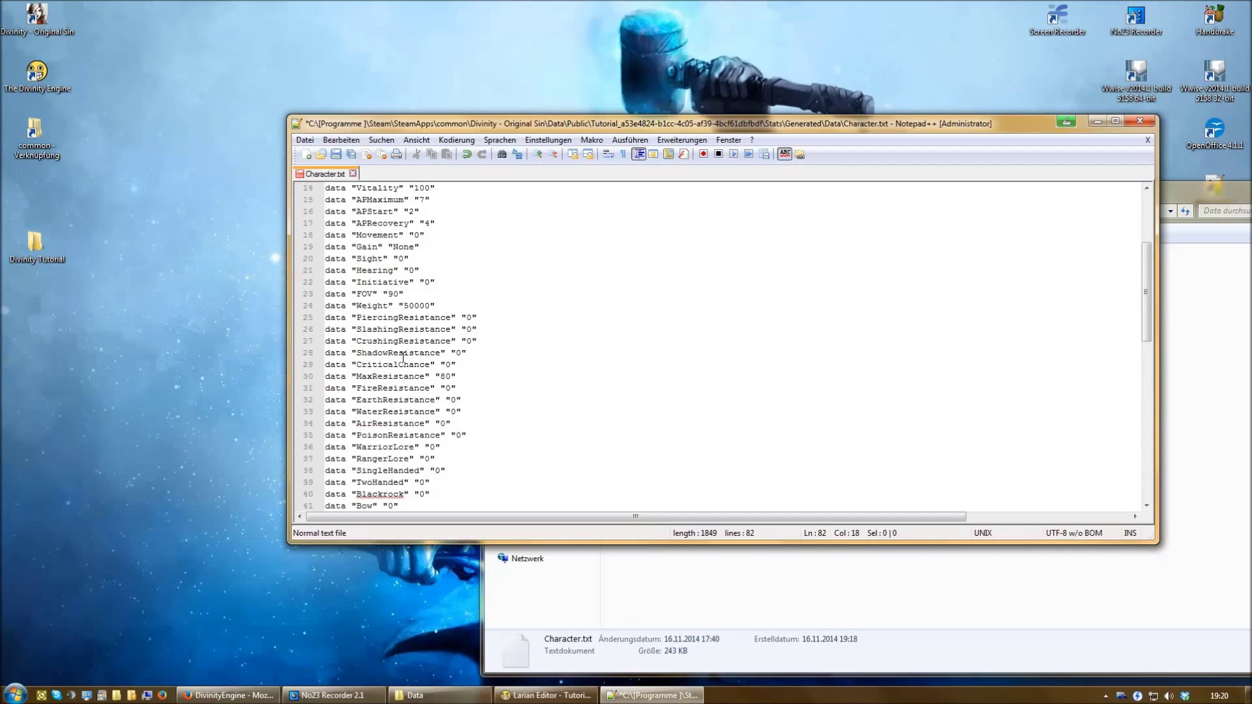
drag(422, 187, 324, 189)
click(409, 189)
scroll(506, 257, down, 18)
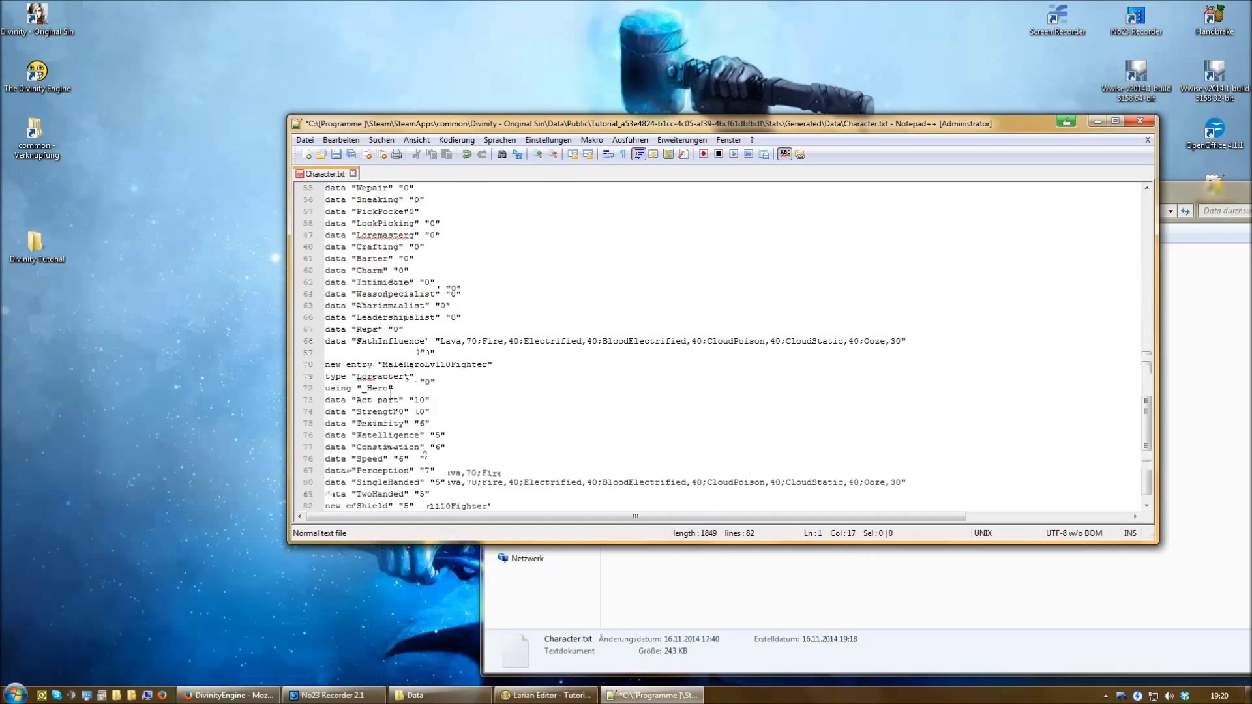
drag(406, 389, 324, 390)
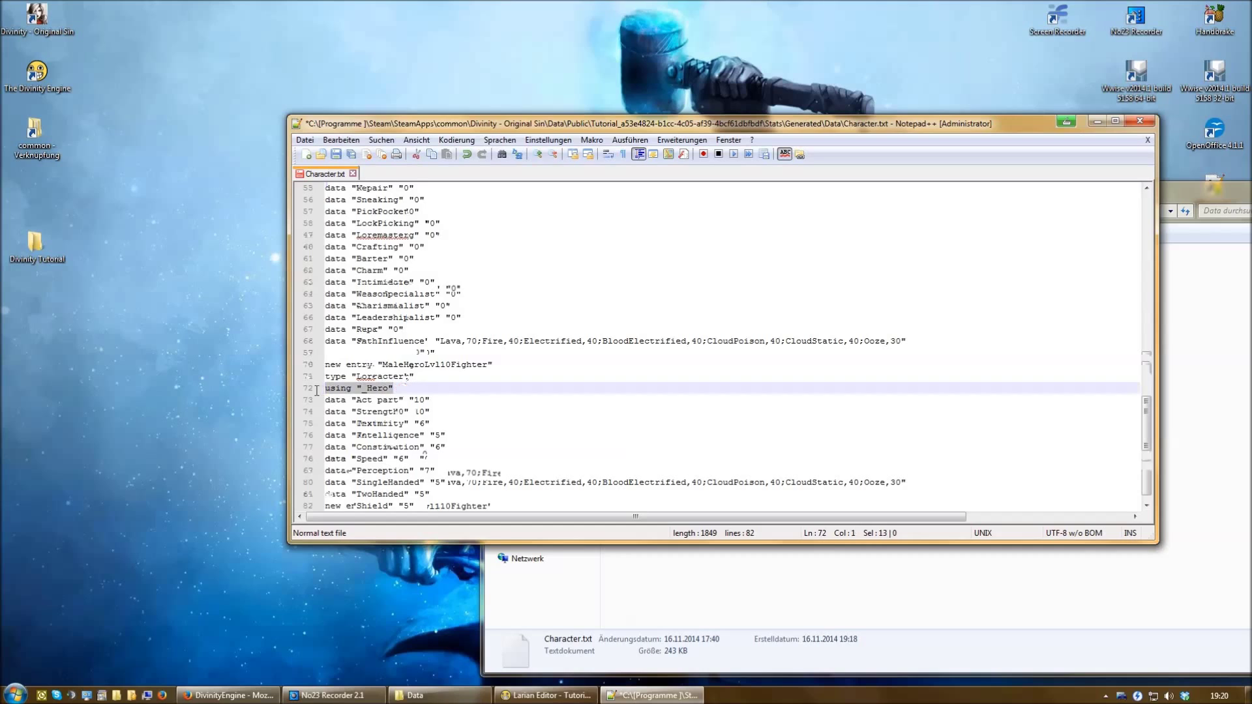
click(372, 366)
scroll(400, 364, up, 18)
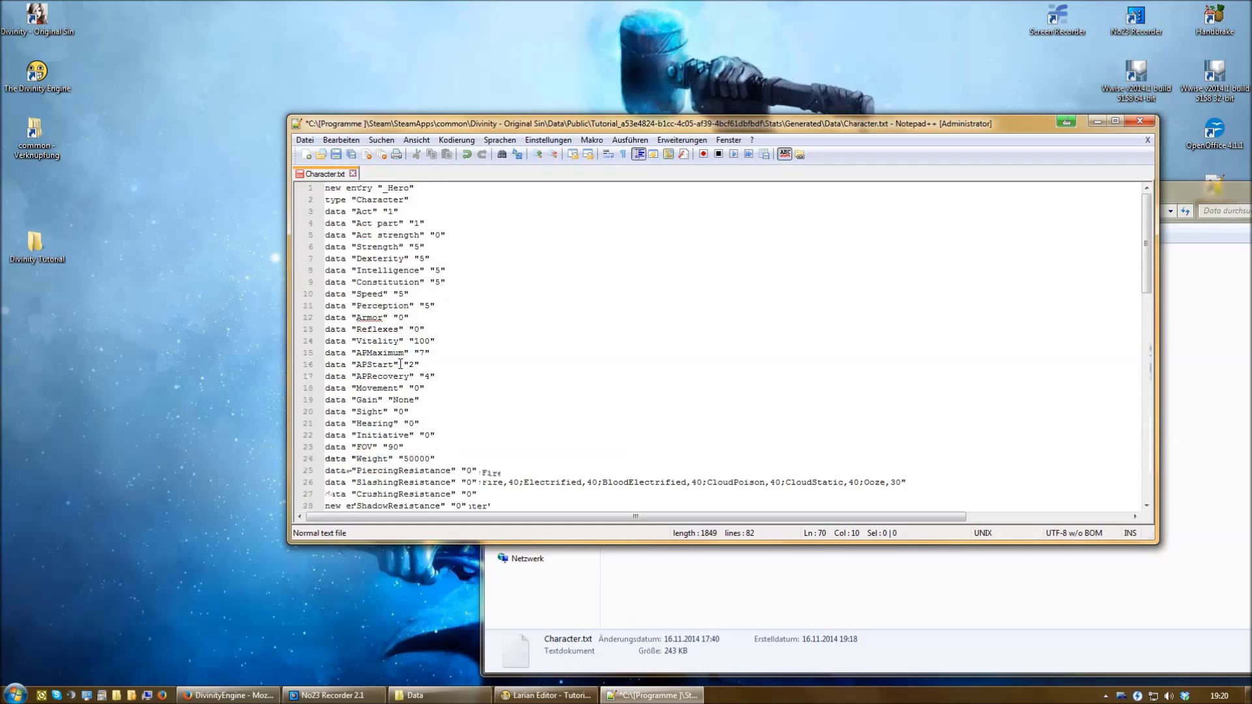
click(389, 189)
drag(409, 188, 382, 188)
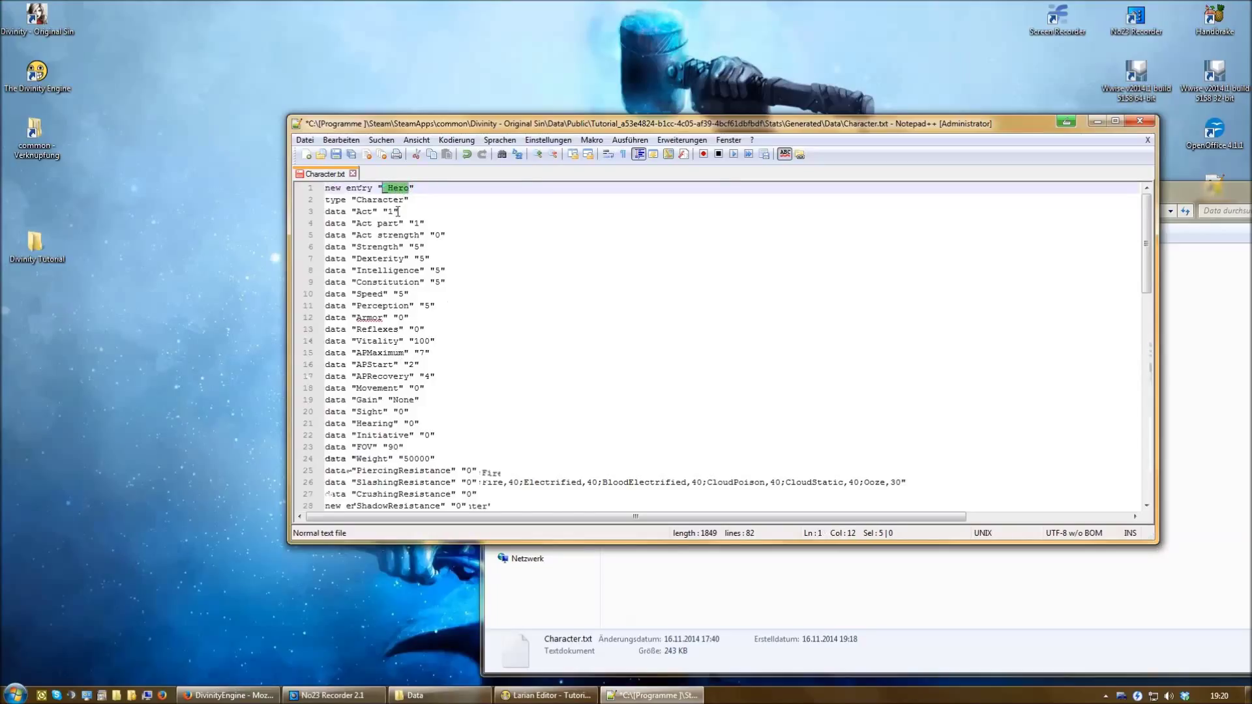
click(403, 188)
click(419, 192)
key(shift+Home)
scroll(422, 210, down, 3)
scroll(421, 210, down, 15)
click(426, 344)
click(398, 376)
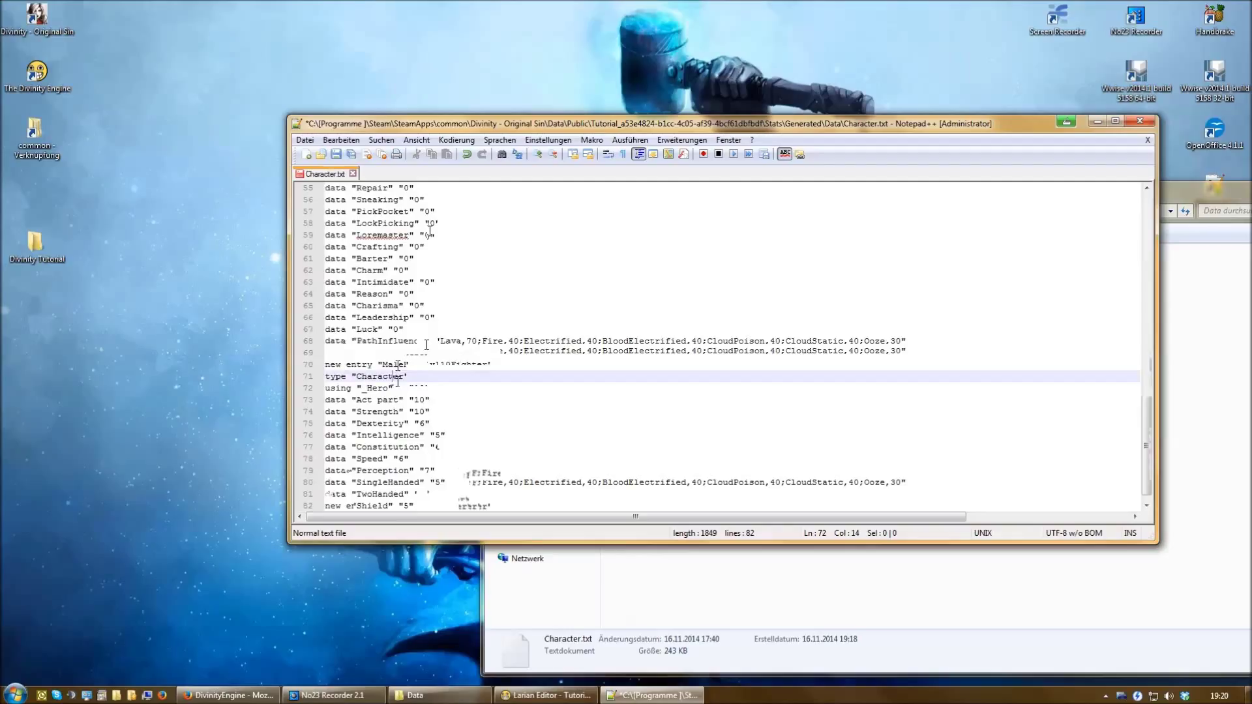
key(shift+Home)
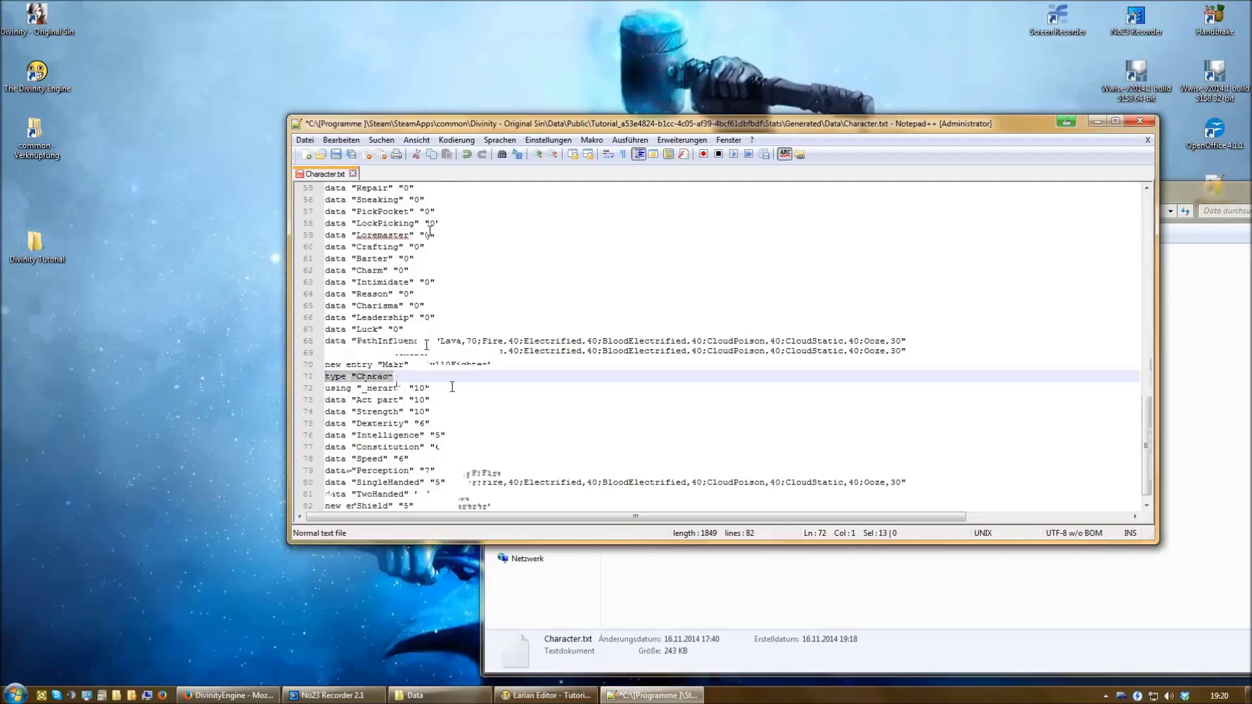
Step: Rename the MaleHeroLvl10Fighter entry to Tutorial_NPC
scroll(451, 387, down, 1)
drag(383, 353, 491, 353)
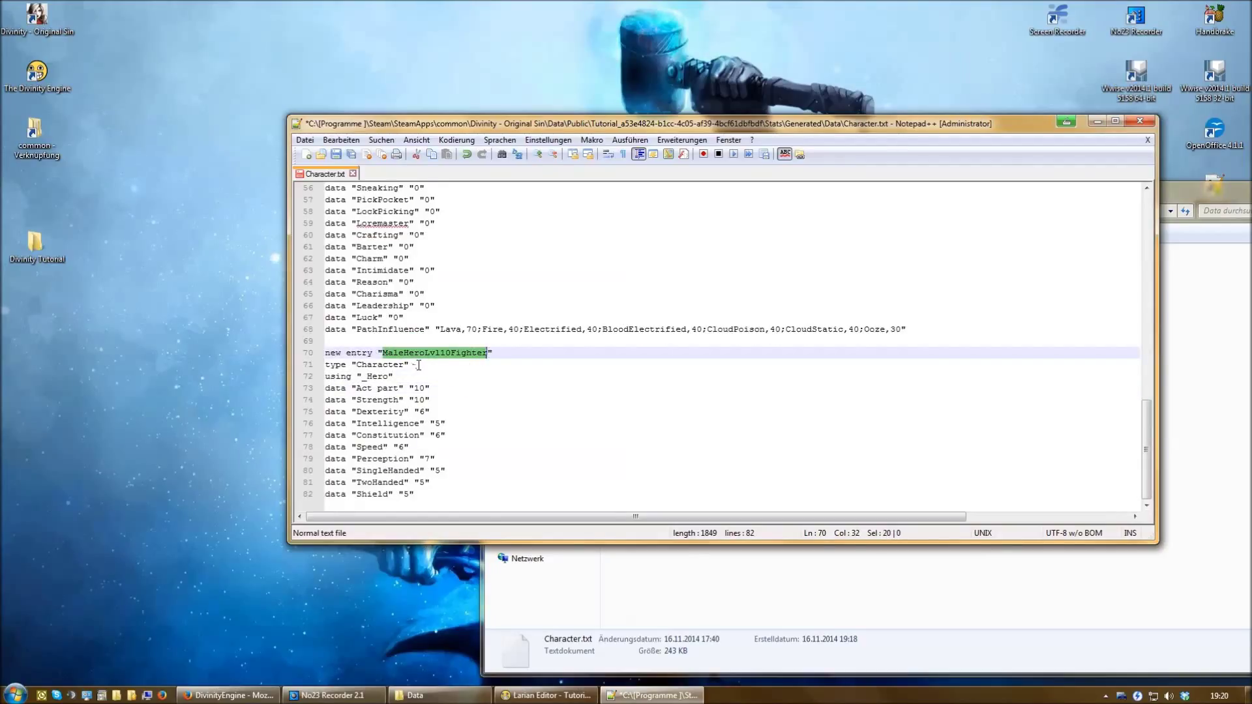
text(Tu)
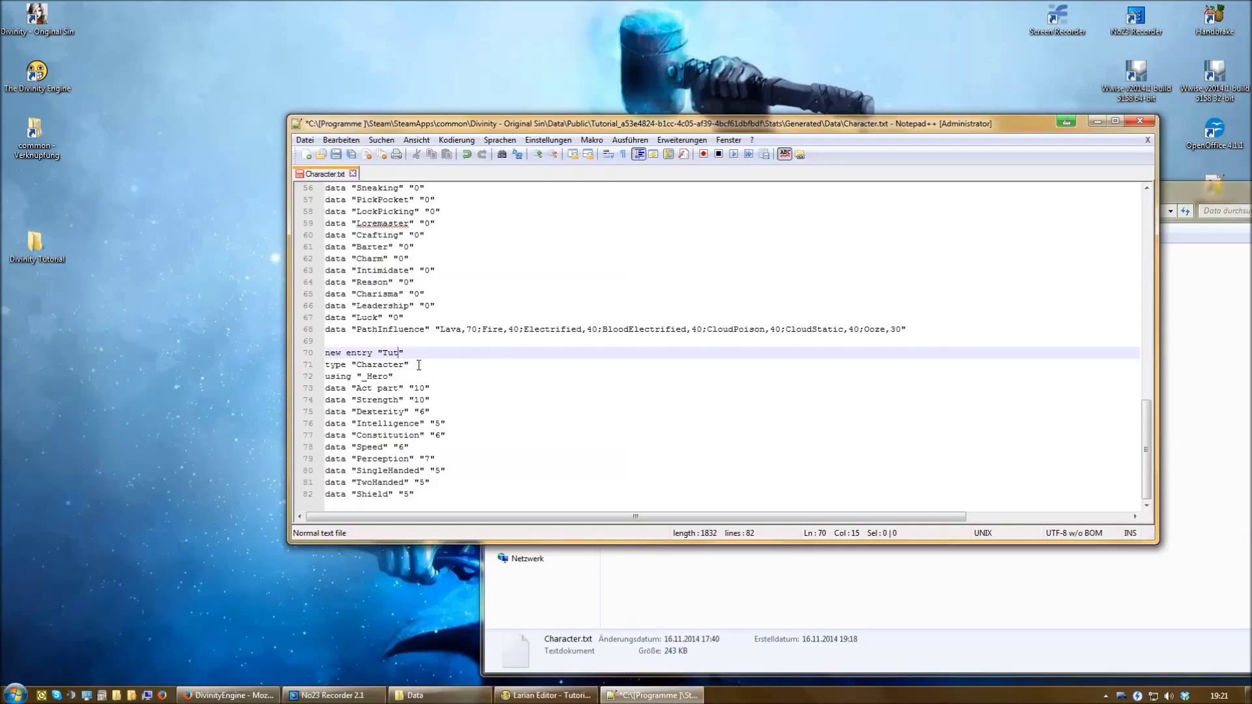
text(torial_NPC)
Step: Set the Tutorial_NPC entry's Act part to 20, Strength to 15 and Dexterity to 10, and save Character.txt
double_click(419, 388)
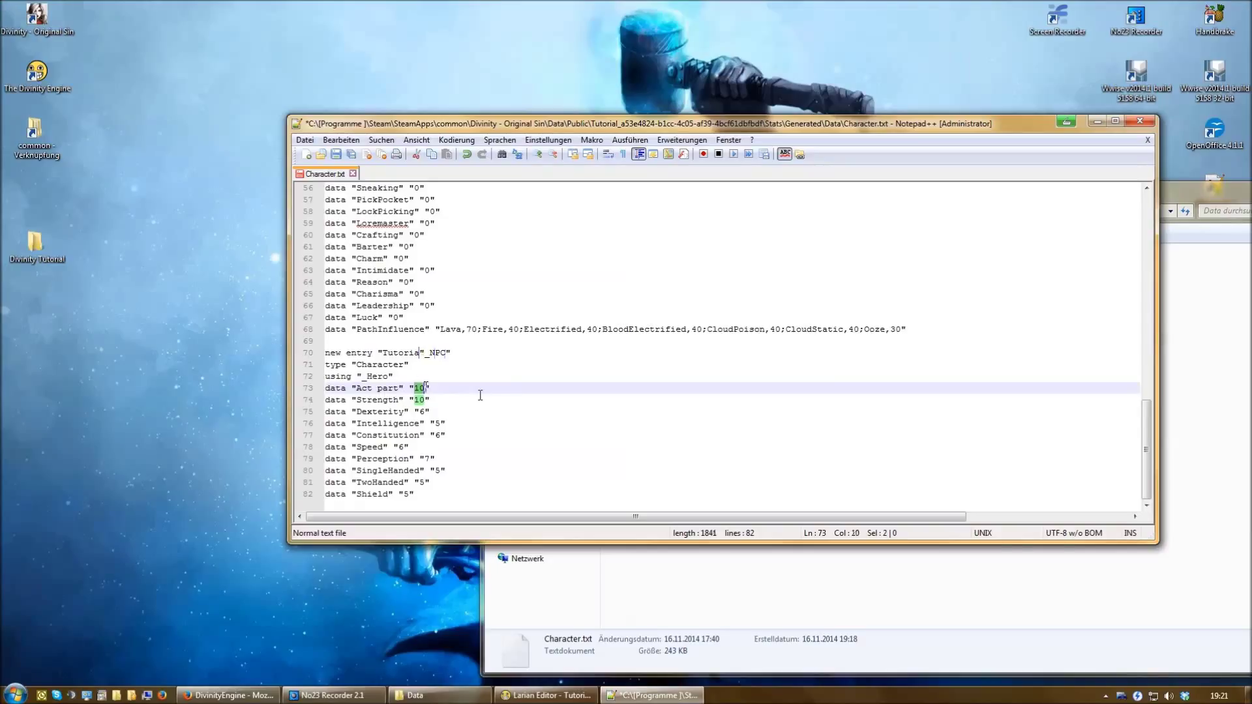
text(20)
drag(420, 400, 426, 400)
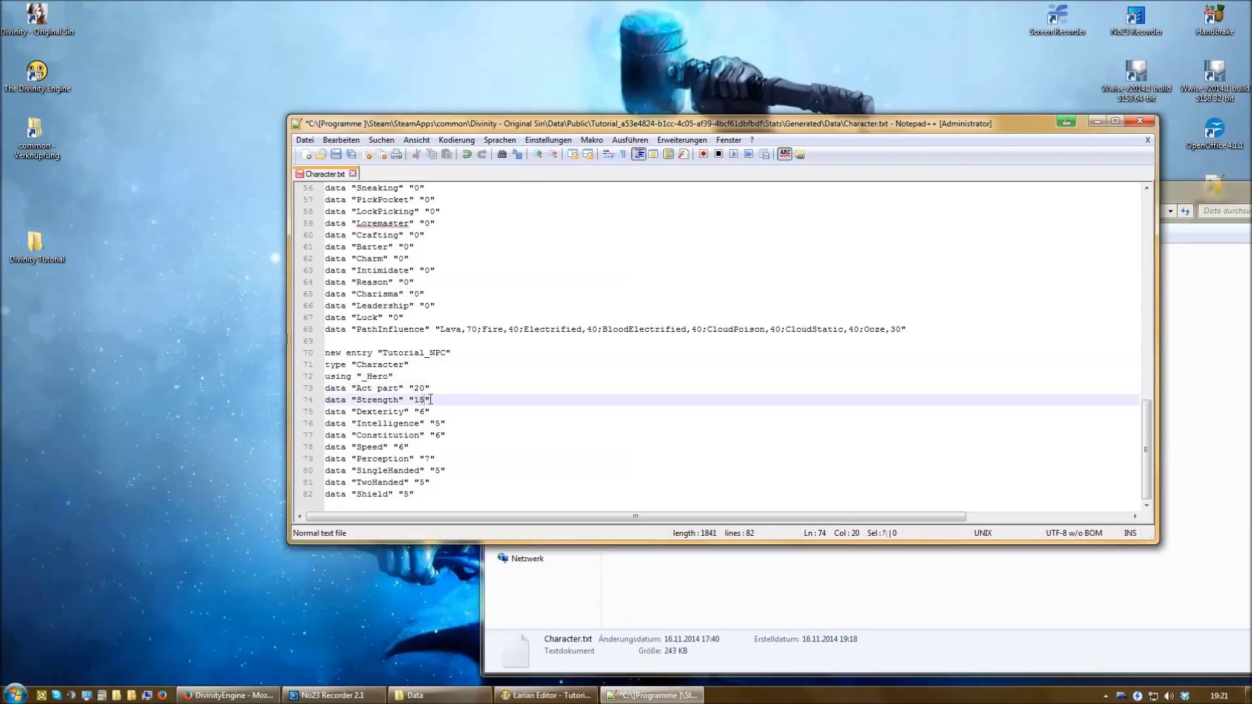
drag(428, 411, 420, 411)
text(10)
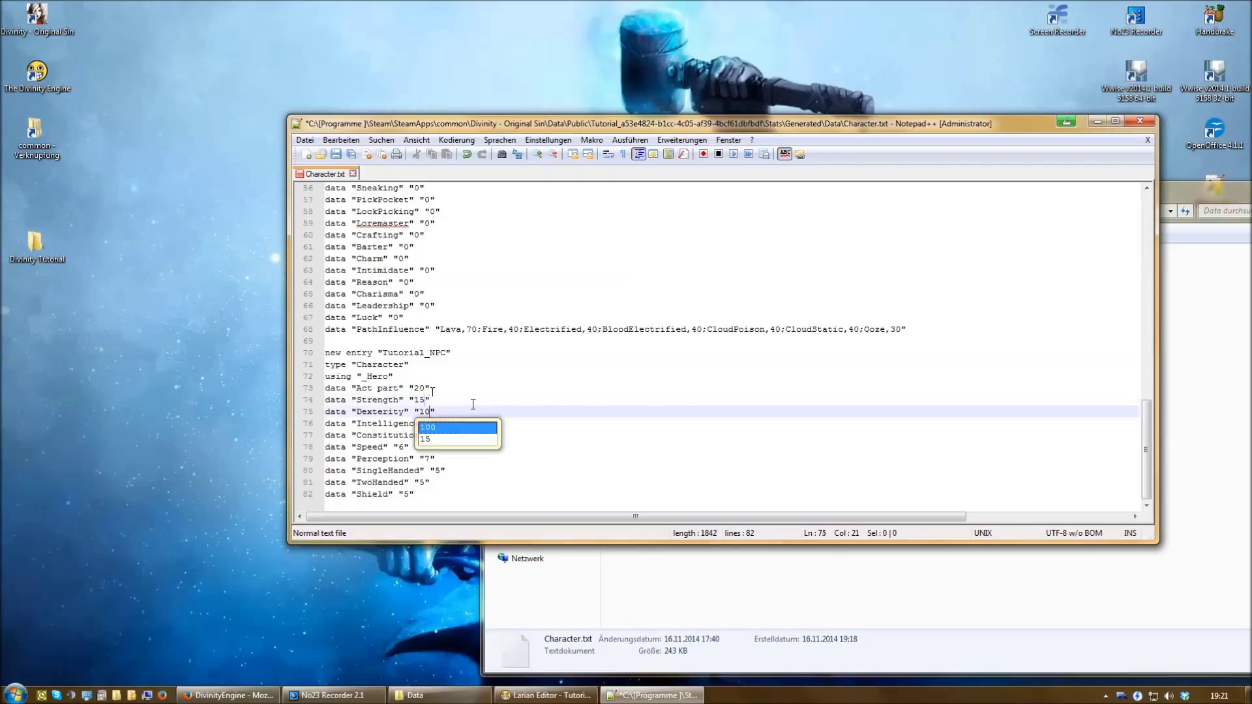
click(433, 400)
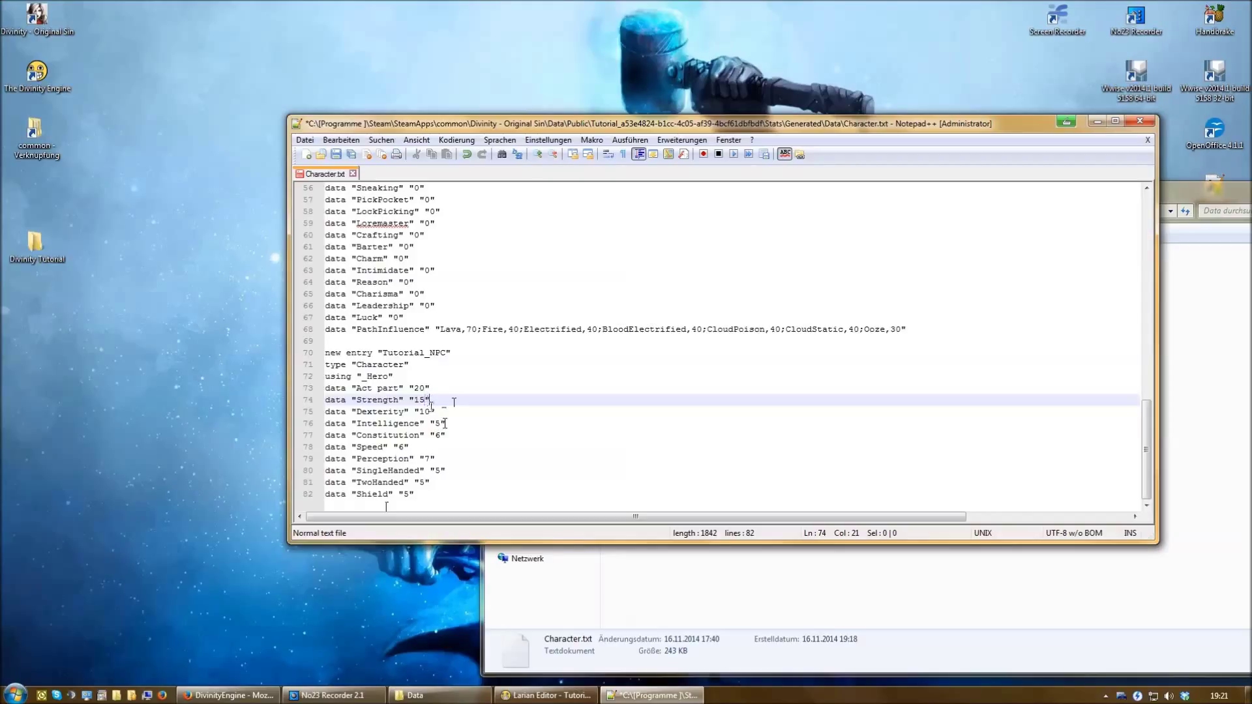
click(335, 154)
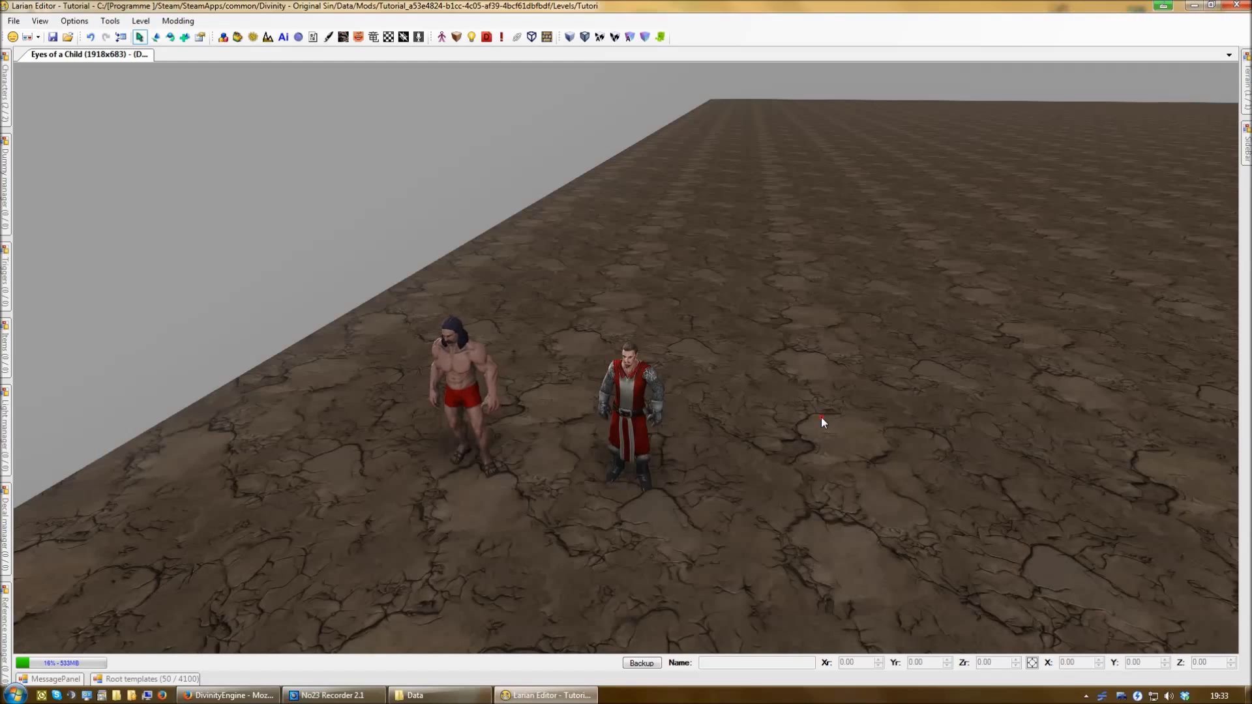
click(821, 423)
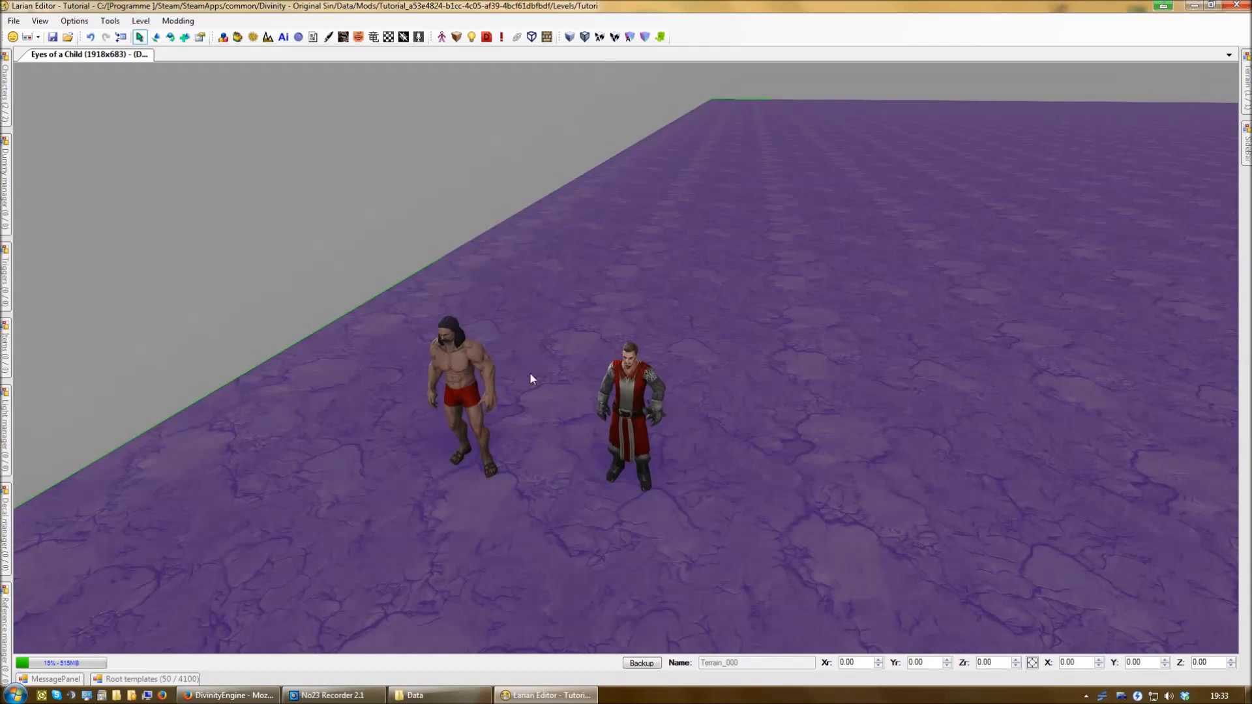
click(409, 245)
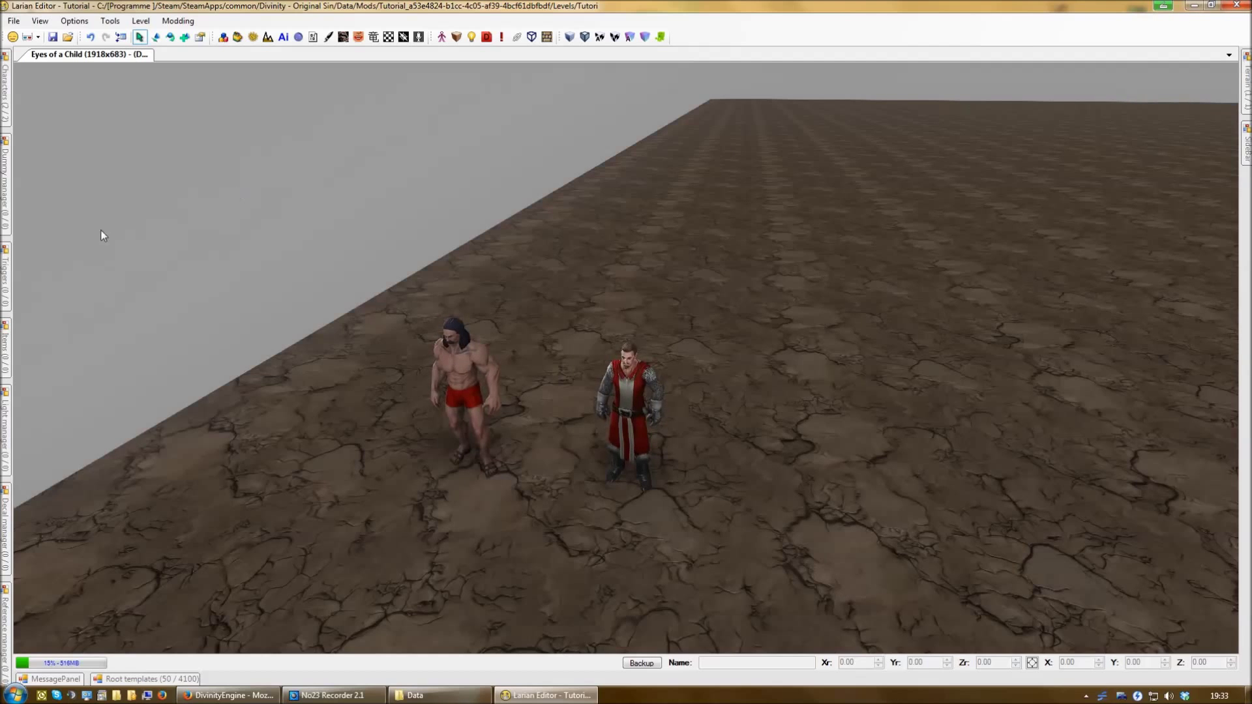
right_drag(598, 466, 562, 503)
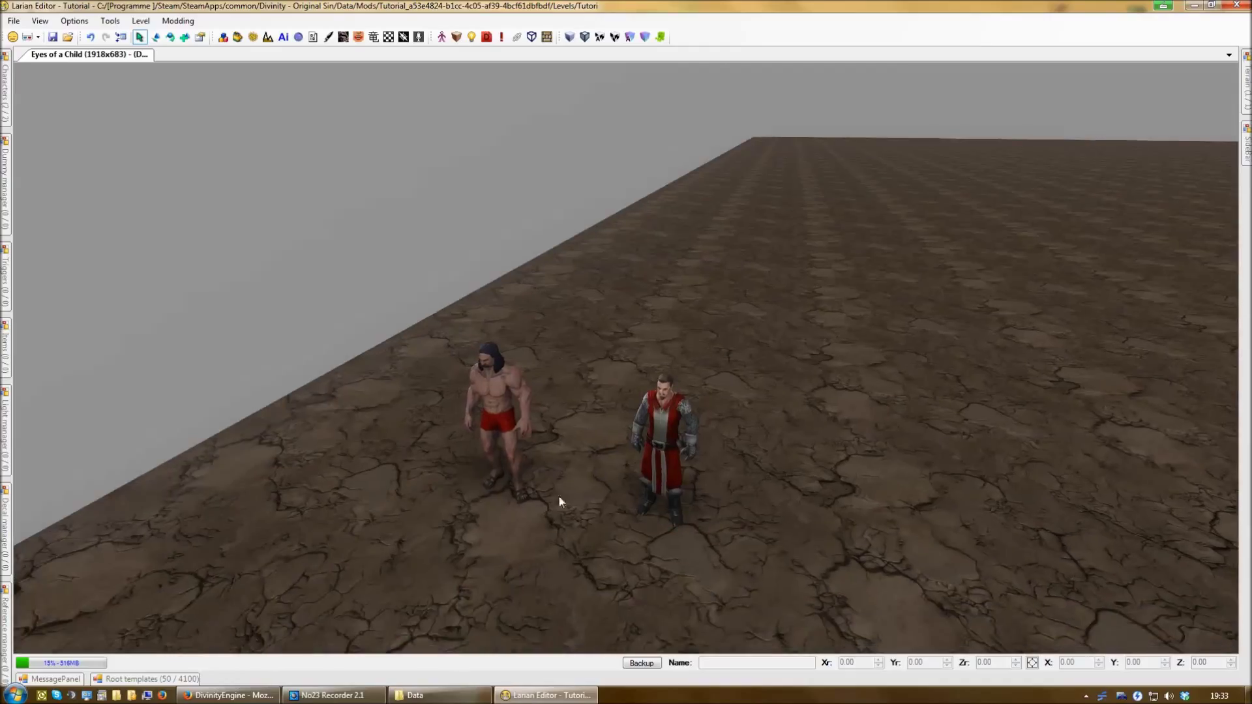
Step: Filter the root templates to characters only, search for npc_m and list the matches from the All folder
click(152, 679)
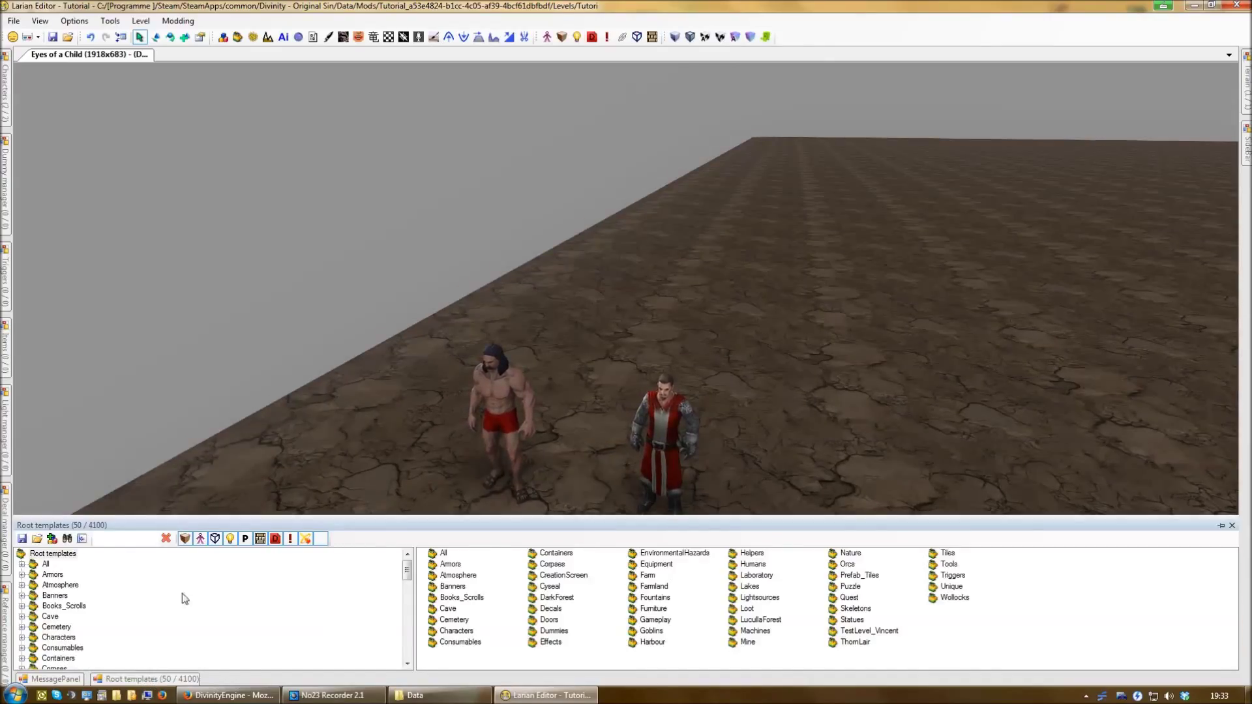
click(45, 565)
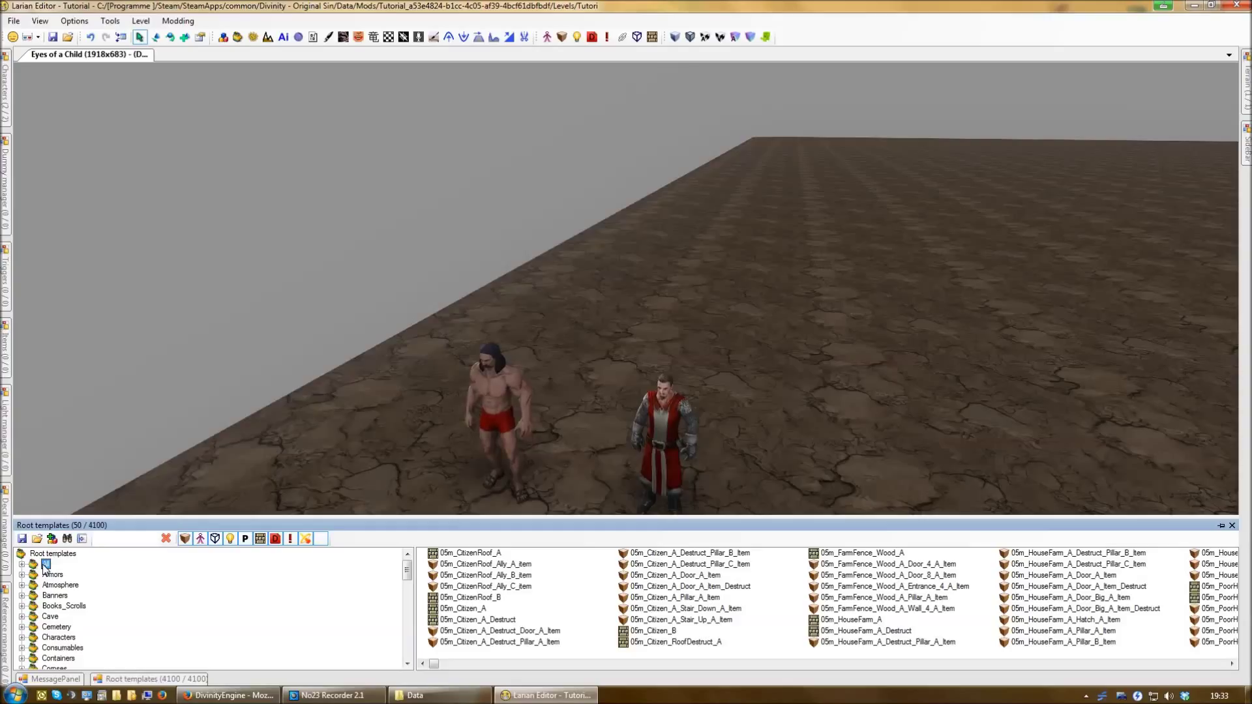
click(52, 553)
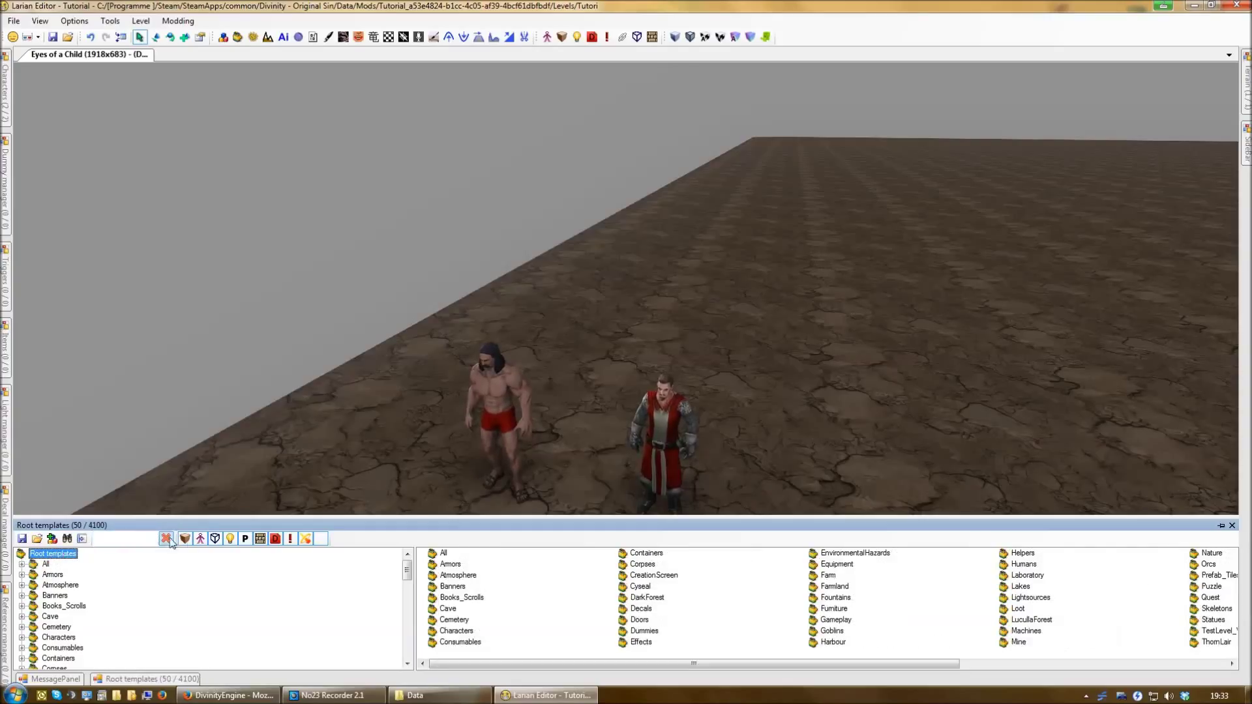
click(201, 539)
click(131, 539)
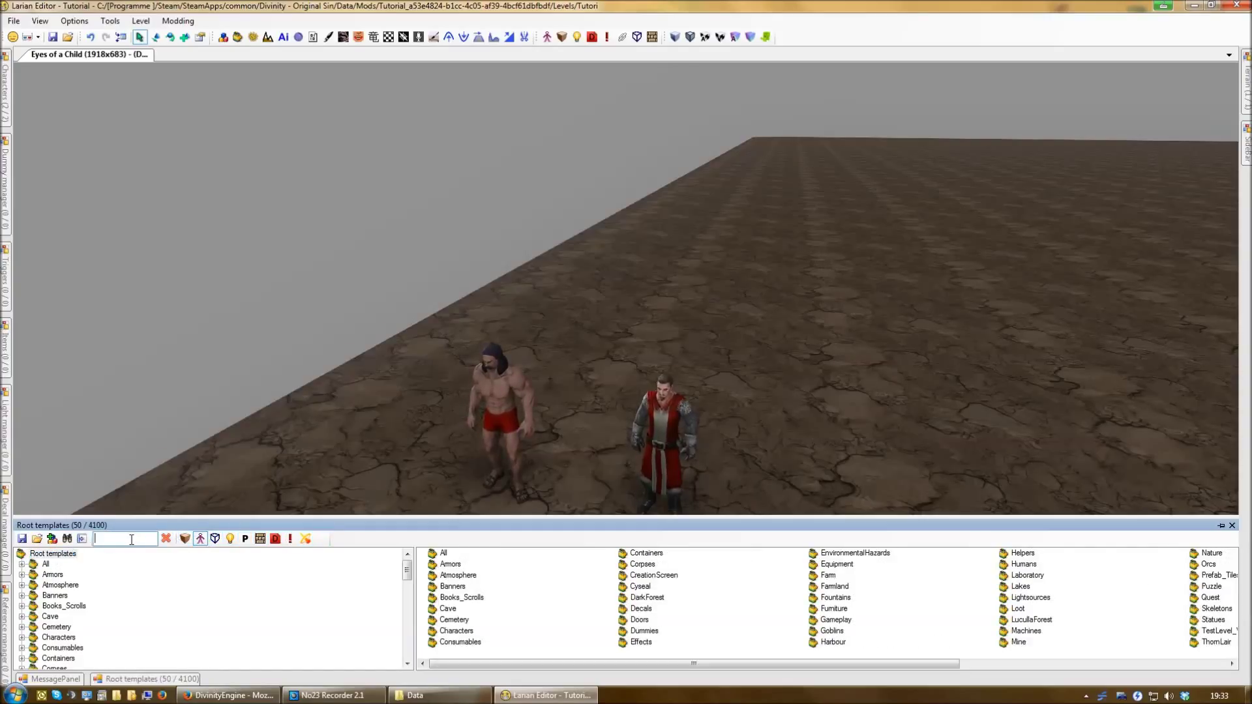
text(npc_m)
click(46, 564)
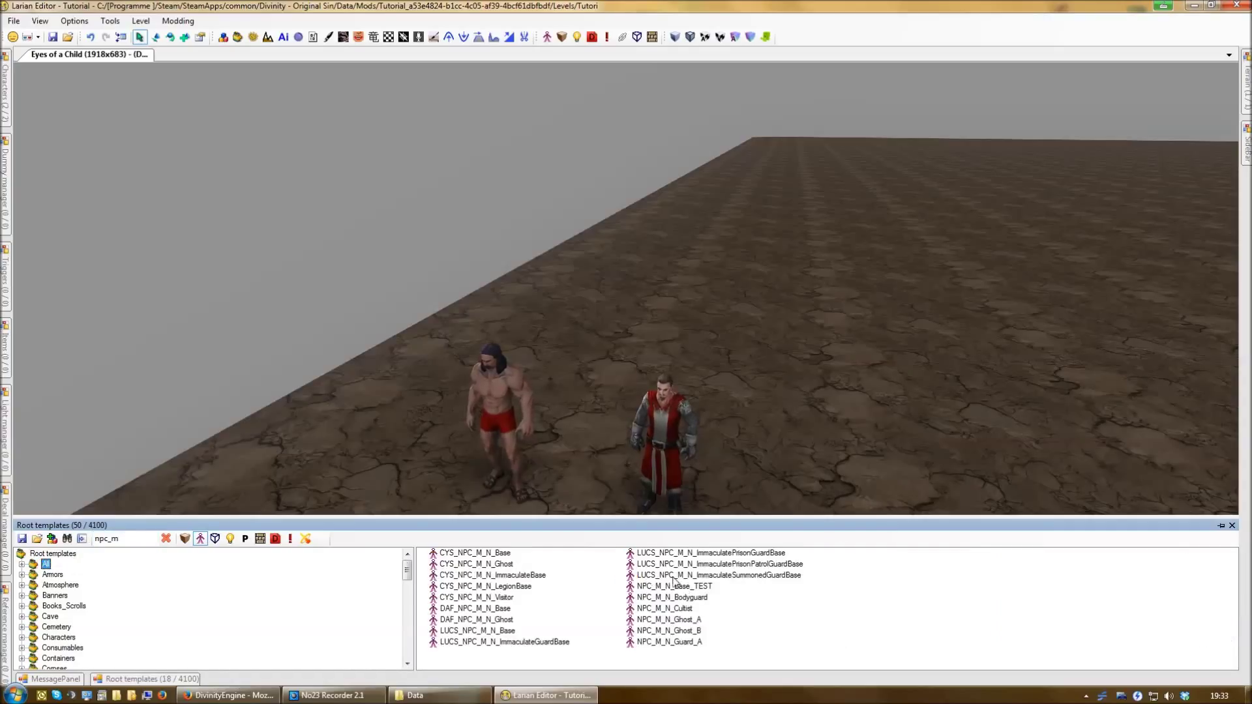
Step: Start creating a new character root template based on CYS_NPC_M_N_LegionBase
click(525, 586)
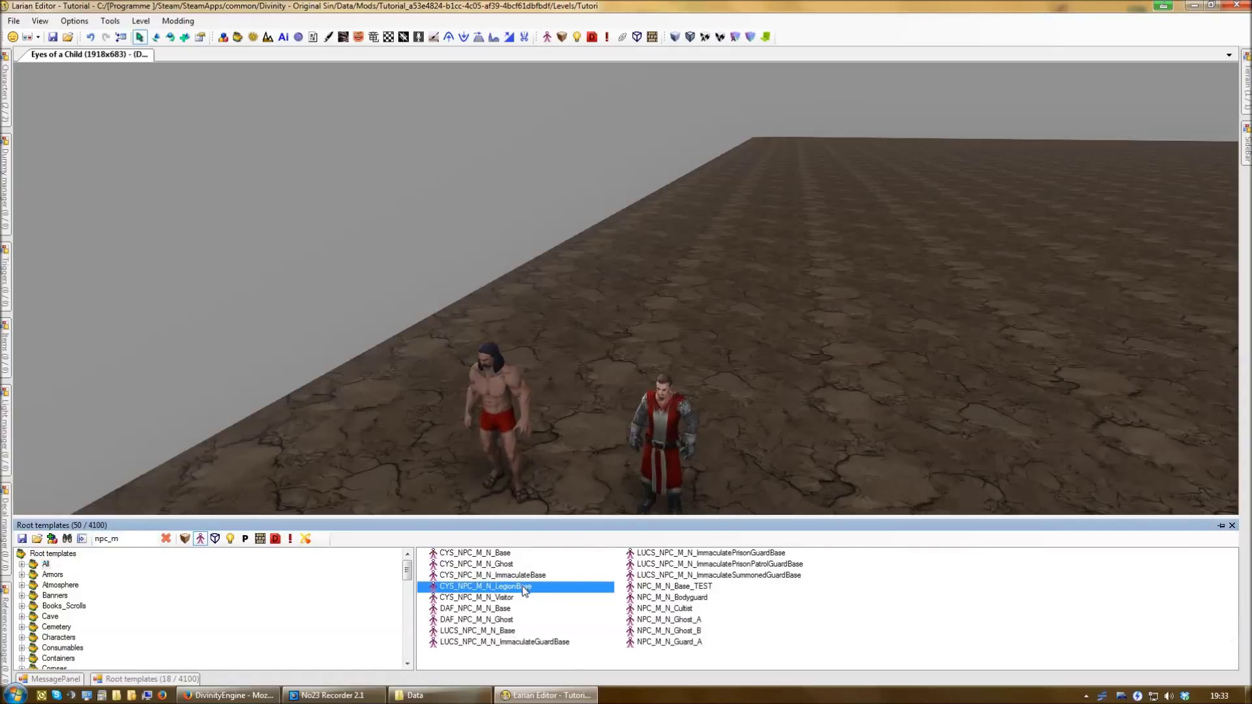
right_click(523, 589)
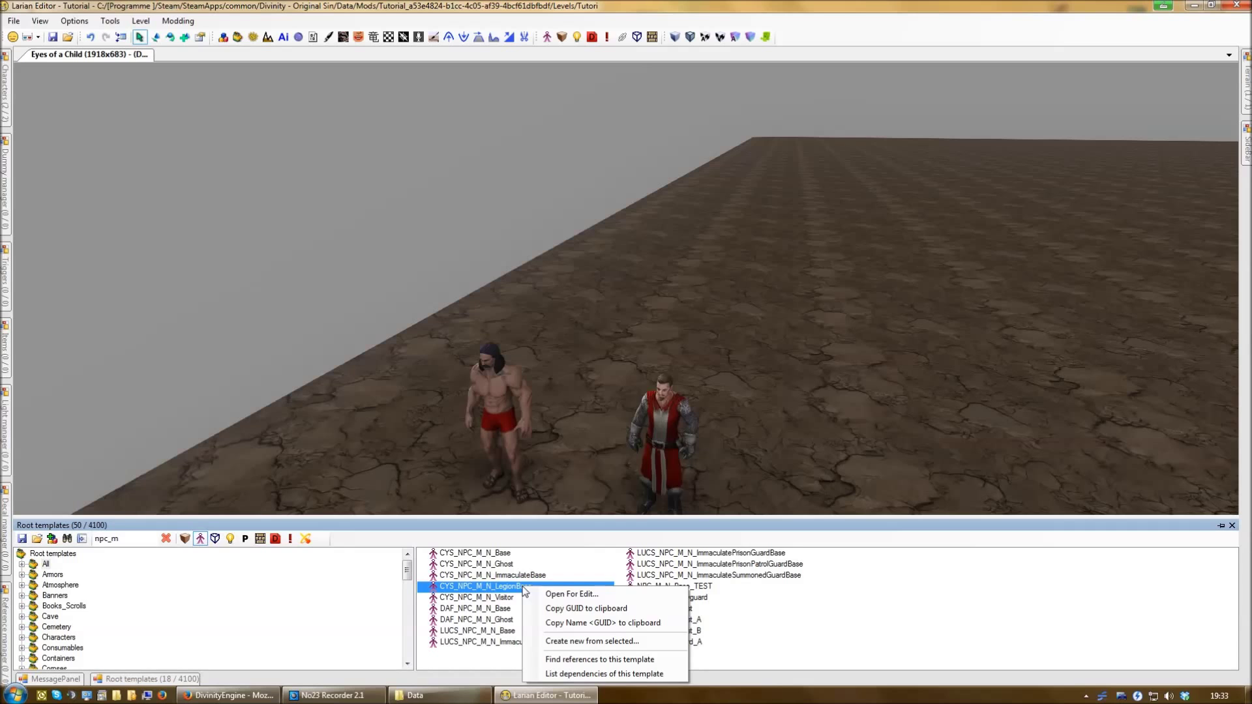
click(596, 642)
drag(421, 139, 884, 99)
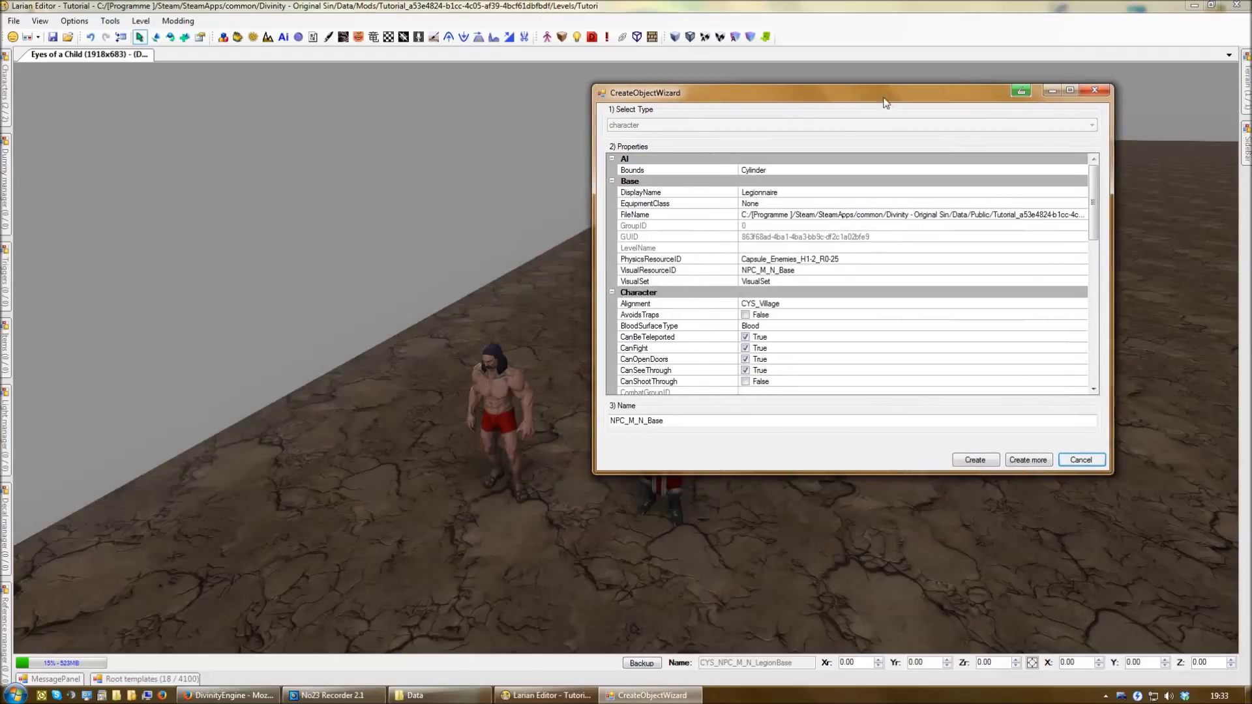
Step: Point the new template's FileName to npcs.lsb in the Tutorial module's RootTemplates folder under Data/Public
click(1027, 215)
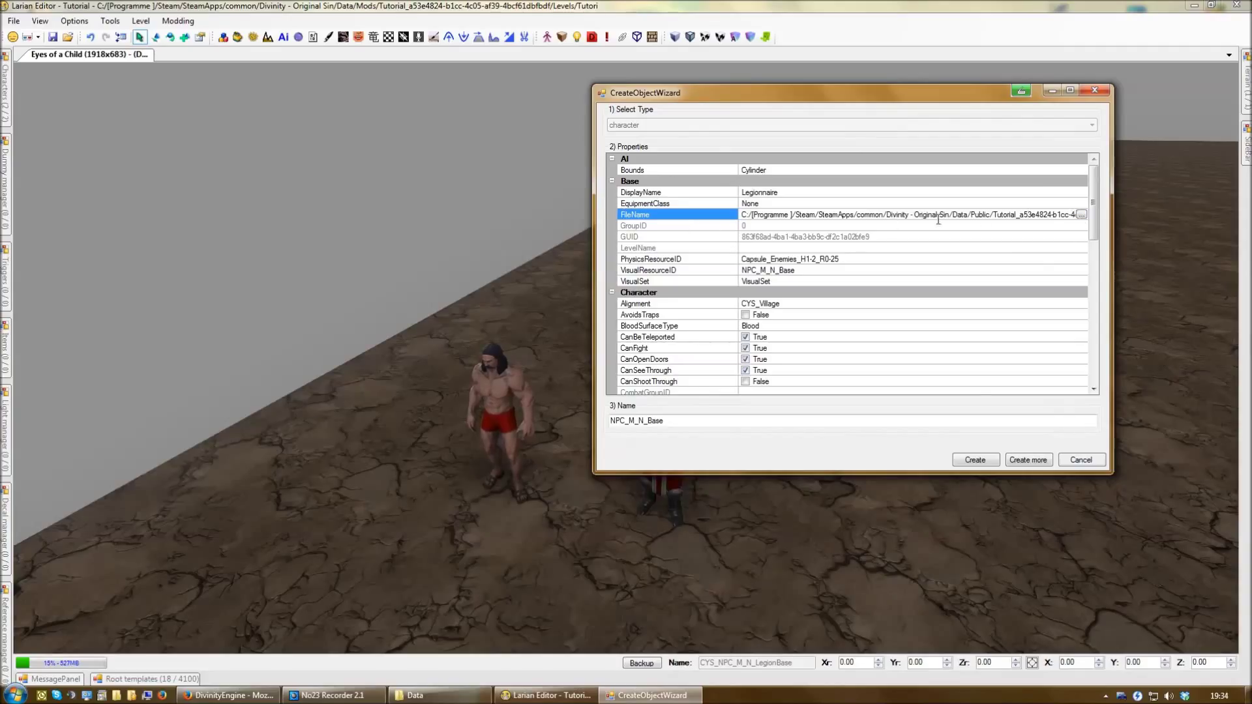
click(1082, 216)
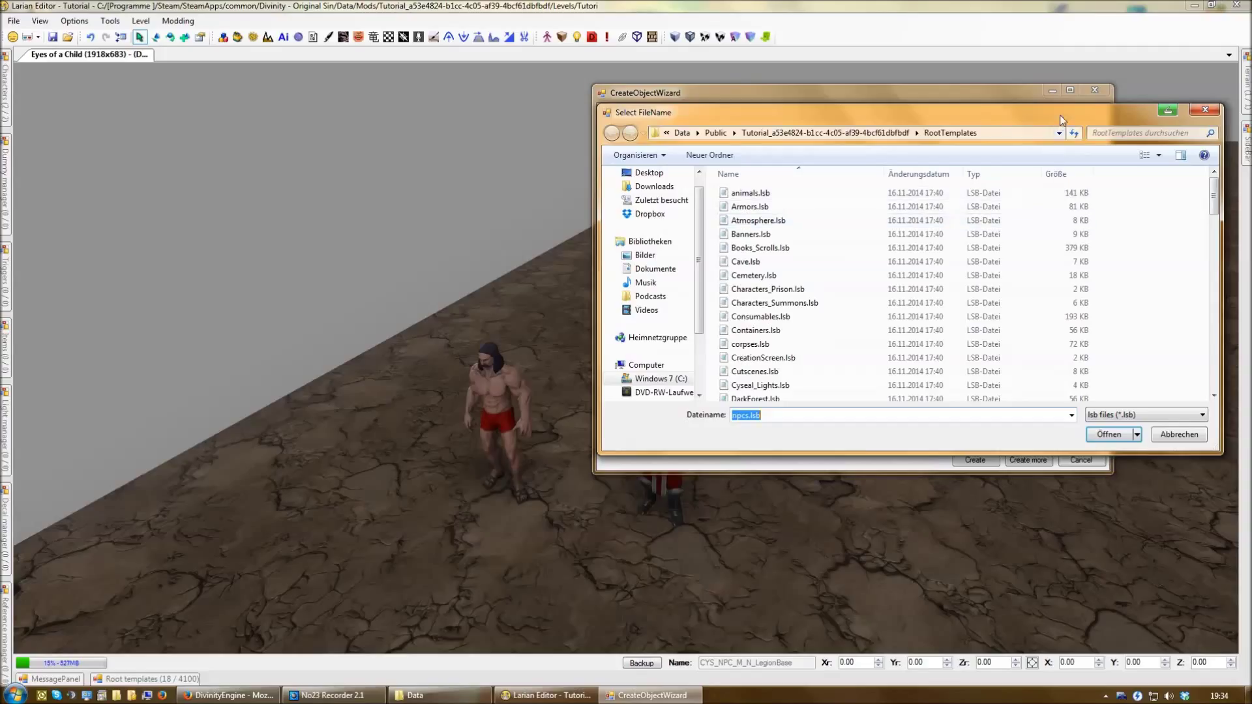
drag(1060, 115, 1056, 209)
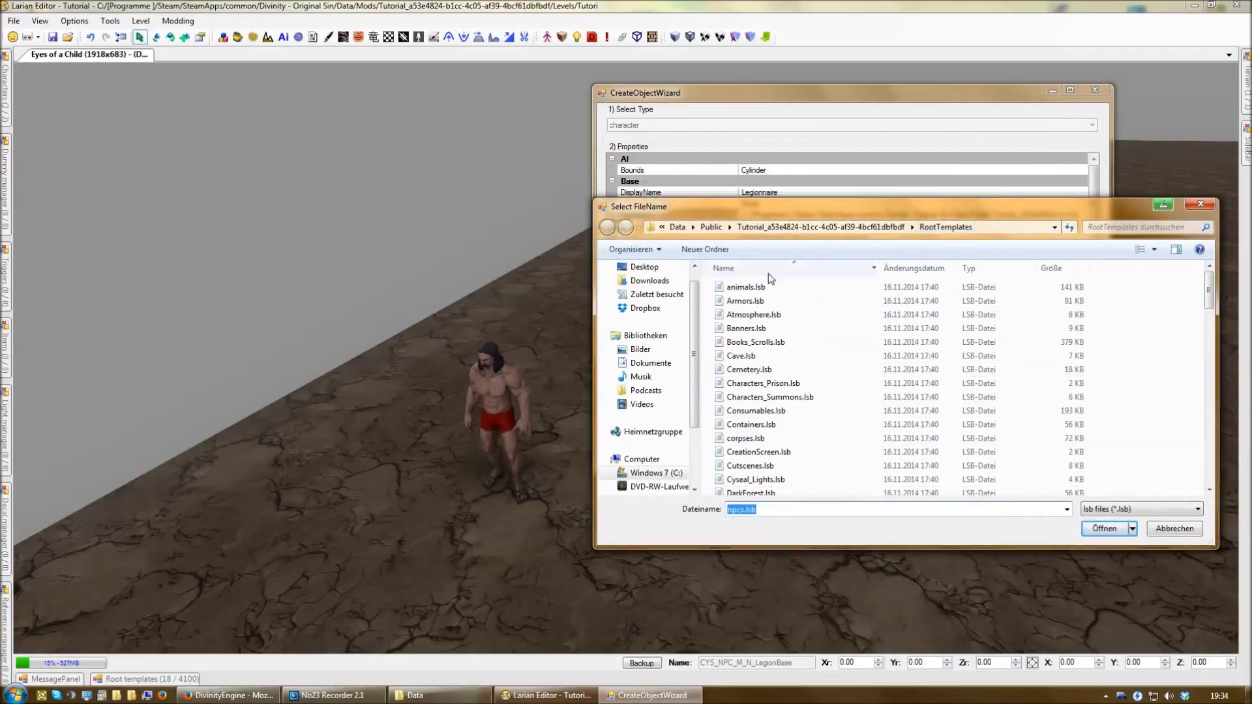
click(678, 227)
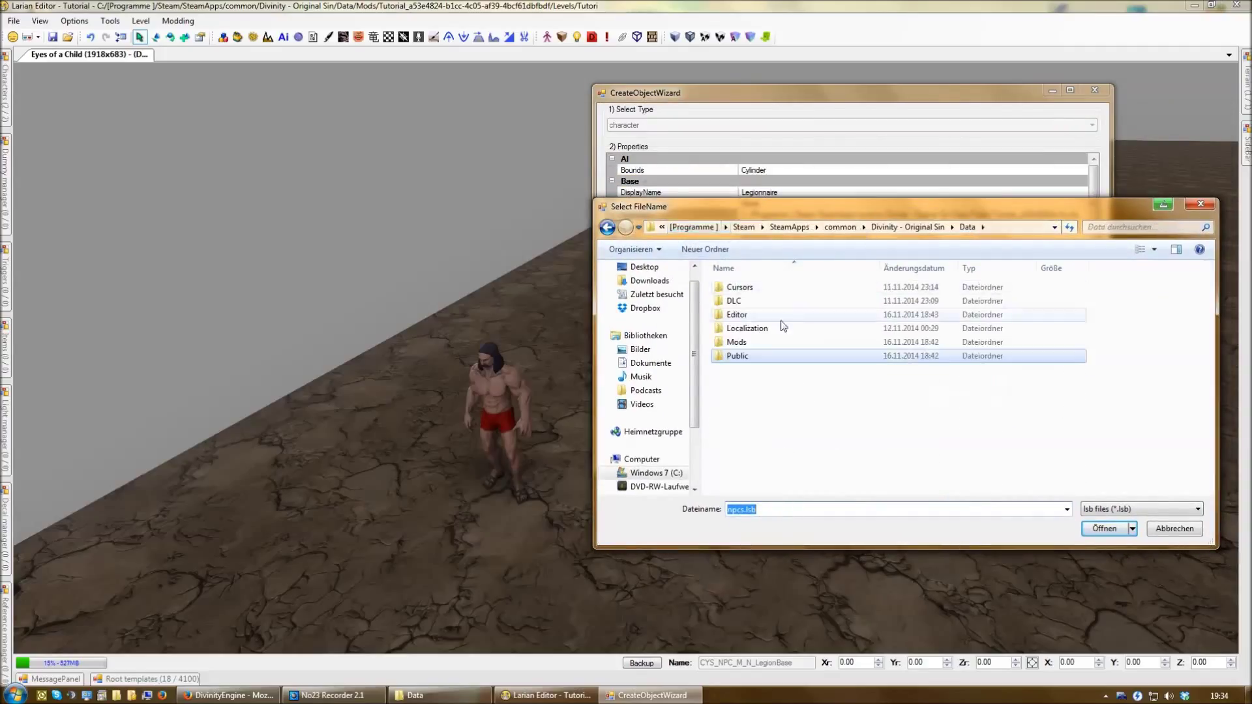
double_click(739, 356)
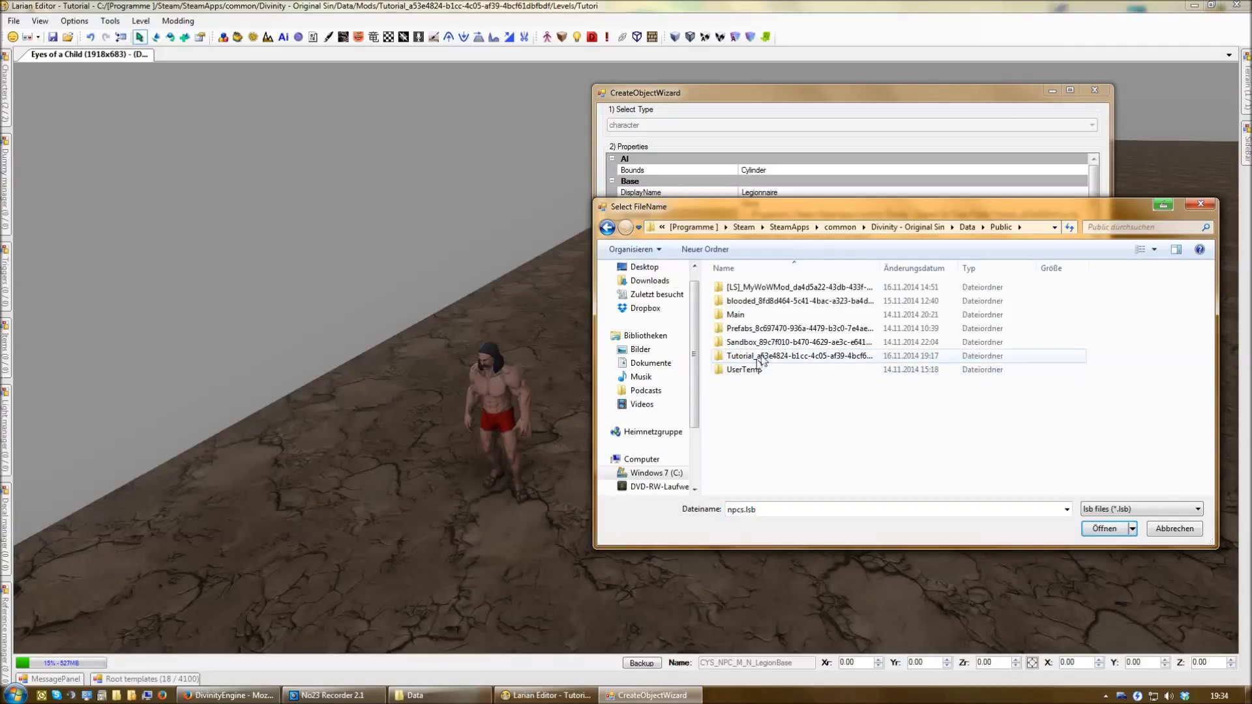
double_click(759, 357)
double_click(740, 301)
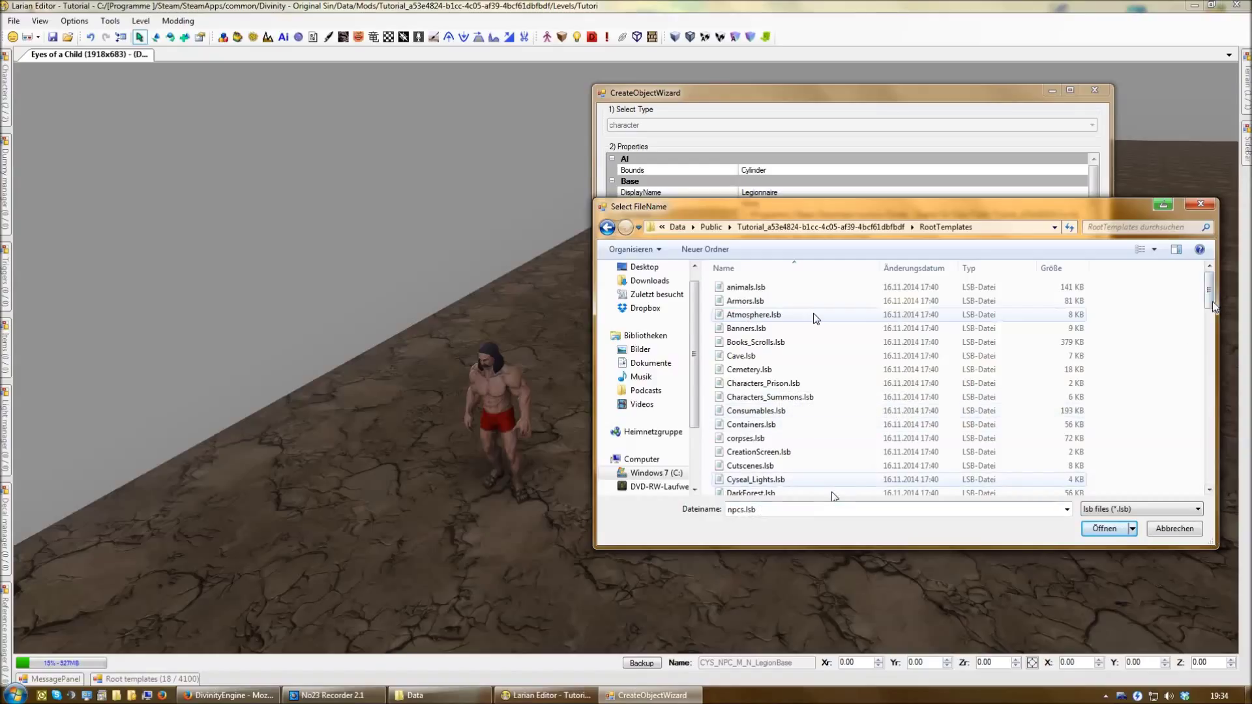
click(840, 423)
key(n)
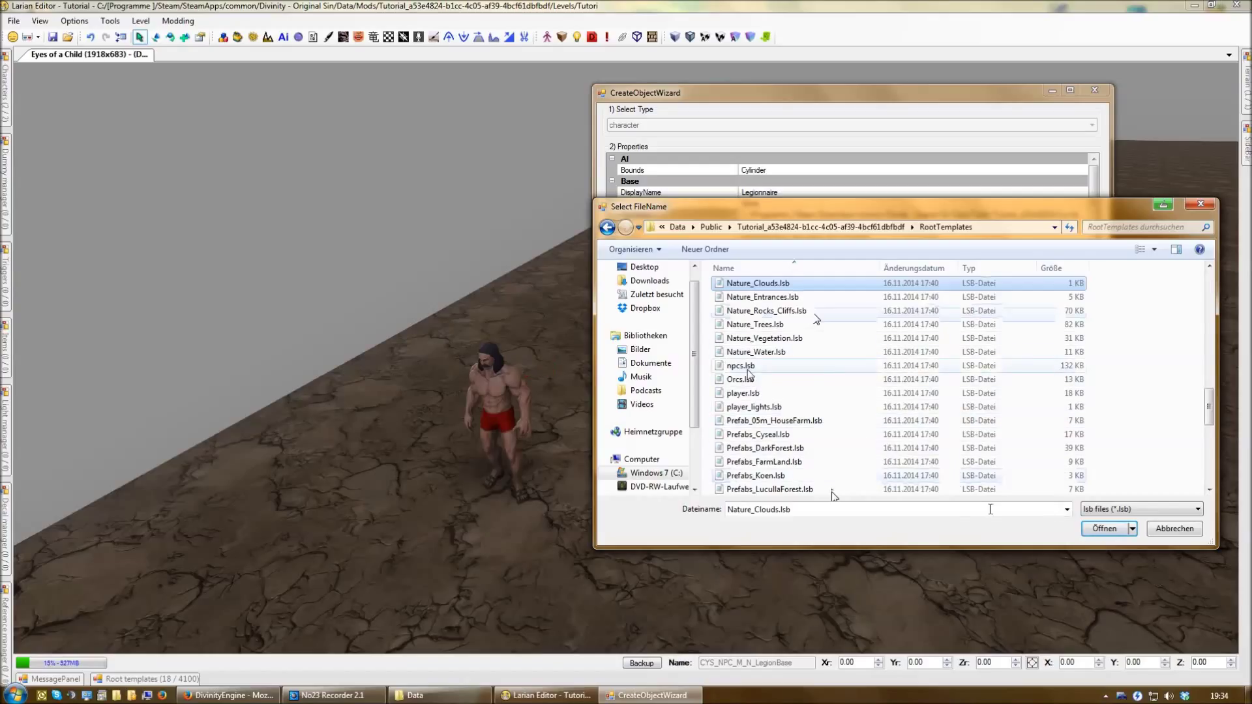
click(1109, 530)
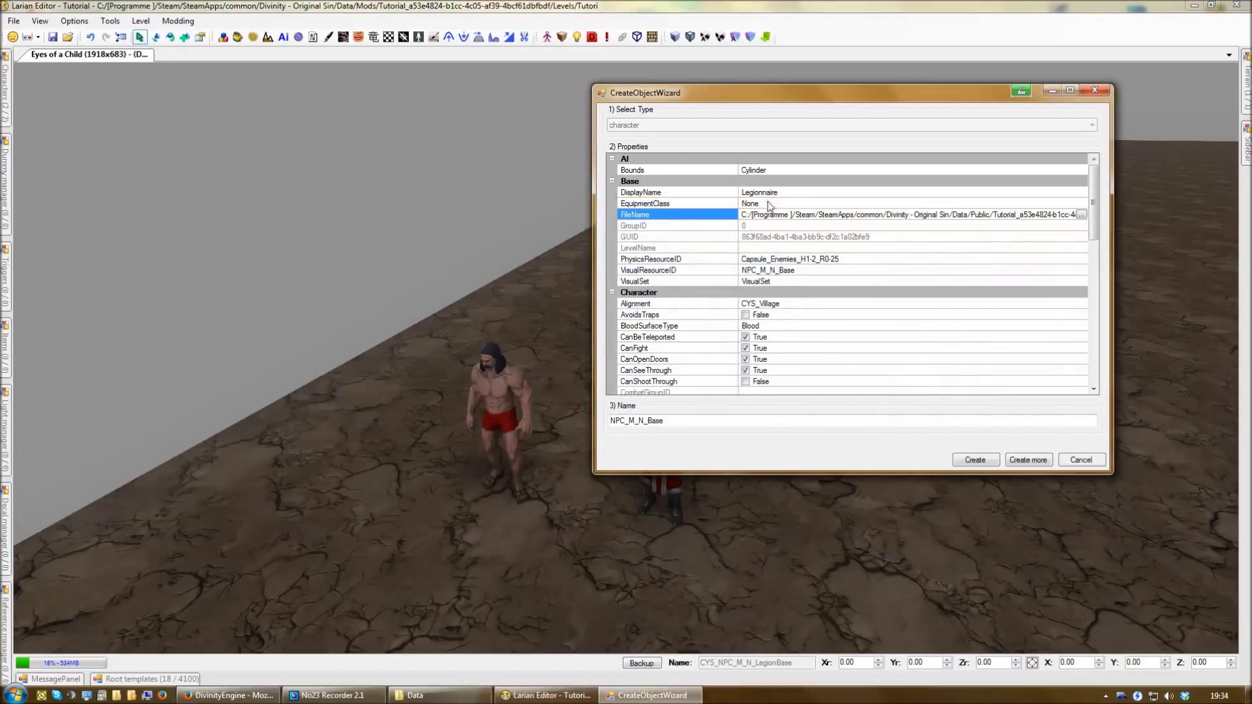
Step: Set the new template's DisplayName to Tutorial NPC
click(797, 195)
double_click(791, 193)
text(Tutorial NPC)
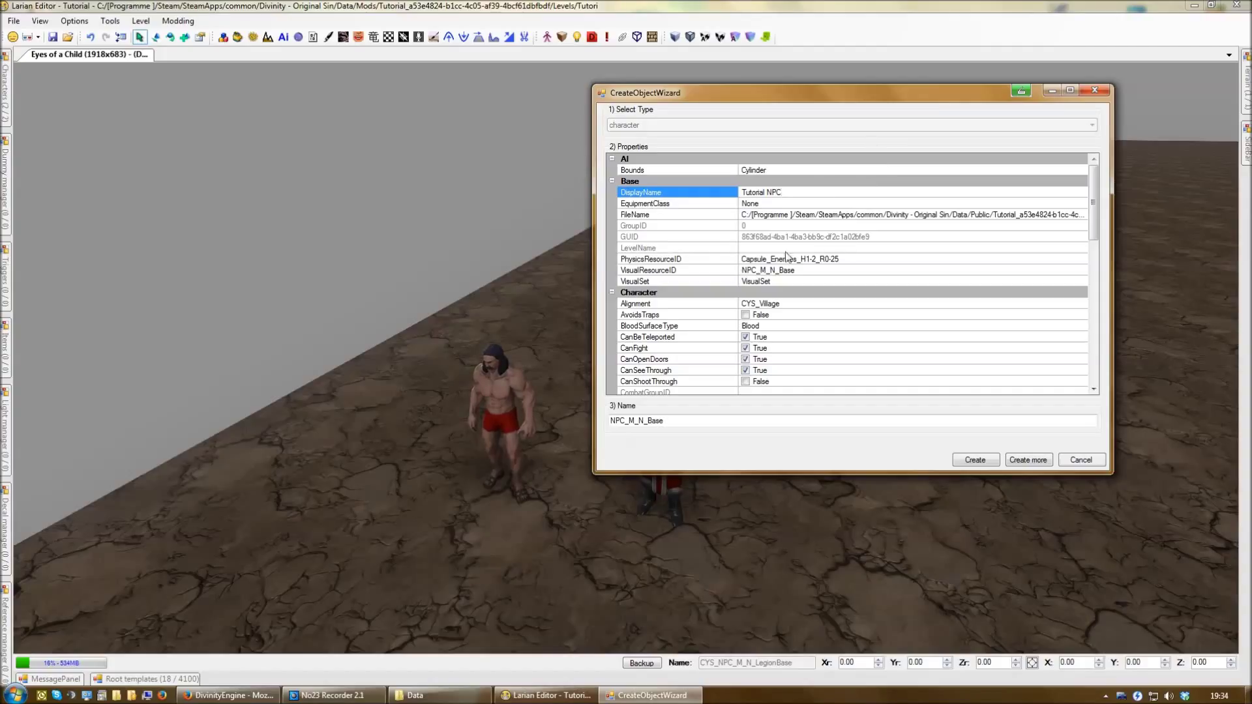
Step: Check the physics and visual resources assigned to the new template
click(769, 260)
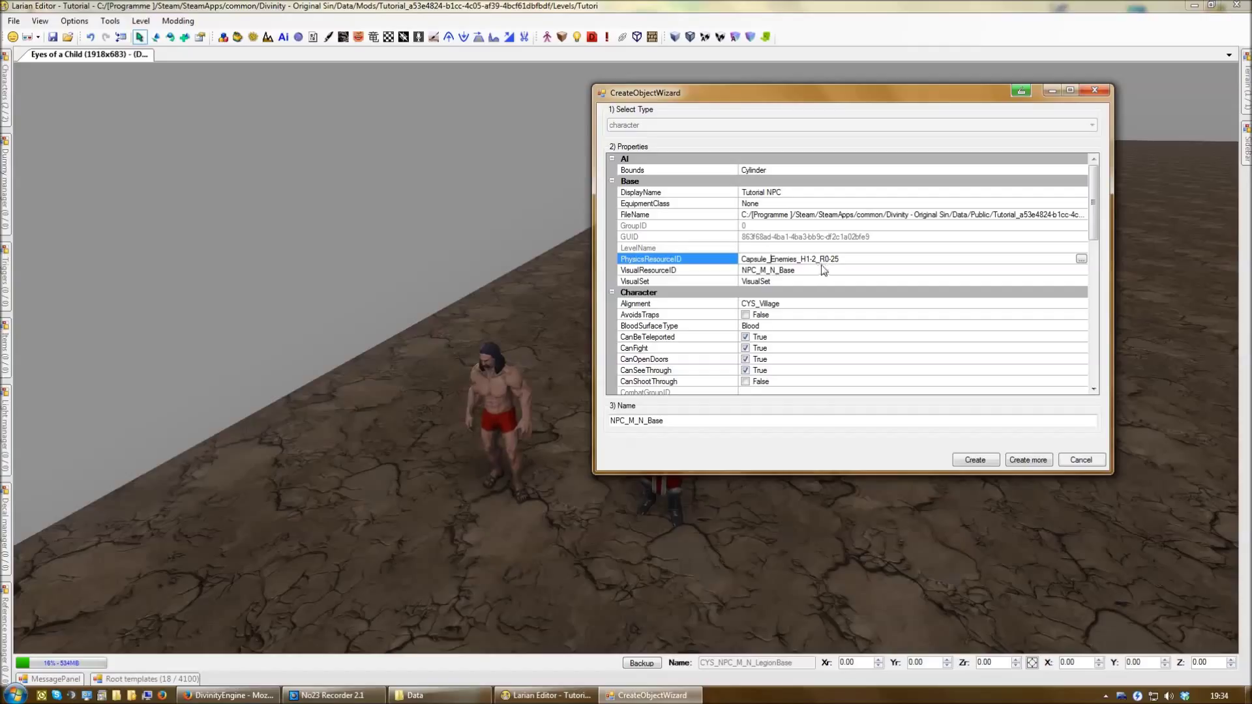
click(1081, 259)
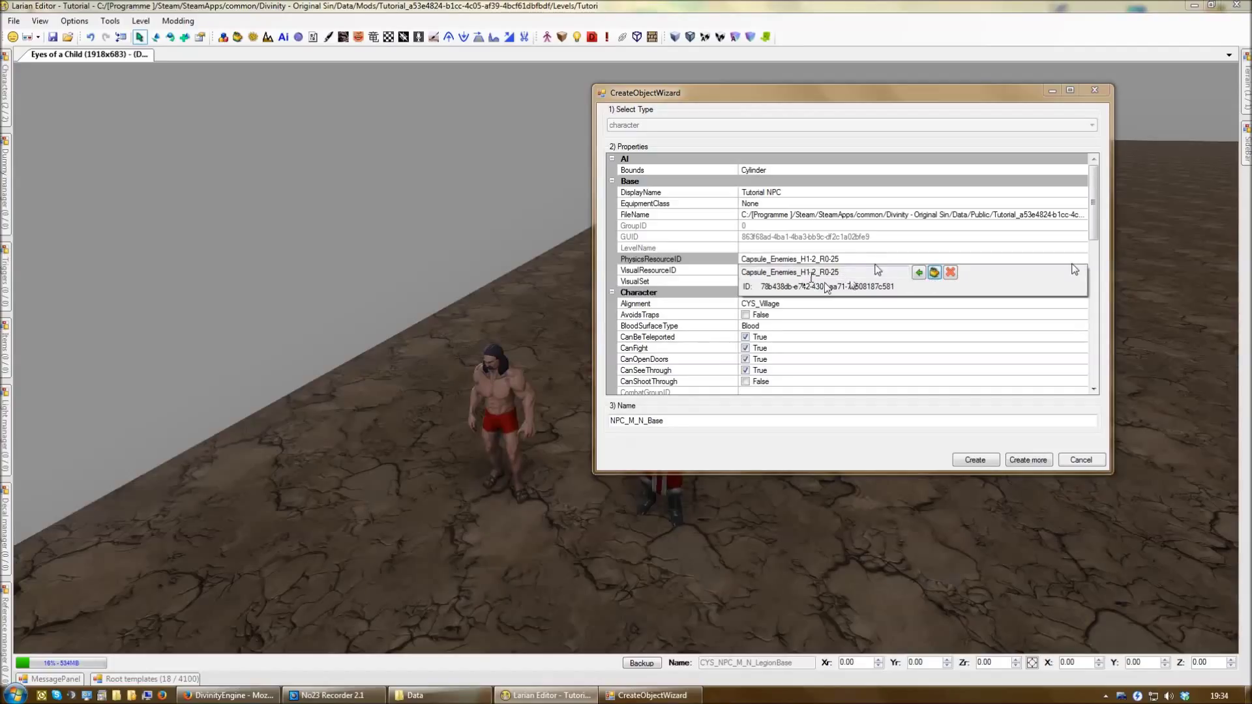
click(849, 261)
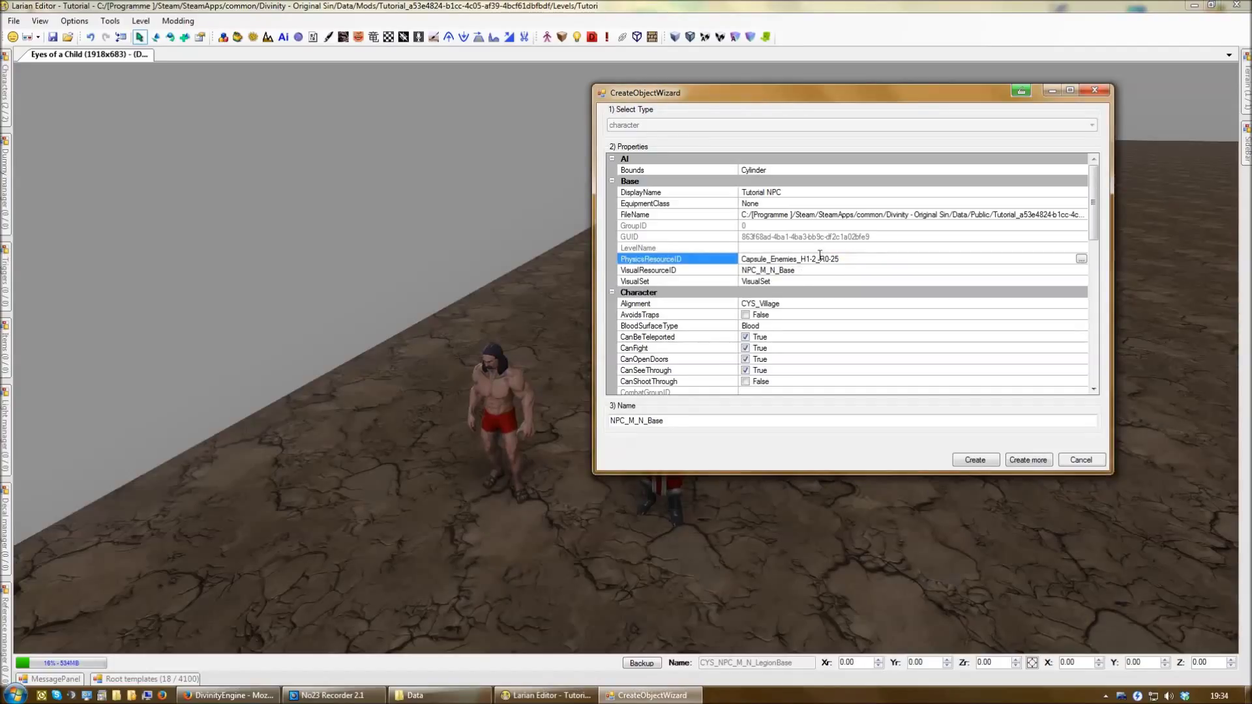
click(801, 270)
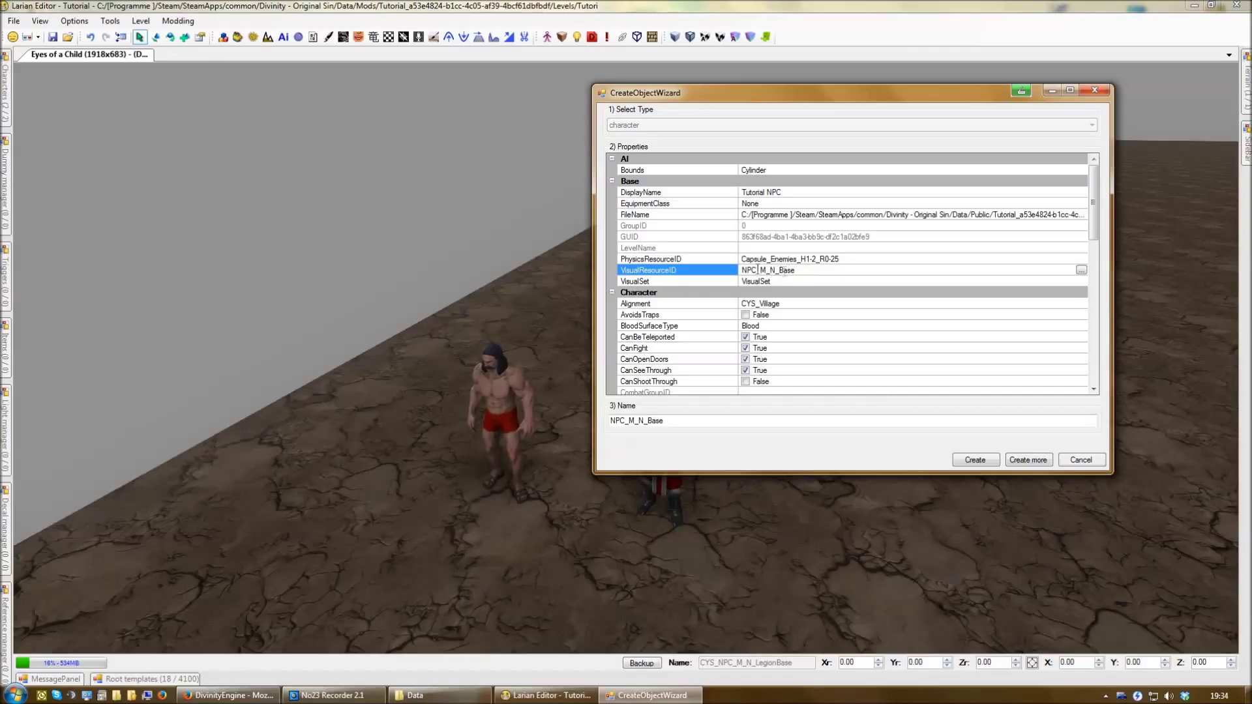
Step: Open the template's VisualSet for editing, look through the head and body lists, and bring up the Visual 3 list of arms
click(769, 281)
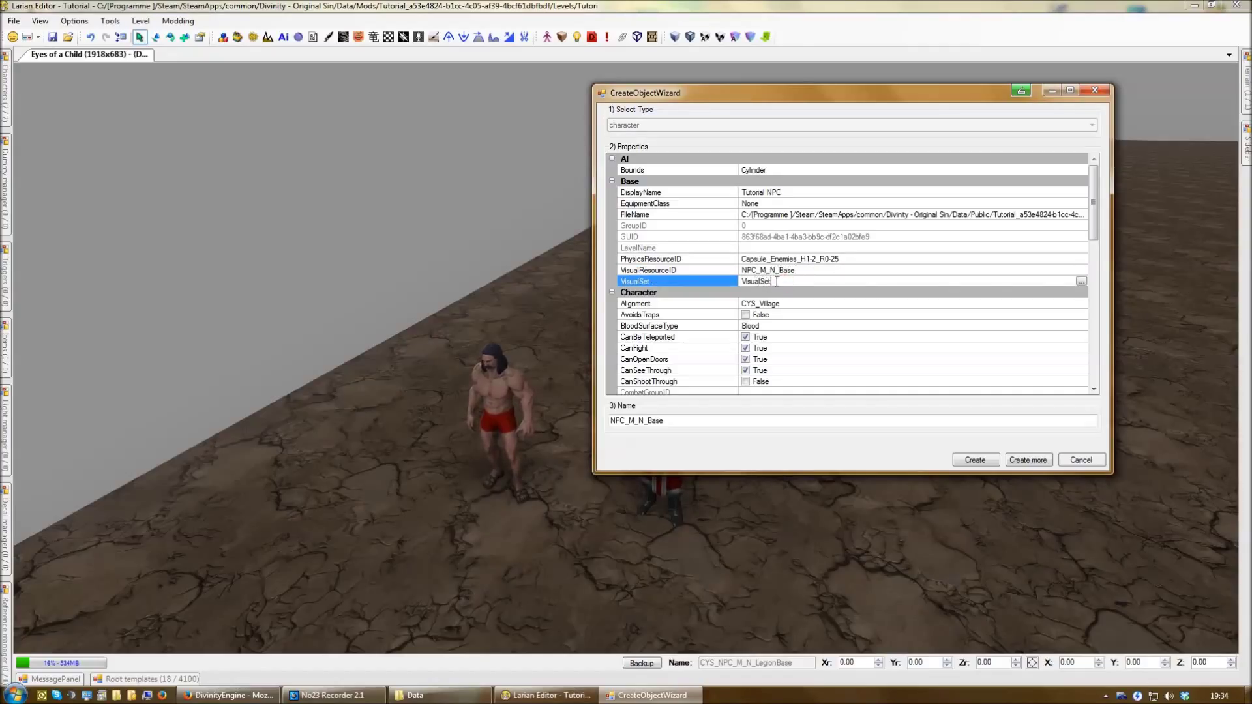
click(1081, 281)
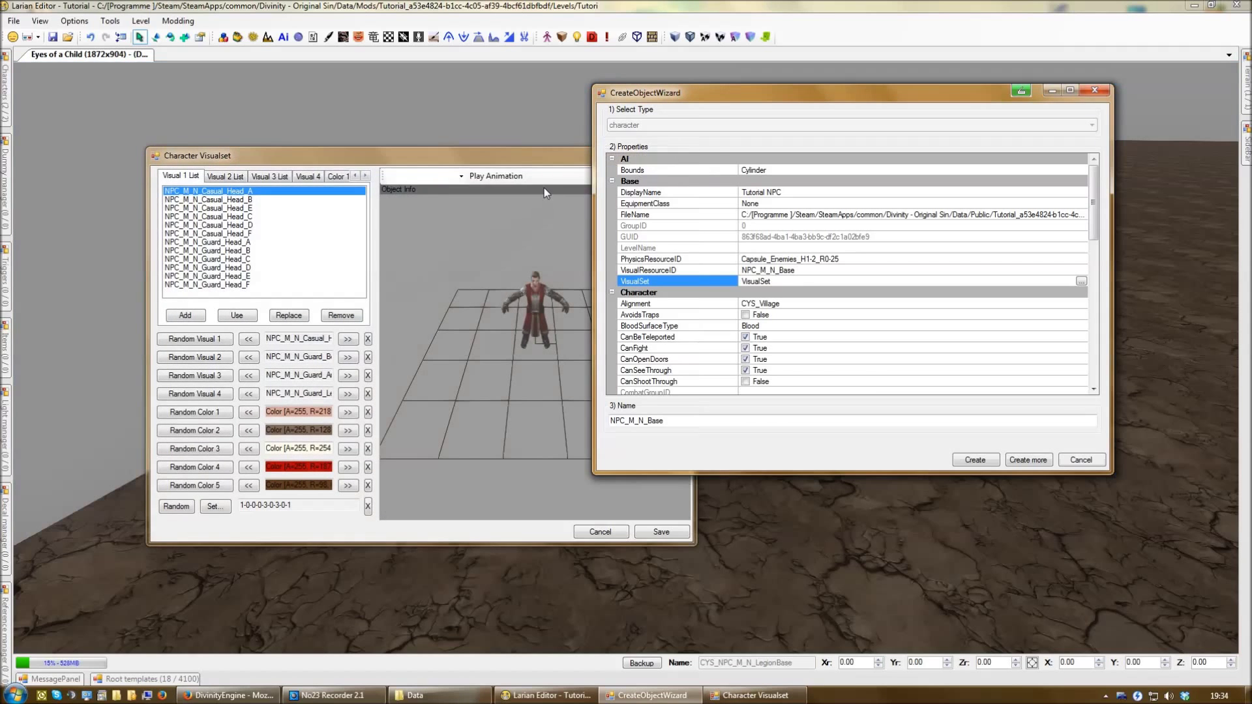
drag(515, 163, 585, 159)
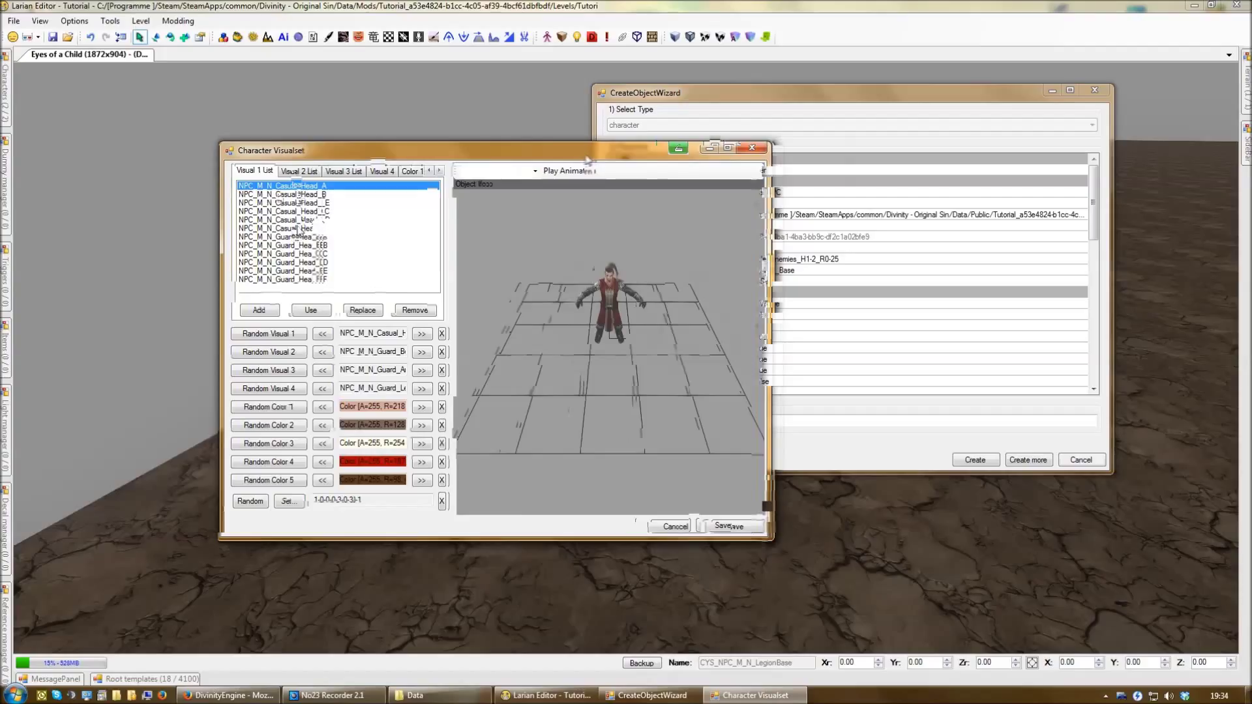
click(303, 236)
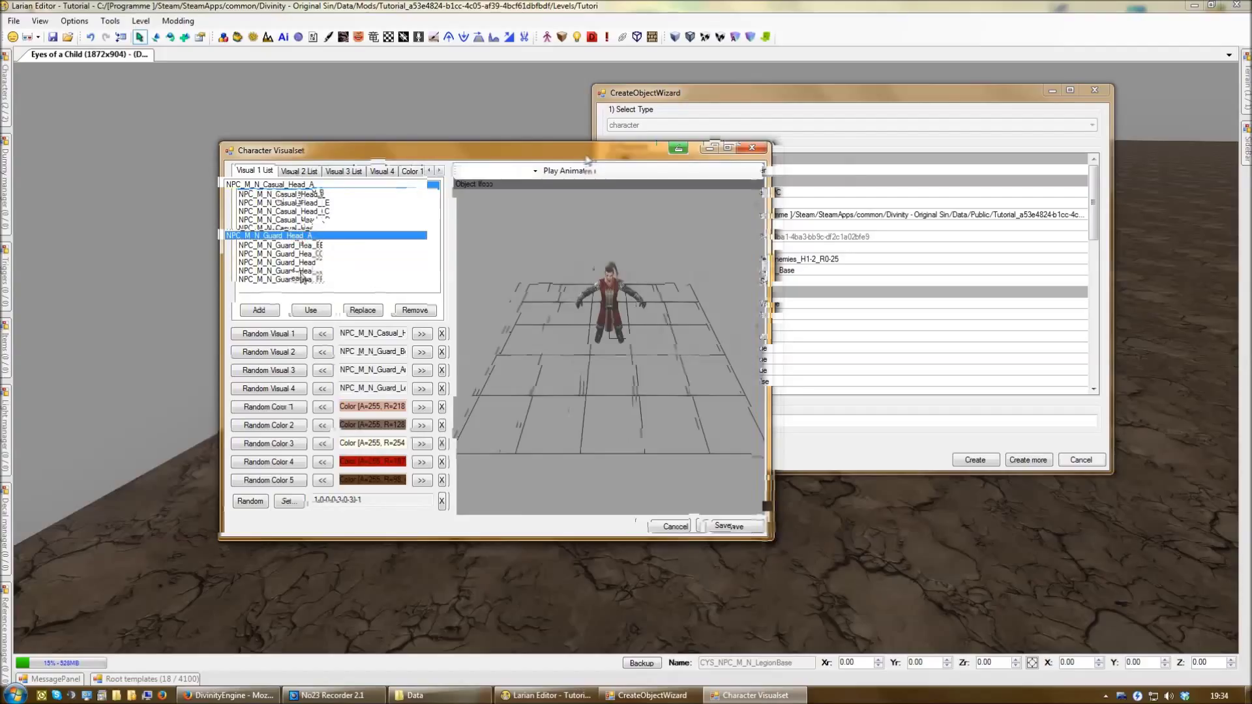
click(287, 171)
drag(417, 151, 703, 152)
click(681, 171)
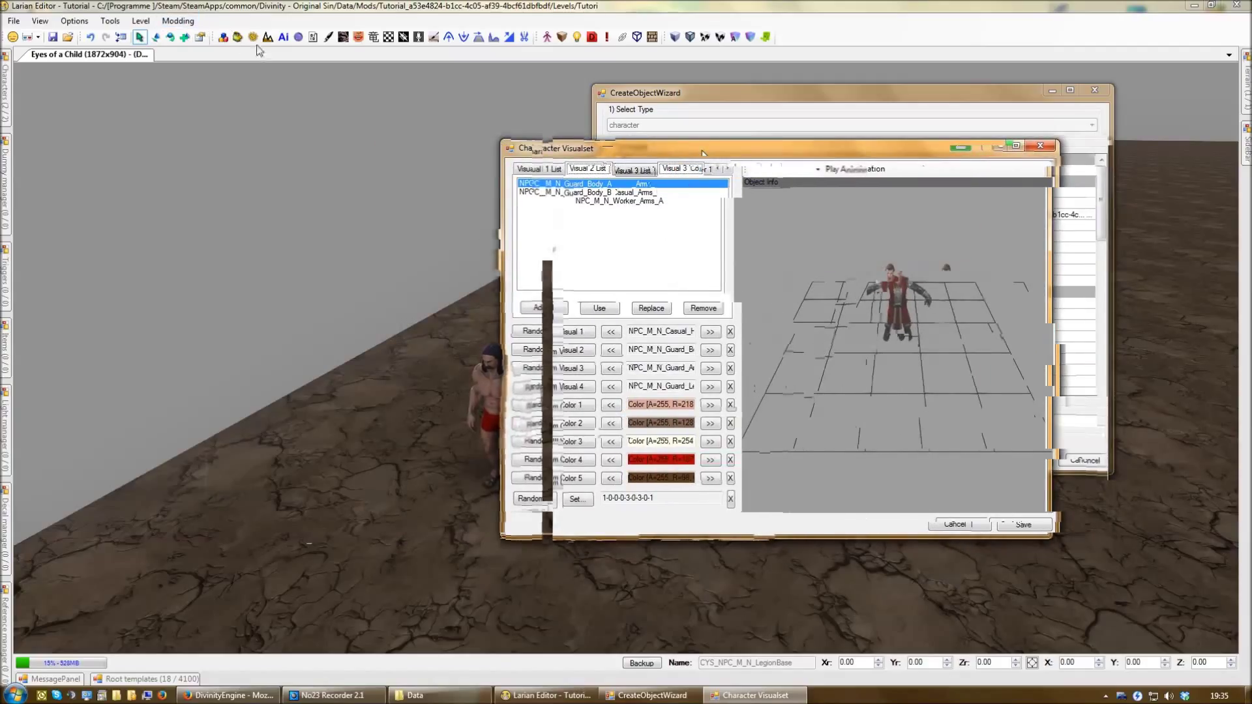
Step: Open the Resource Manager beside the Character Visualset window and list the npc_m resources from the Main folder
click(236, 37)
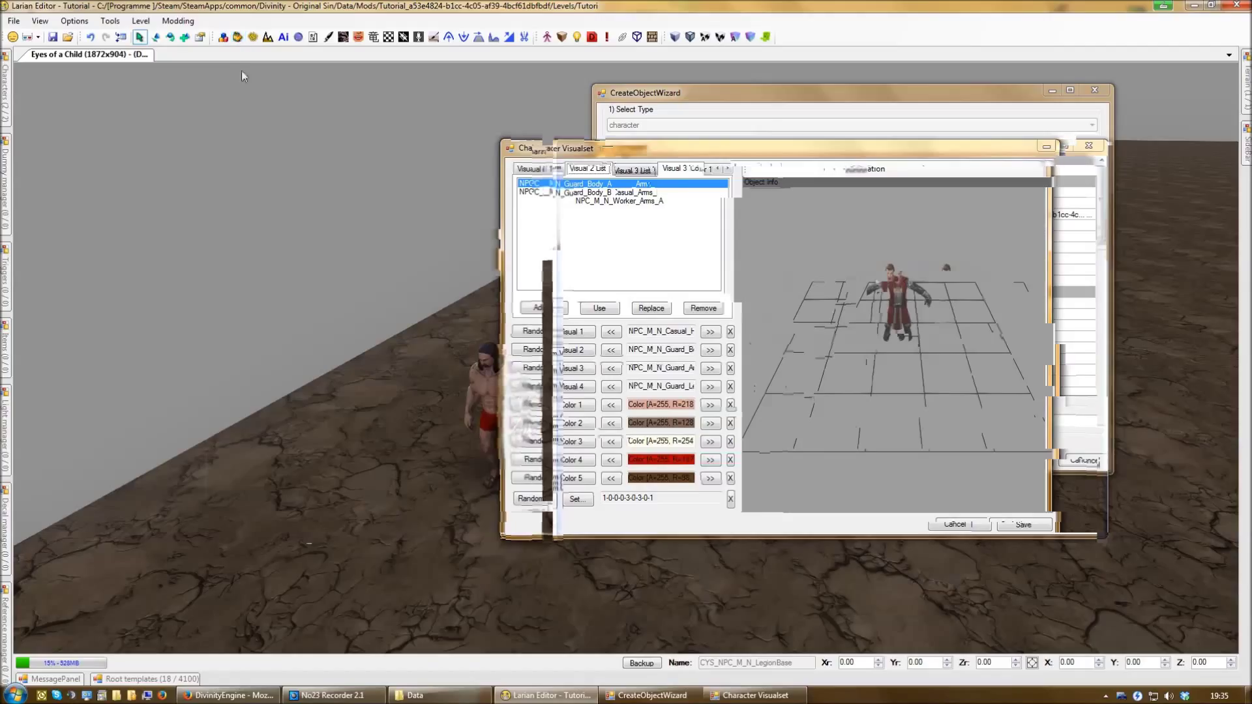
click(238, 38)
drag(309, 175, 187, 149)
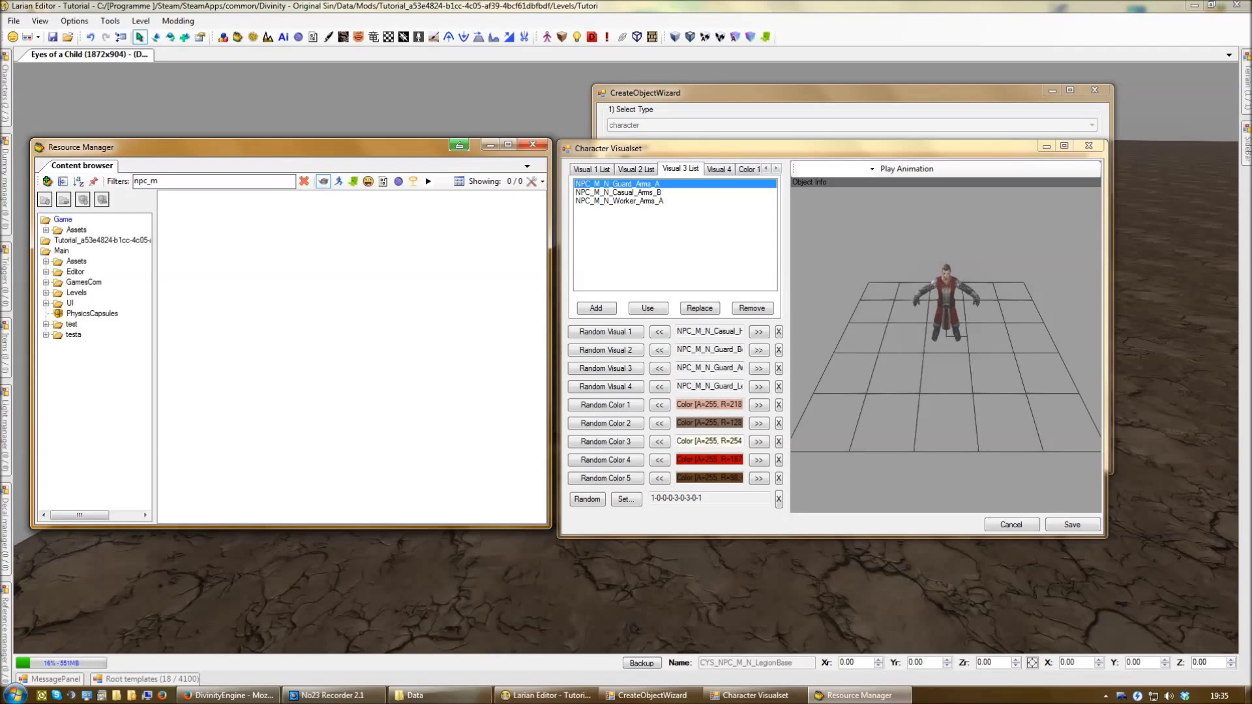
click(61, 250)
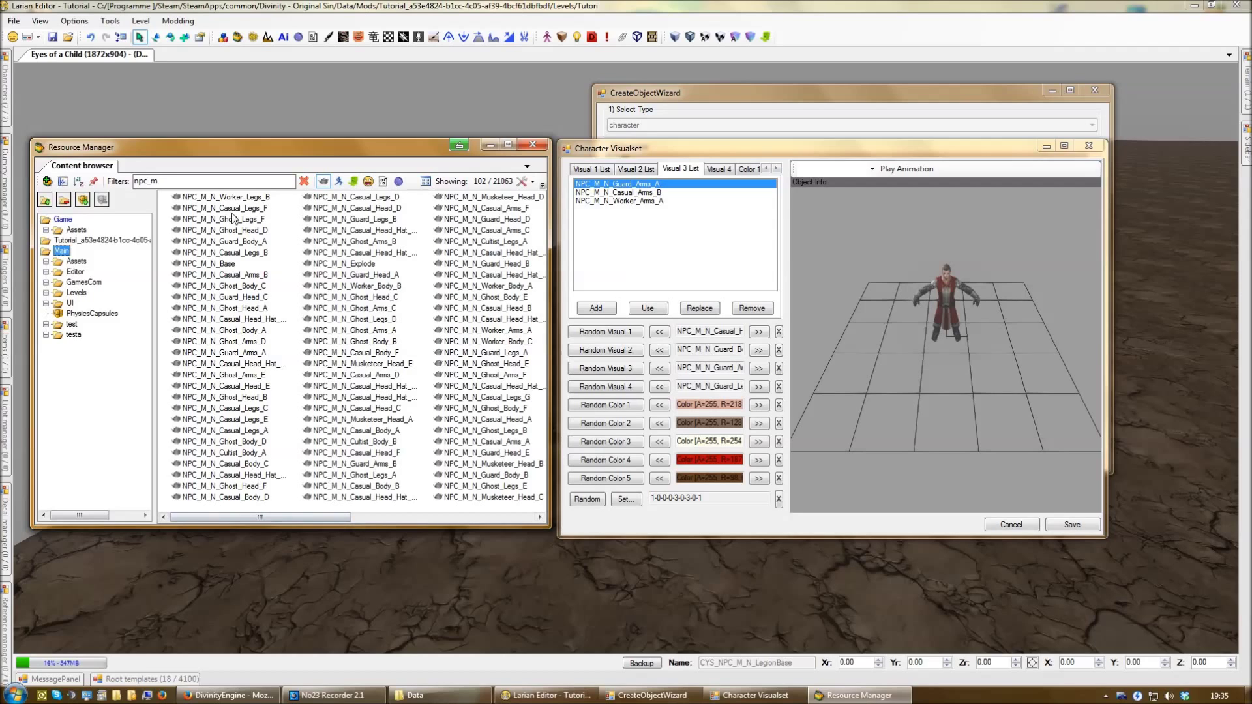
Step: Narrow the resource filter to "npc_m gh ar" to list the male NPC ghost arms
click(175, 182)
text(go)
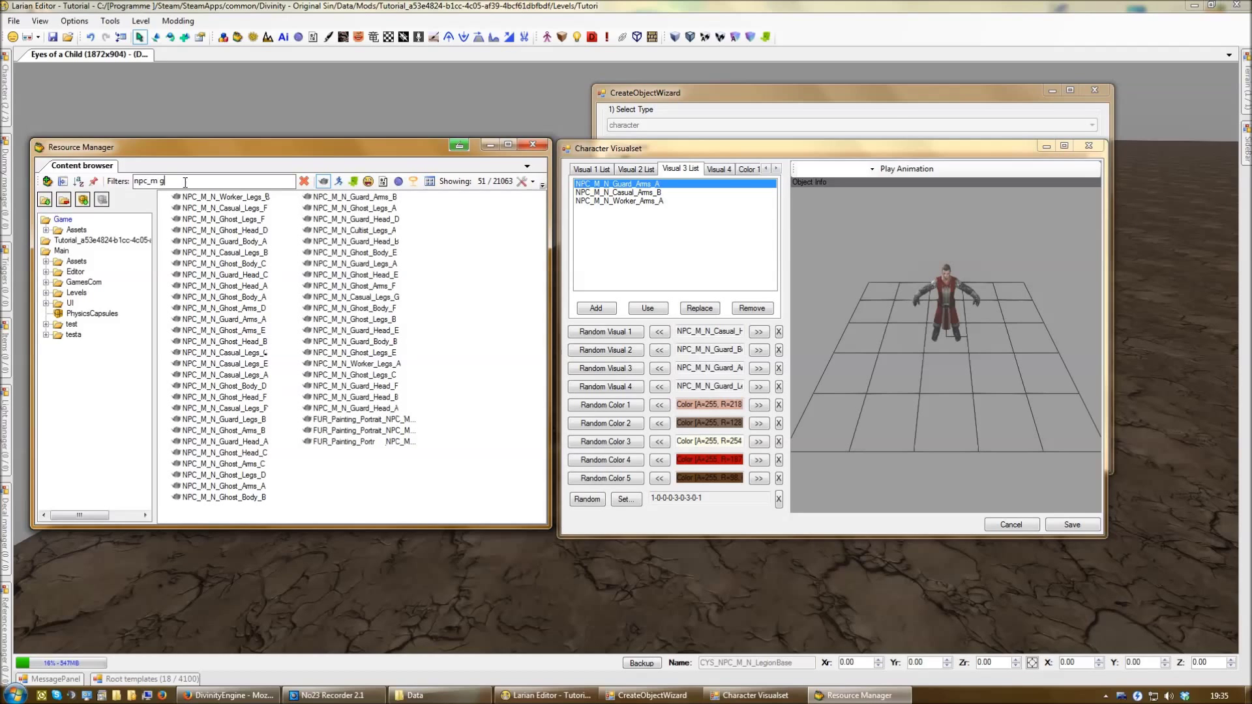
text(h)
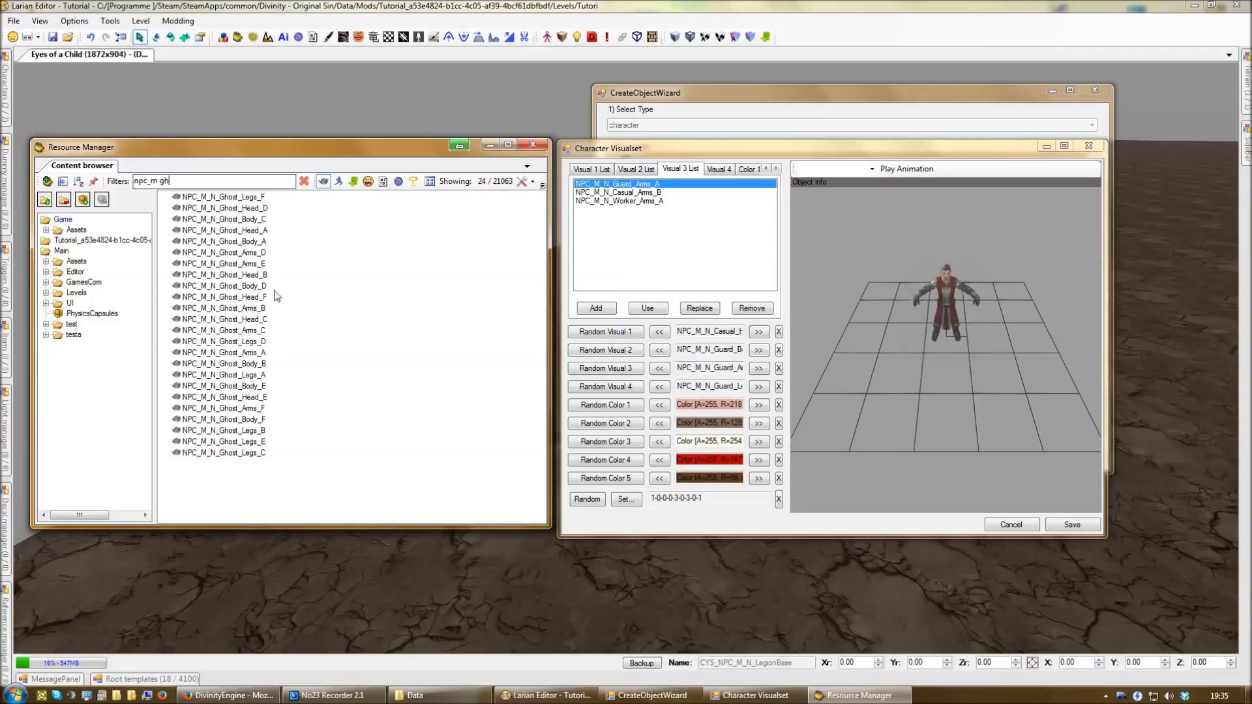
click(200, 183)
text(ar)
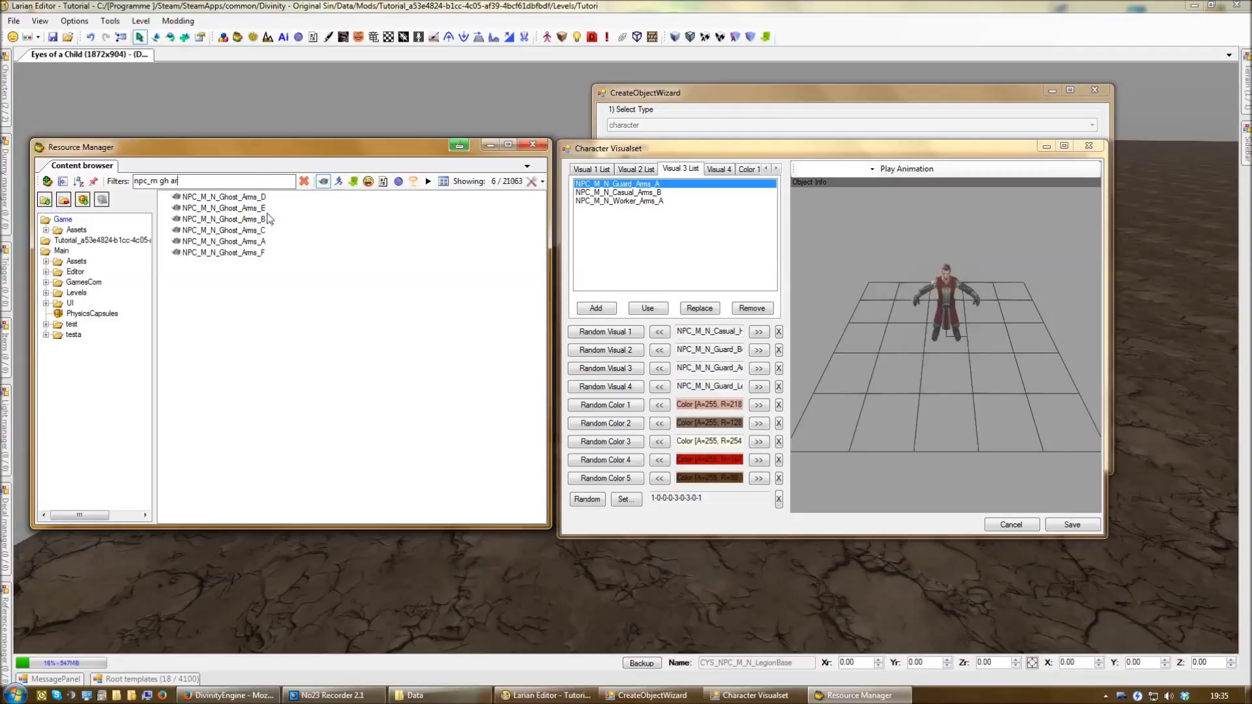
Step: Add NPC_M_N_Ghost_Arms_D to the Visual 3 list, apply it to the previewed character, and close the Resource Manager
click(247, 197)
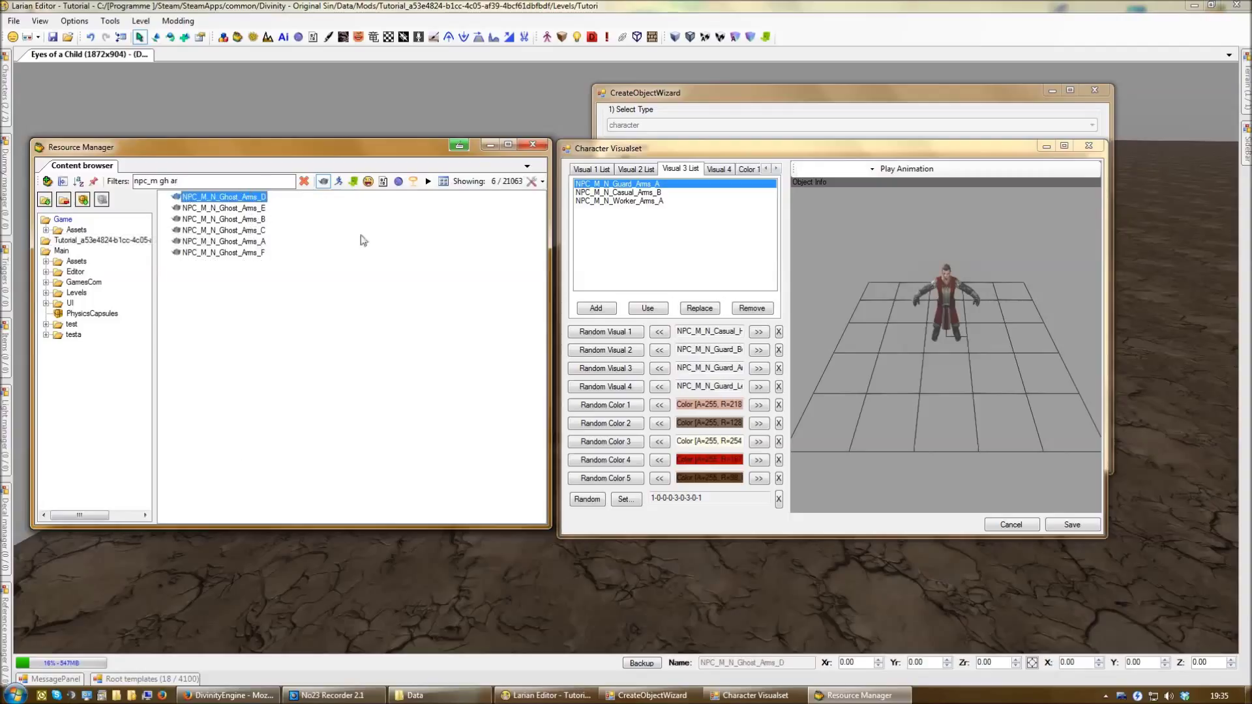
click(596, 308)
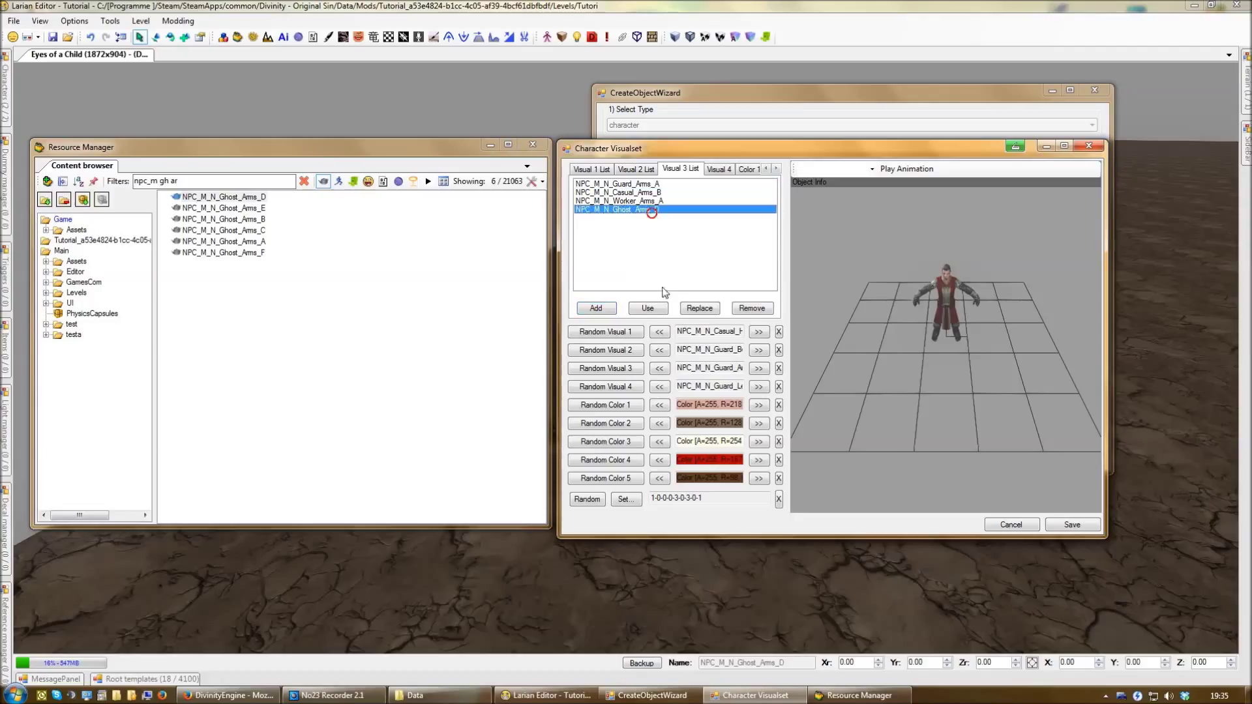
click(651, 309)
middle_drag(943, 330, 919, 379)
scroll(932, 308, up, 3)
middle_drag(932, 308, 898, 345)
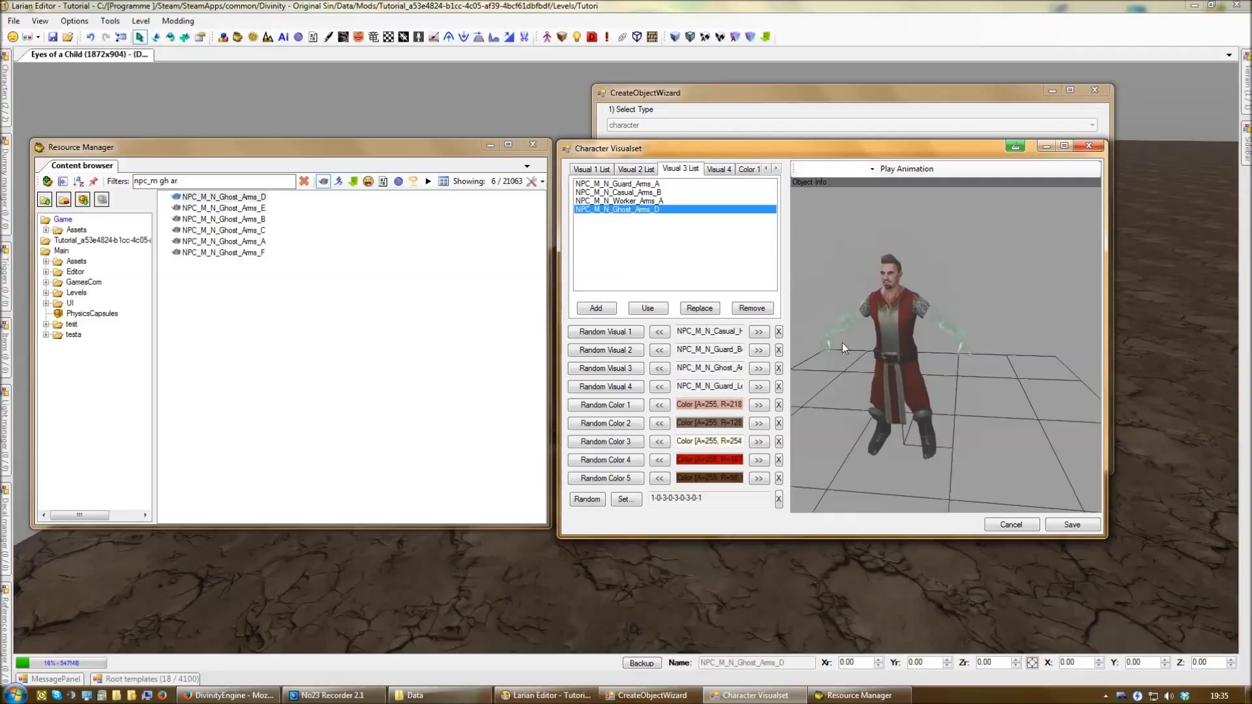
click(537, 146)
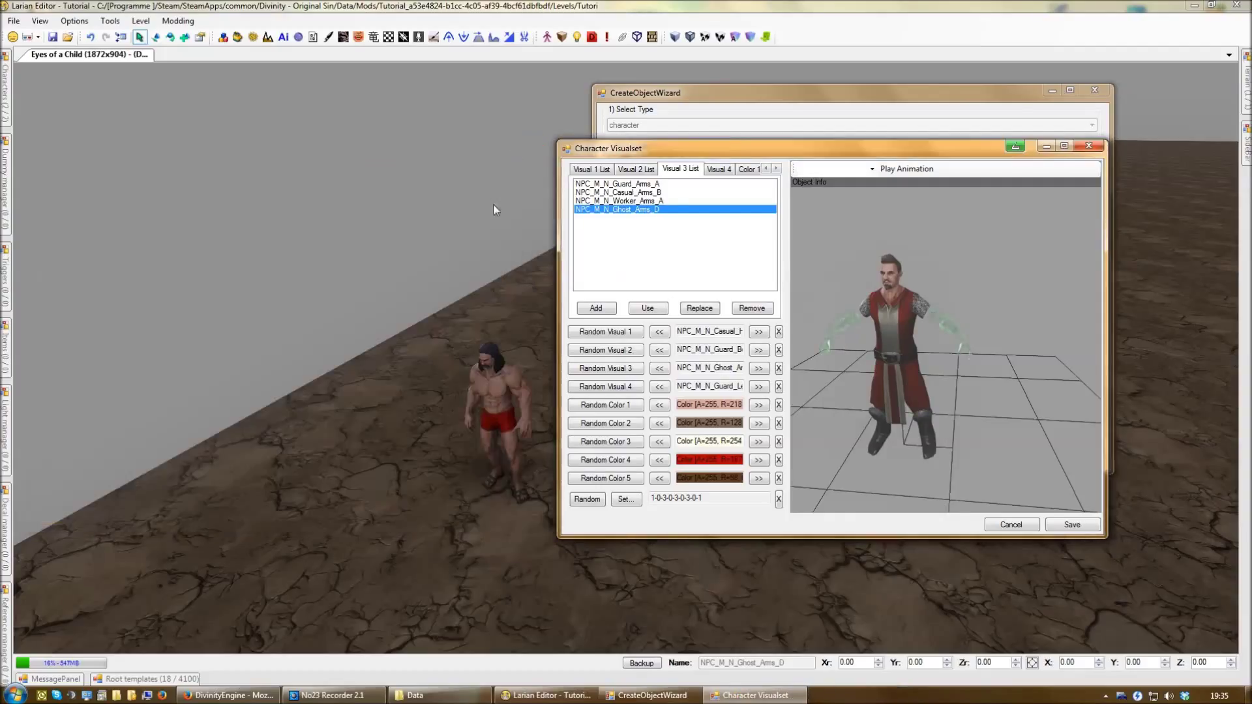
Step: Change the character's Color 1 to the light skin tone with R=244 and bring up the Color 2 list
click(736, 169)
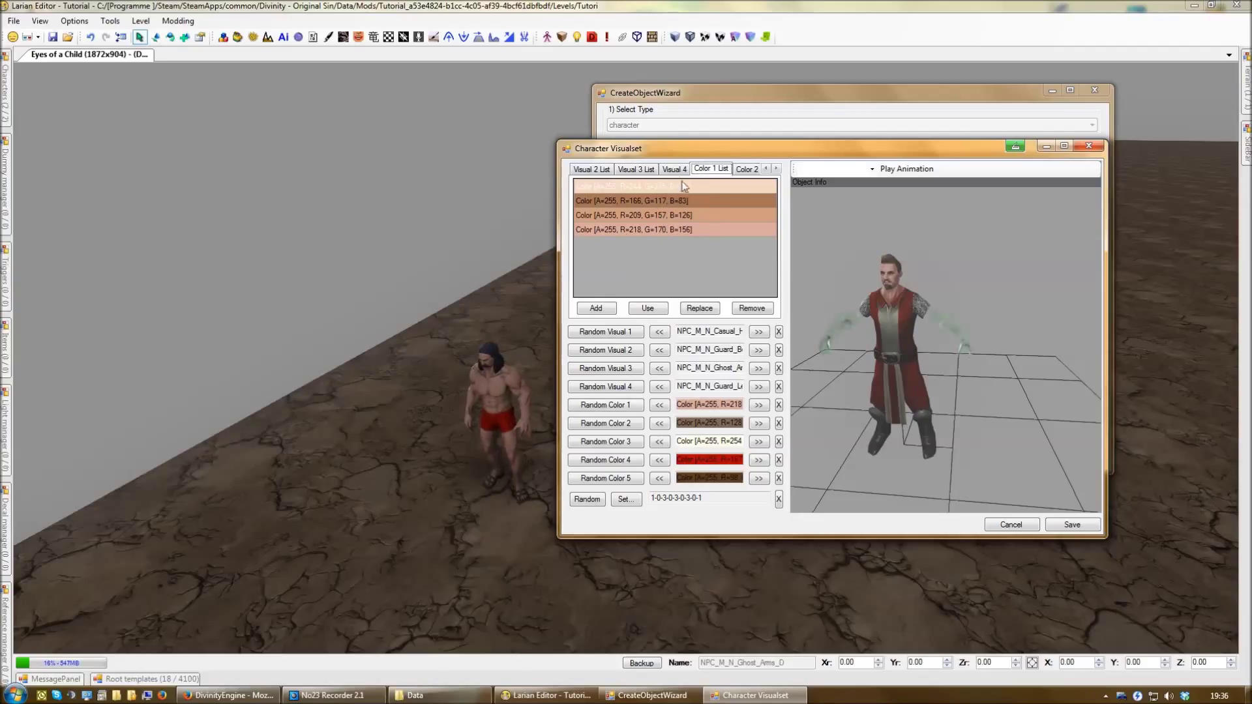
click(766, 169)
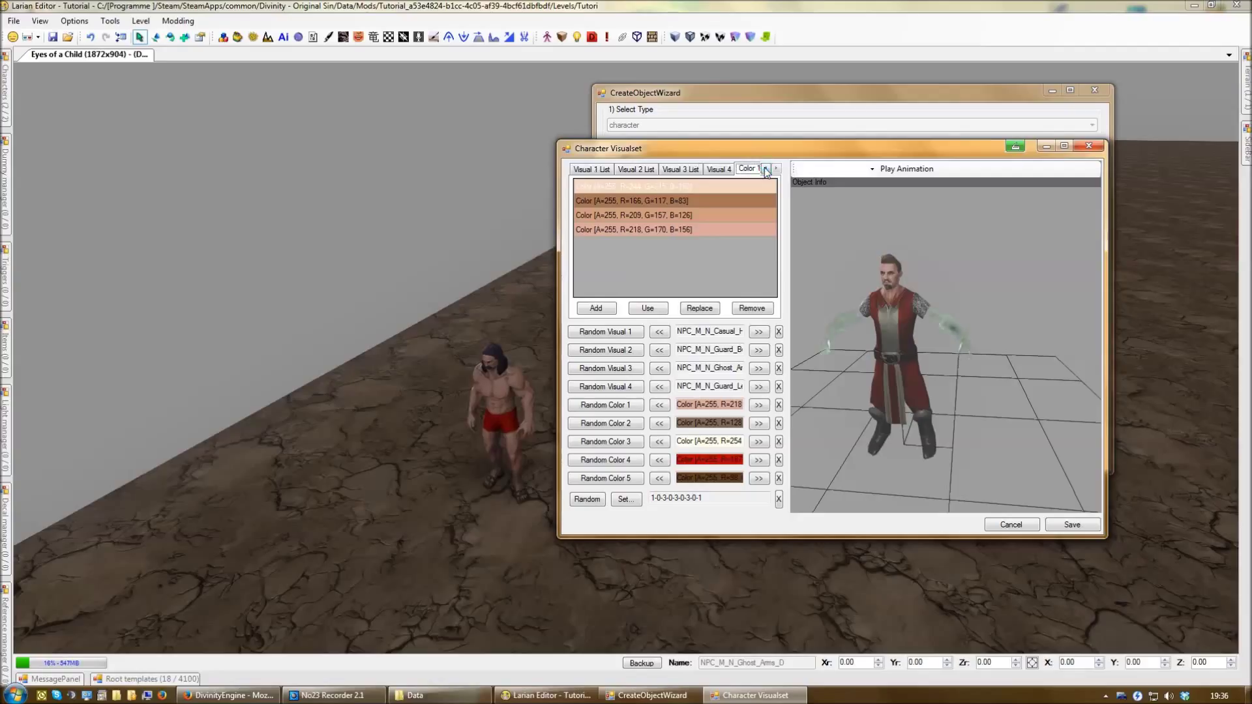
click(776, 169)
click(776, 169)
click(776, 169)
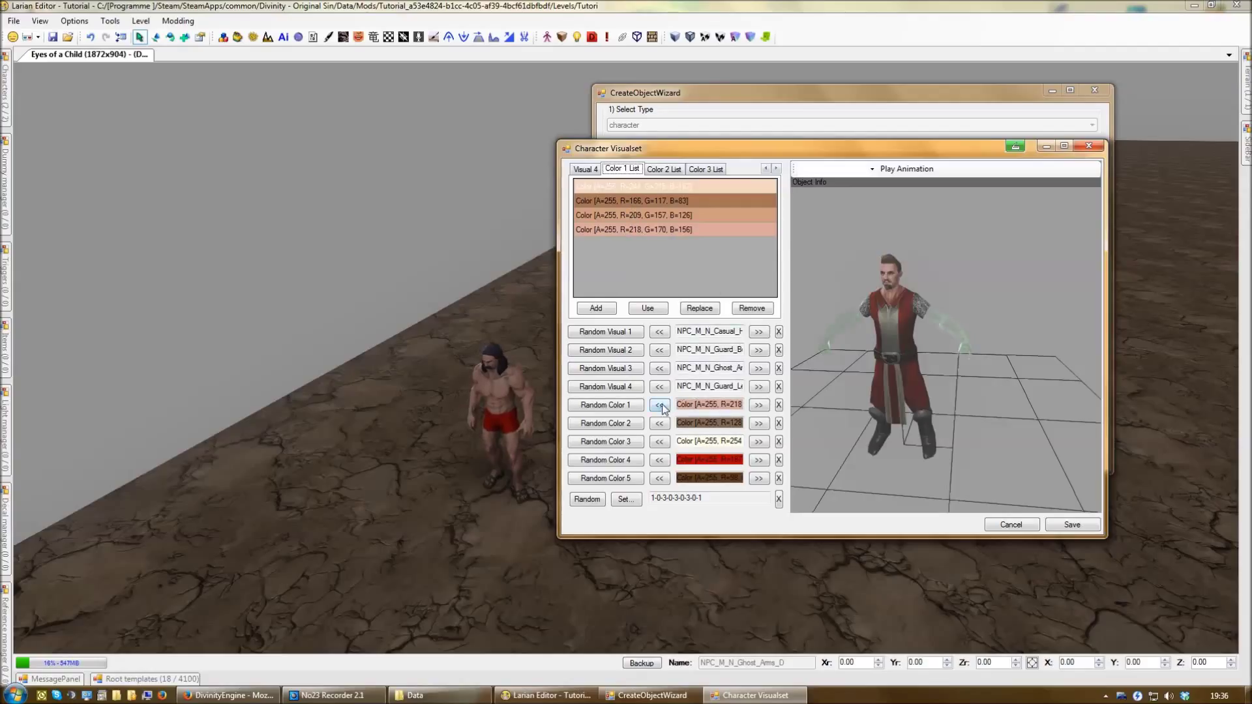
click(763, 404)
click(760, 405)
click(760, 405)
click(759, 405)
click(759, 405)
click(661, 175)
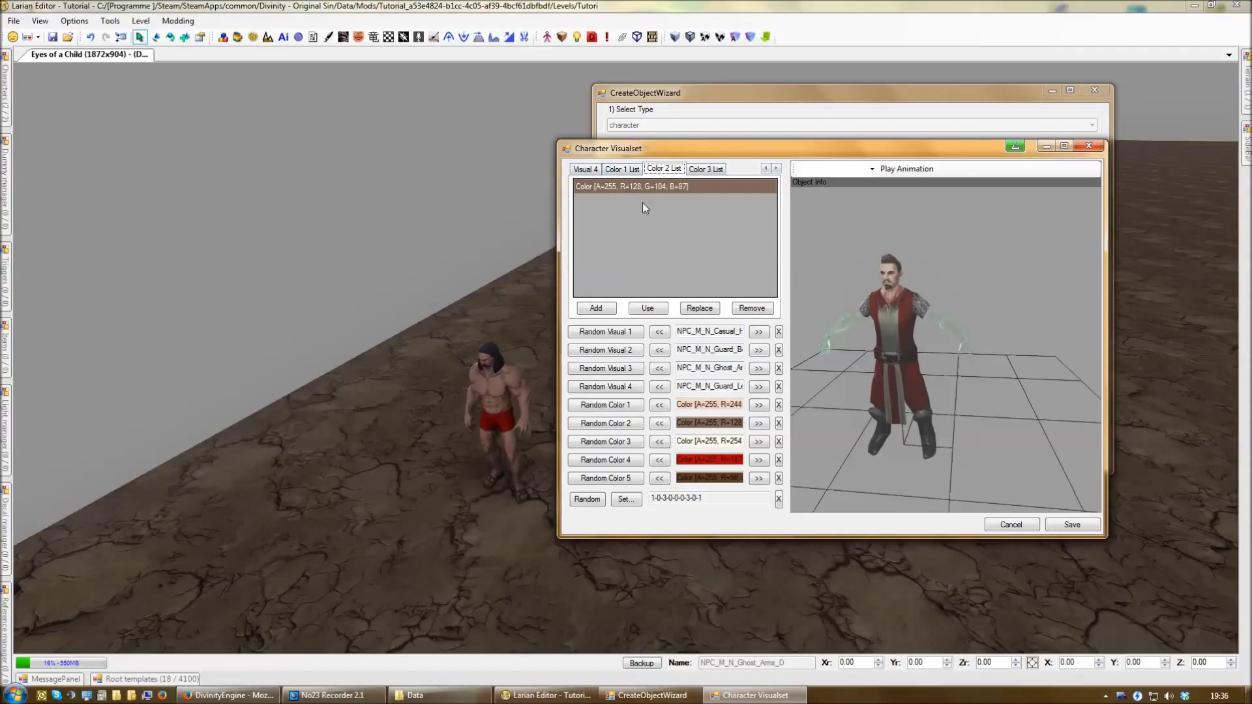
Step: Add a Lime color to the Color 2 list and apply it to the previewed character
click(611, 309)
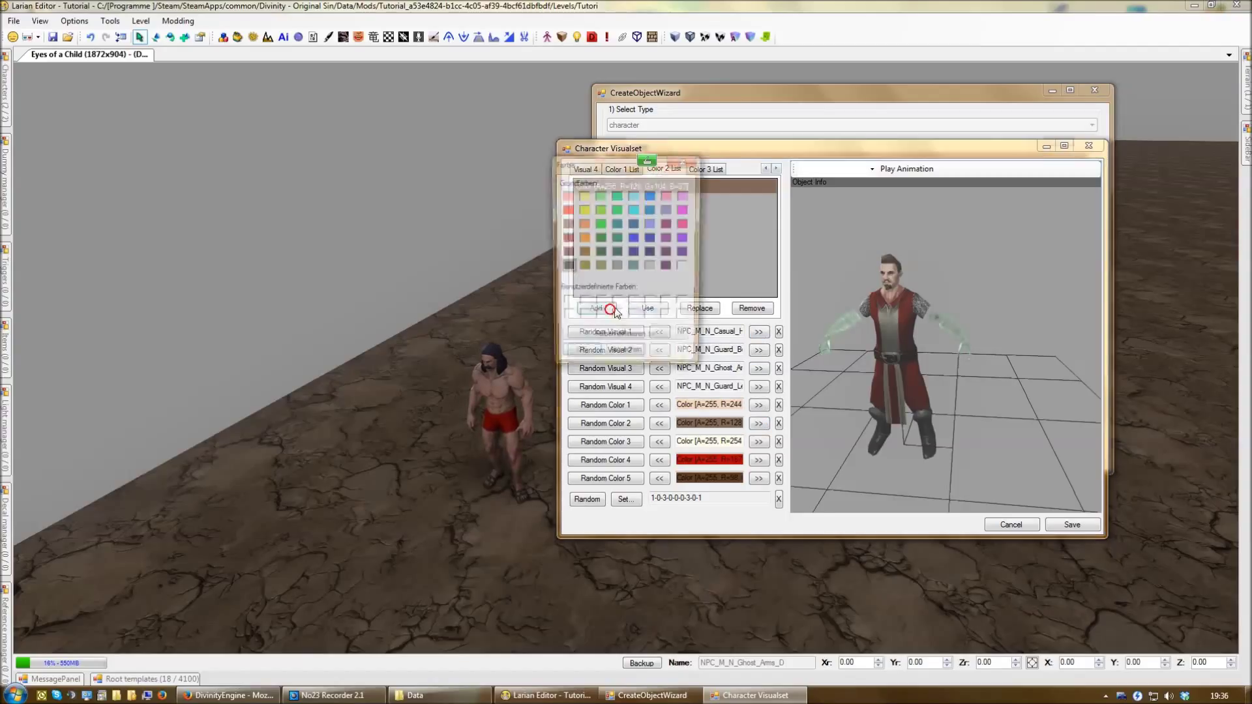
click(600, 224)
click(625, 340)
click(577, 357)
click(625, 202)
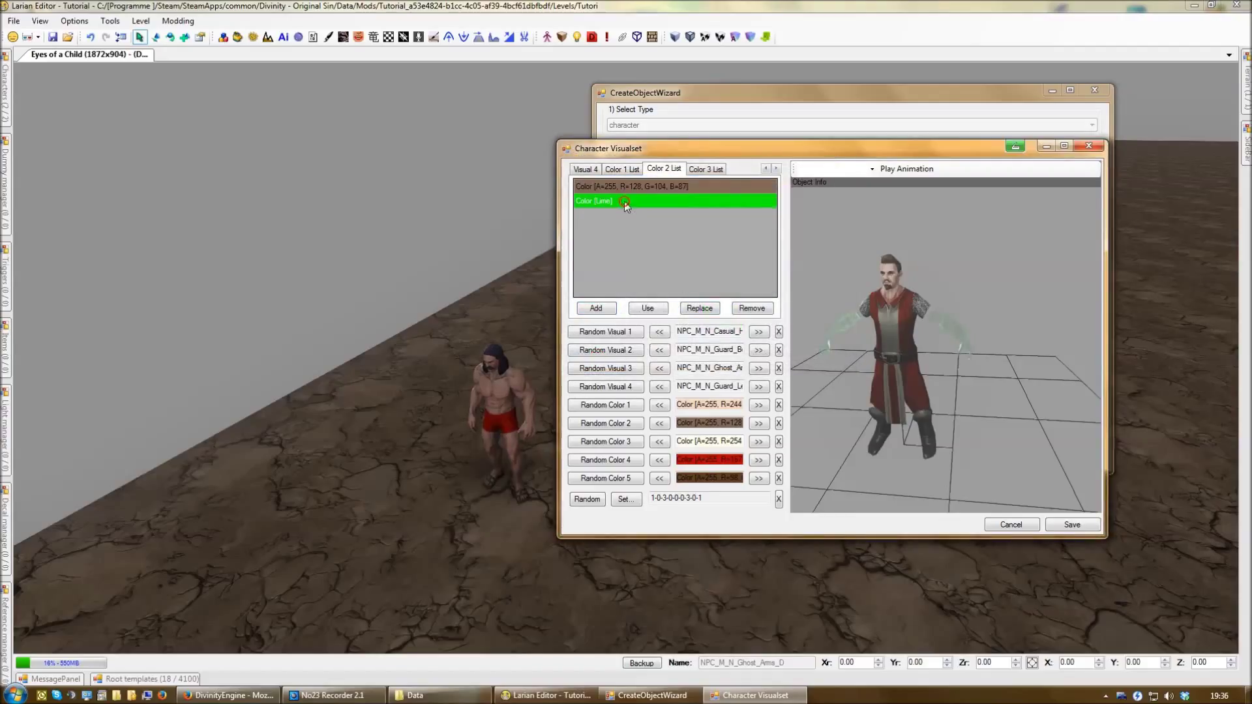
click(651, 311)
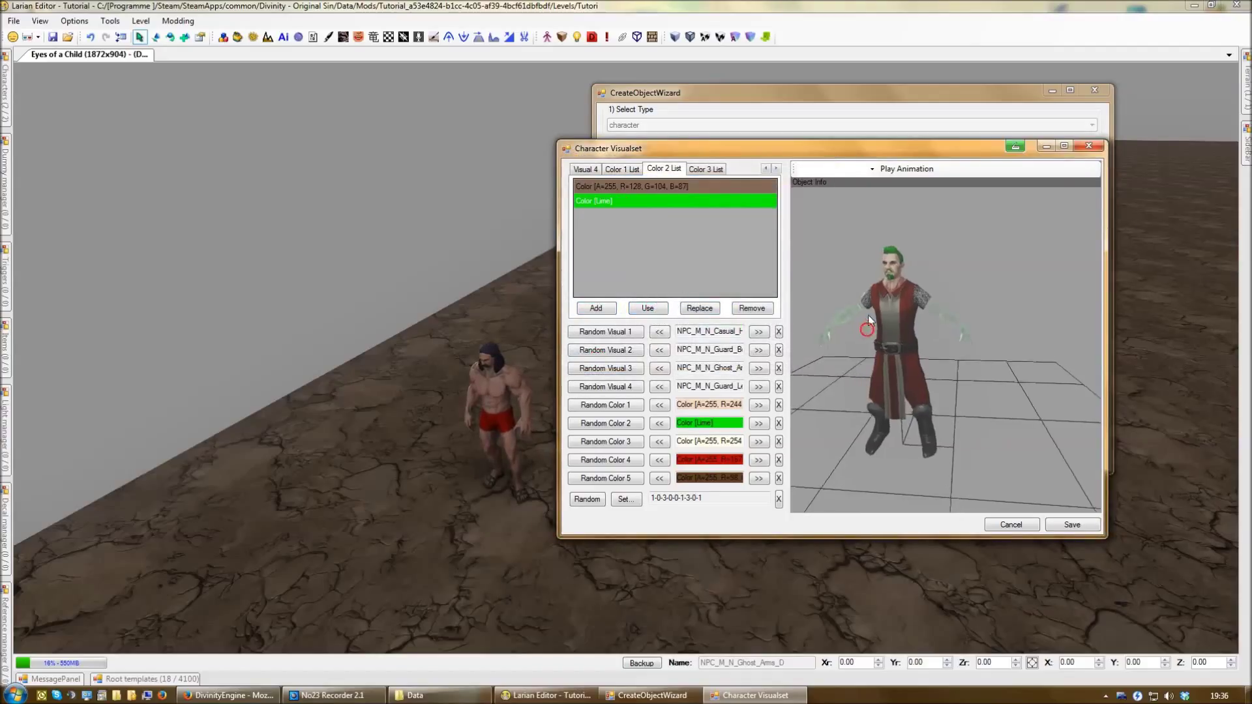
Step: In the Color 3 list, replace the first red color with pink (R=255, G=128, B=255)
click(706, 169)
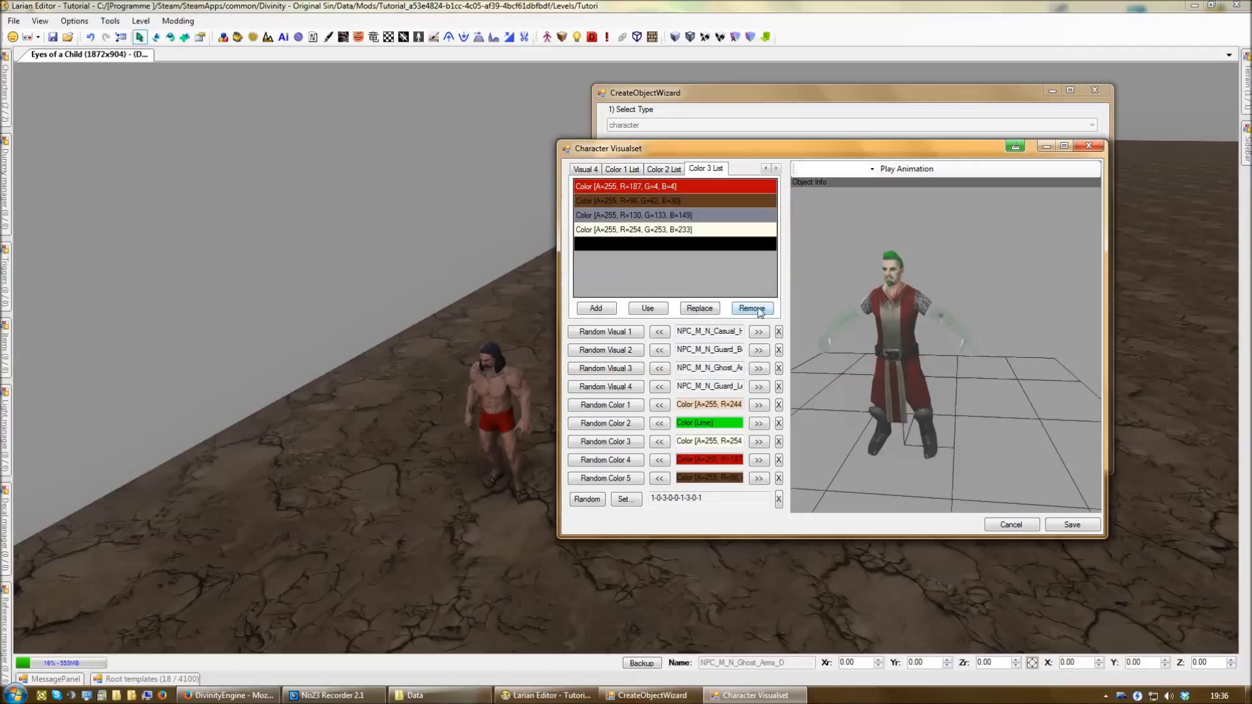
click(699, 308)
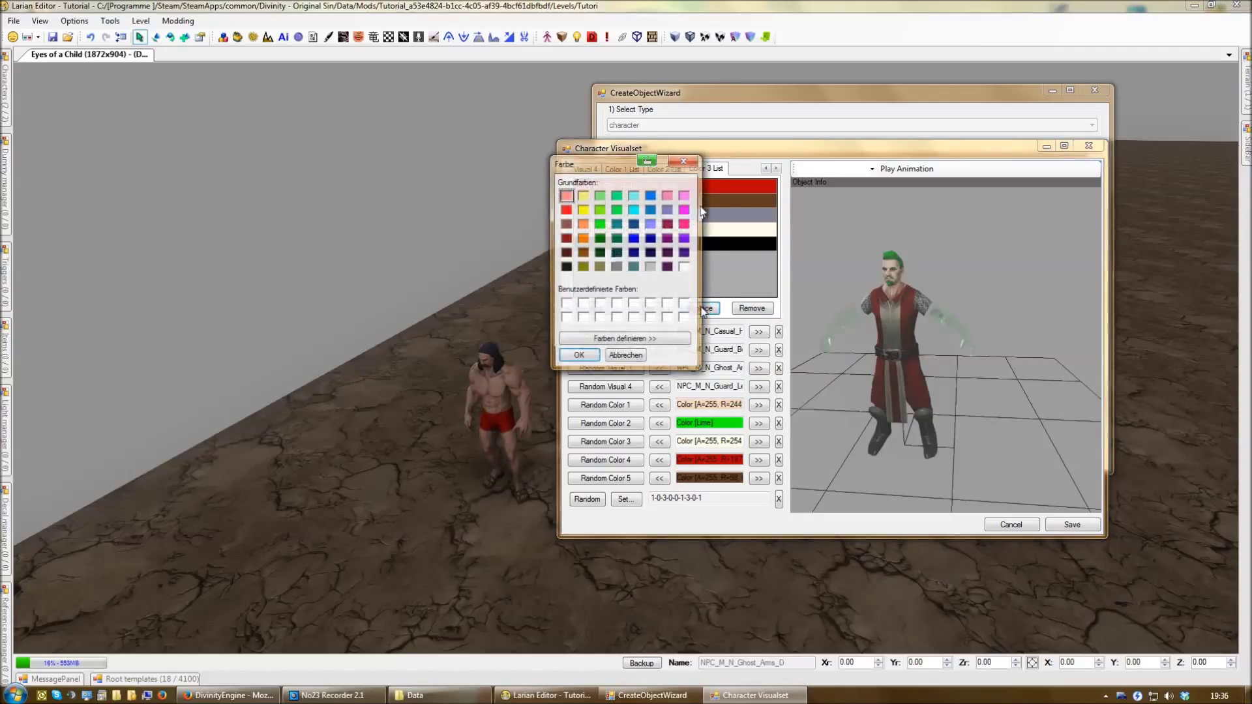
click(685, 195)
click(587, 359)
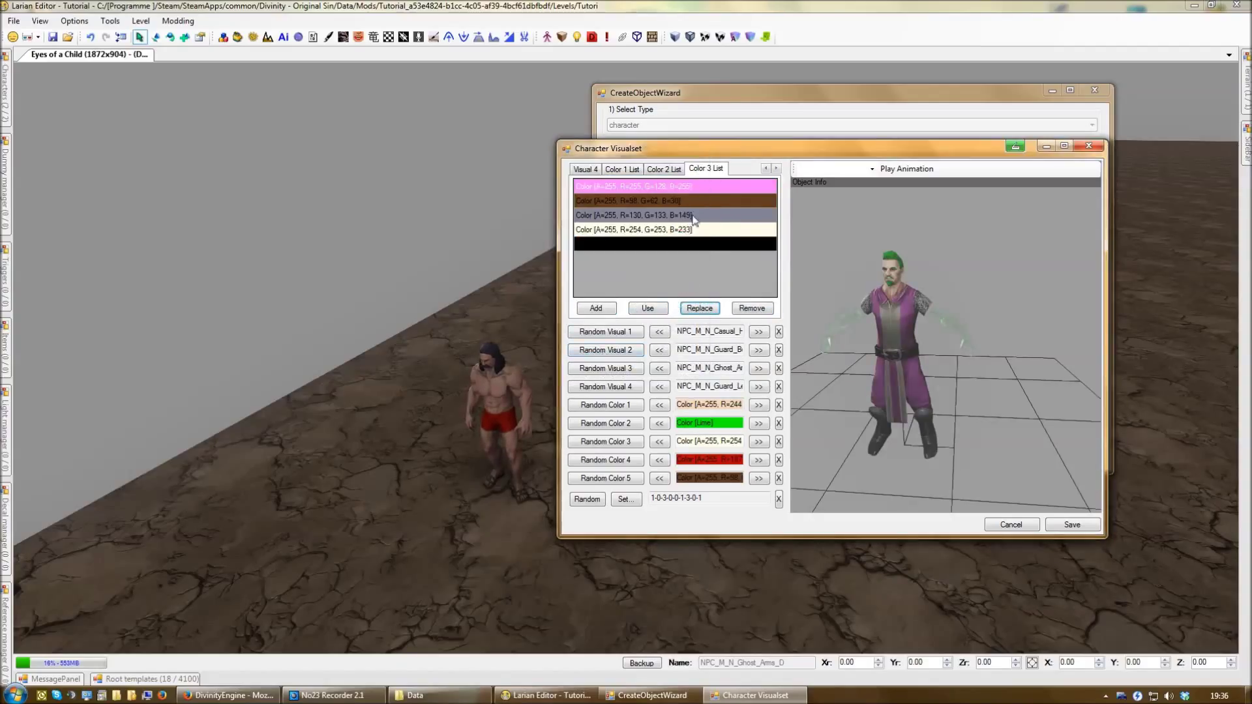
Step: Replace the cream color in the Color 3 list with silver, and then with orange (R=255, G=128, B=0)
click(646, 234)
click(695, 308)
click(651, 267)
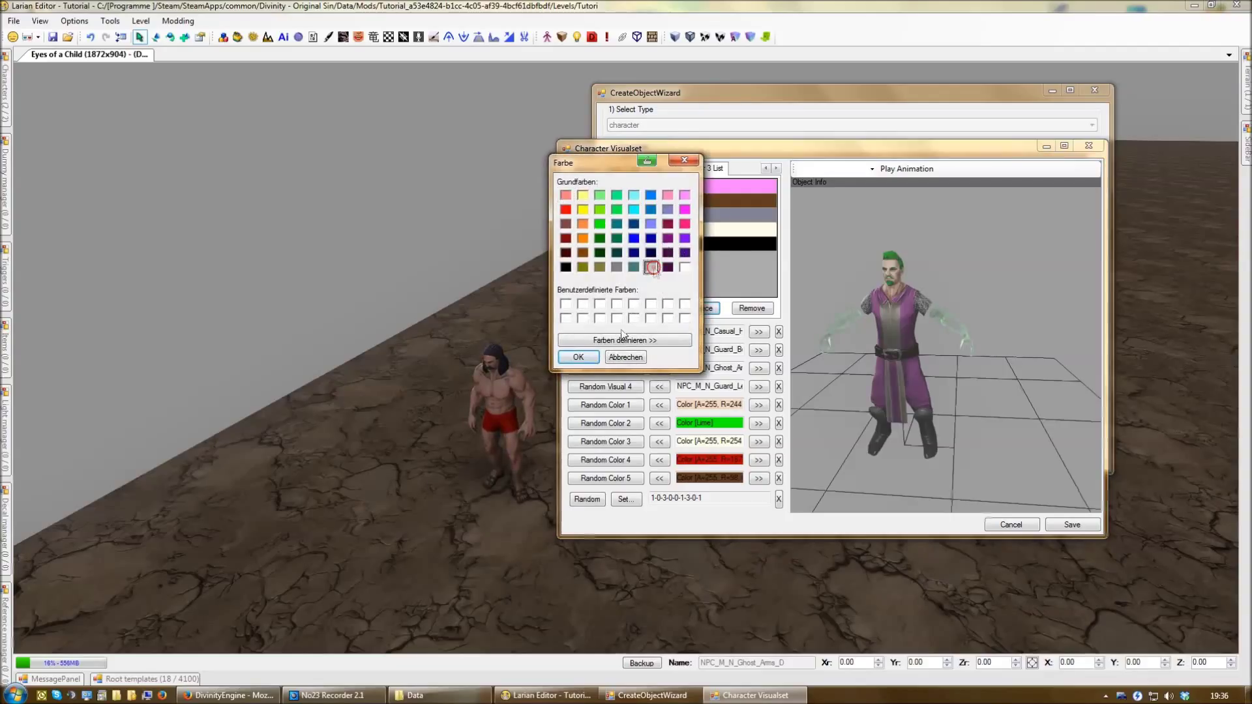
click(587, 359)
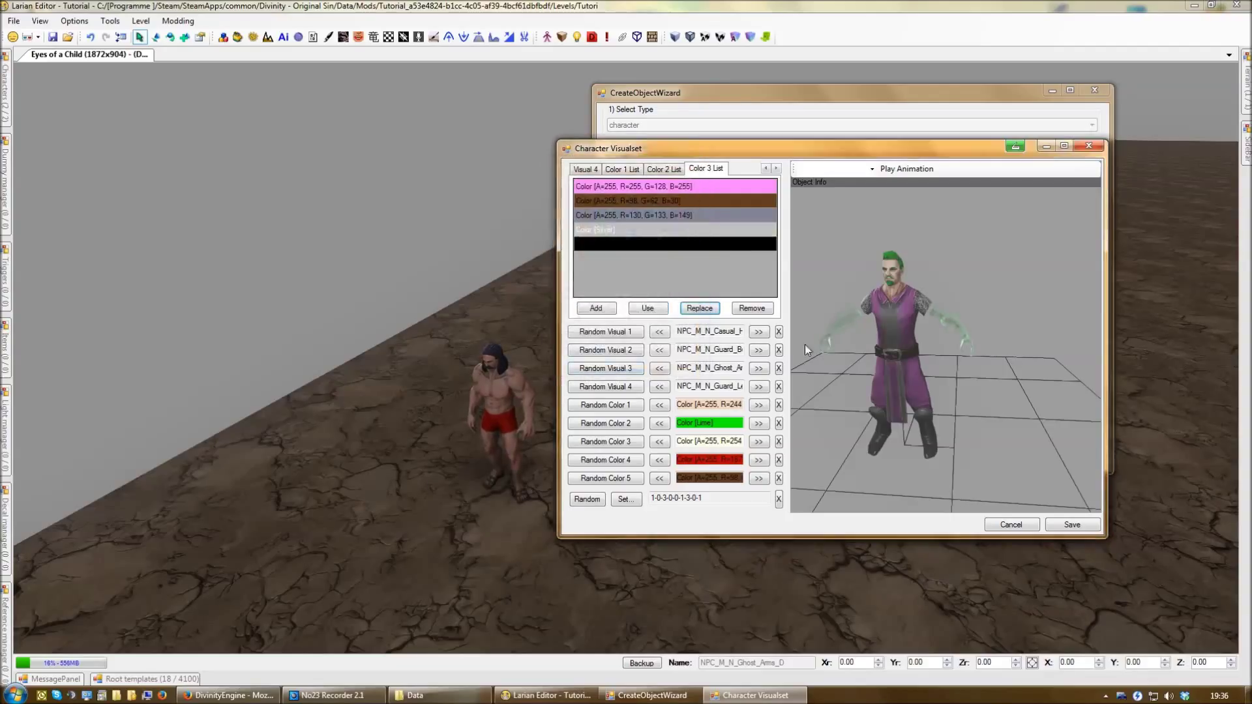
click(701, 309)
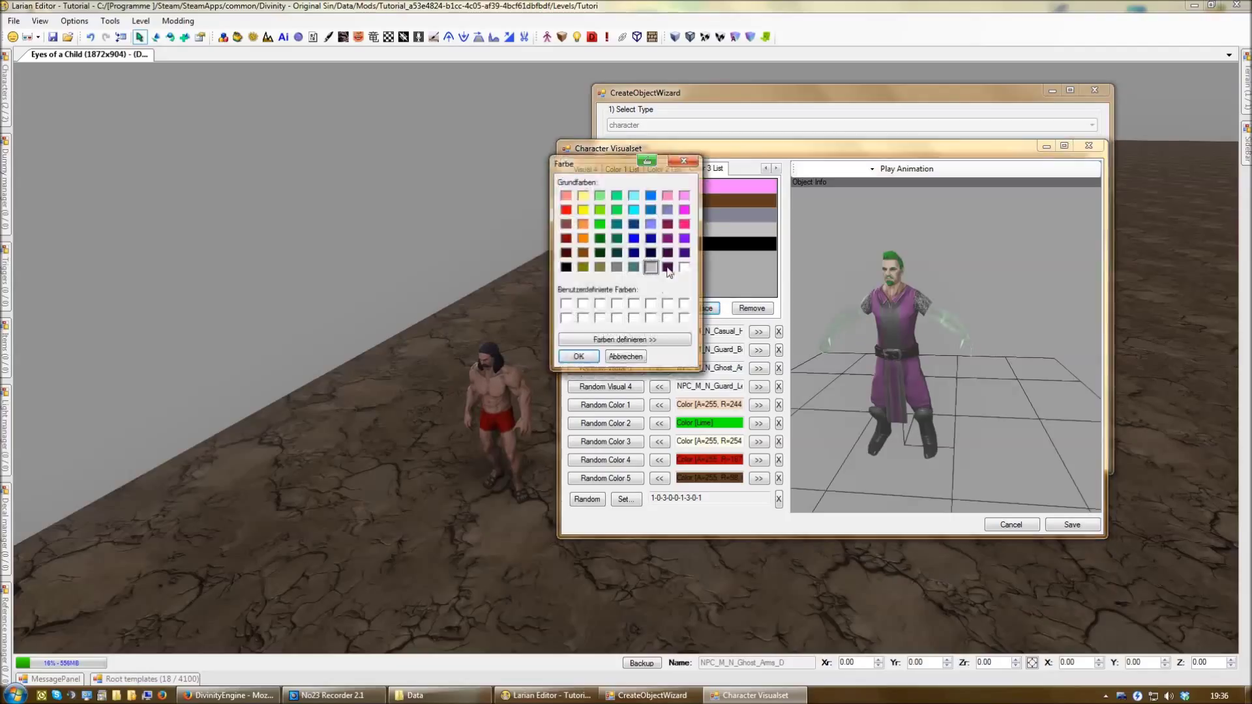
click(585, 240)
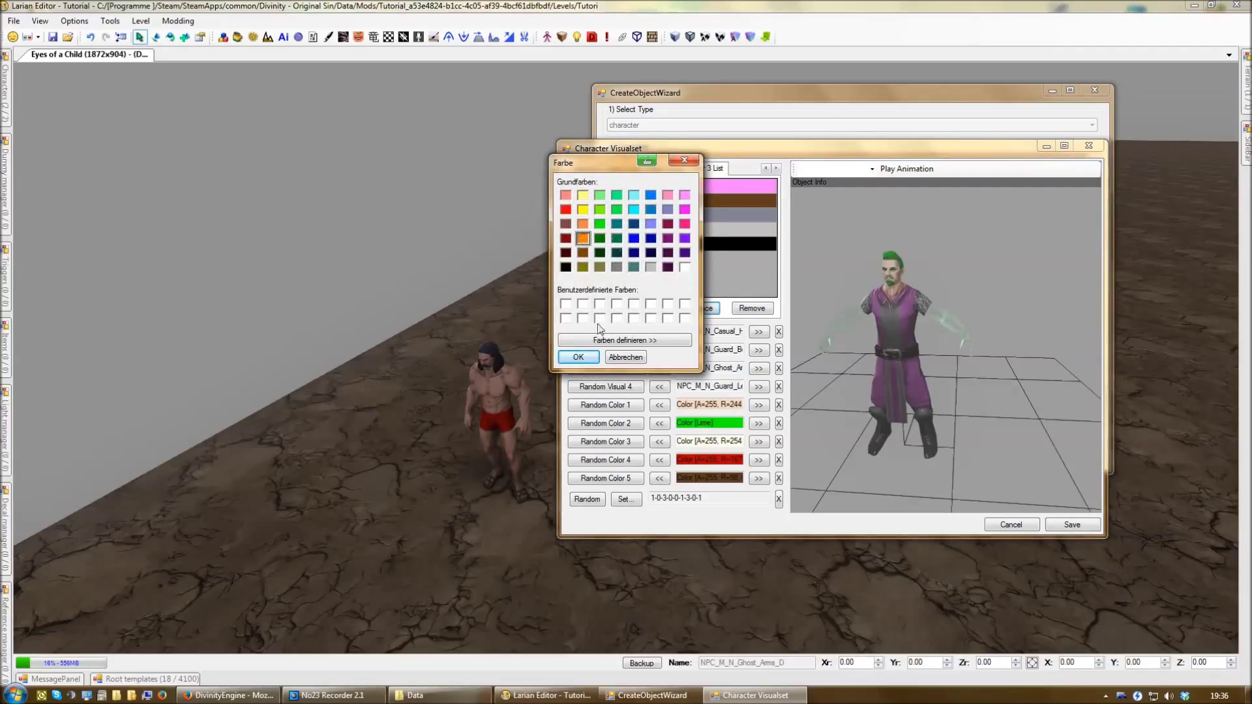
click(578, 357)
Step: Check the recolored character in the preview and save the Character Visualset
drag(886, 339, 844, 393)
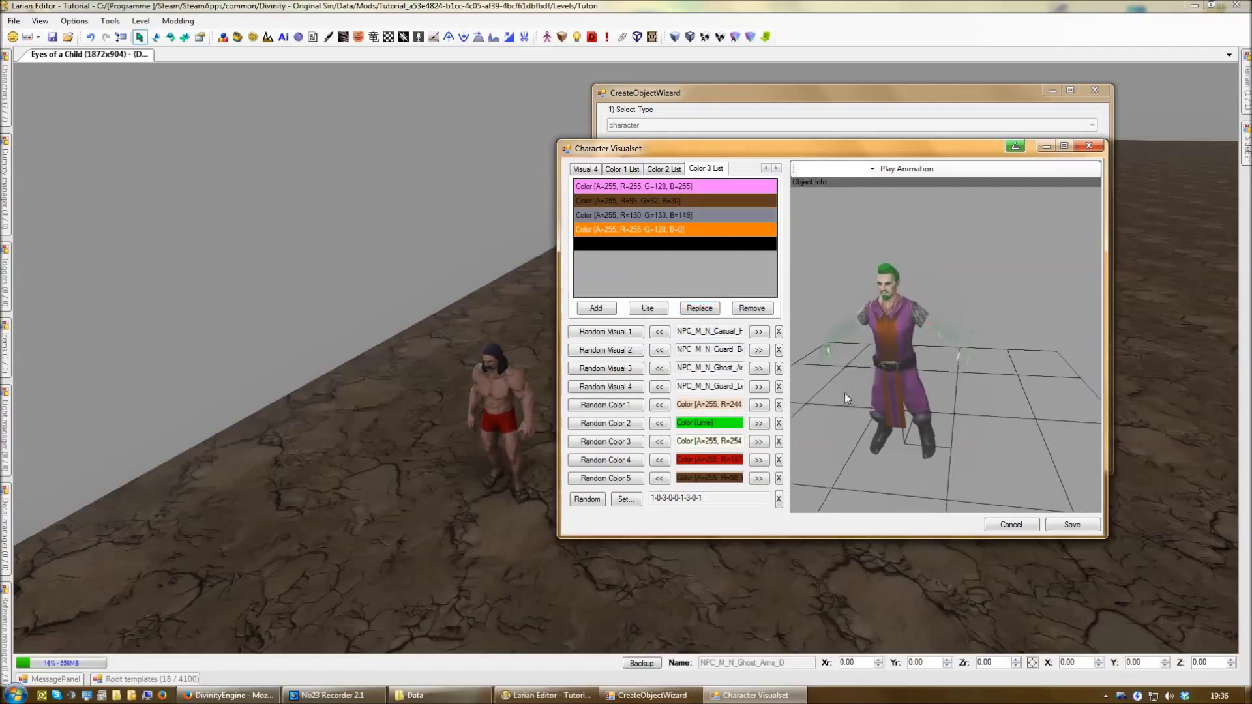
drag(798, 147, 709, 139)
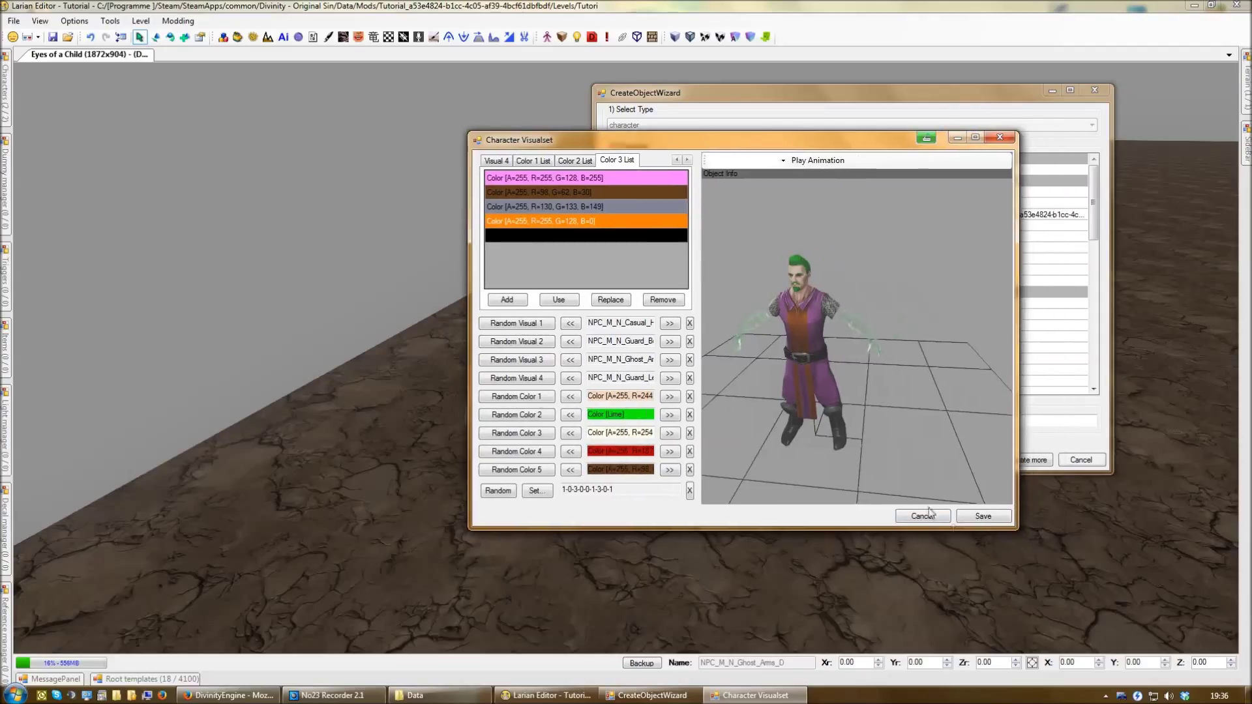
click(982, 516)
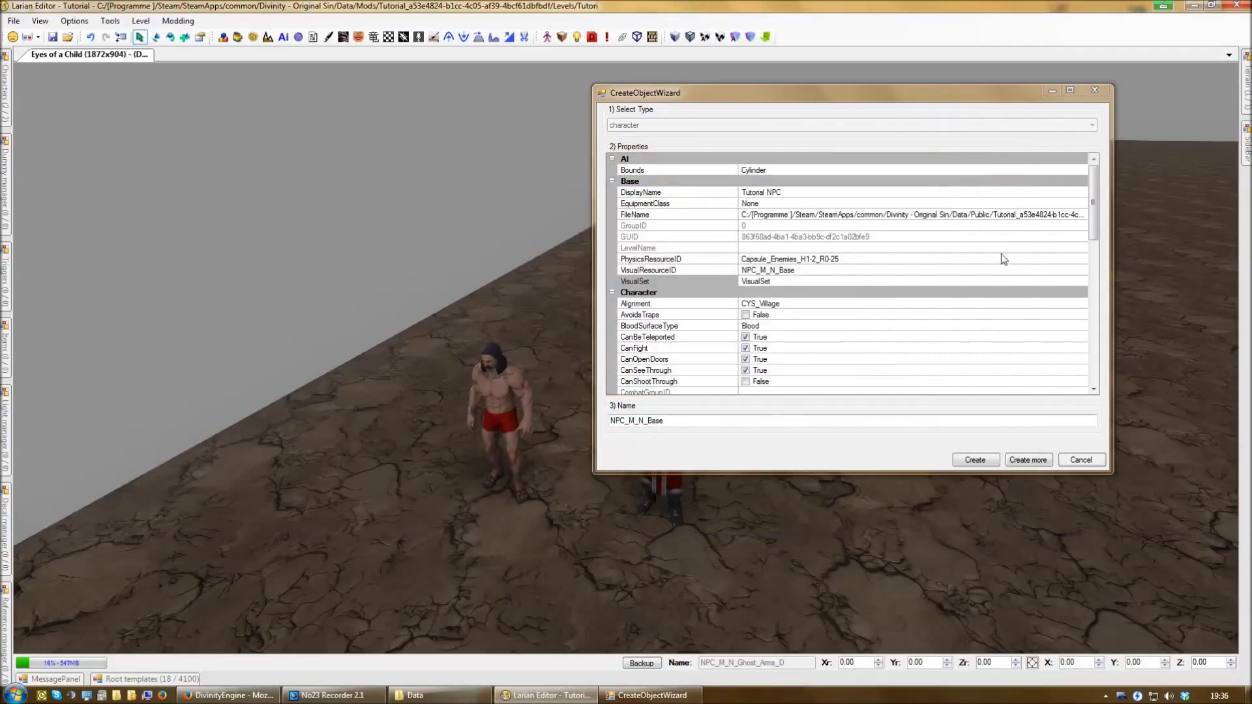
Step: Set the character's Alignment to Tutorial Hostile and its Equipment to Tutorial_NPC
click(781, 304)
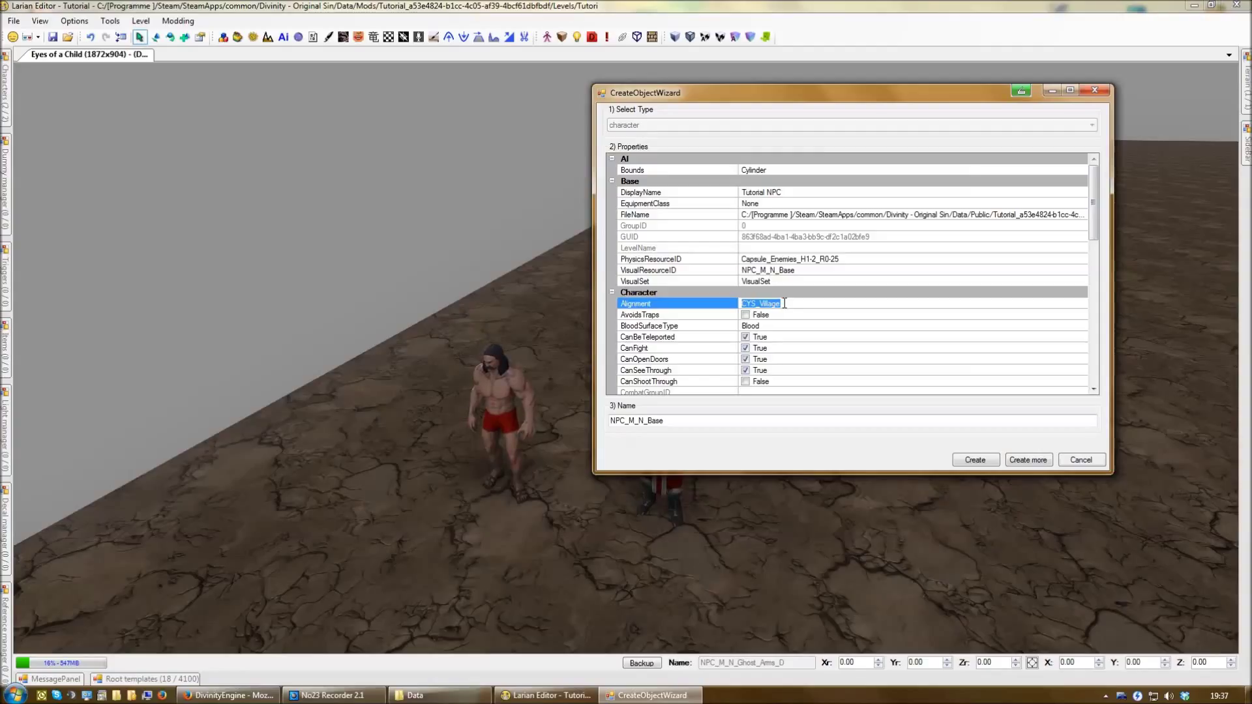
text(Tutorial Hostile)
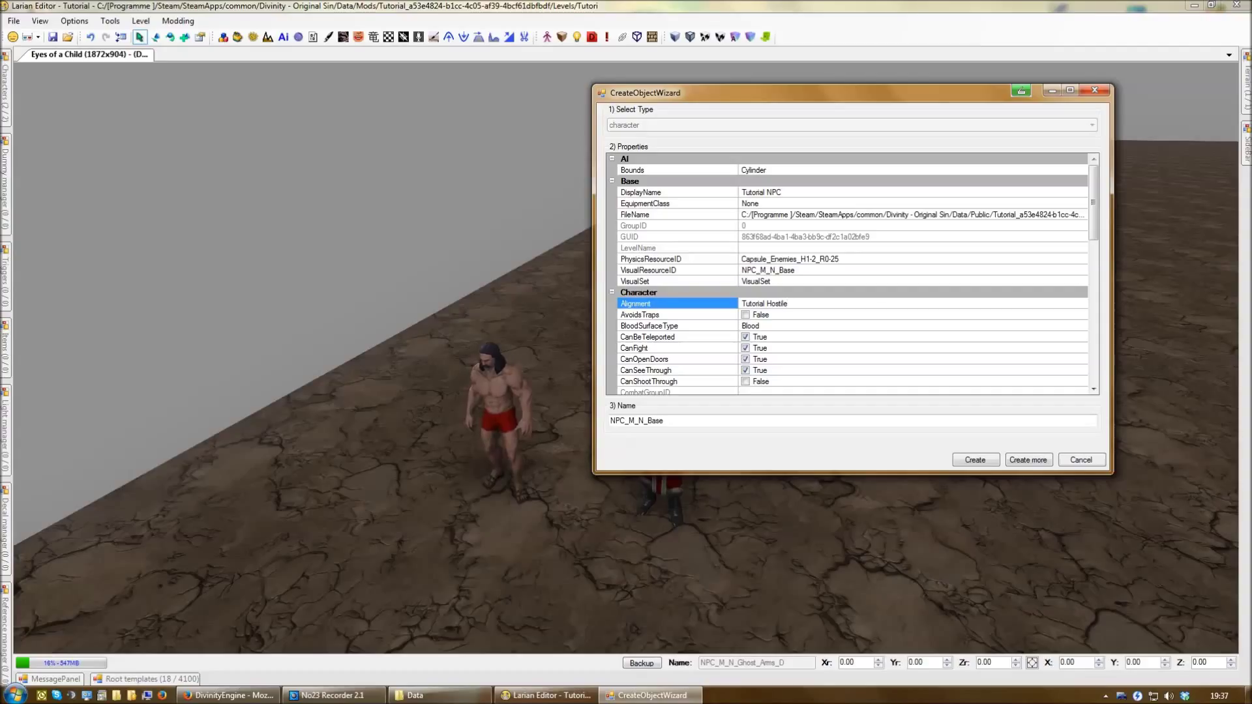
drag(1094, 230, 1094, 265)
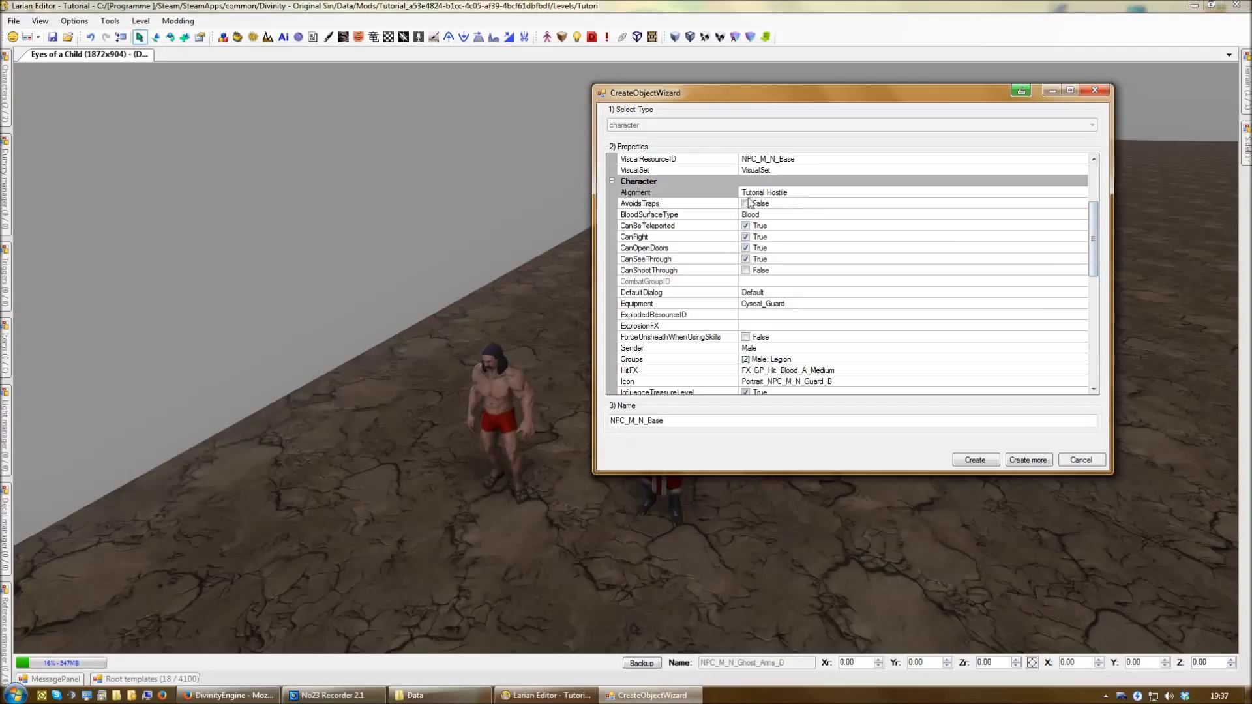
drag(1098, 260, 1097, 272)
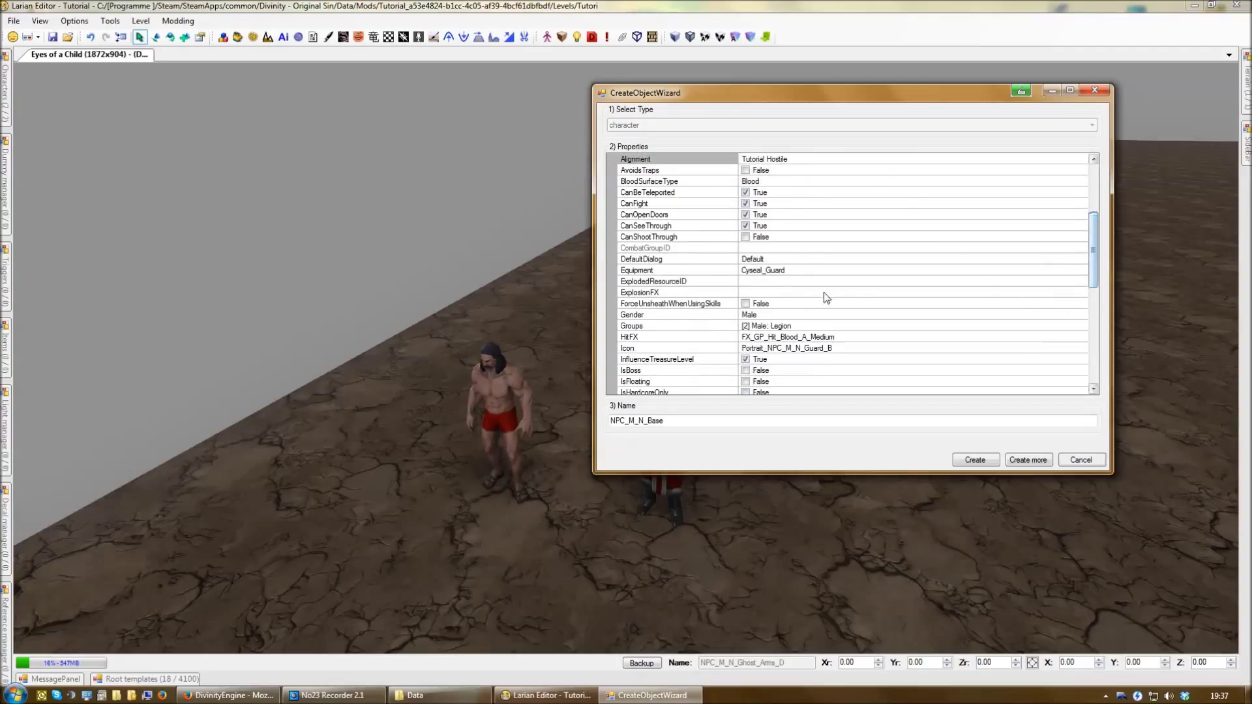
click(803, 270)
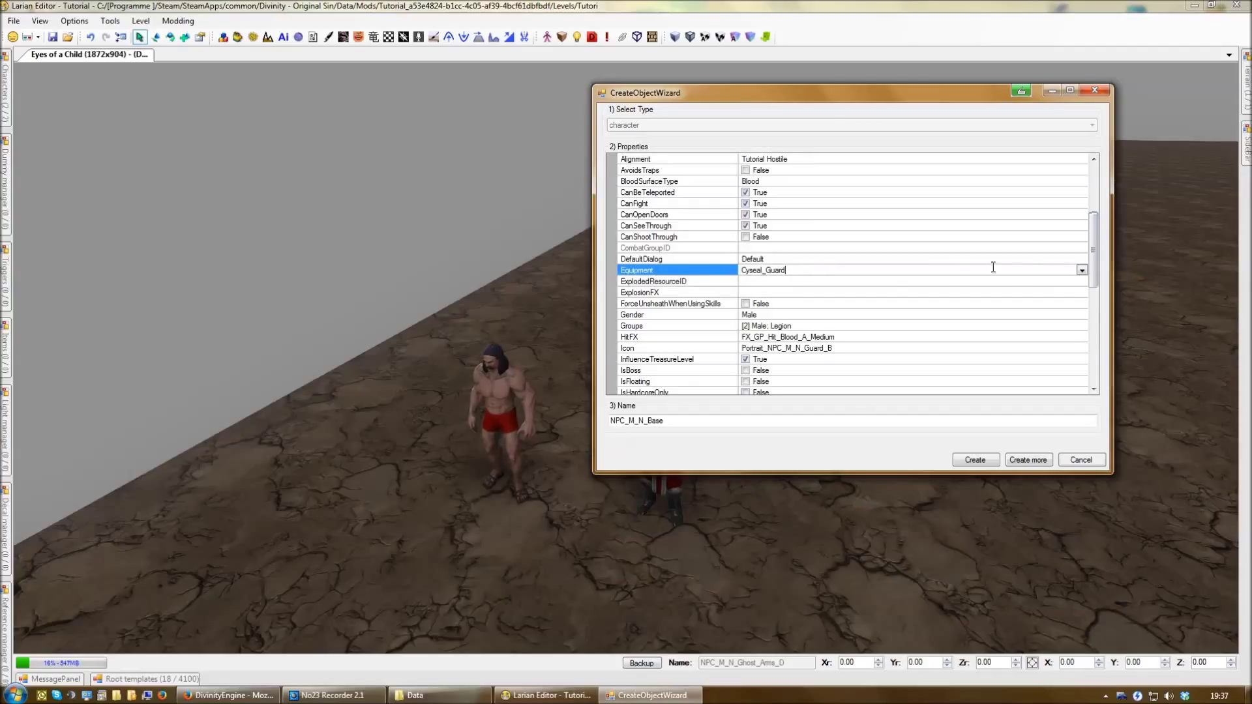
double_click(797, 270)
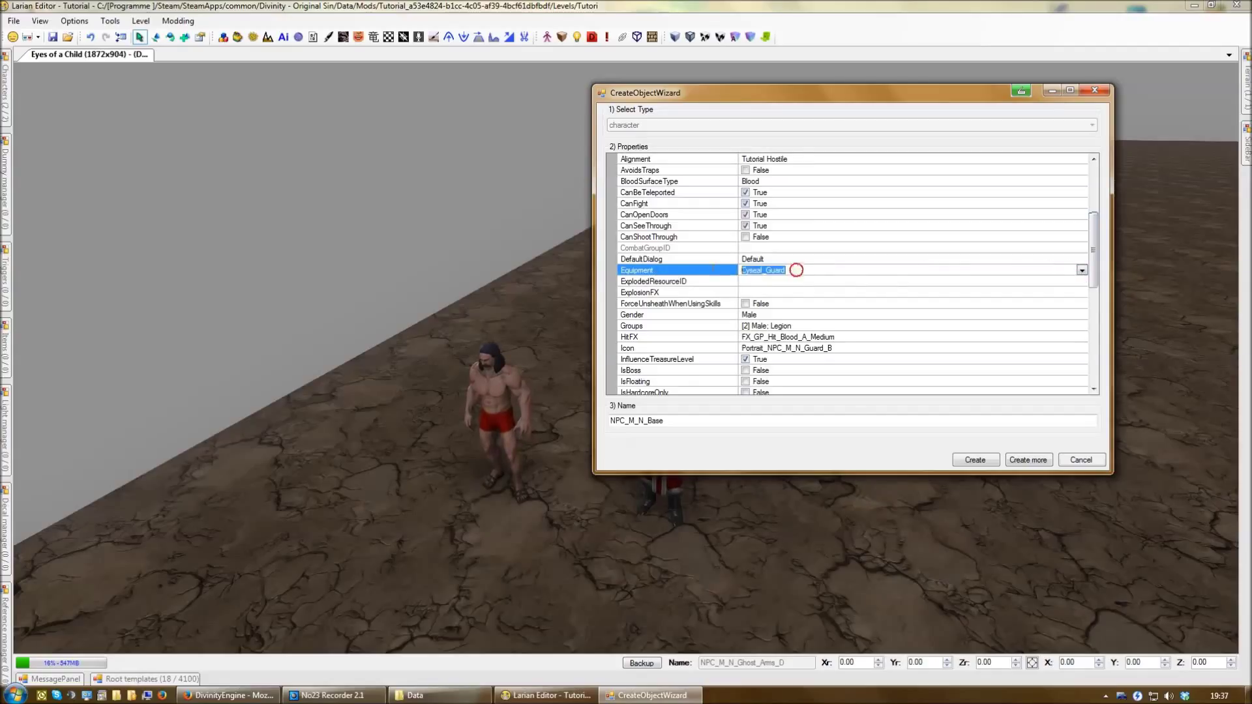
text(Tutorial_NPC)
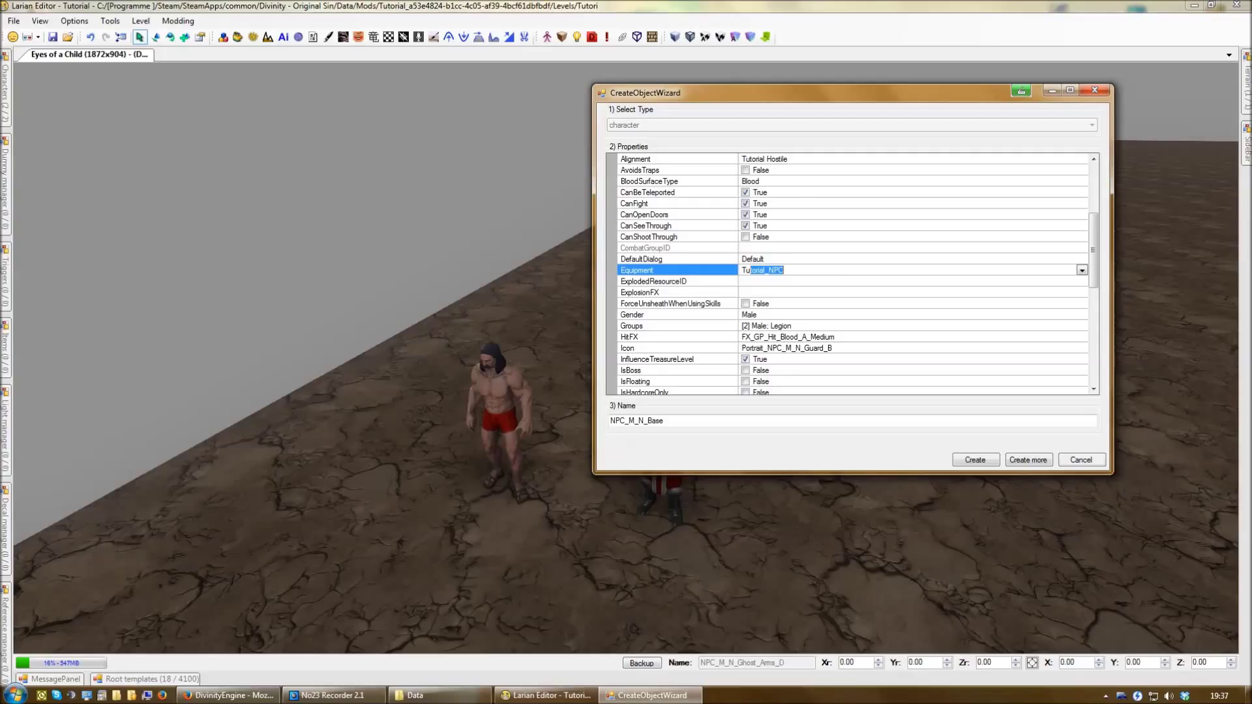
key(Return)
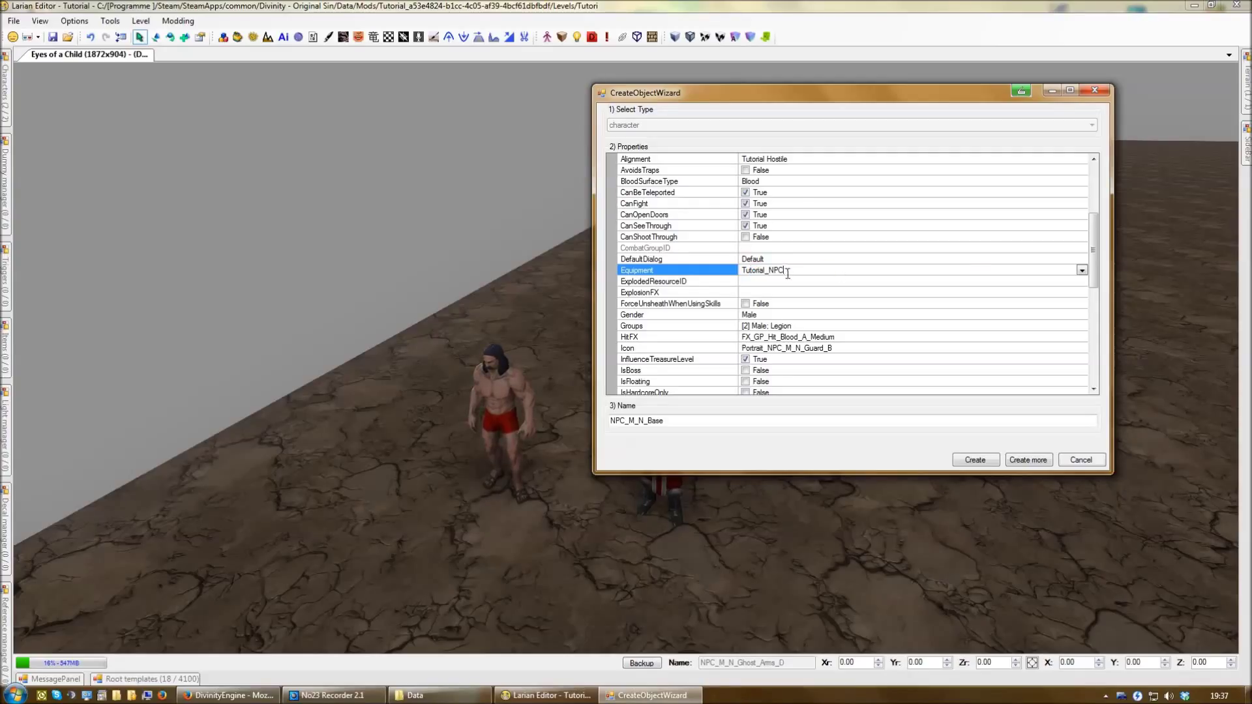
click(1082, 271)
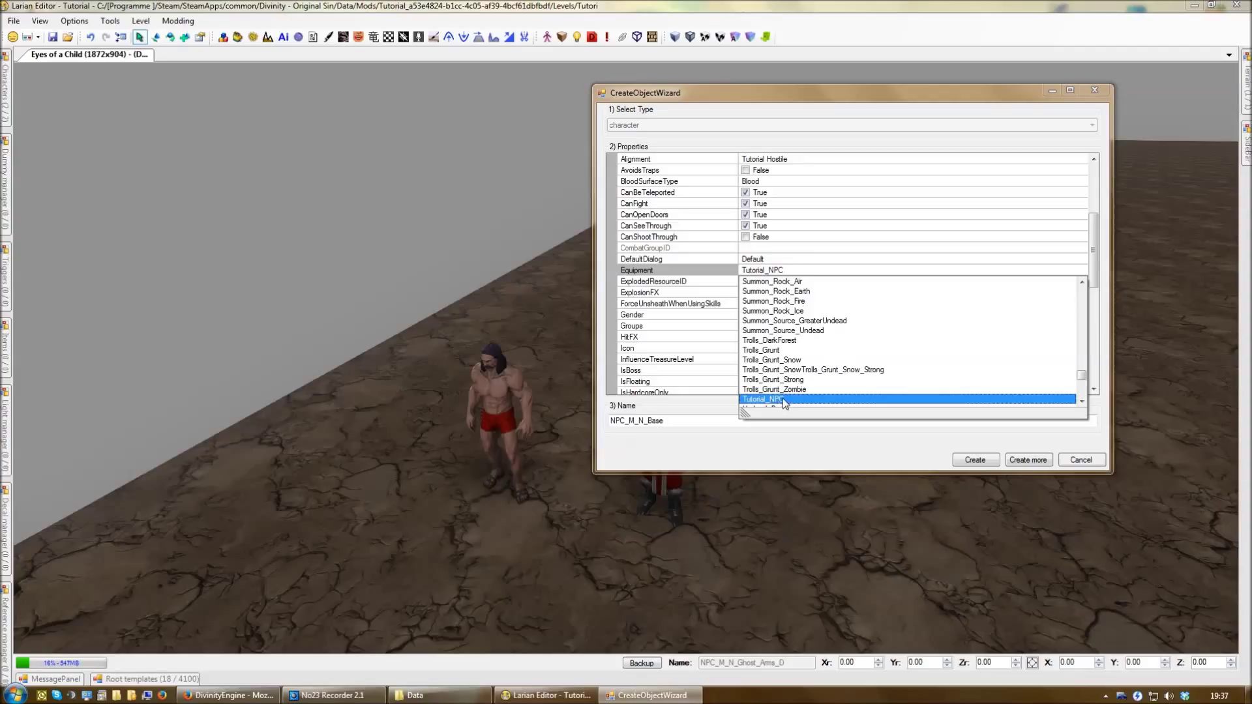
click(785, 271)
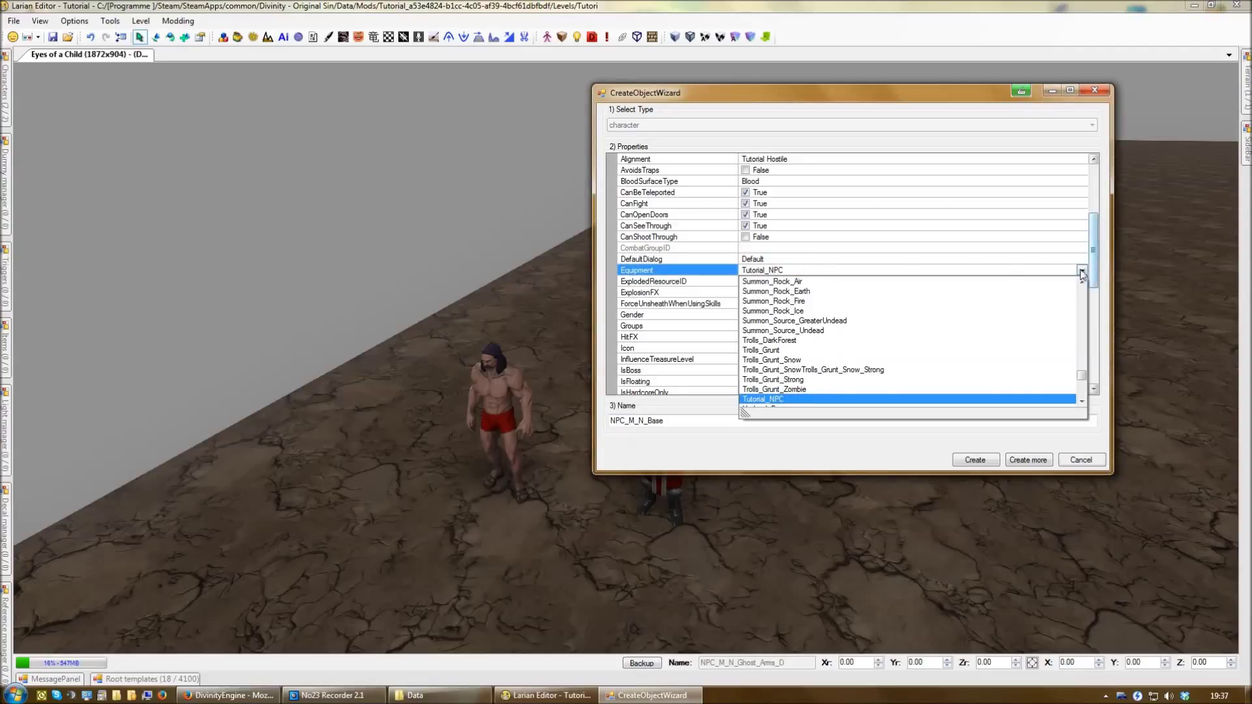
click(772, 399)
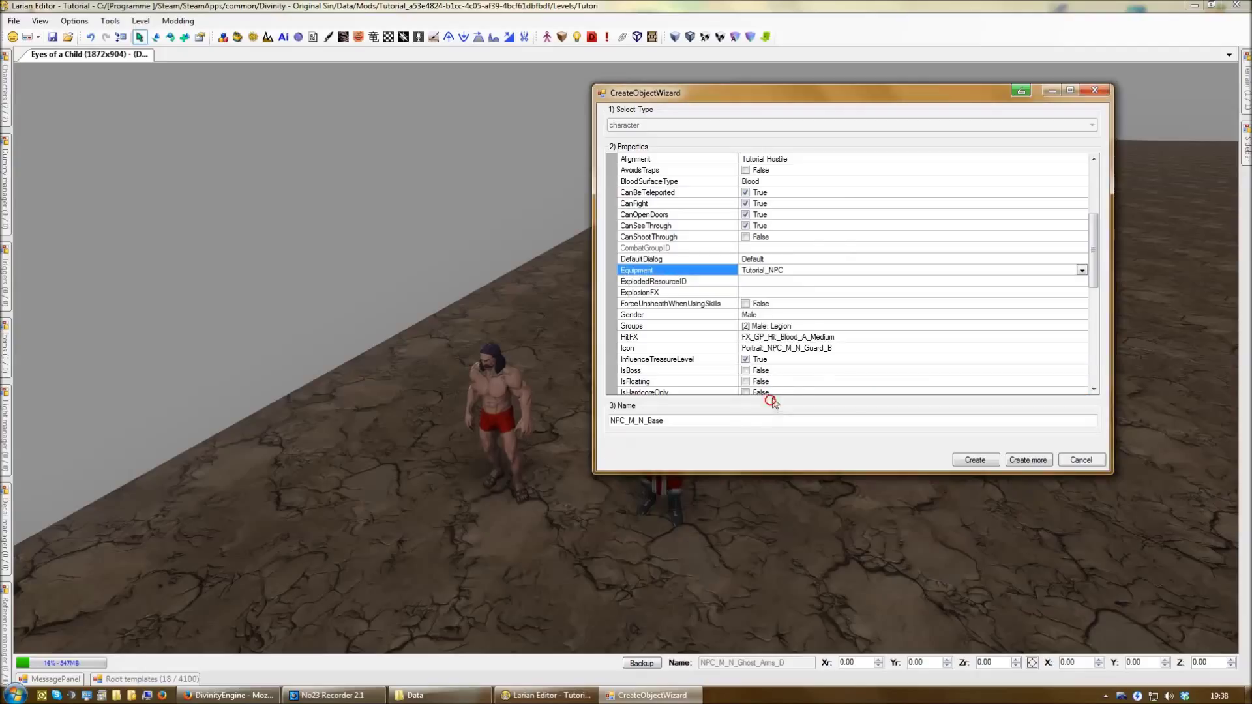
Step: Remove Legion from the character's local Groups, add Tutorial NPC instead, and apply the change
click(794, 293)
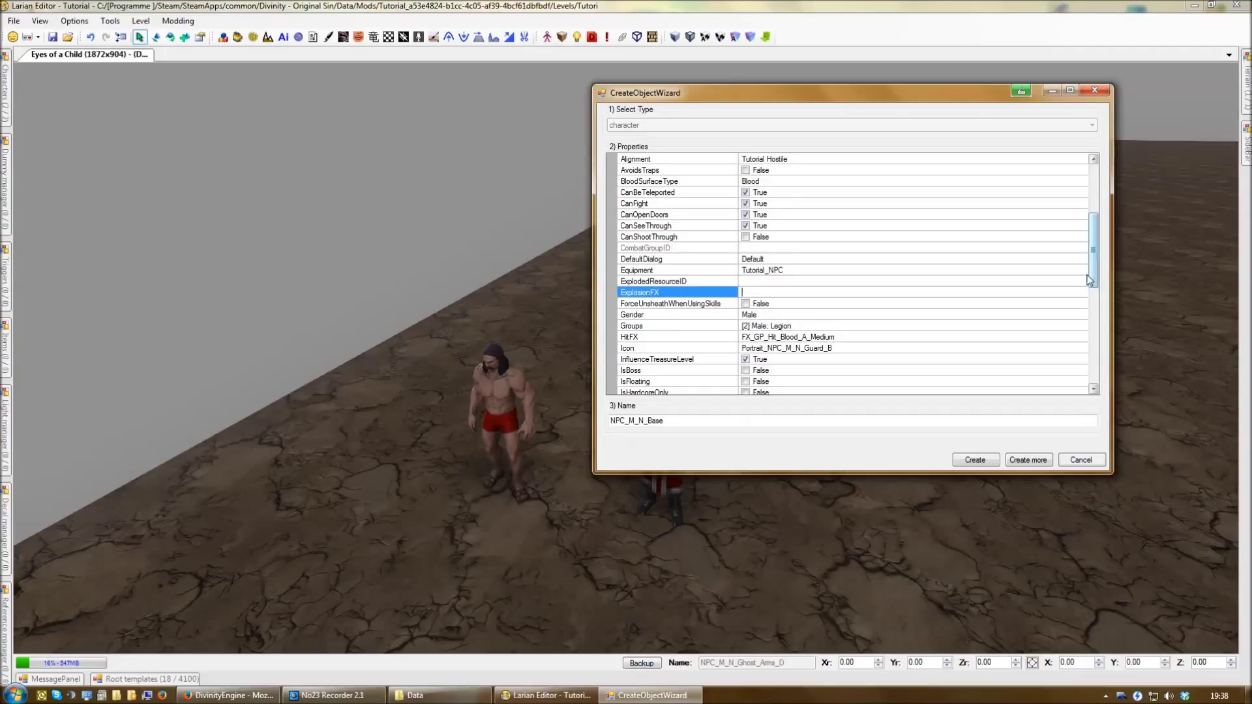
mouse_move(1092, 281)
mouse_down()
mouse_move(1078, 324)
mouse_move(1081, 282)
mouse_up()
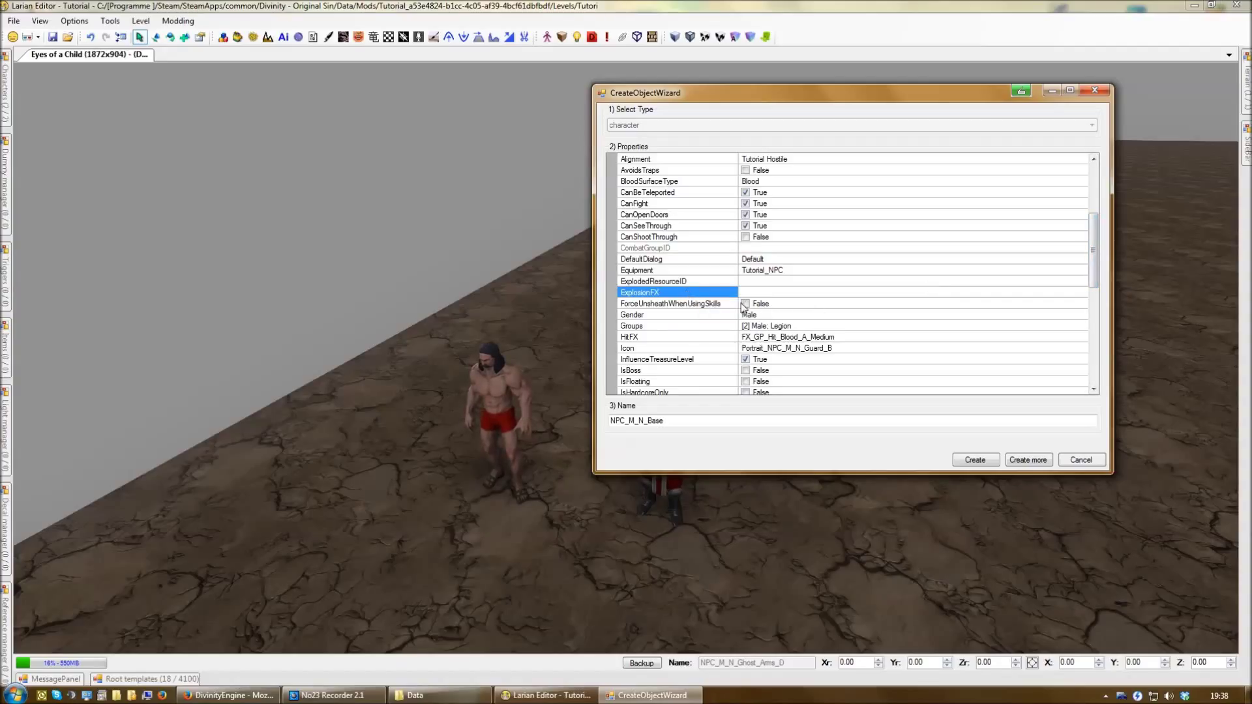
click(772, 325)
click(799, 324)
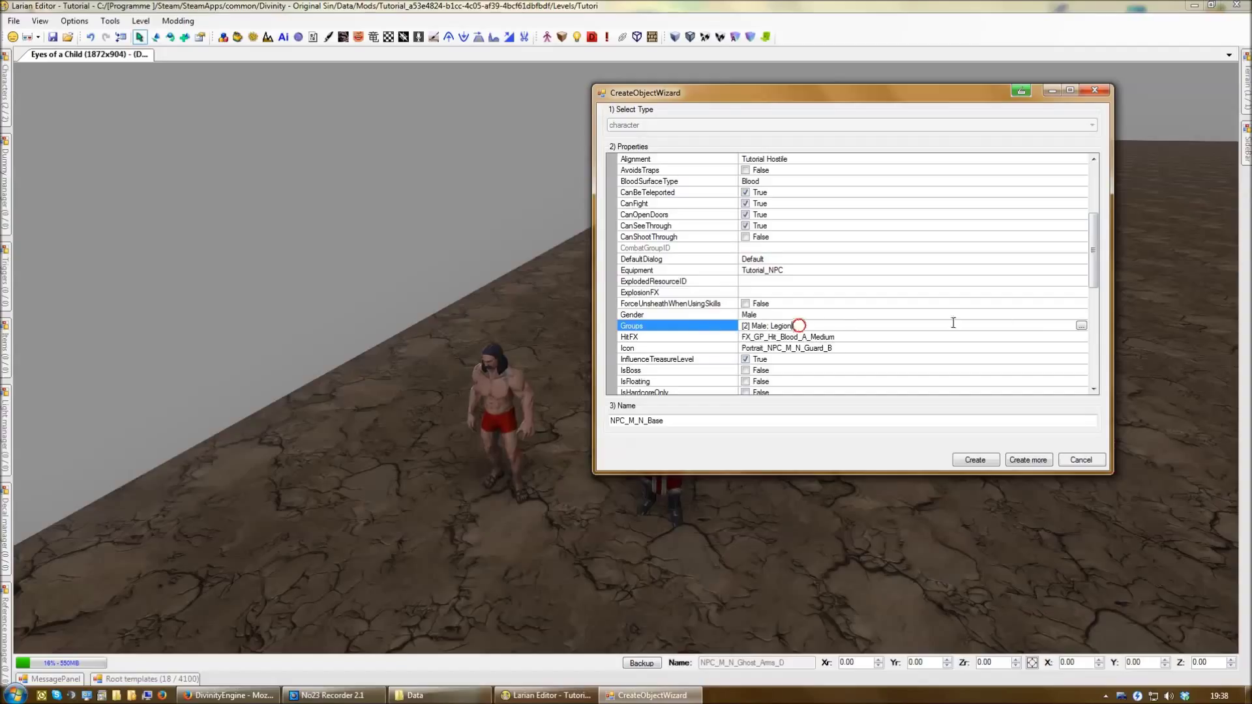
click(1080, 326)
click(178, 84)
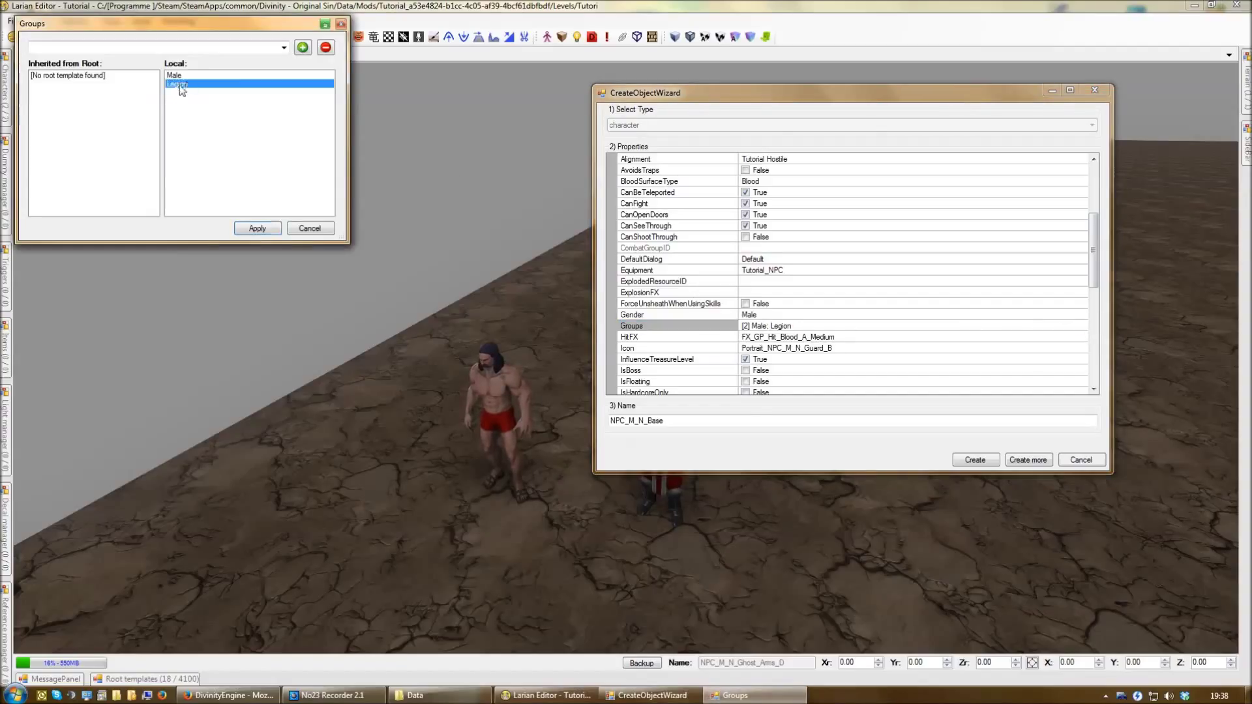
click(325, 47)
click(283, 47)
click(284, 48)
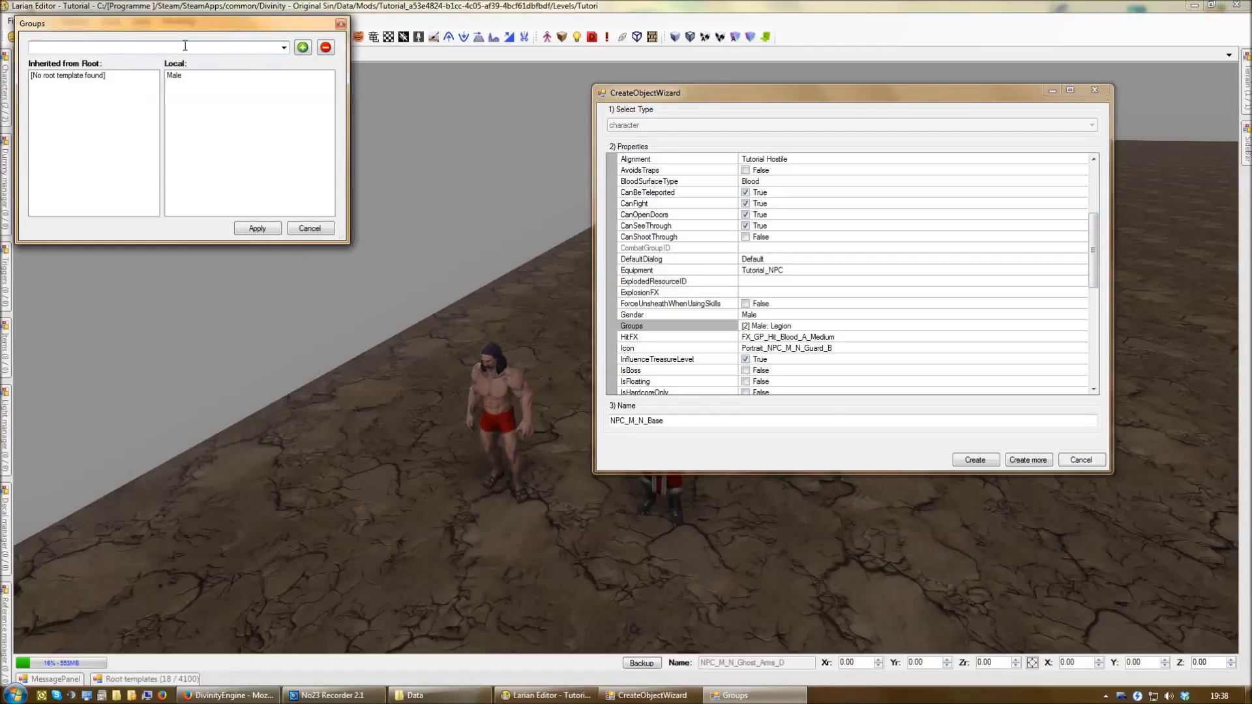
text(Tutorial NPC)
click(303, 47)
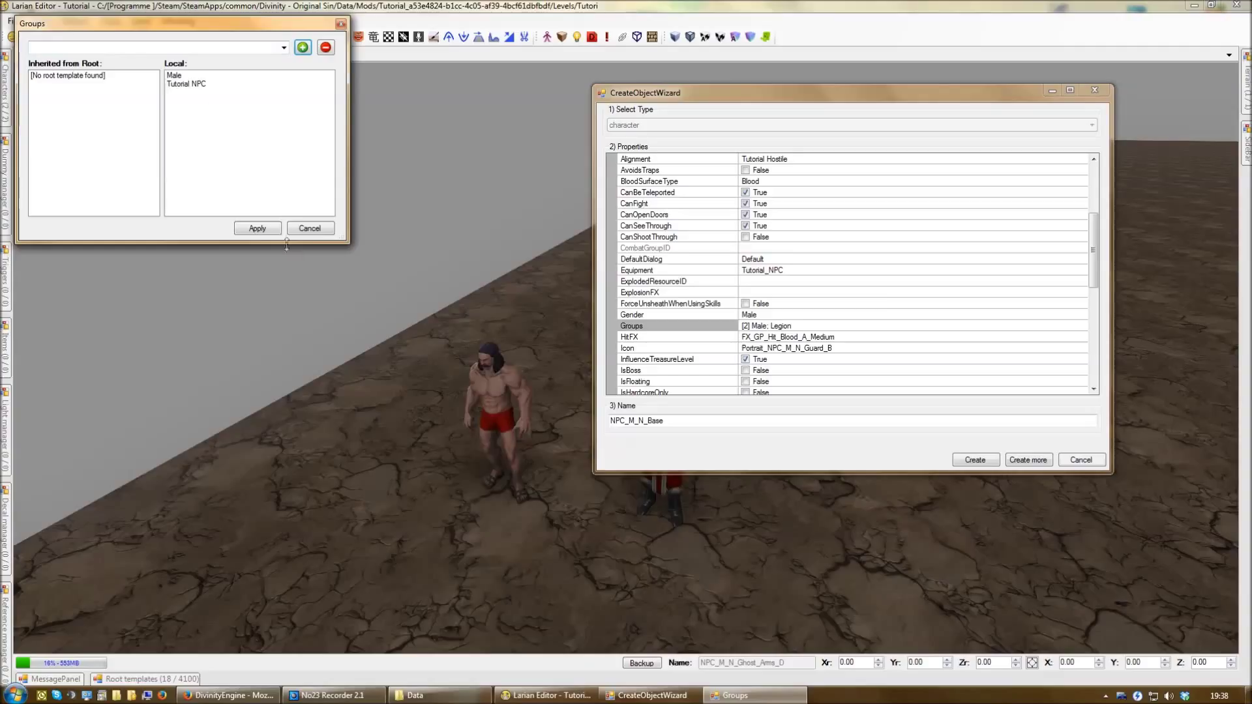
click(256, 228)
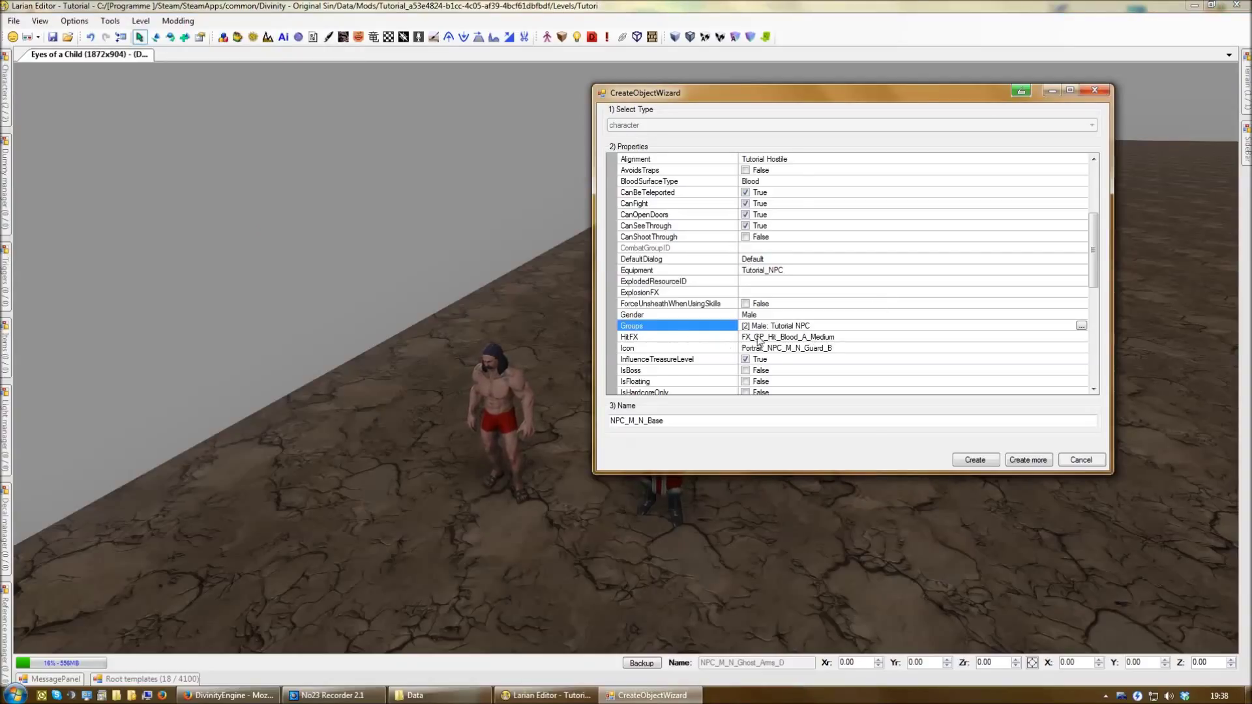
click(847, 336)
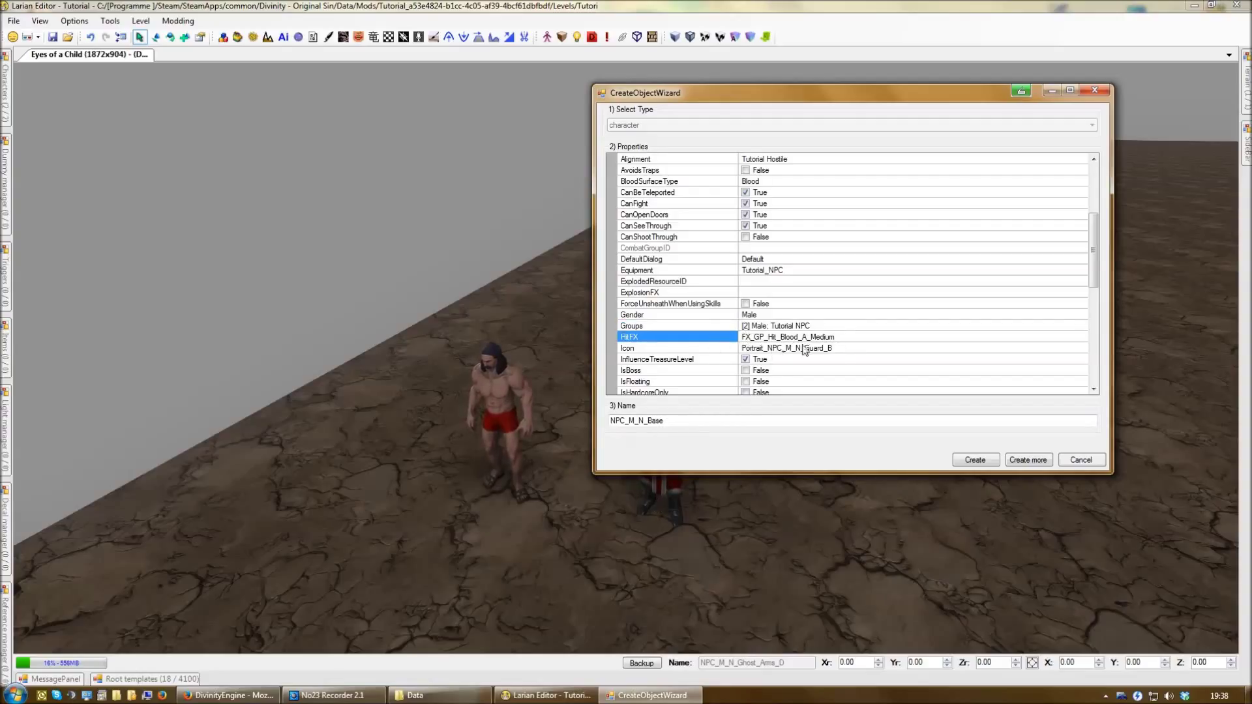
click(783, 348)
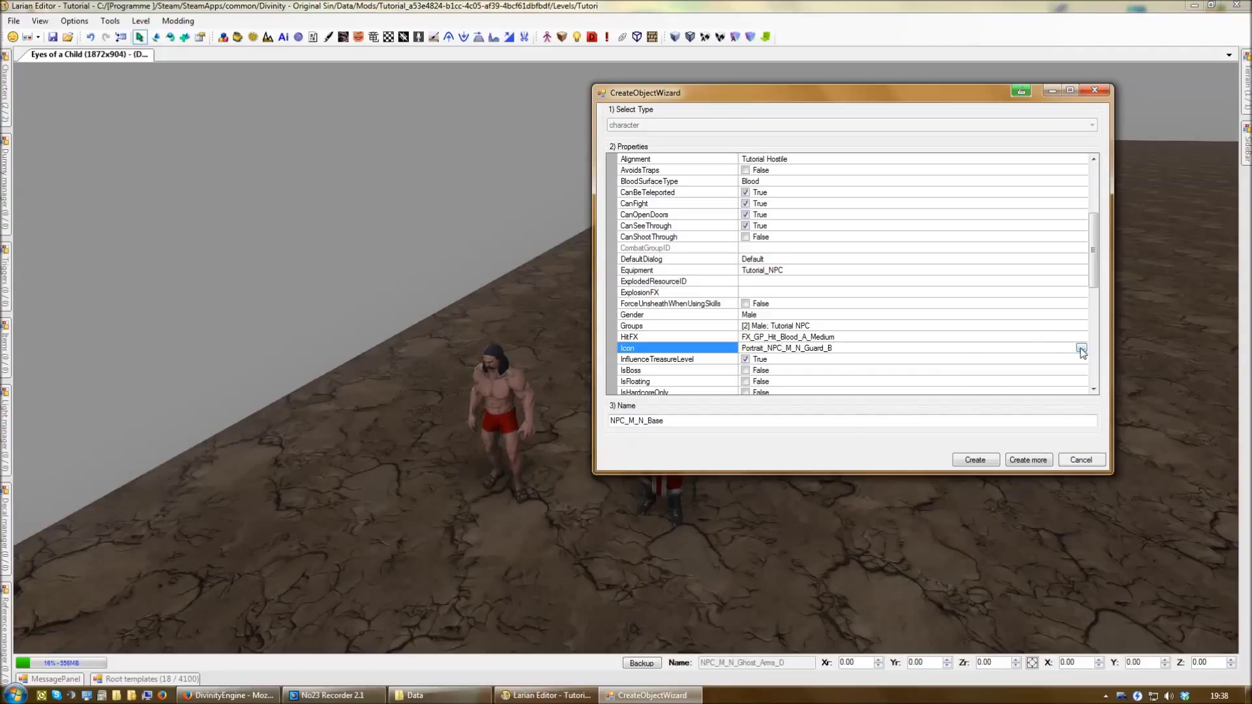
drag(1093, 281, 1096, 312)
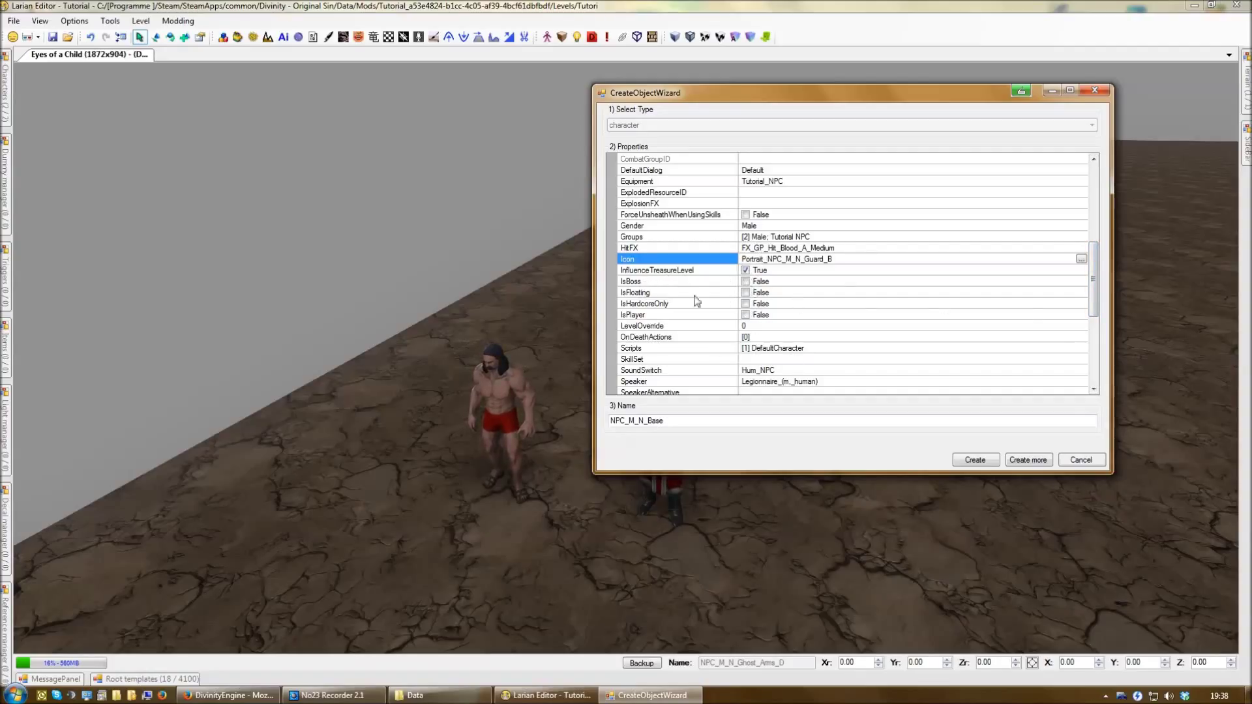
scroll(1094, 286, down, 2)
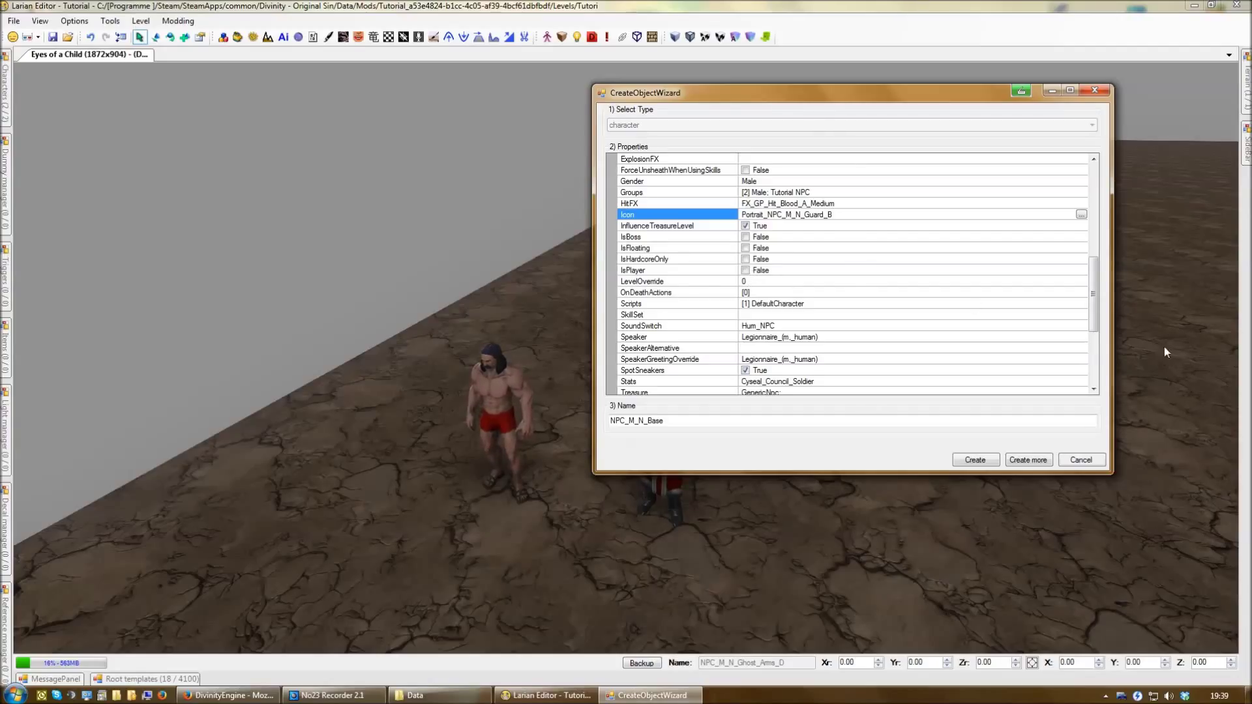
Step: Set the new character template's Stats property to Tutorial_NPC
scroll(1098, 326, down, 1)
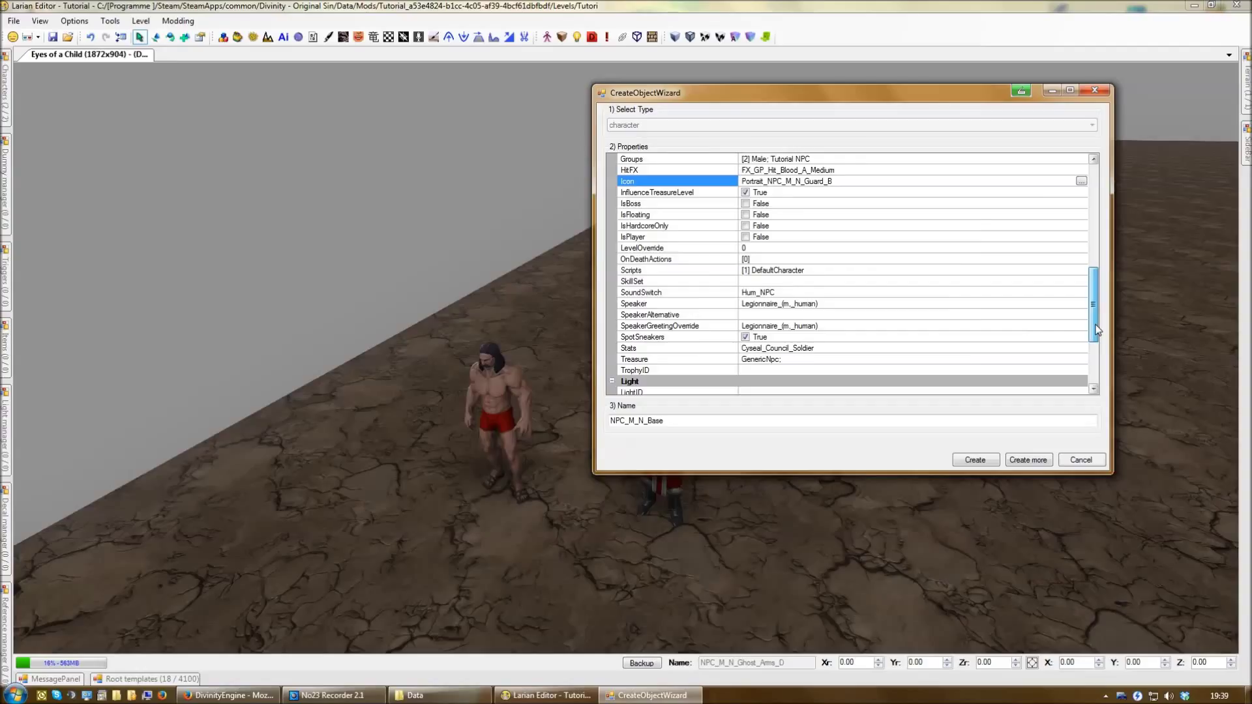
drag(1098, 329, 1097, 324)
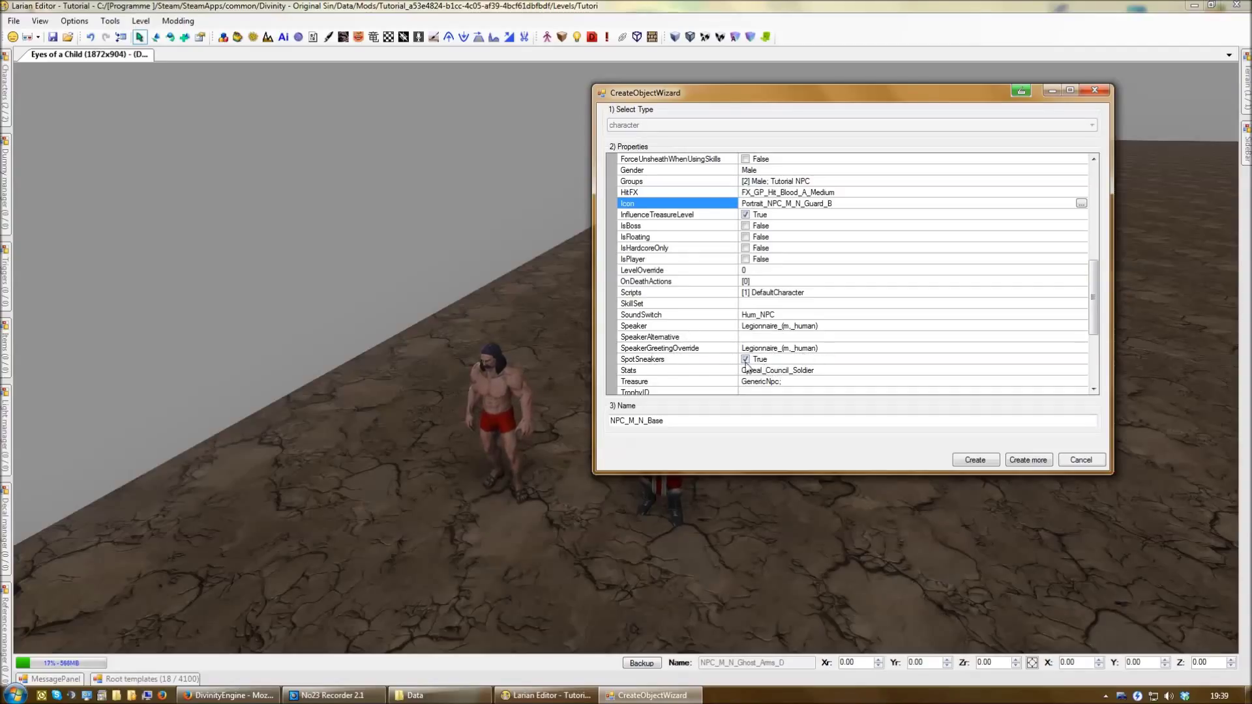
click(786, 370)
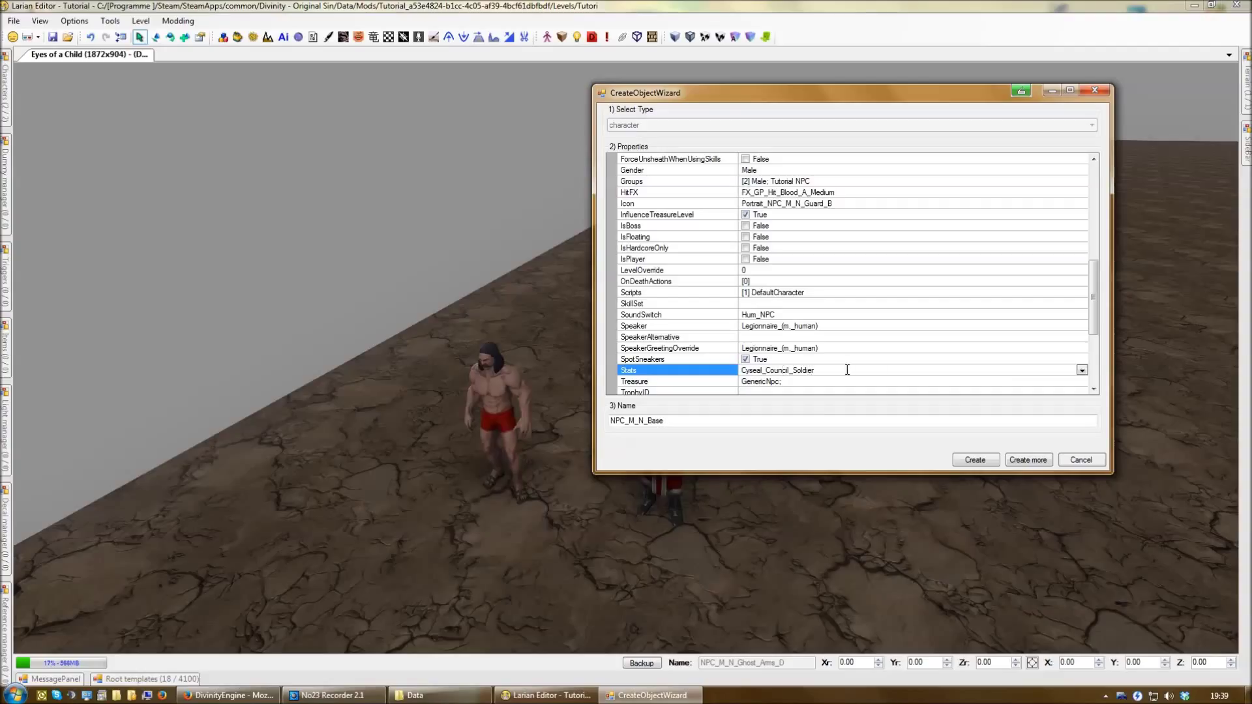
click(1082, 371)
click(847, 371)
click(844, 370)
text(T)
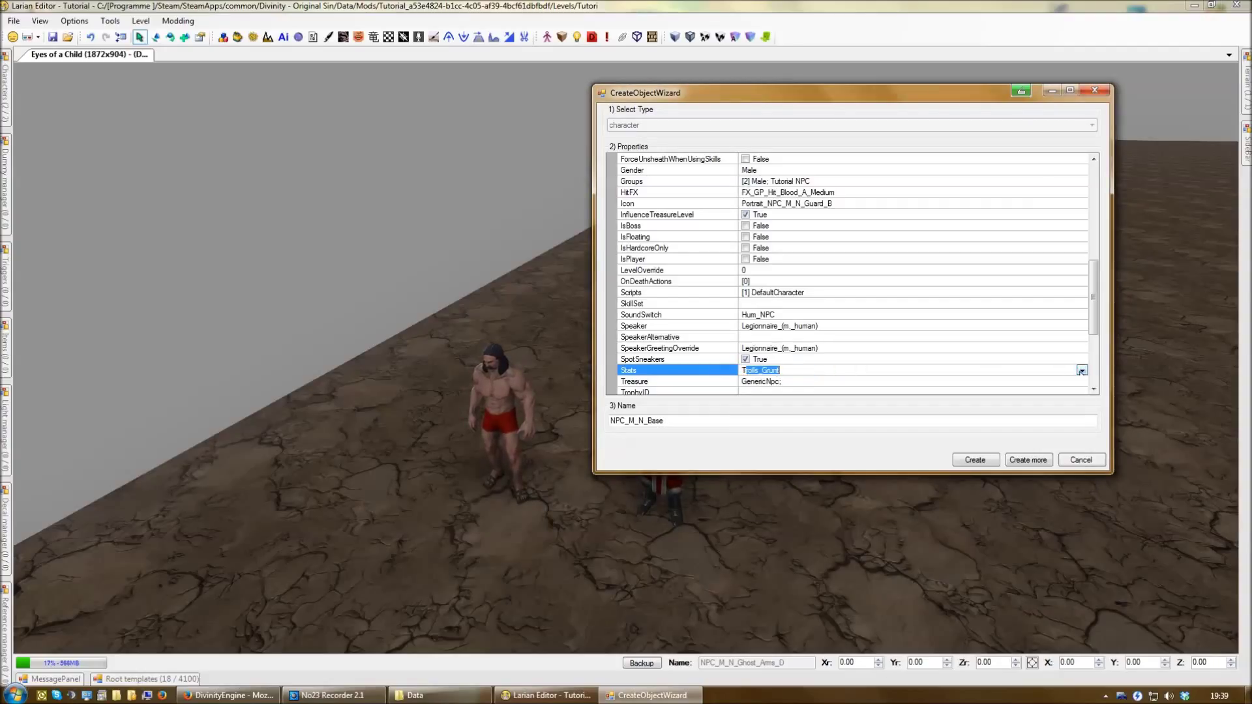
text(U)
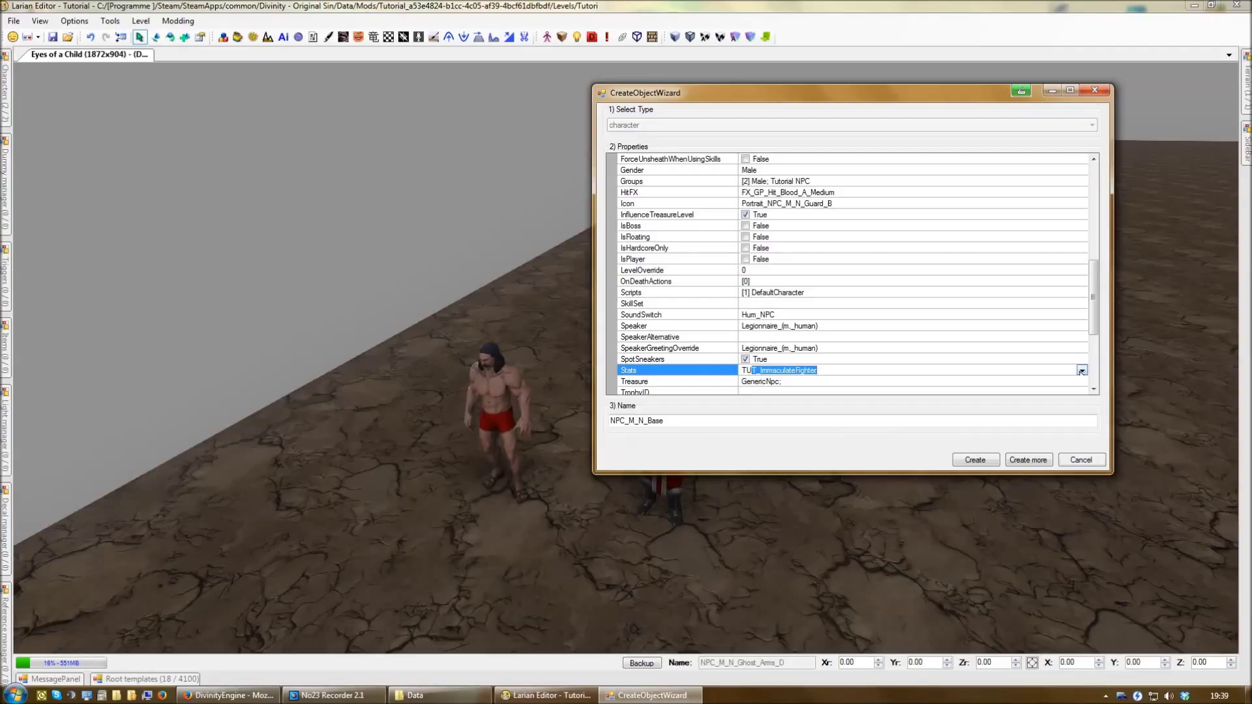
text(T)
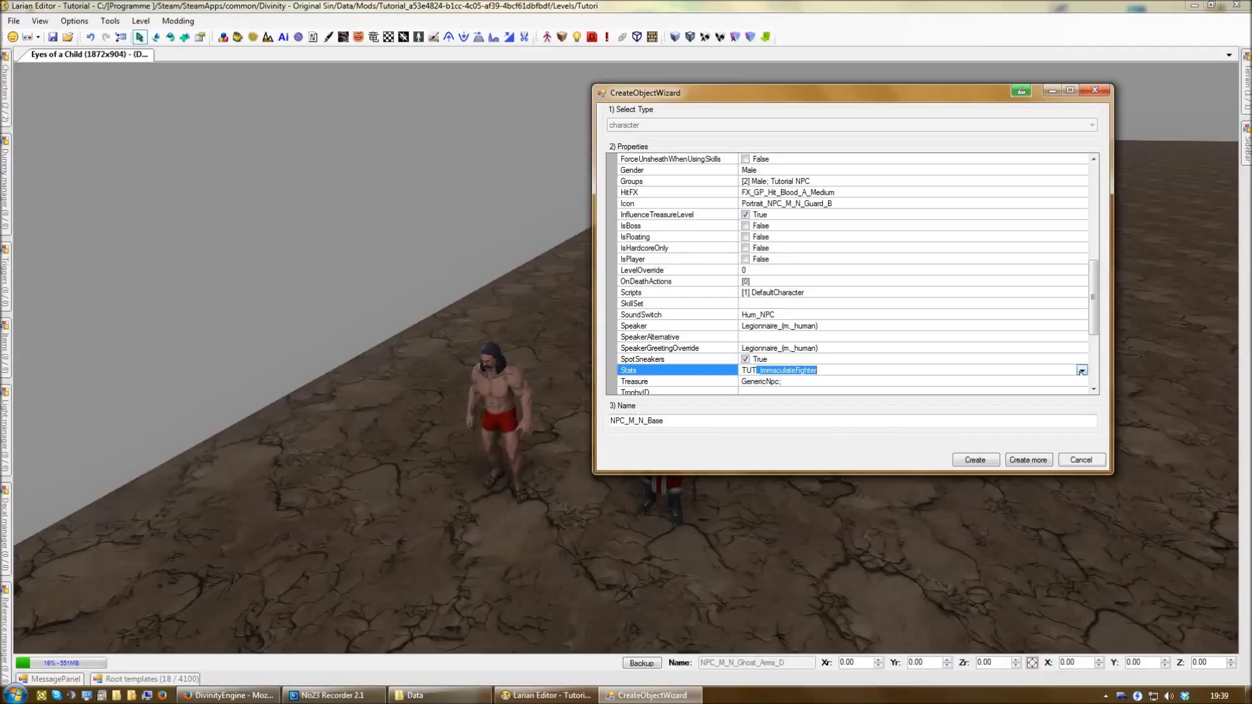
text(orial_NPC)
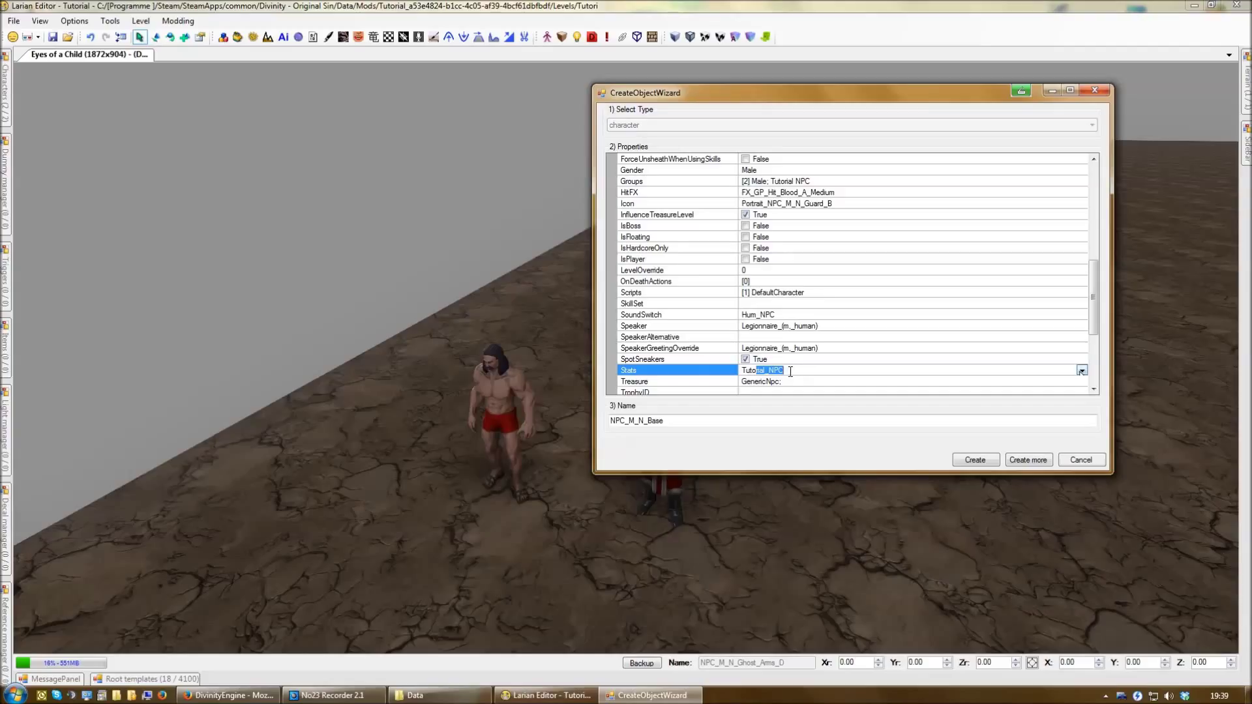
key(Return)
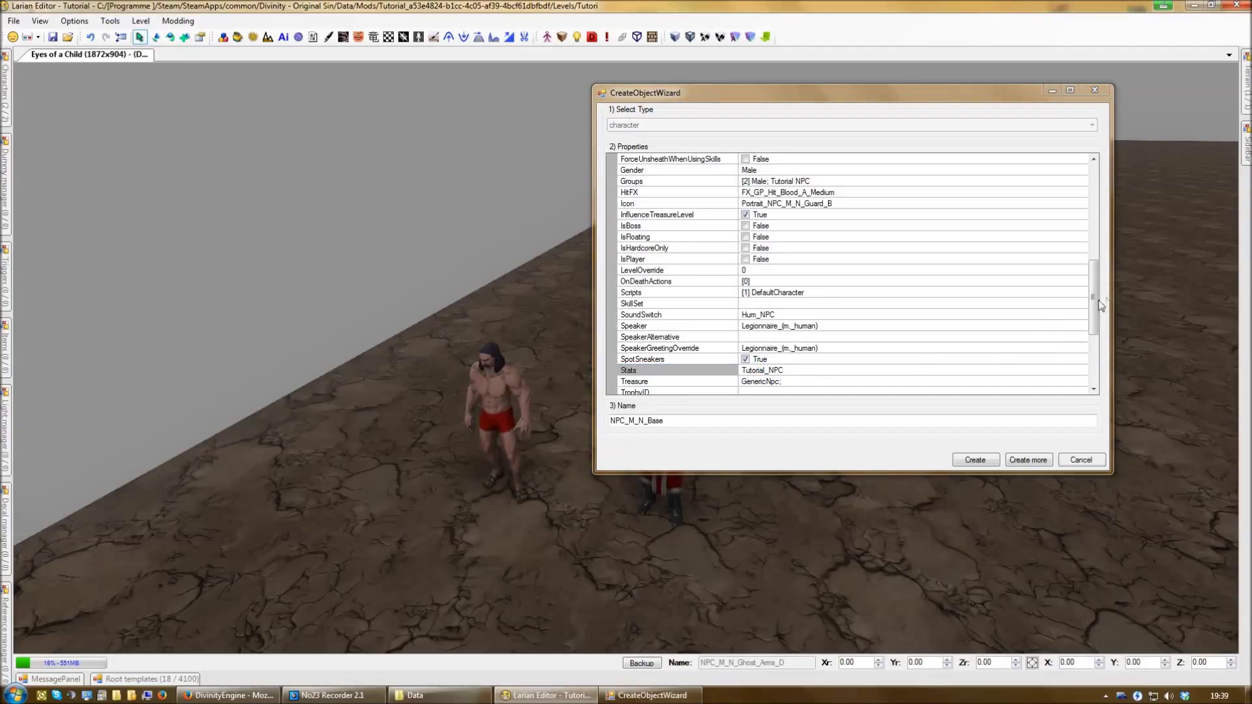
Step: Check the template's scale and movement speed properties, name it Tutorial_NPC and create it
scroll(935, 385, down, 5)
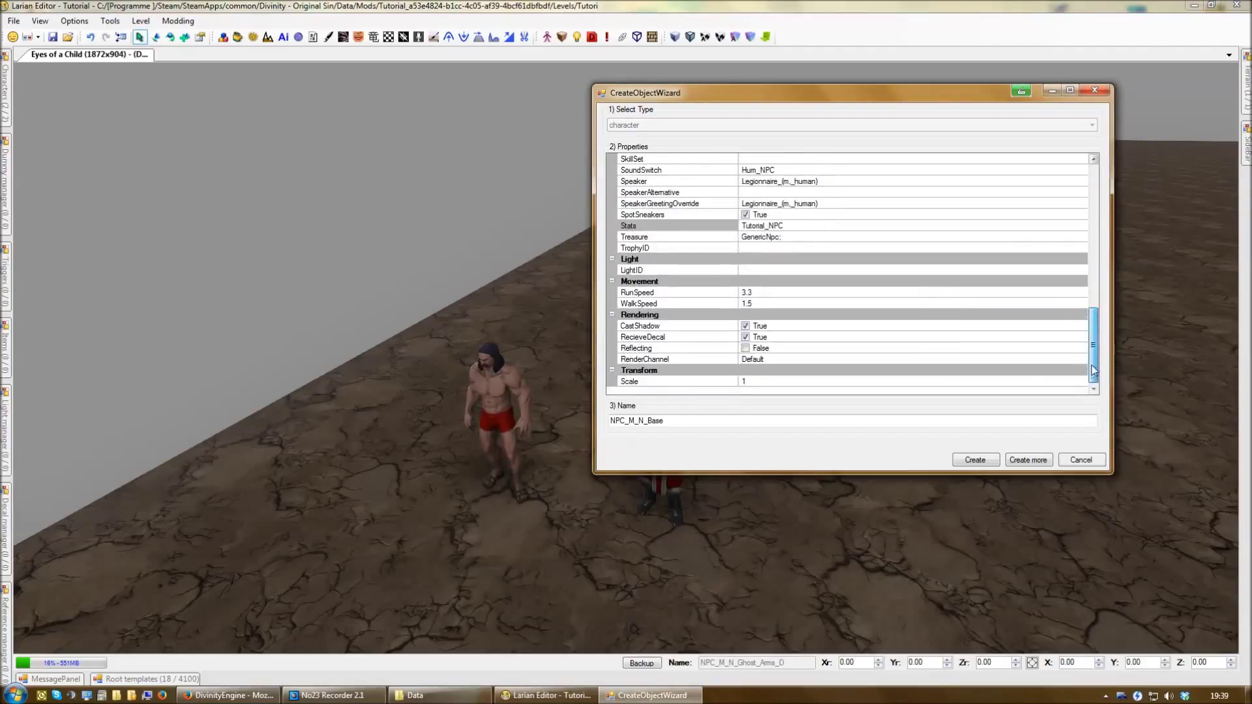
click(750, 382)
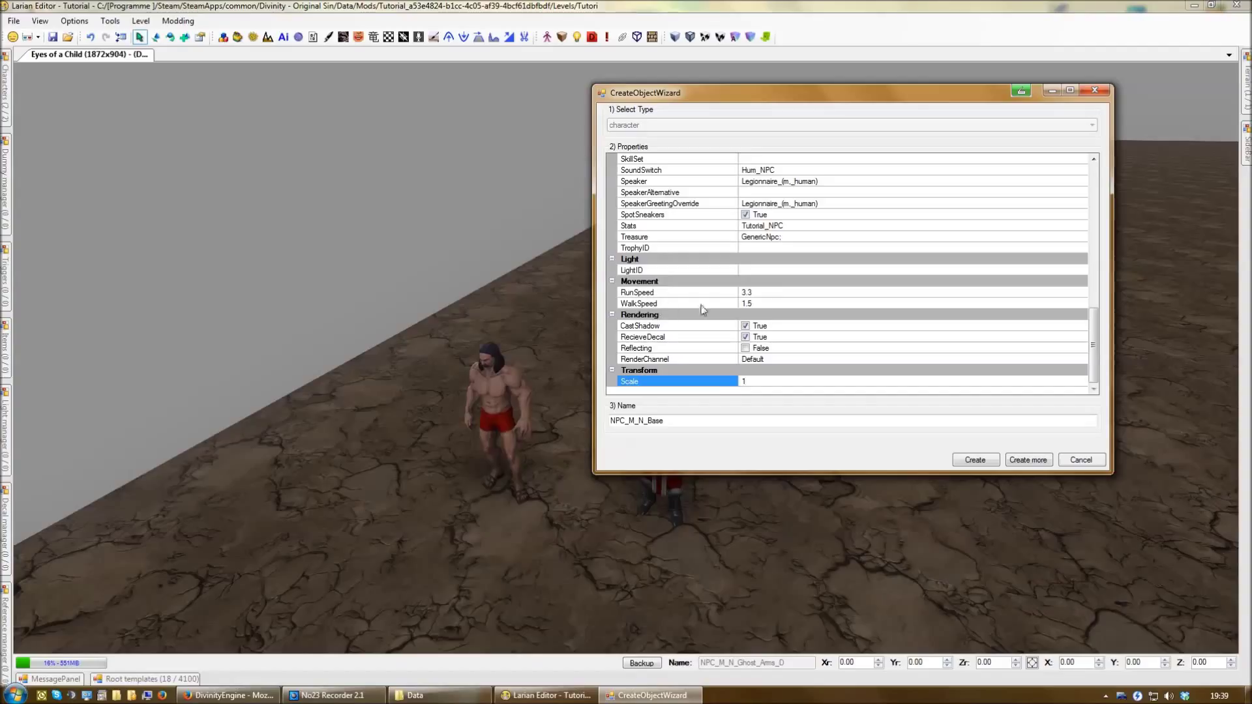
click(764, 304)
click(763, 293)
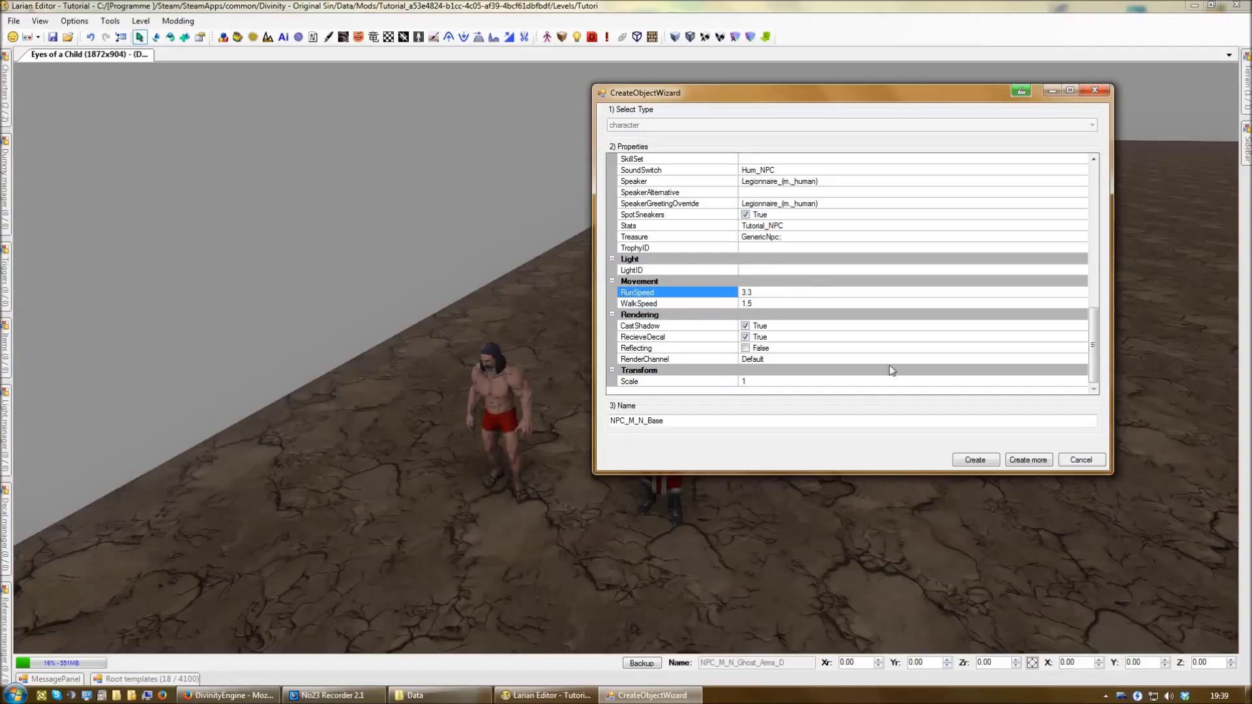
double_click(659, 421)
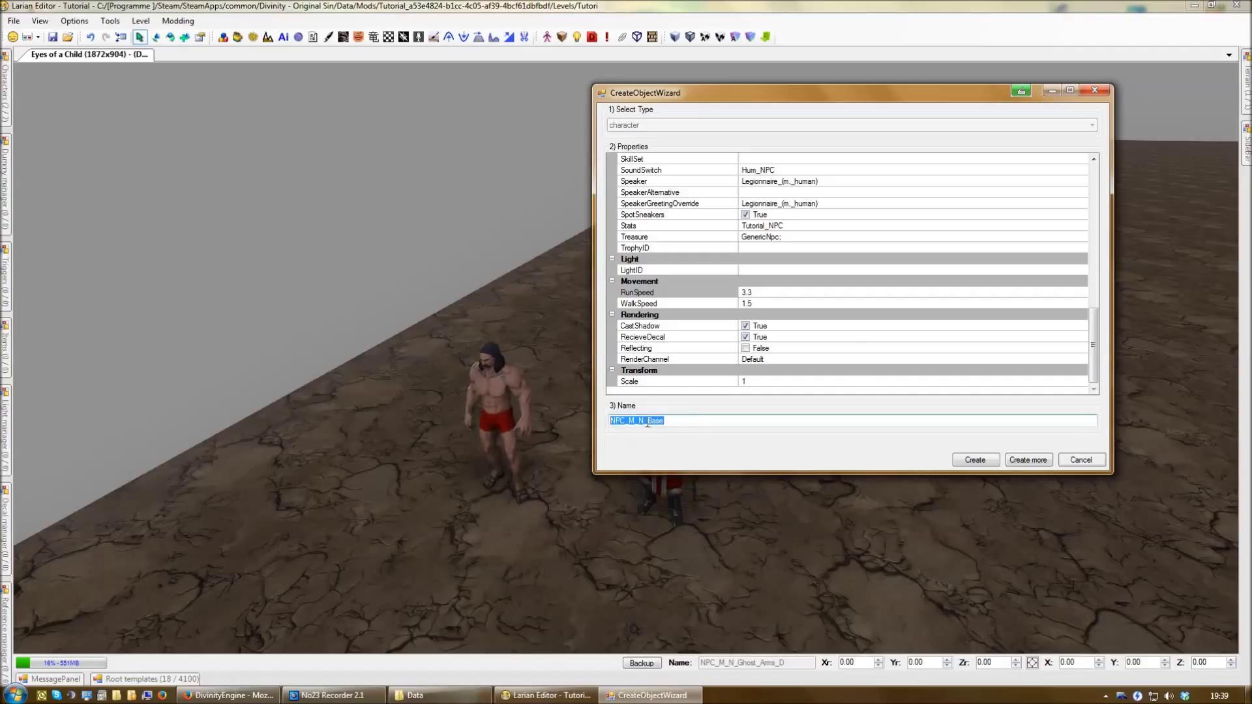
text(Tutor_NPC)
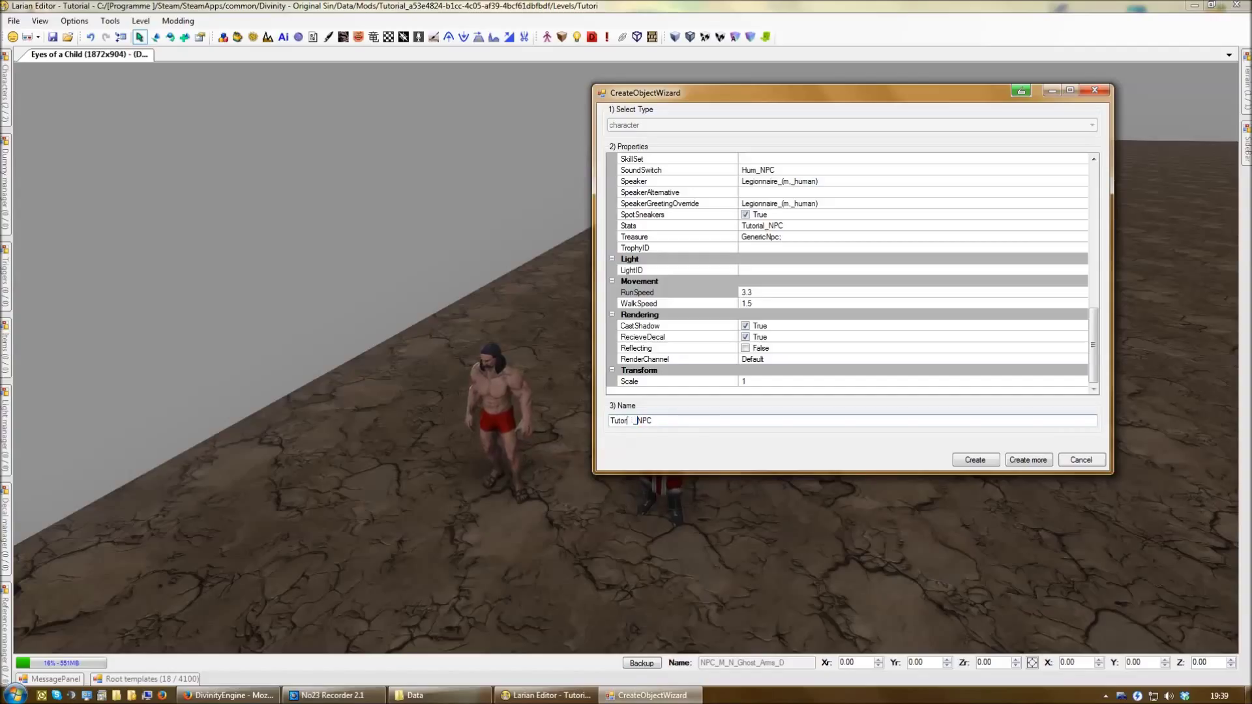
click(973, 460)
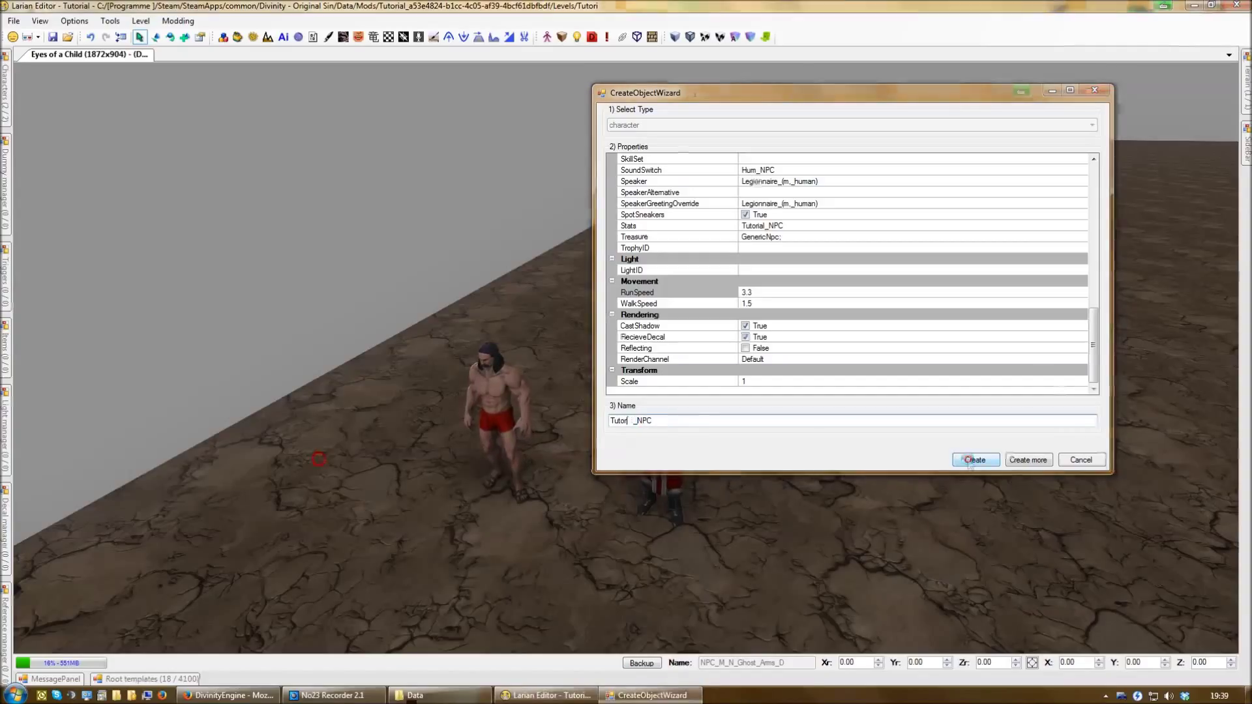
Step: Filter the root templates by "tut" and place one Tutorial_NPC in the level beside the soldier, at about X 8.5, Z 7.2
click(134, 679)
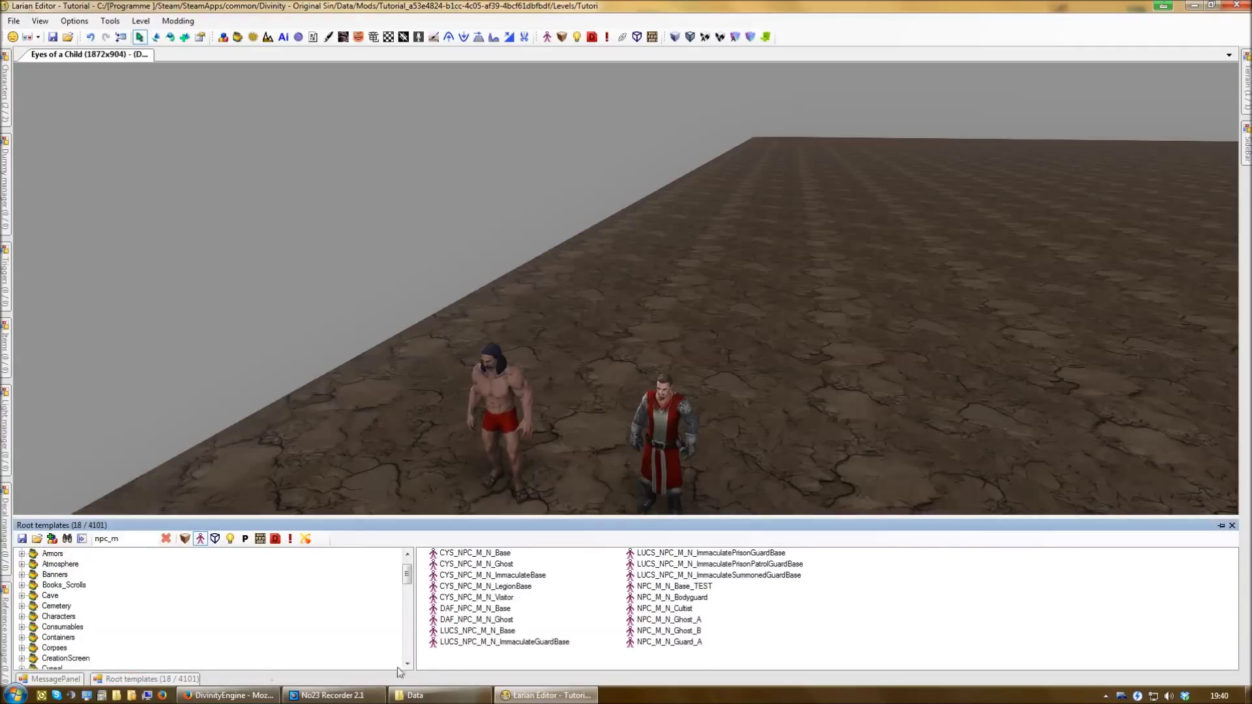
double_click(138, 542)
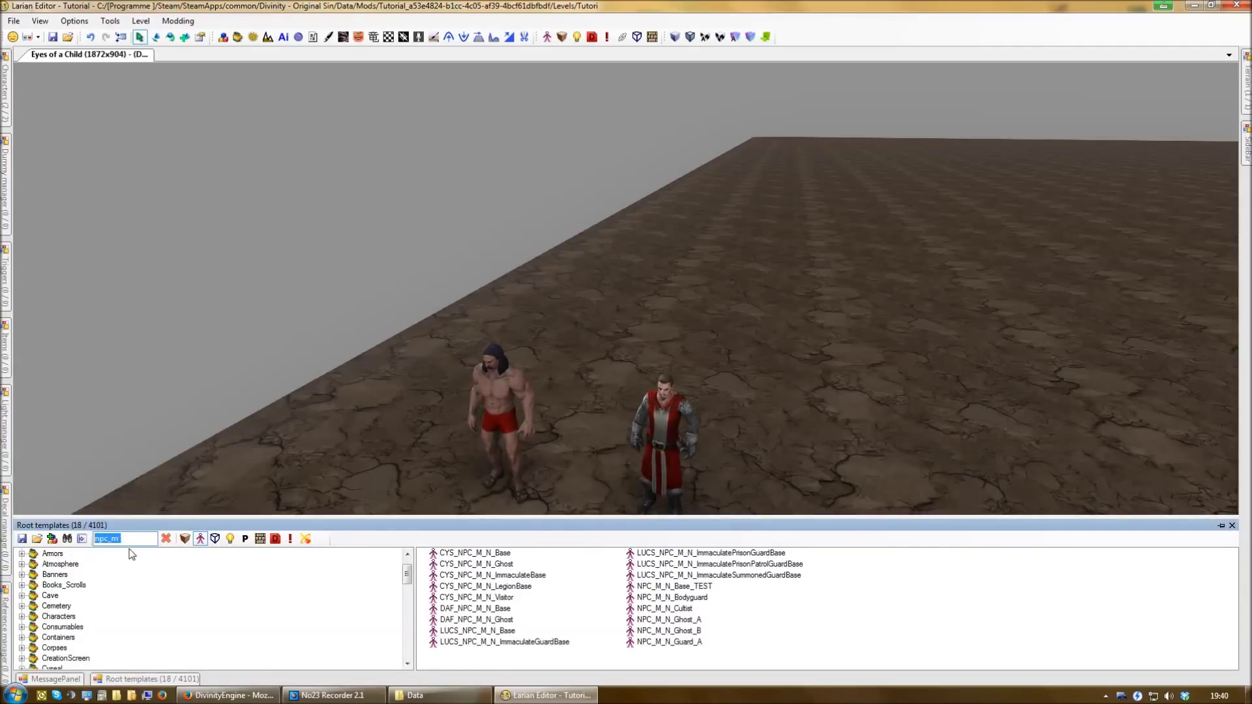
text(tut)
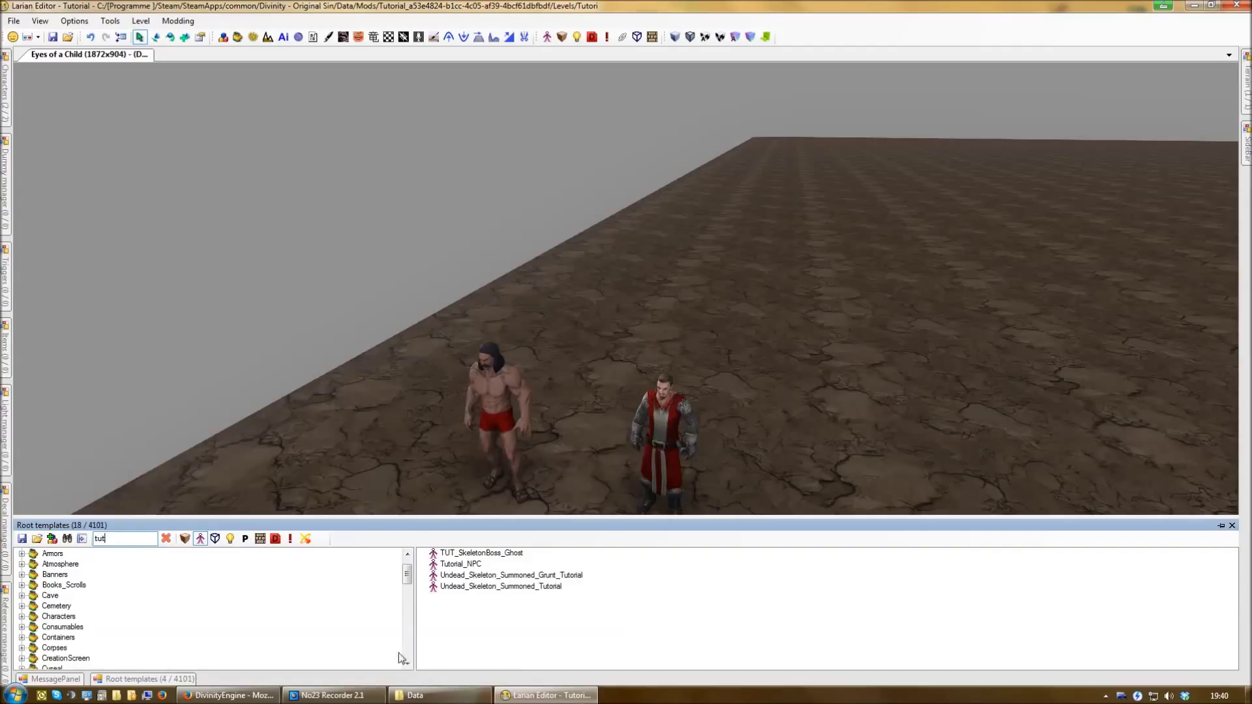
click(473, 565)
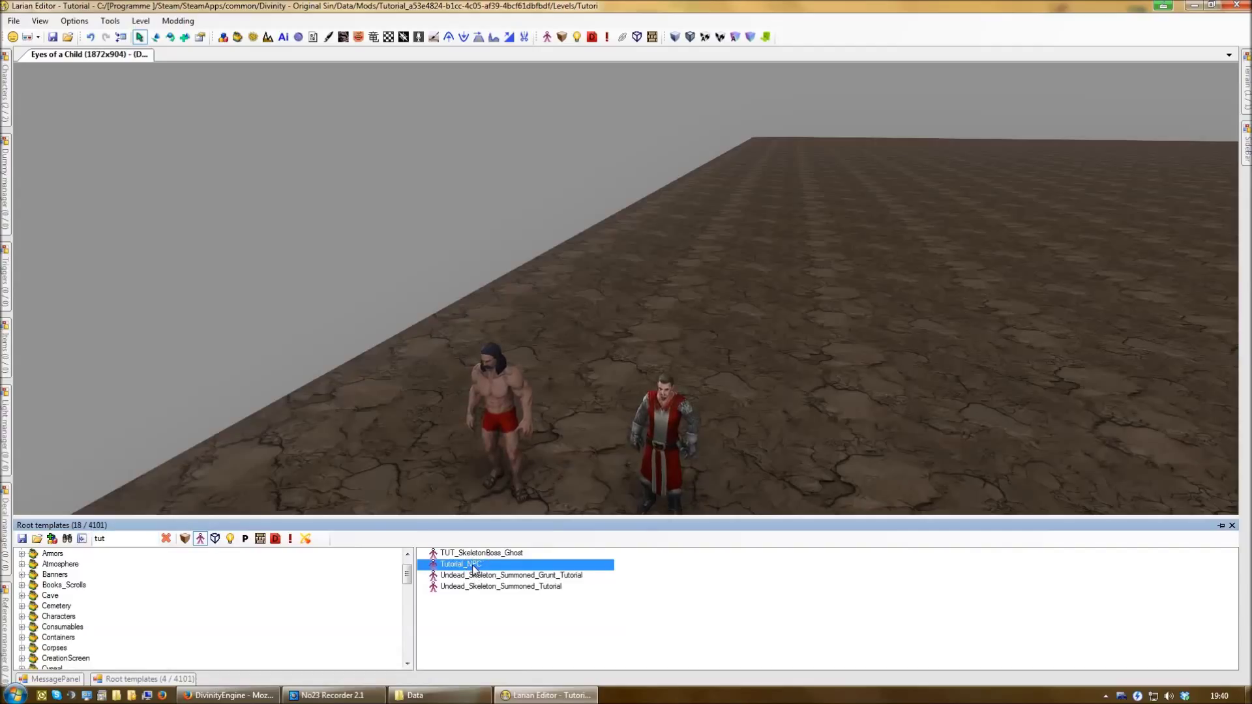
drag(463, 566, 822, 451)
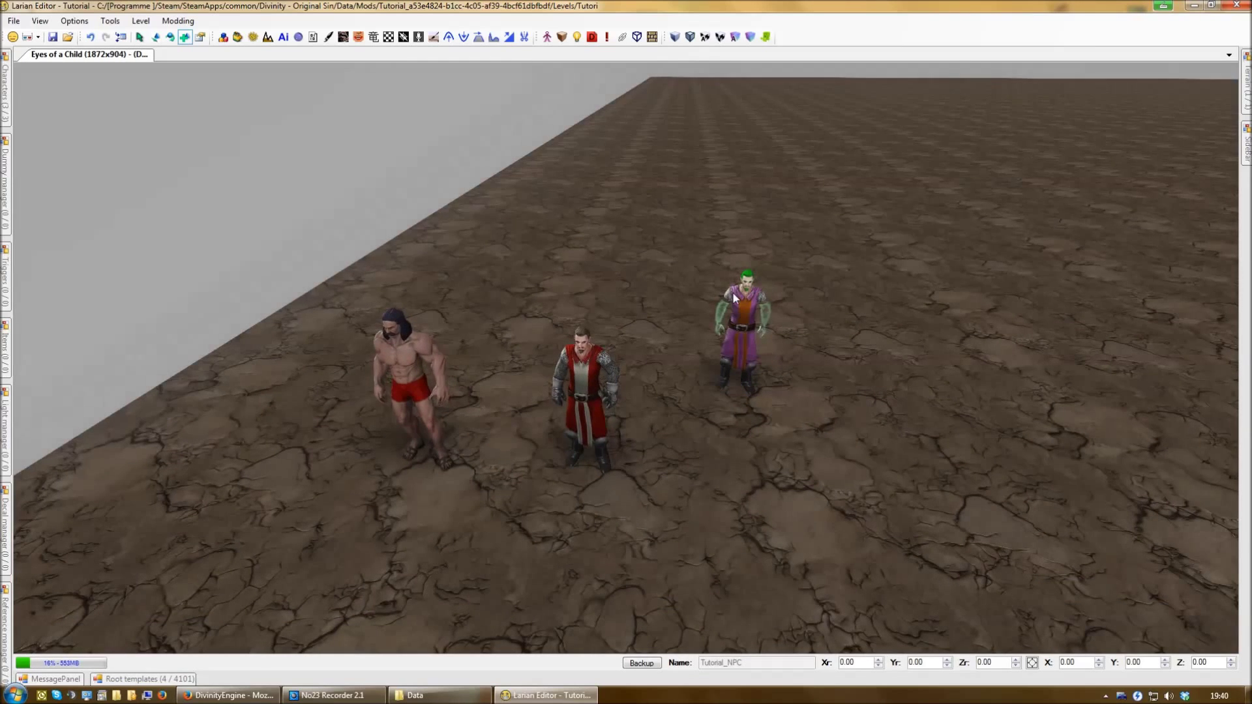
key(Escape)
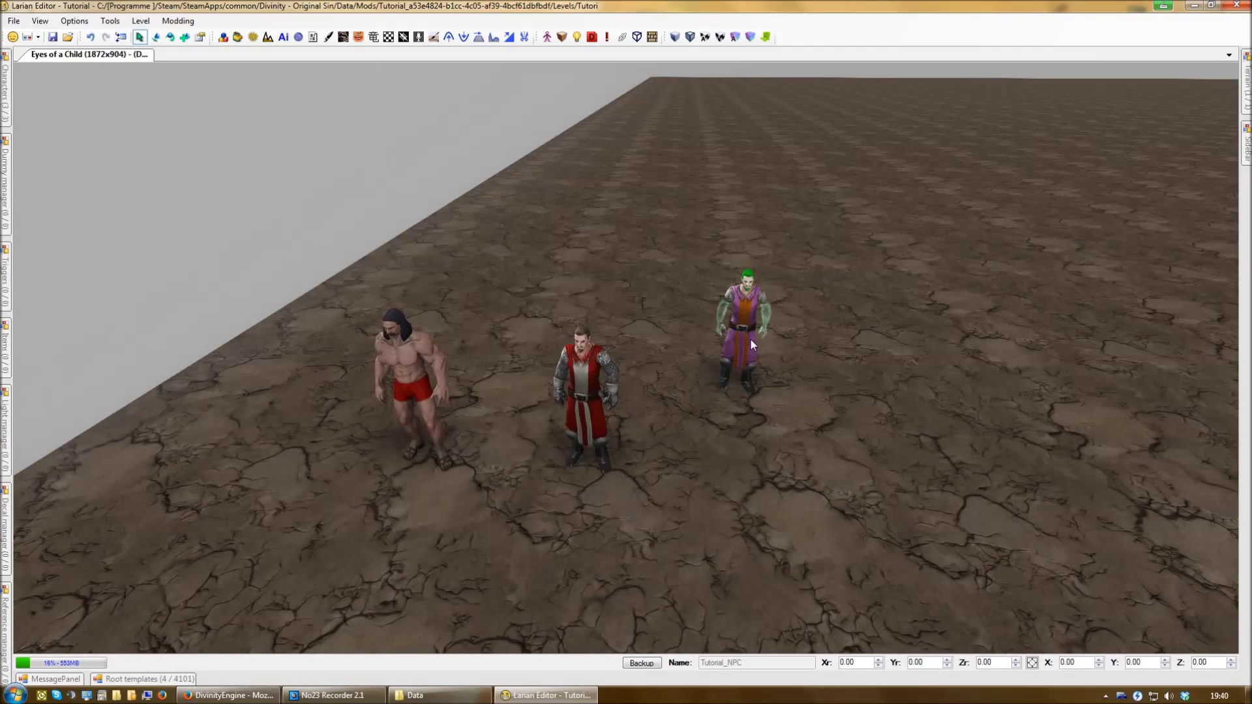
Step: Examine the placed Tutorial NPC's properties and the Visual 2 List of its VisualSet, and close the visual set without saving
click(746, 304)
click(1245, 145)
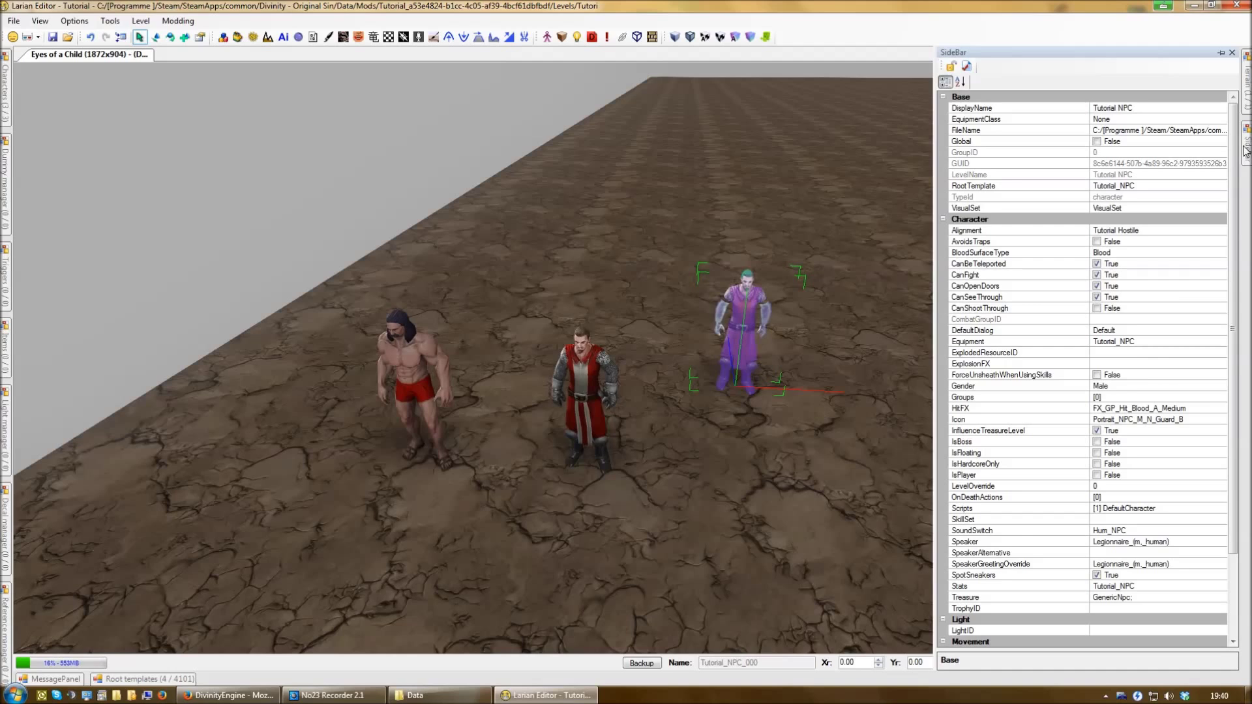
mouse_move(1236, 161)
mouse_down()
mouse_move(1237, 243)
mouse_move(1247, 154)
mouse_up()
click(1128, 208)
click(1128, 207)
click(1220, 207)
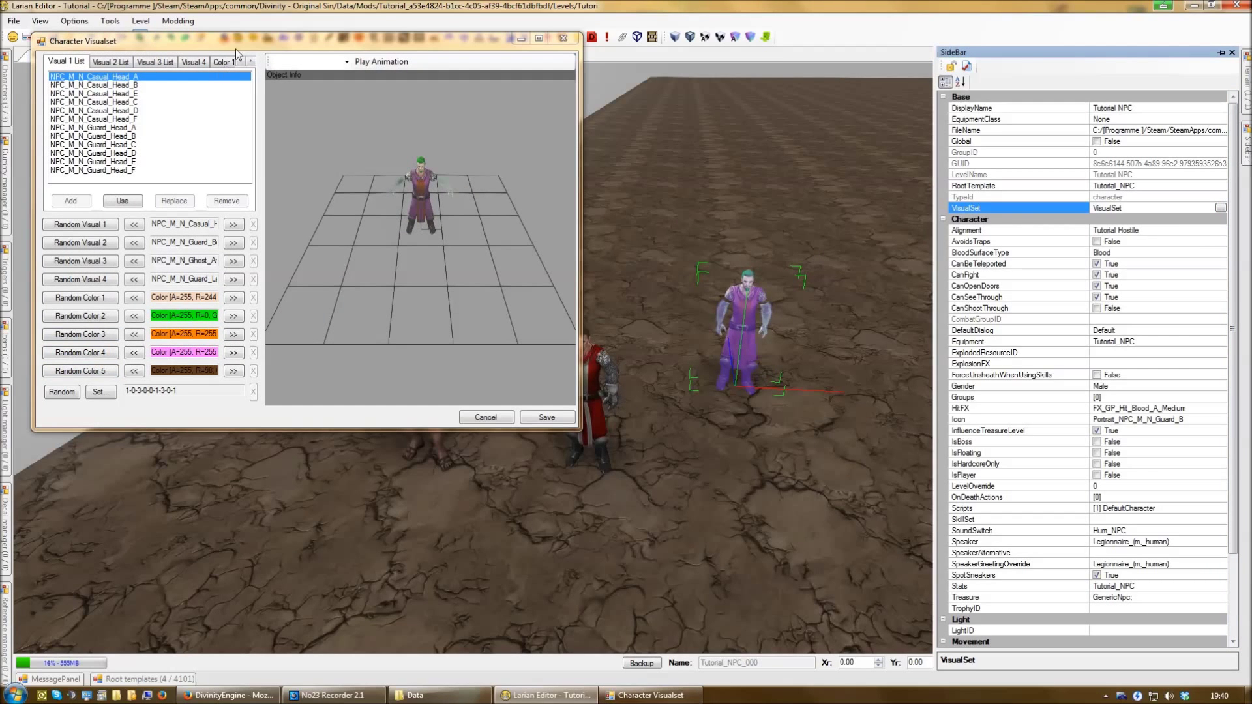
drag(264, 47, 444, 116)
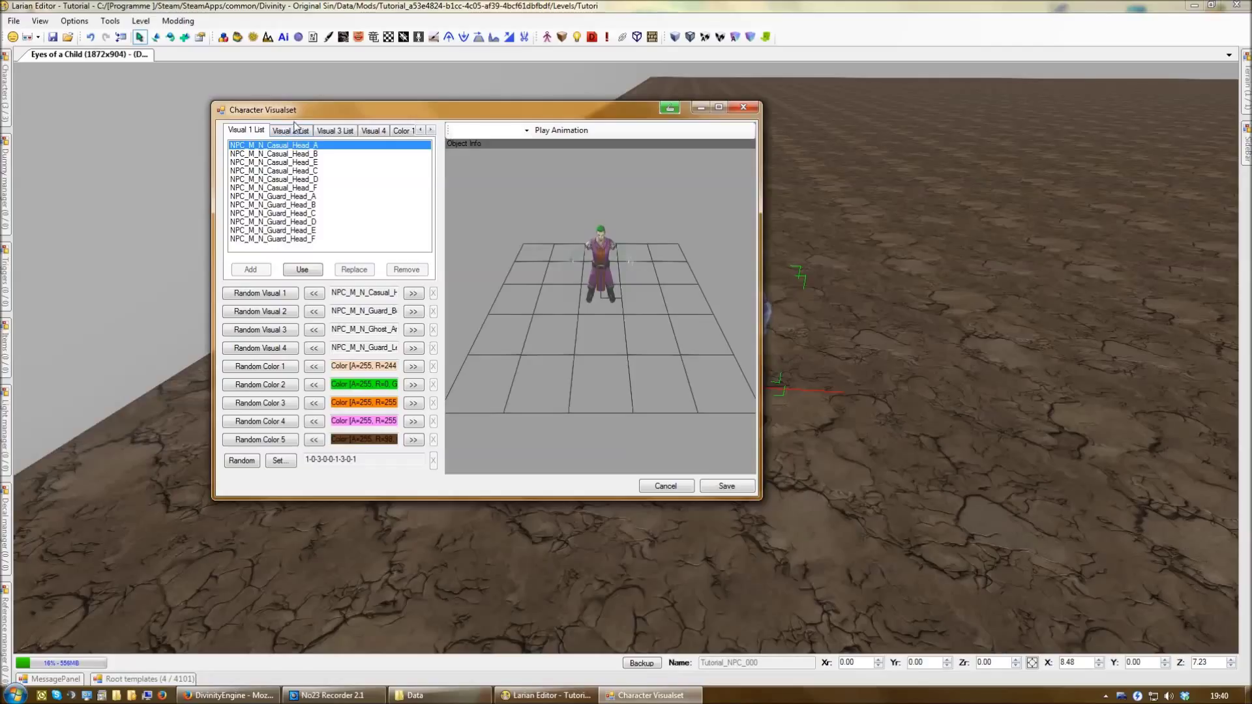
click(295, 130)
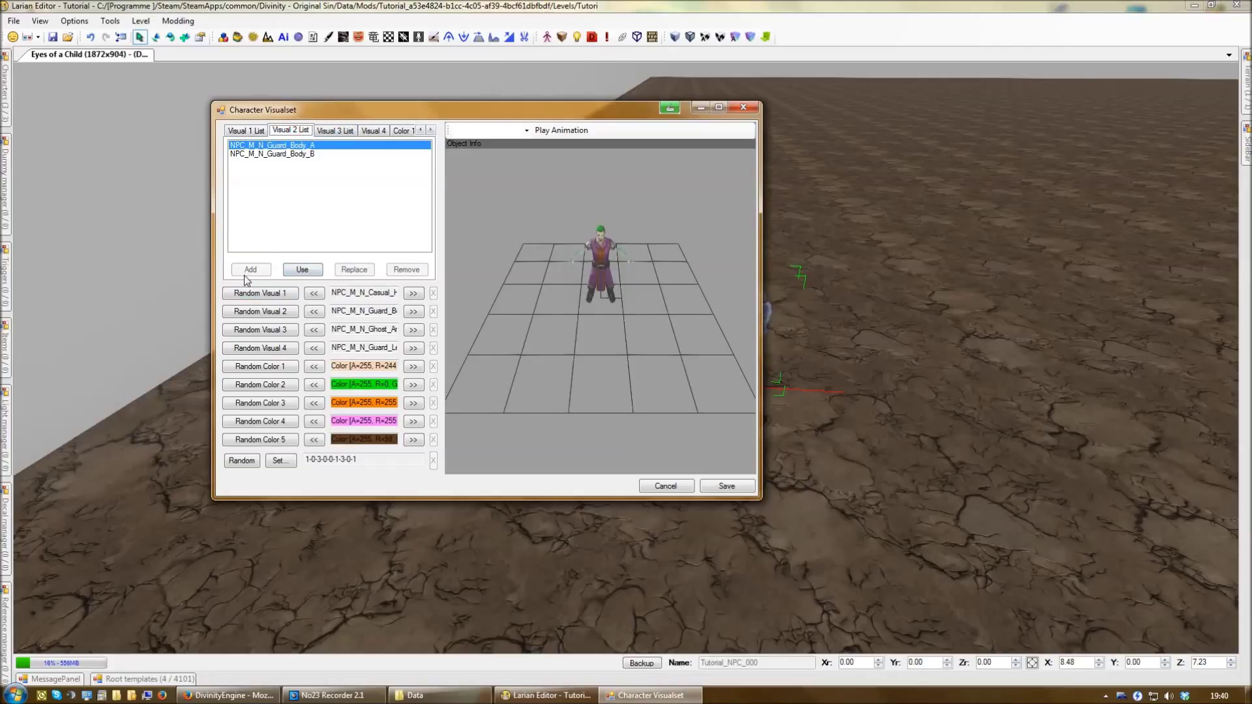
drag(516, 116, 478, 120)
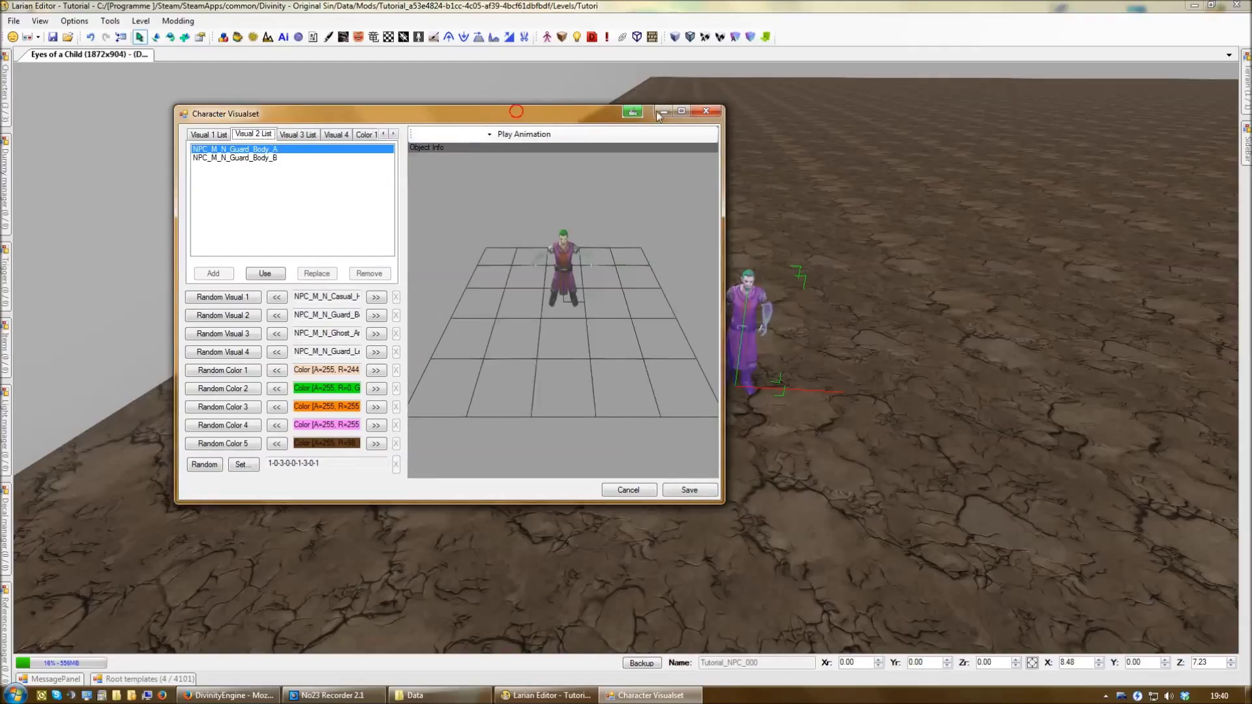
click(706, 110)
click(150, 680)
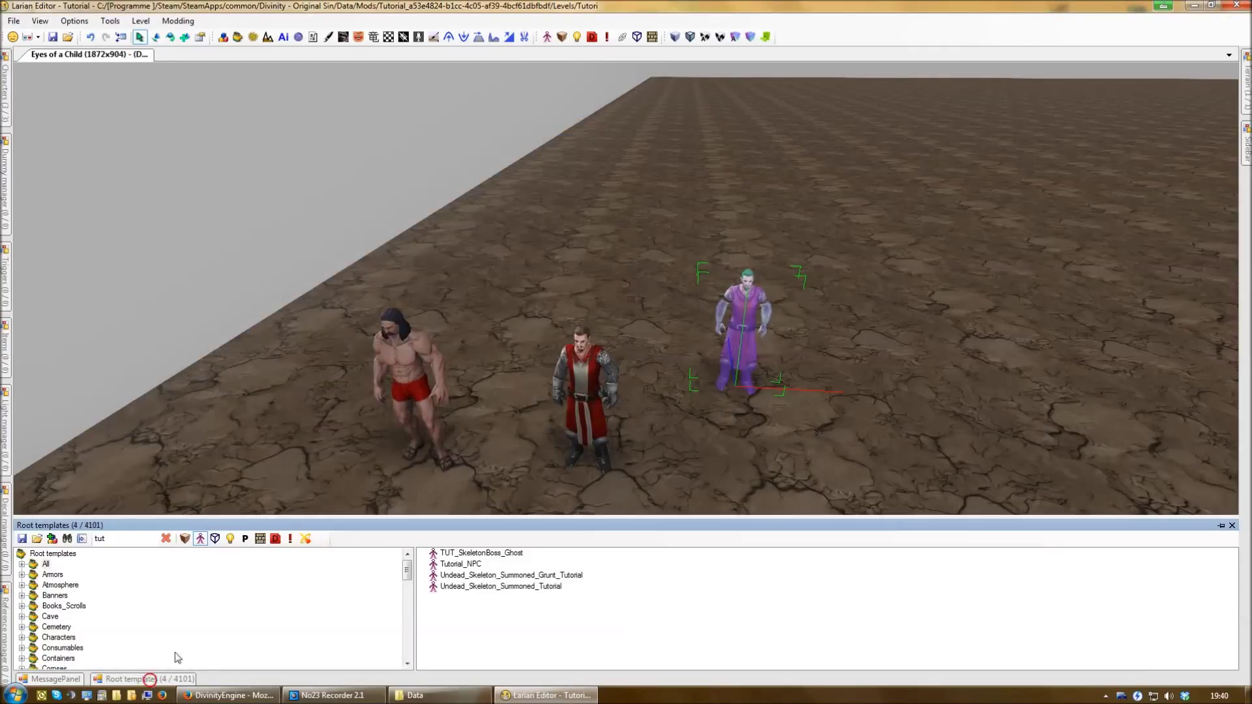
right_click(460, 565)
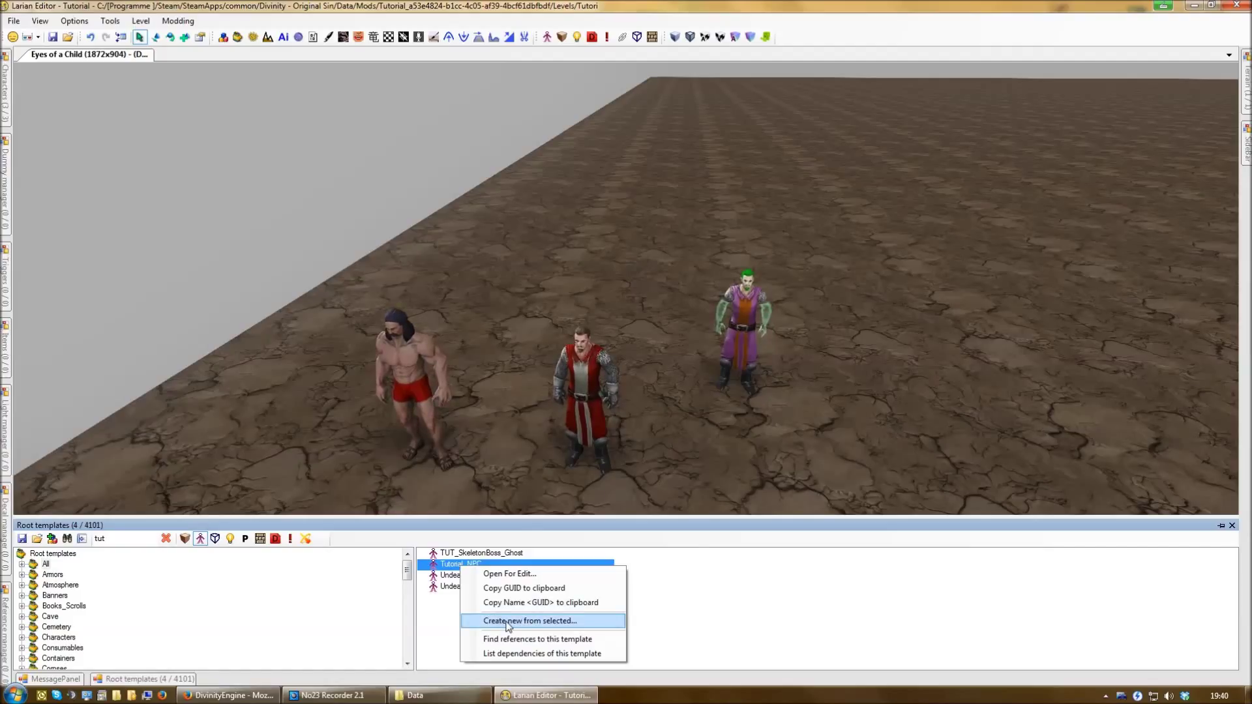
click(789, 442)
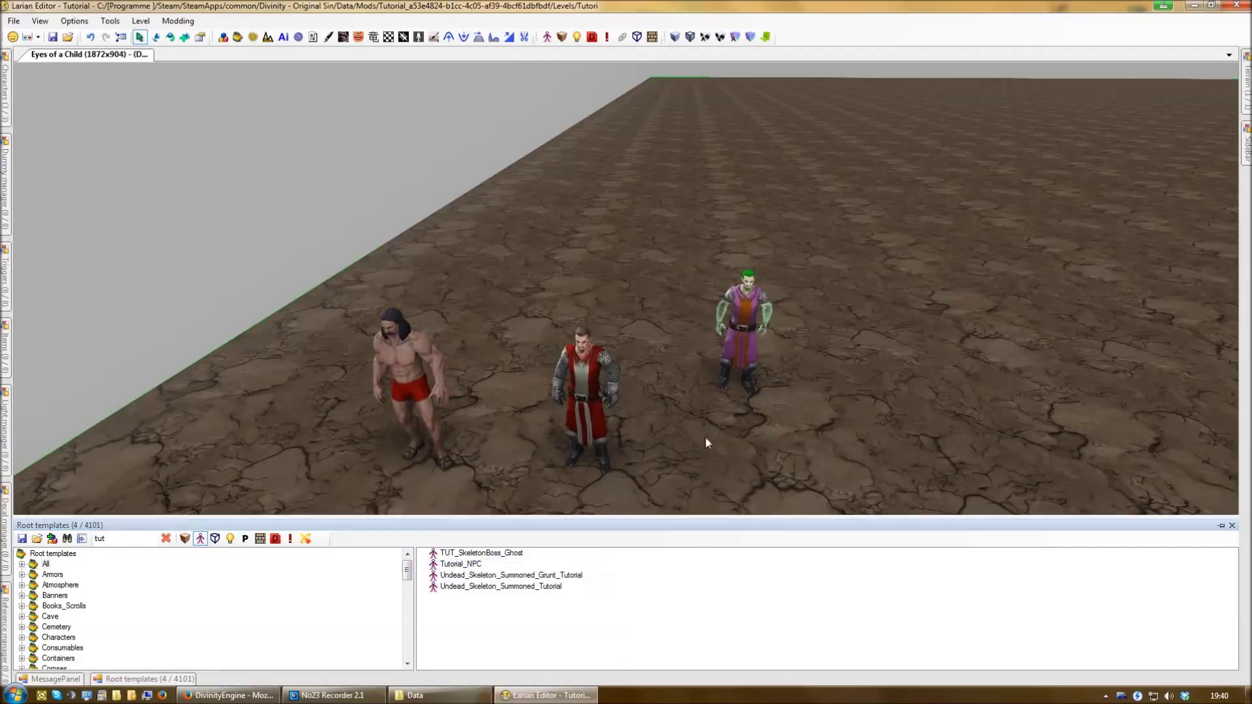